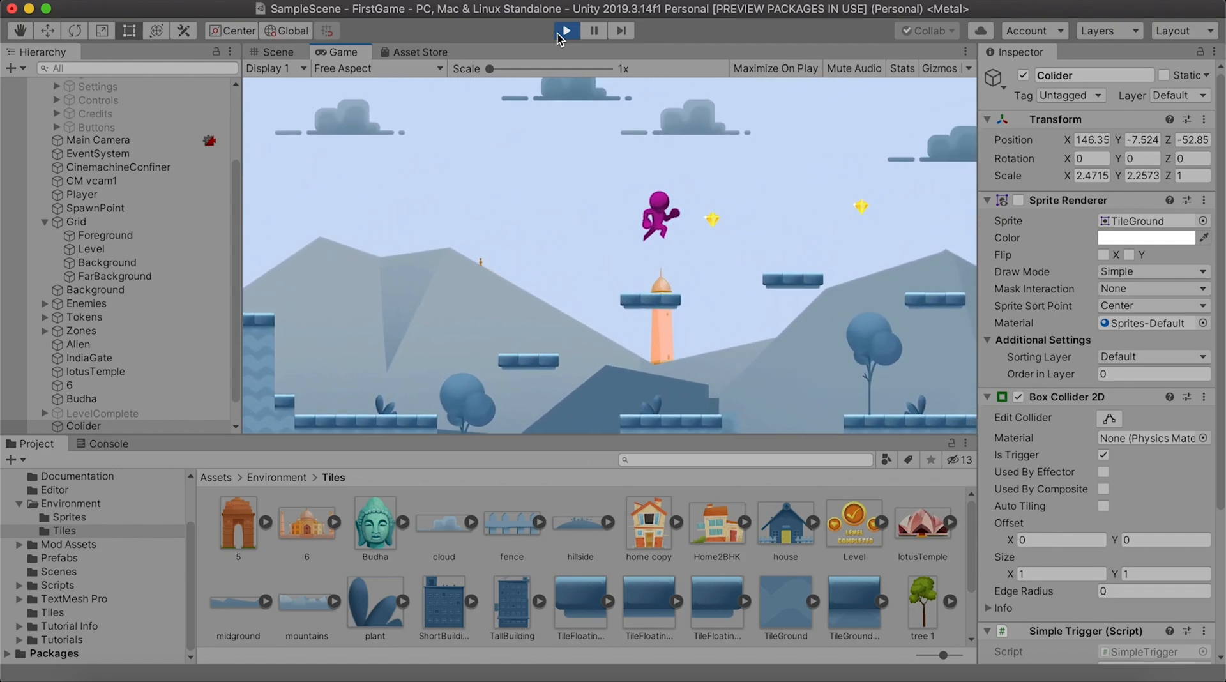
- Play-test the running level by making the character jump repeatedly across the floating platforms
key("space")
key("space")
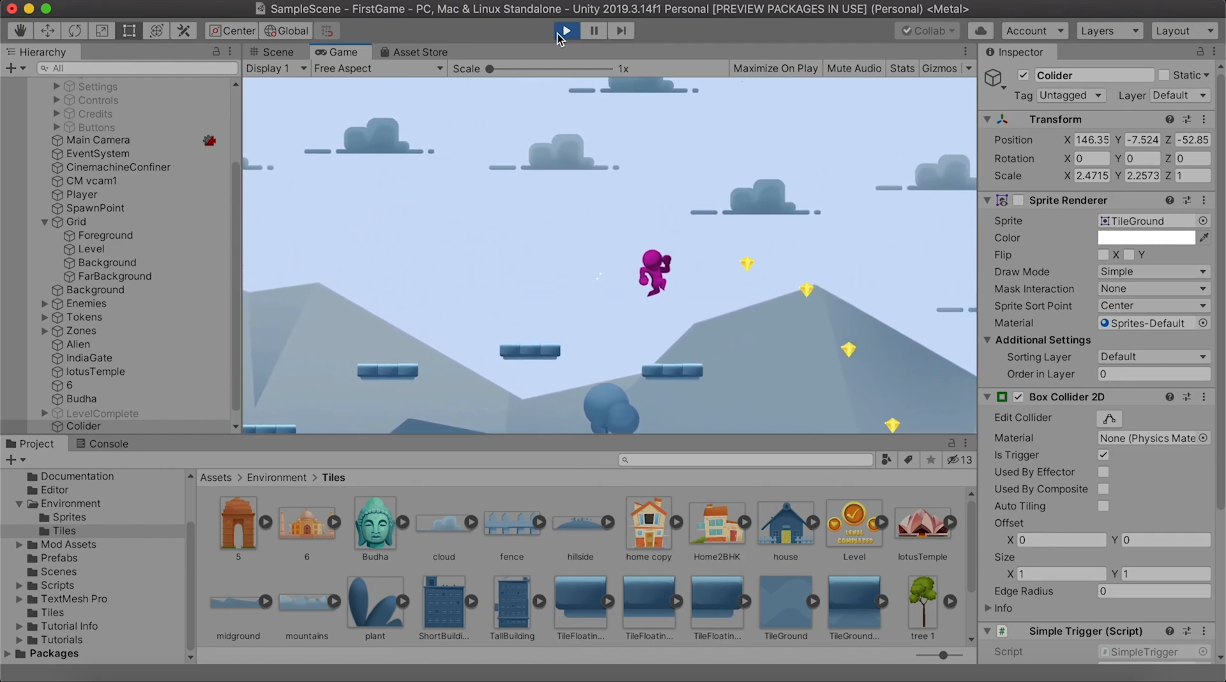
key("space")
key("space")
key("space")
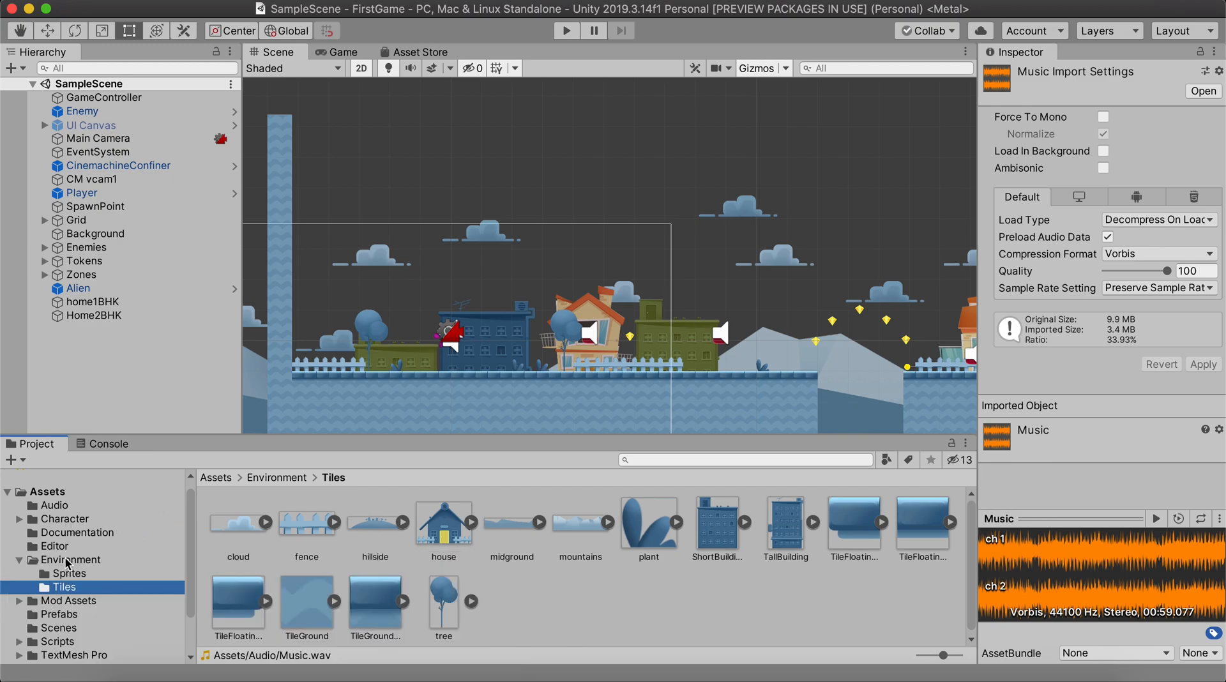
- Import Level.png, home copy.png, Budha.png, lotusTemple.png, tree.png, Home2BHK.png, 6.png and 5.png from GameAssets into the Environment/Tiles folder
left_click(63, 589)
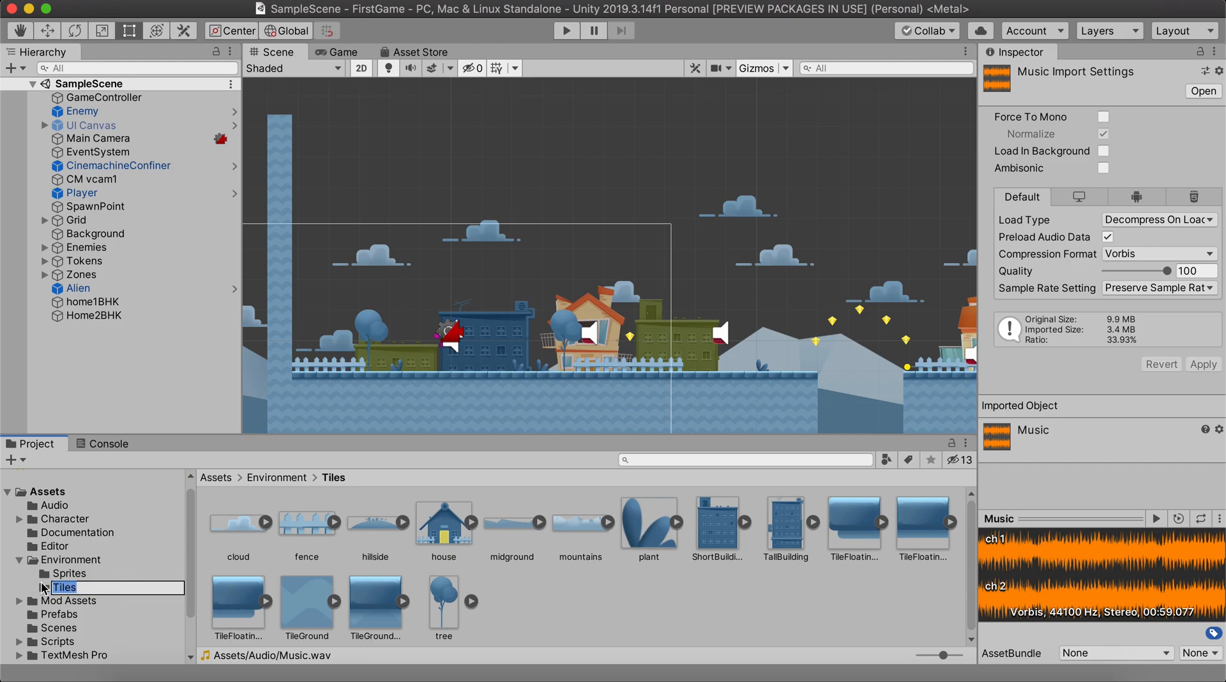
left_click(46, 589)
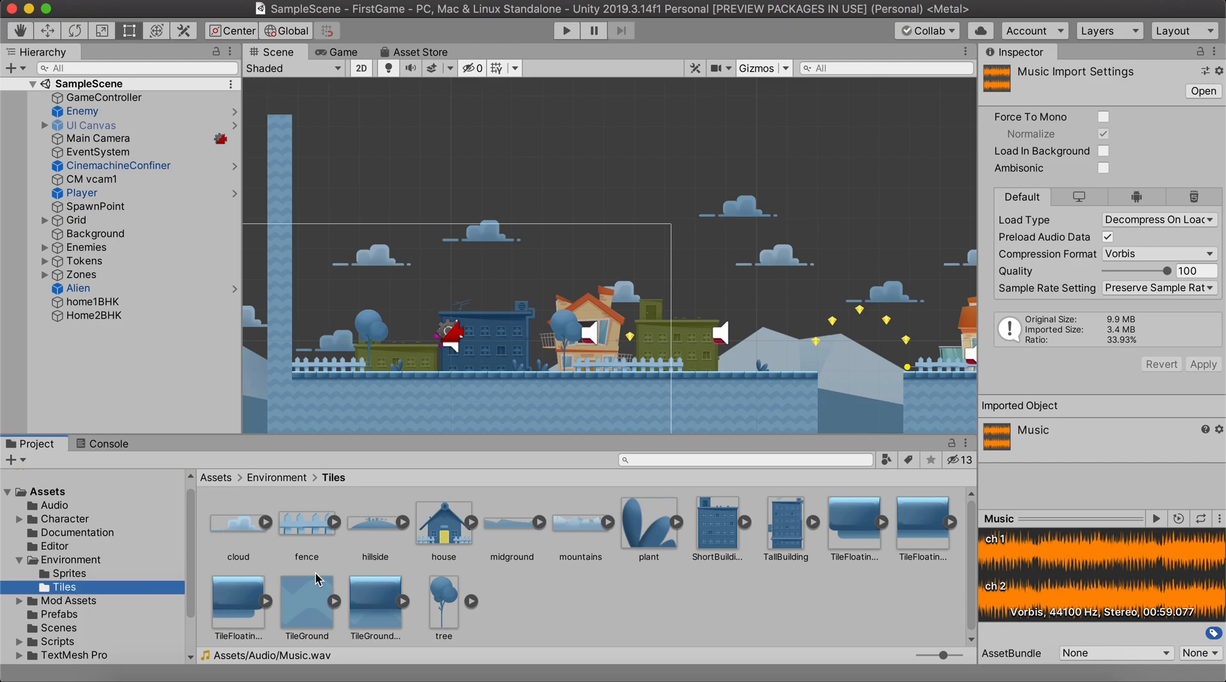
right_click(586, 600)
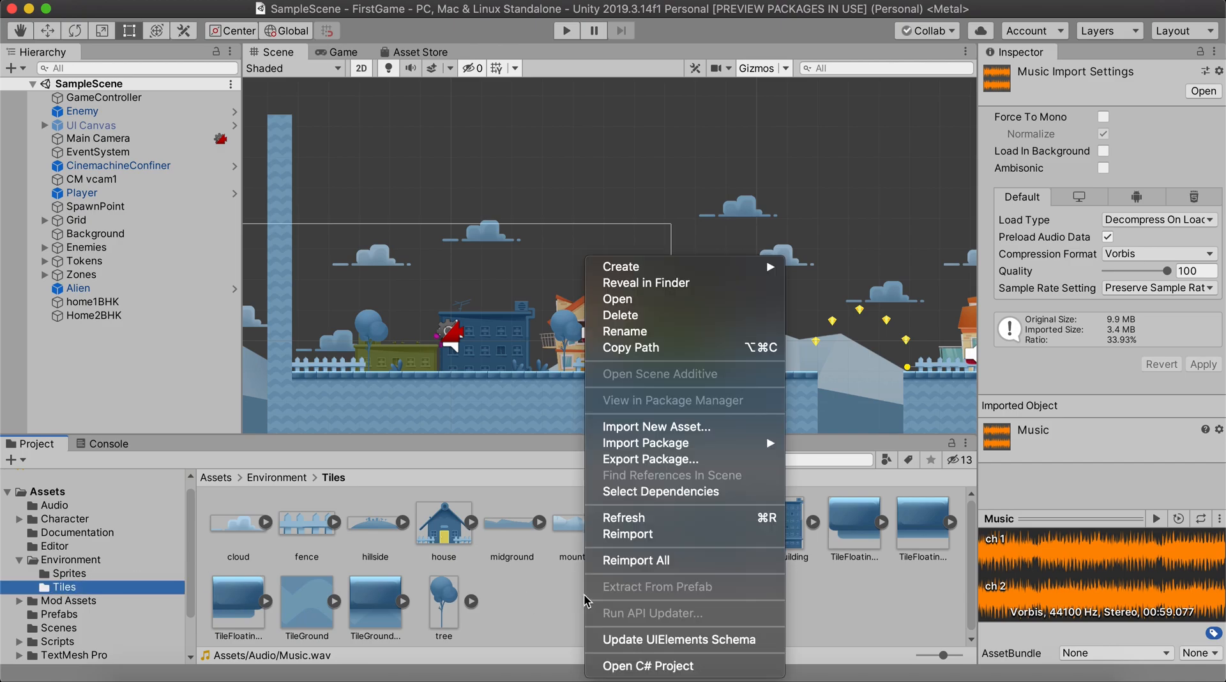
left_click(678, 428)
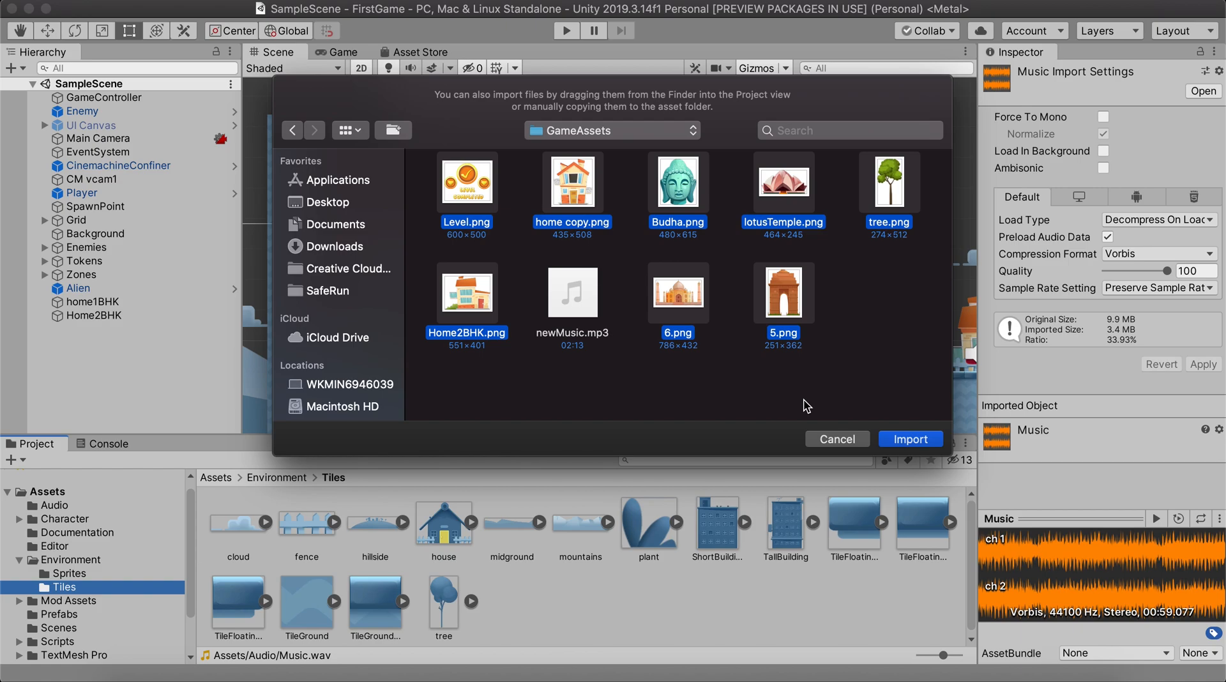
left_click(911, 439)
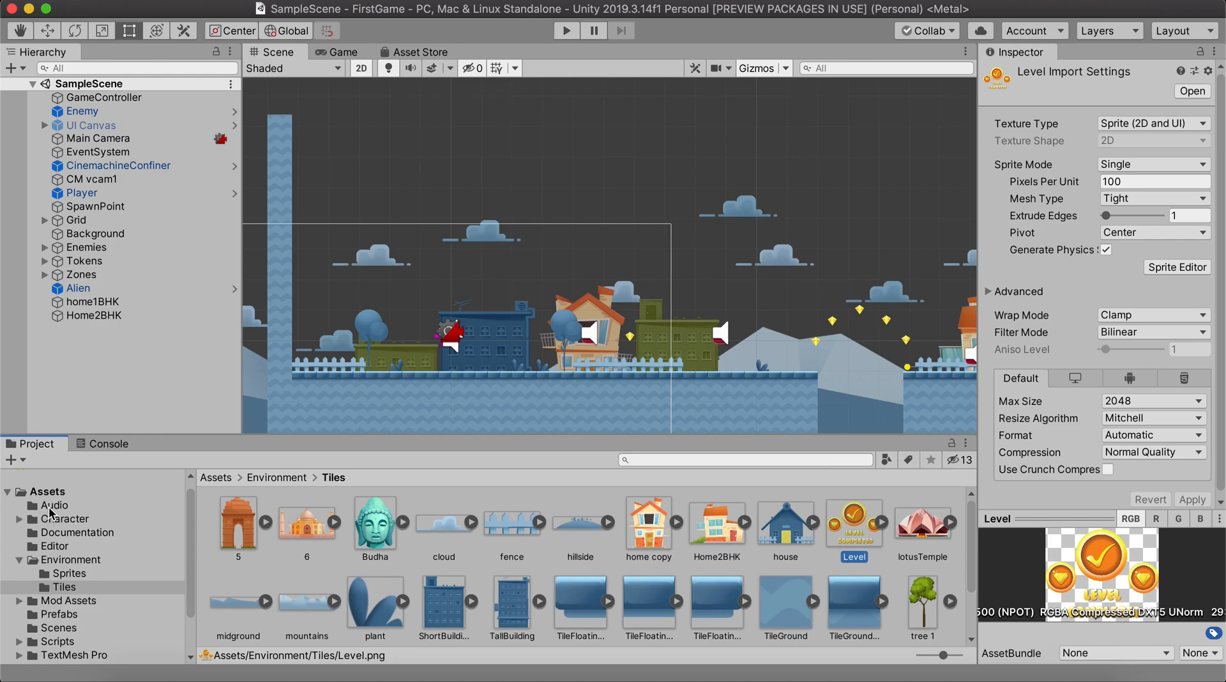
- Import newMusic.mp3 from GameAssets into the project's Audio folder
left_click(54, 505)
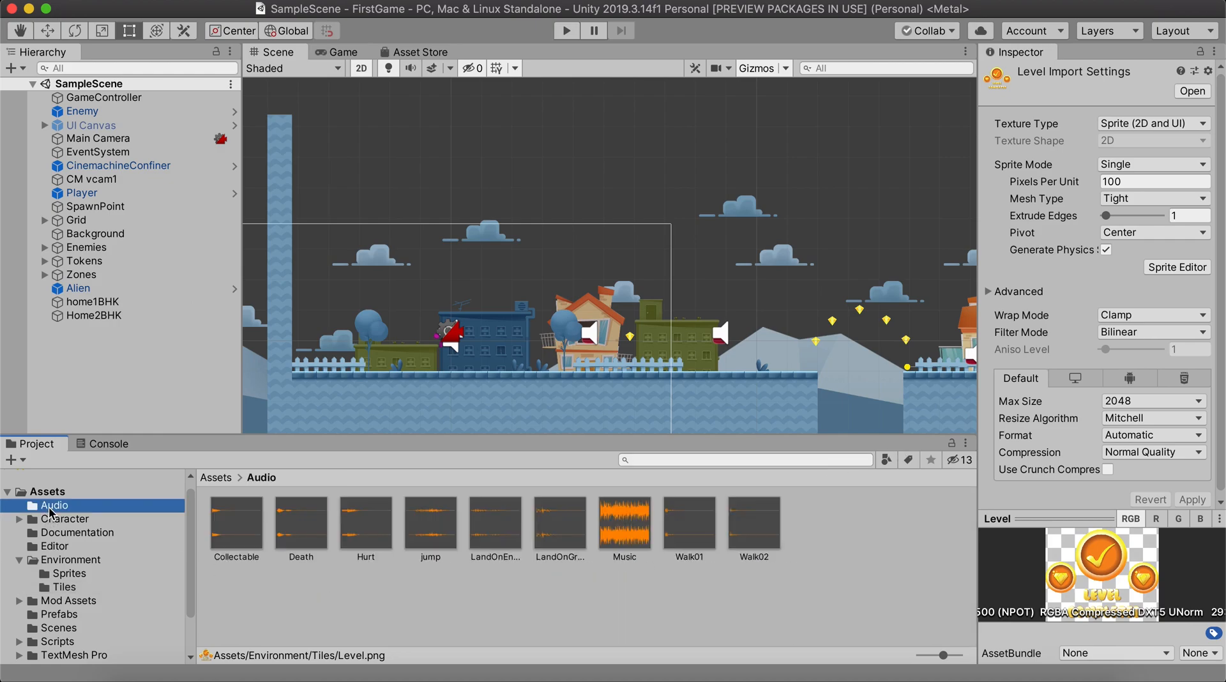
right_click(845, 543)
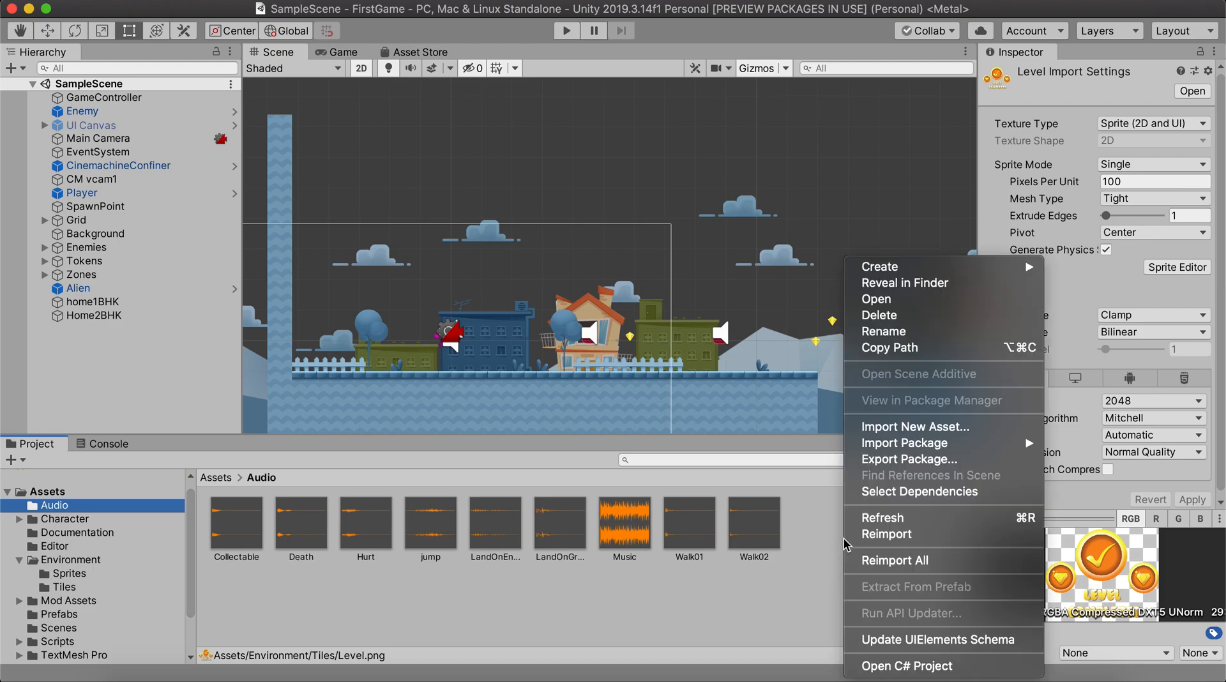
left_click(945, 427)
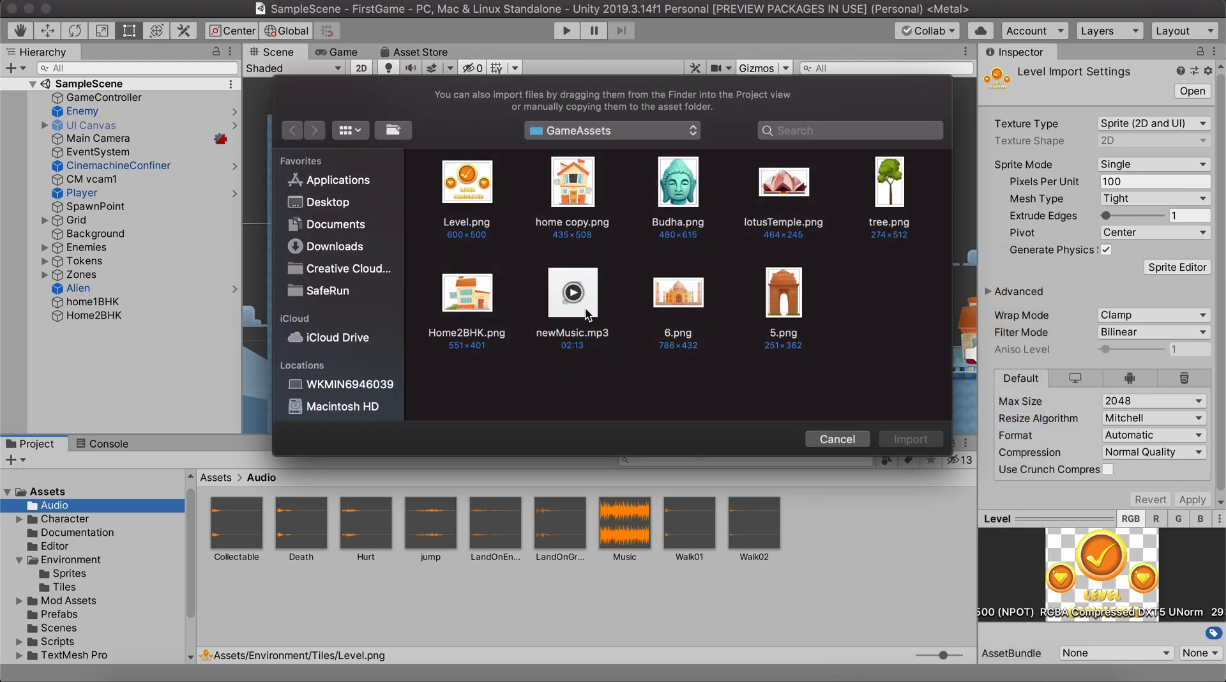
left_click(582, 338)
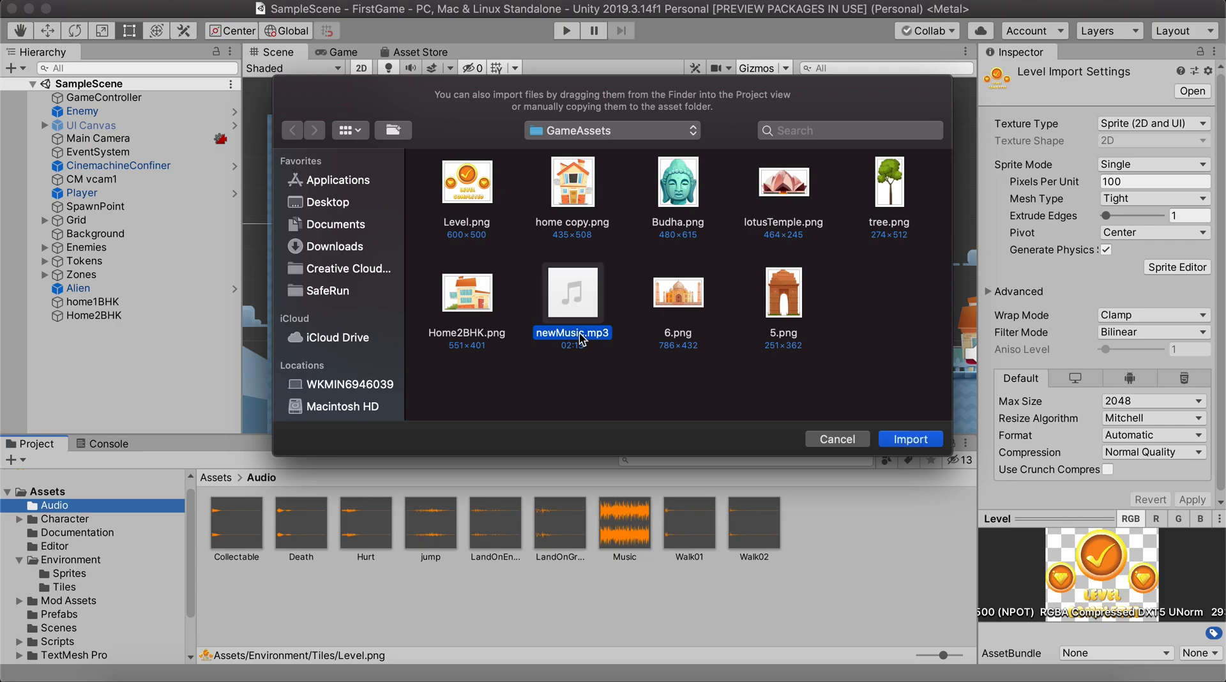
left_click(911, 440)
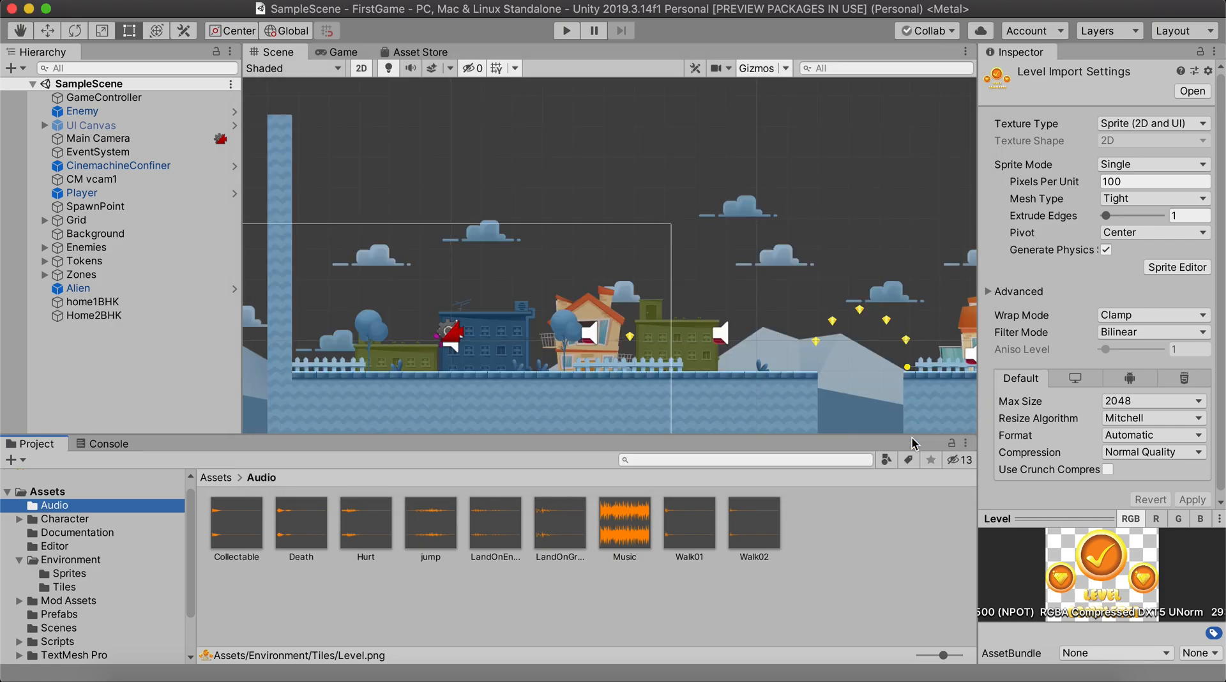
- Replace the sprite of the TallBuilding tile in the Assets/Tiles folder with home1BHK
scroll(162, 539, "down", 2)
left_click(161, 538)
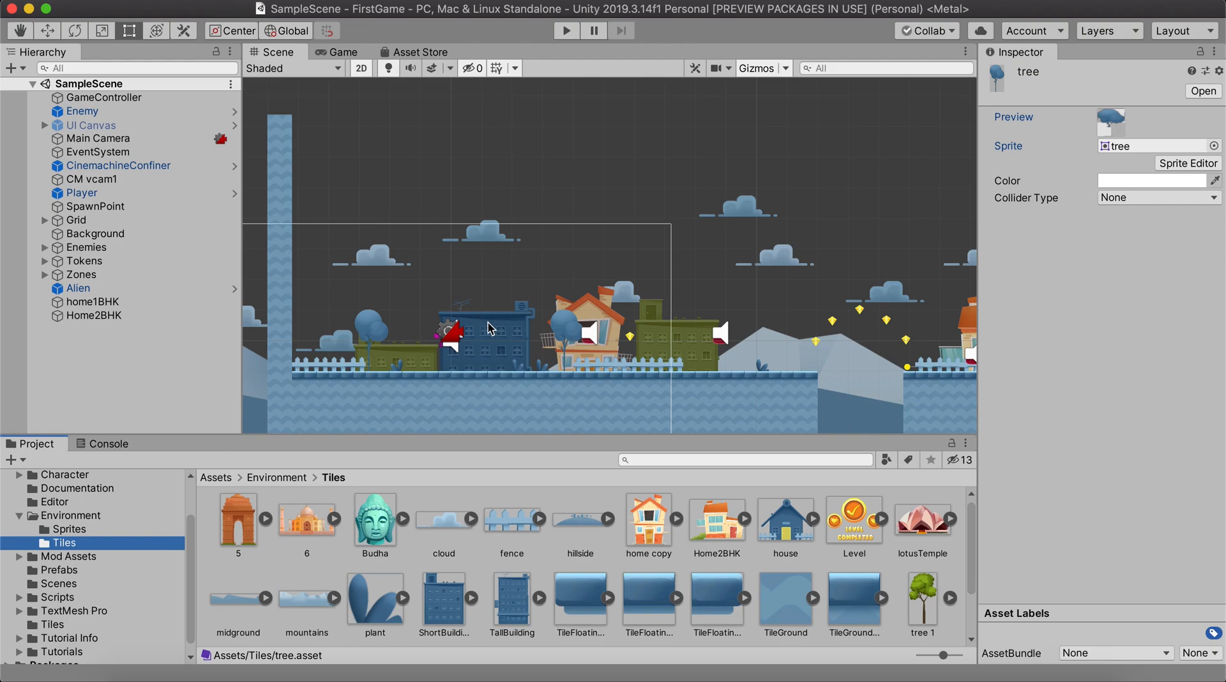
scroll(86, 576, "down", 1)
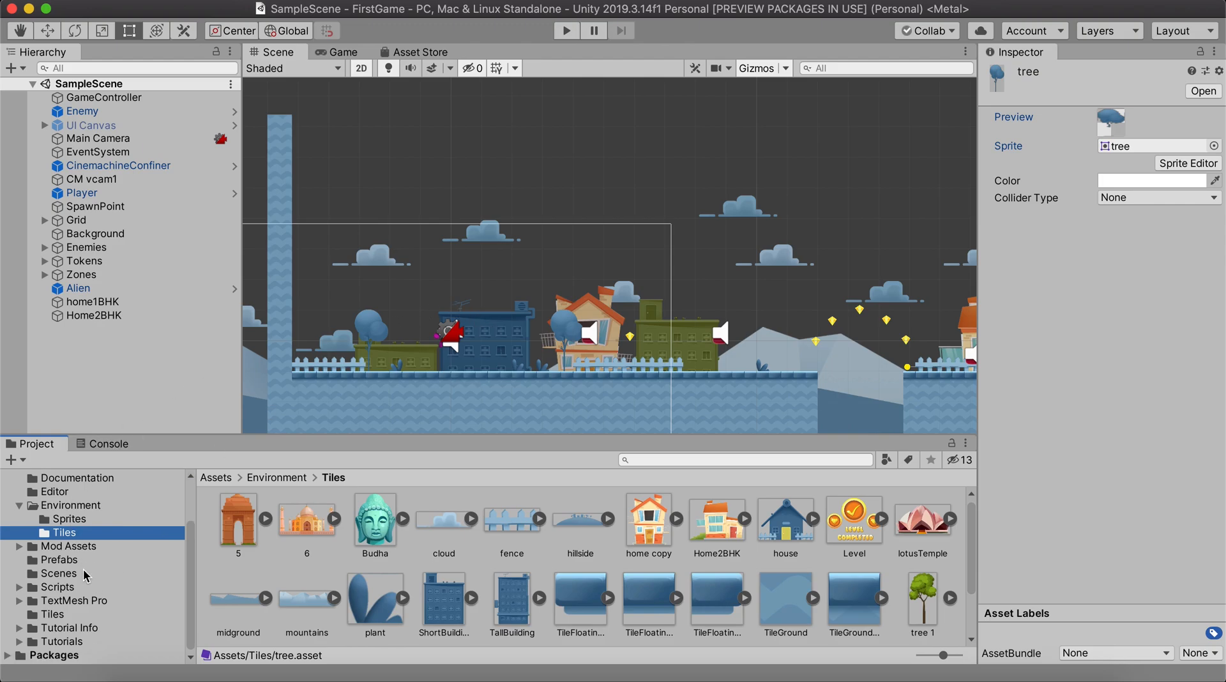
left_click(55, 616)
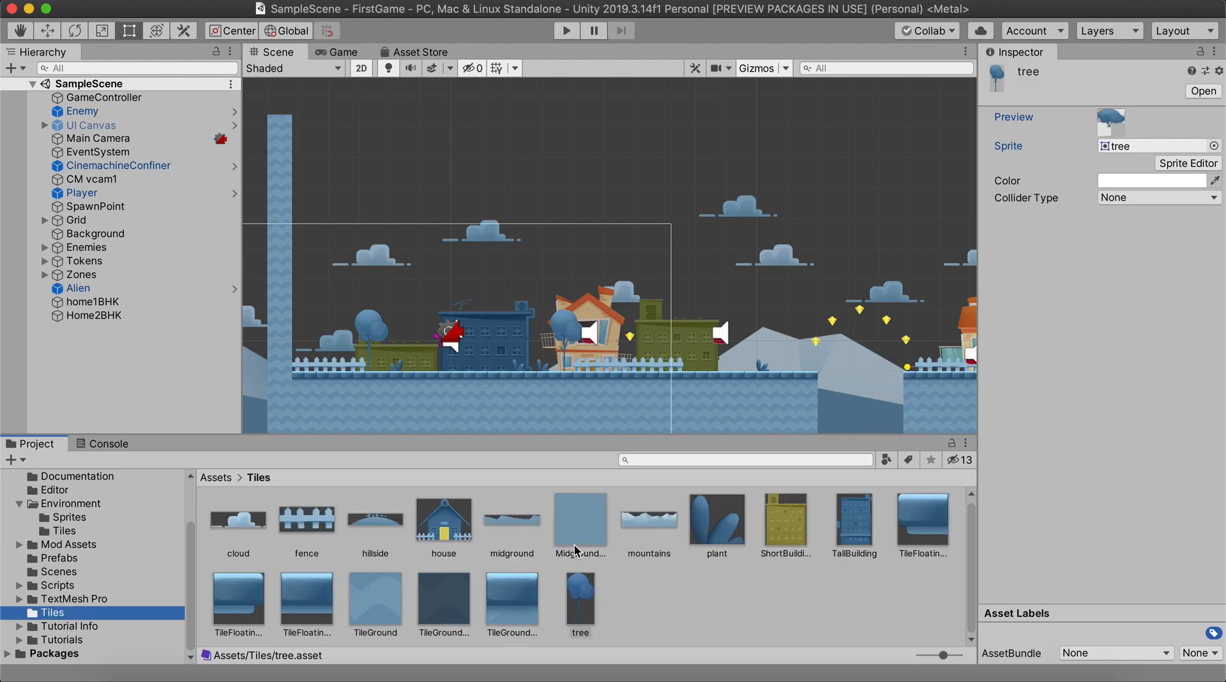
left_click(792, 527)
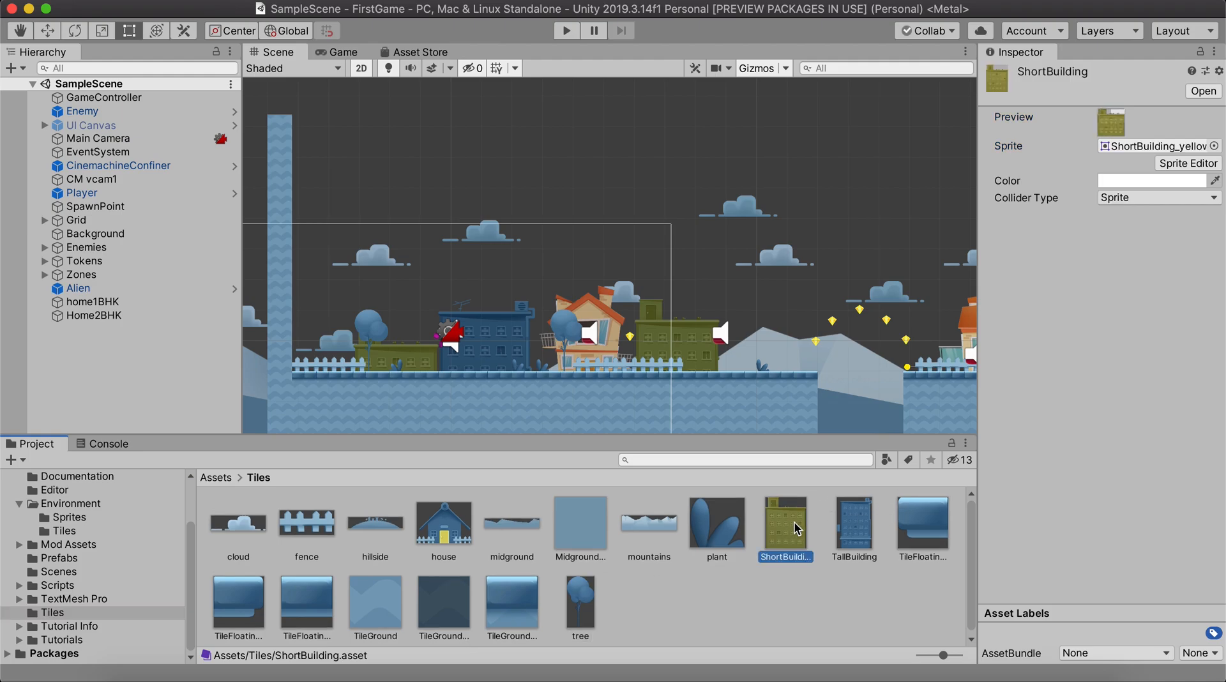
left_click(846, 523)
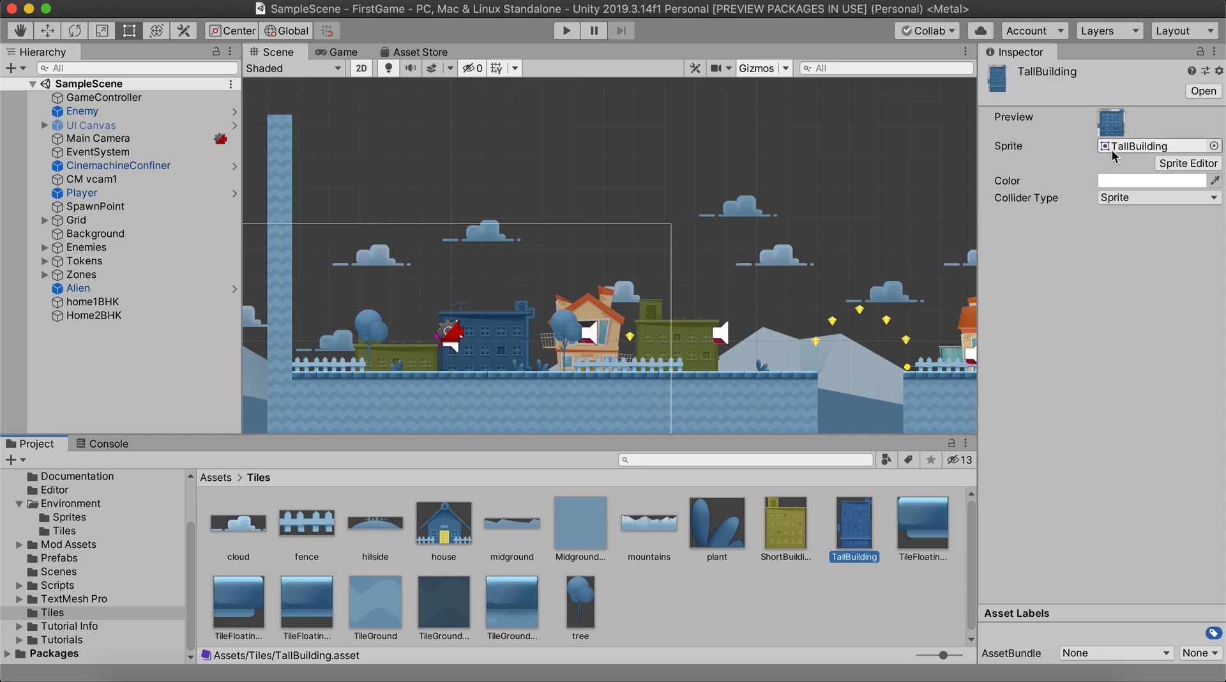
left_click(1214, 146)
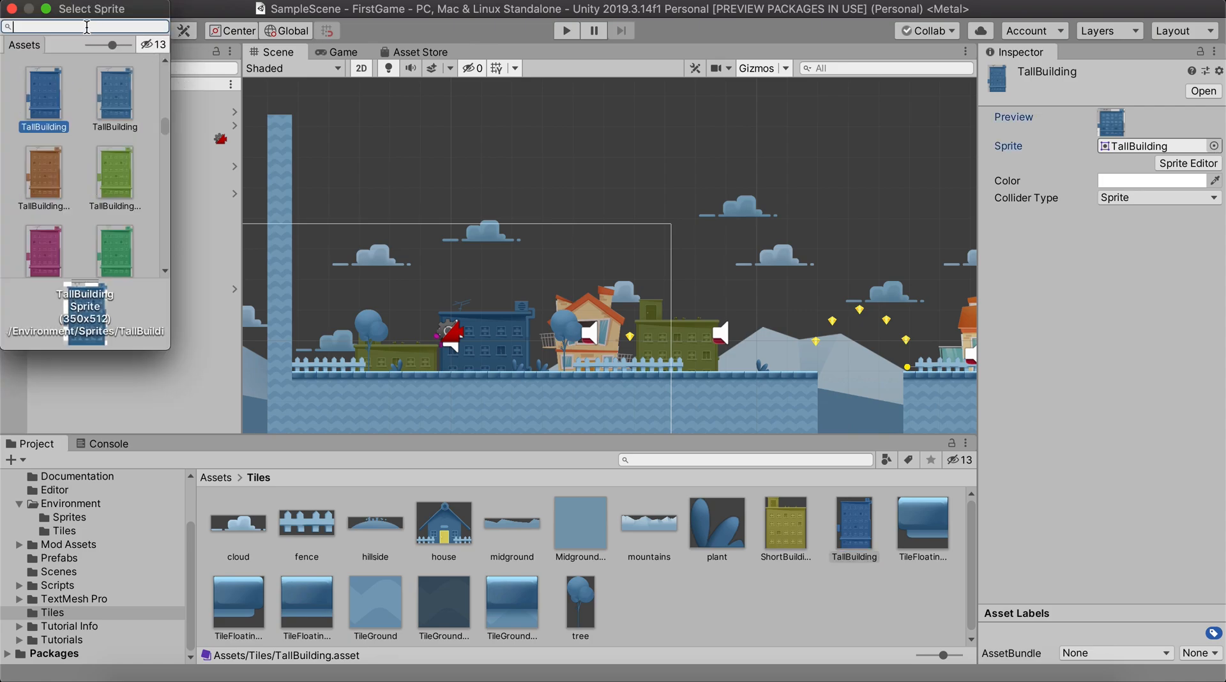
type("home")
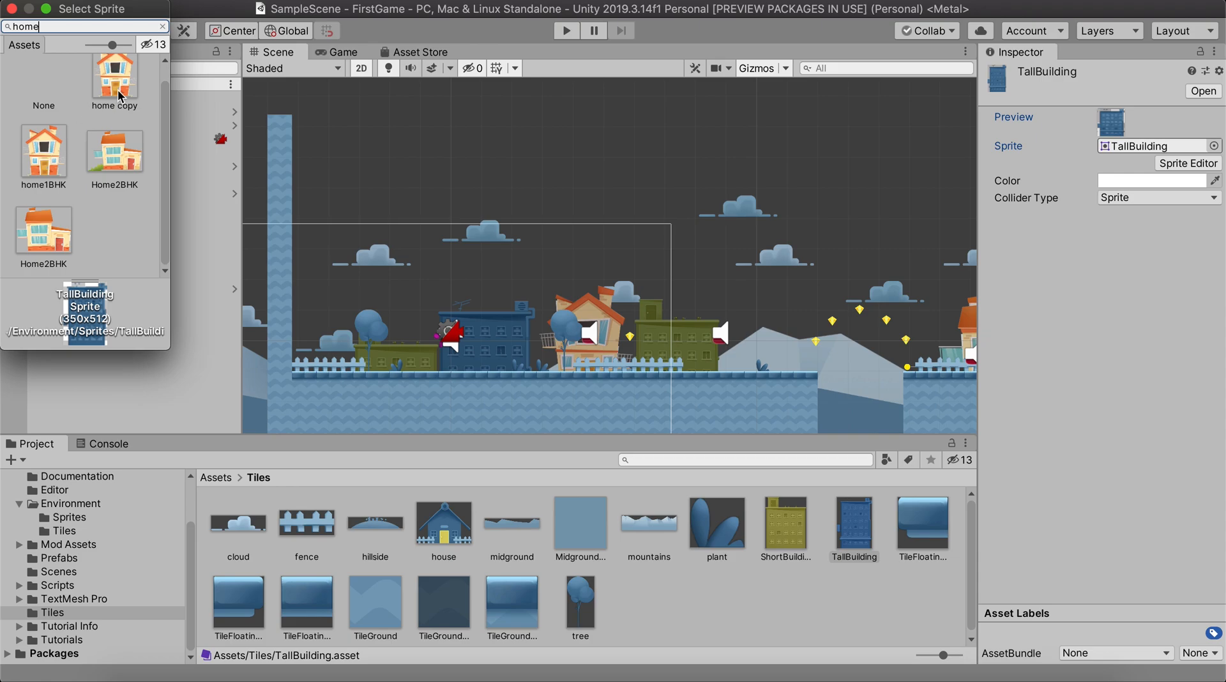
left_click(44, 167)
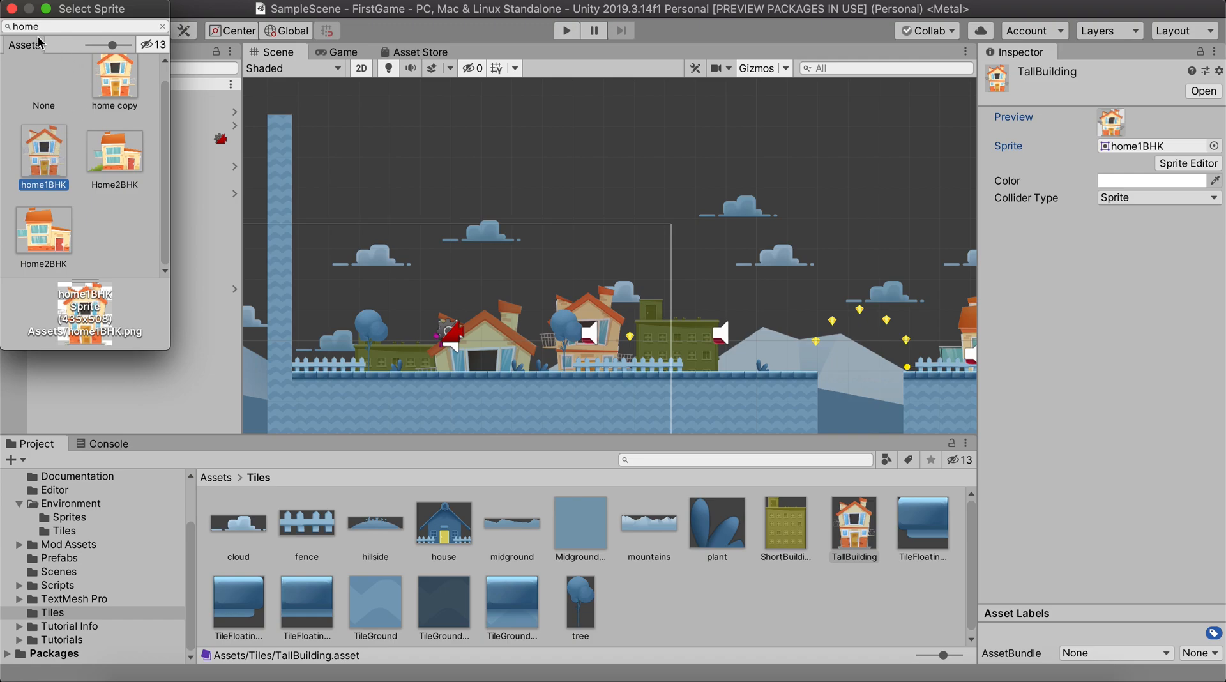
left_click(12, 9)
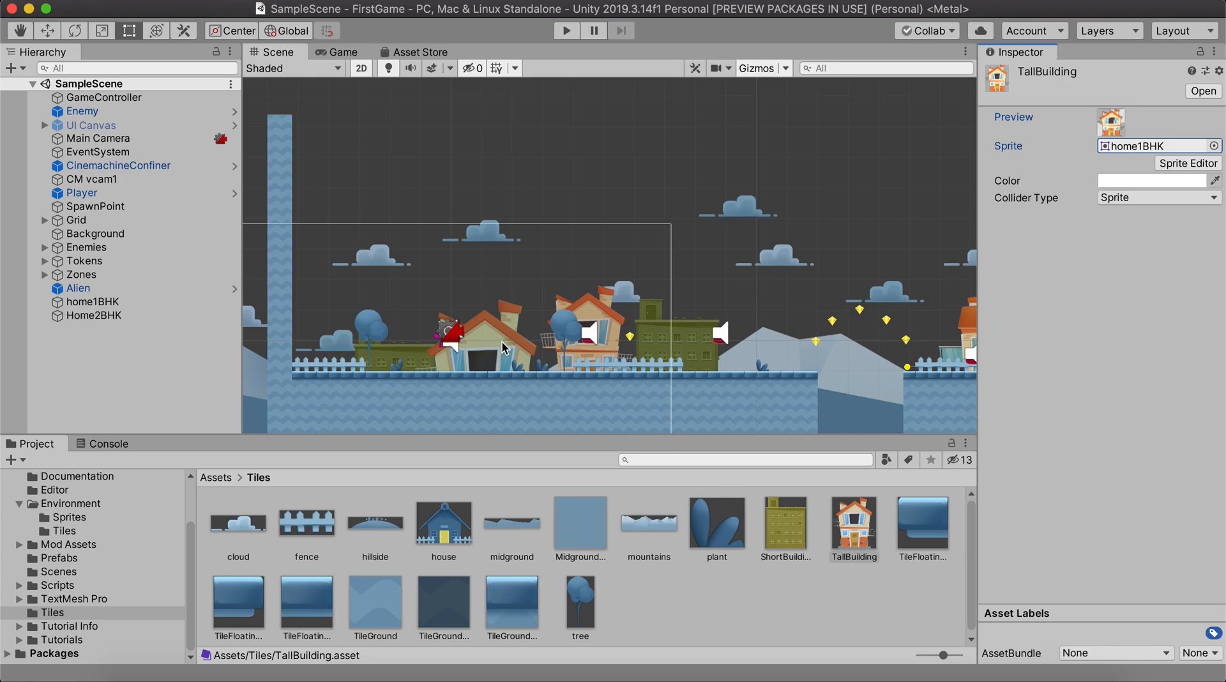
- Replace the ShortBuilding tile's sprite with the Home2BHK image from the Environment/Tiles folder
left_click(806, 523)
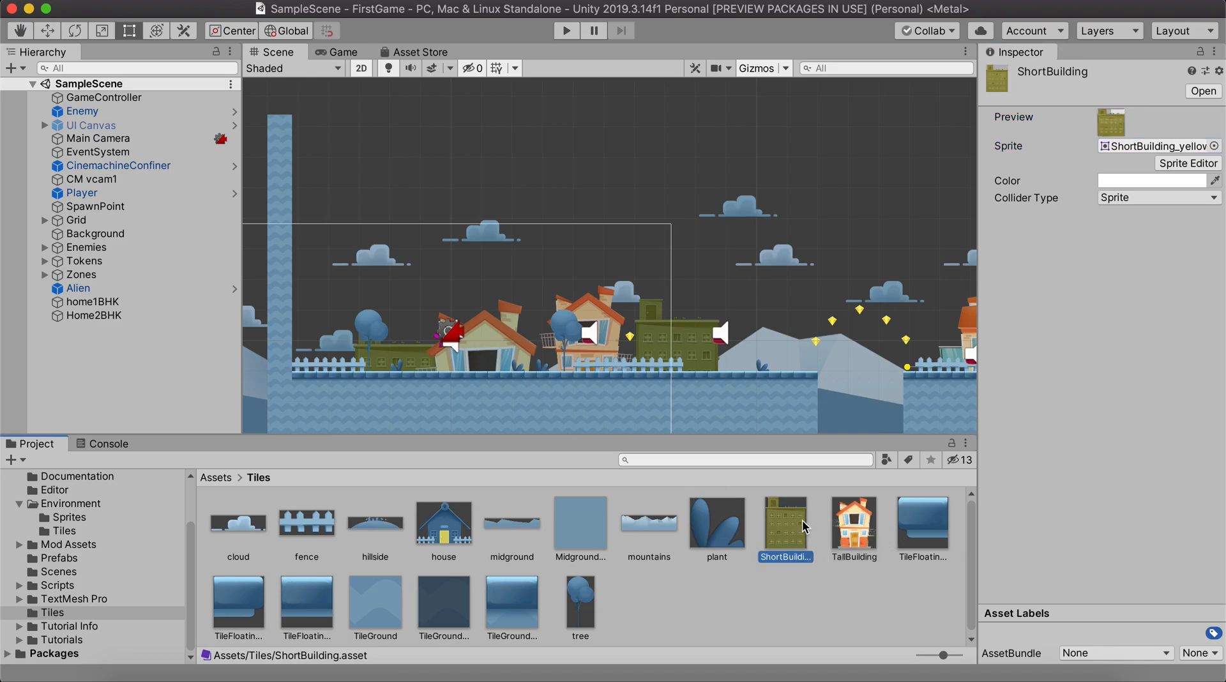
left_click(1215, 147)
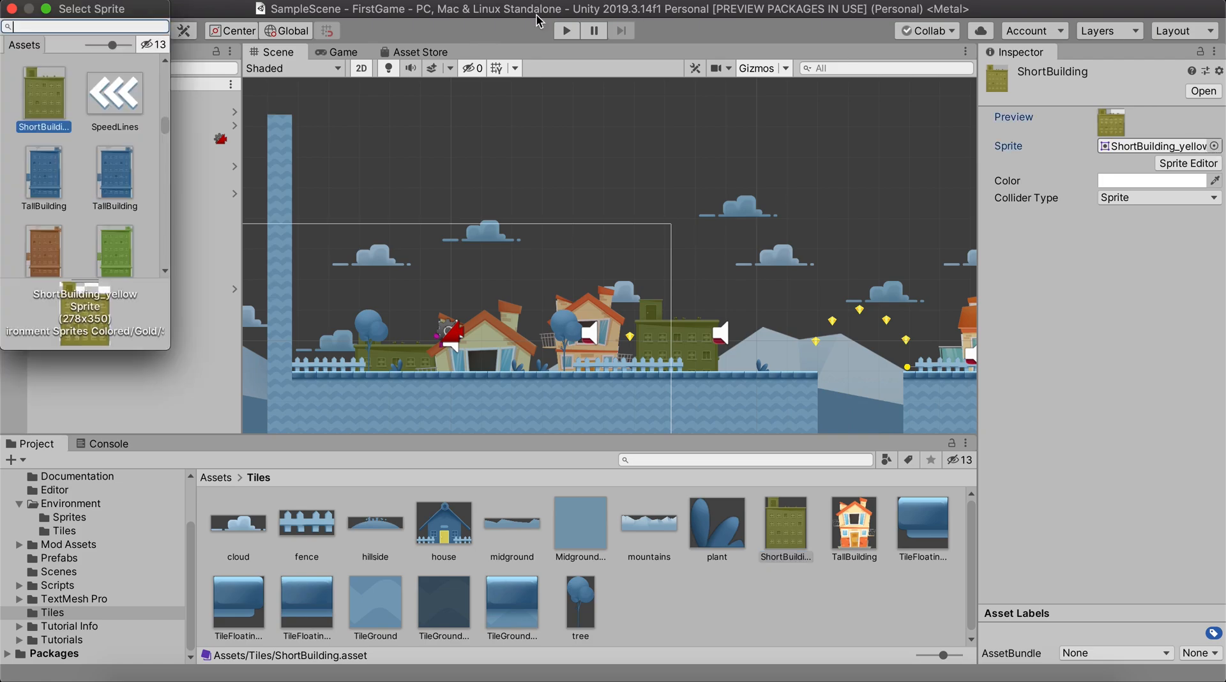
type("home")
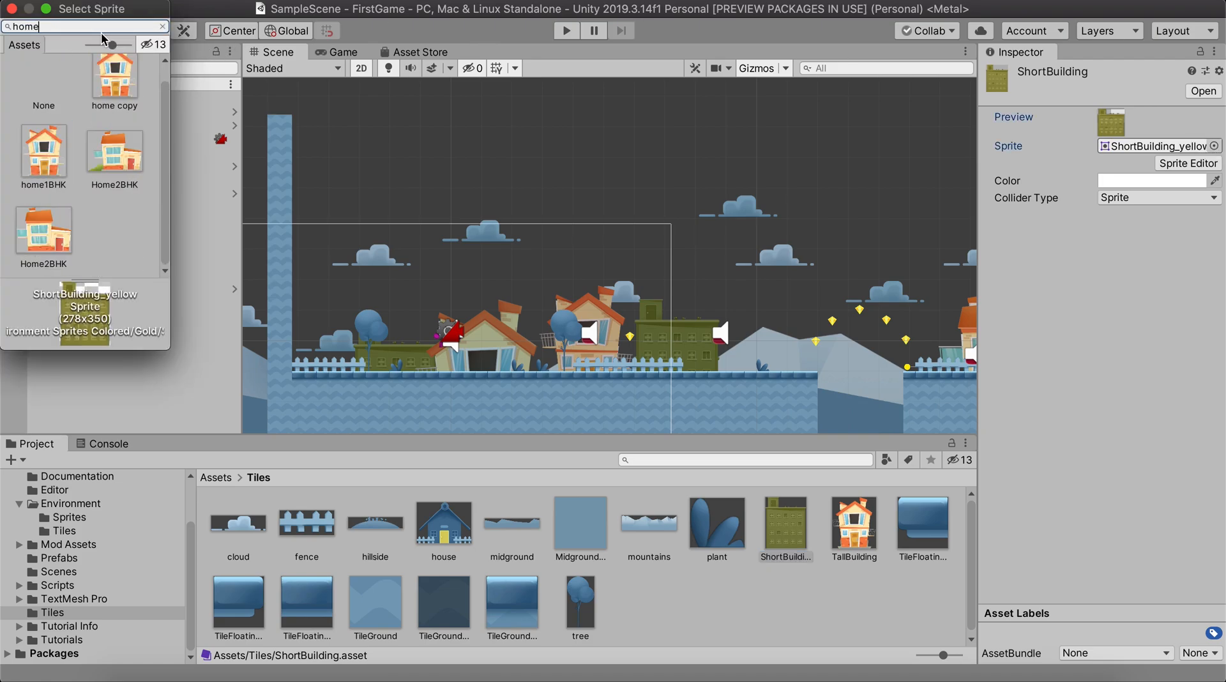
left_click(114, 152)
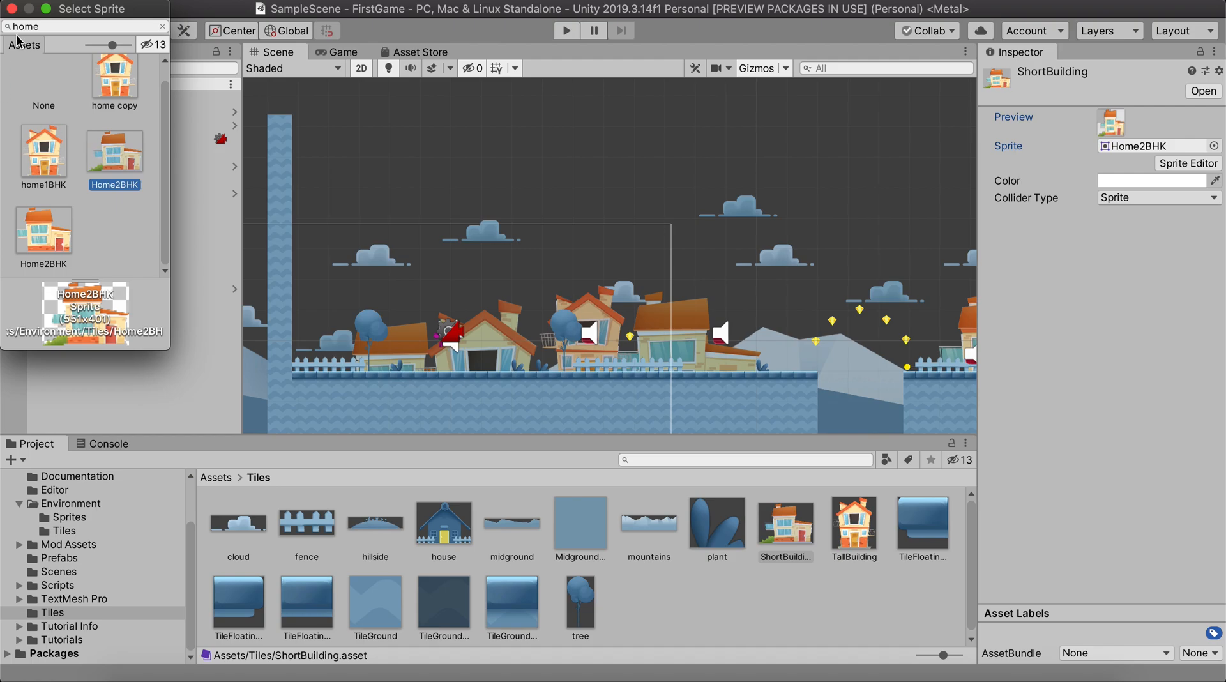
left_click(12, 9)
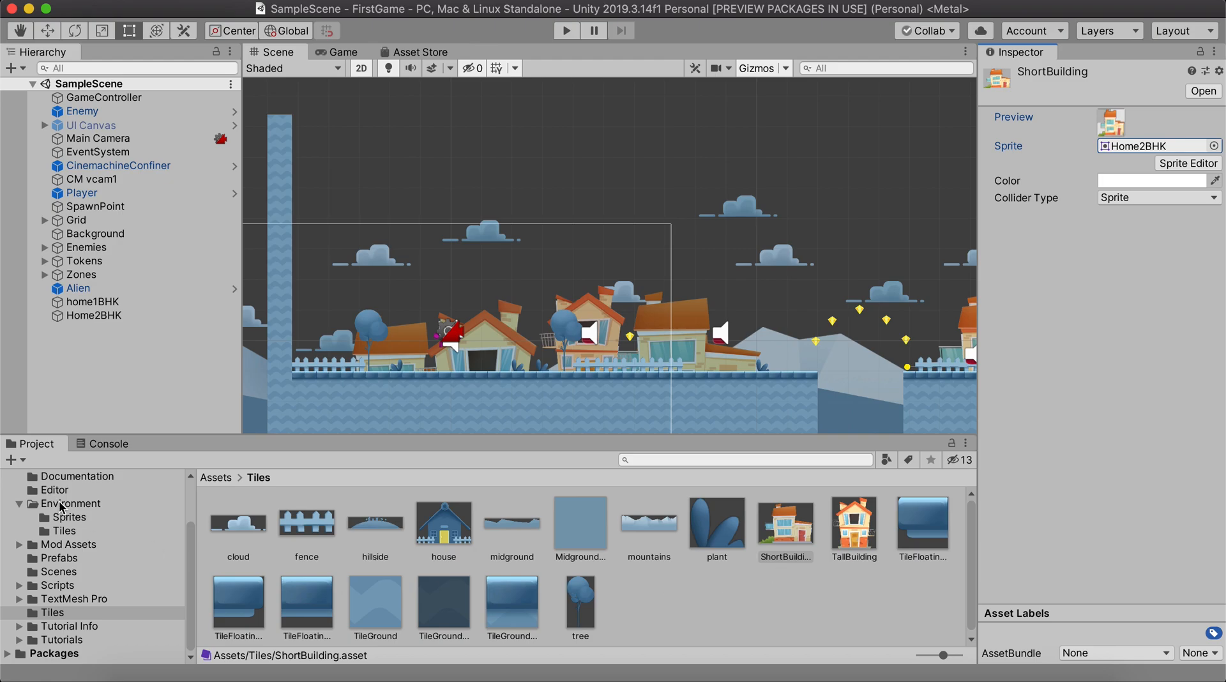
- Place sprite 5 from Environment/Tiles on the ground beside the houses at about X 10.16, Y 0.81, with Order in Layer -1
left_click(78, 531)
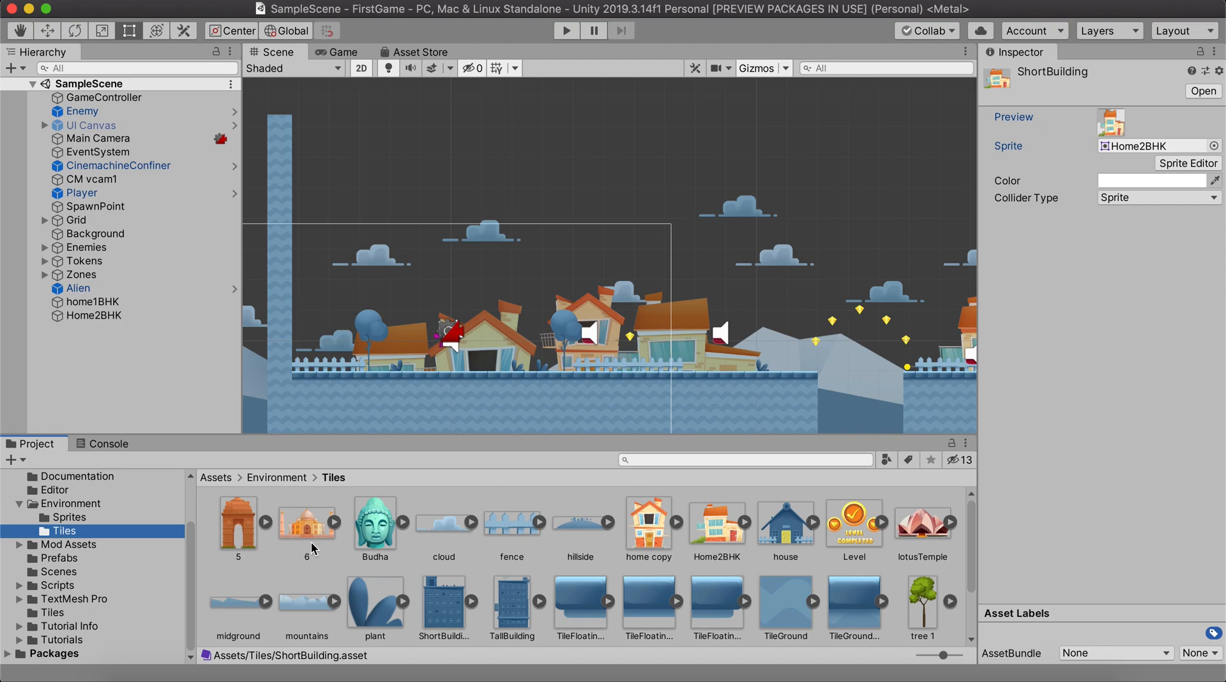
left_click_drag(238, 523, 763, 322)
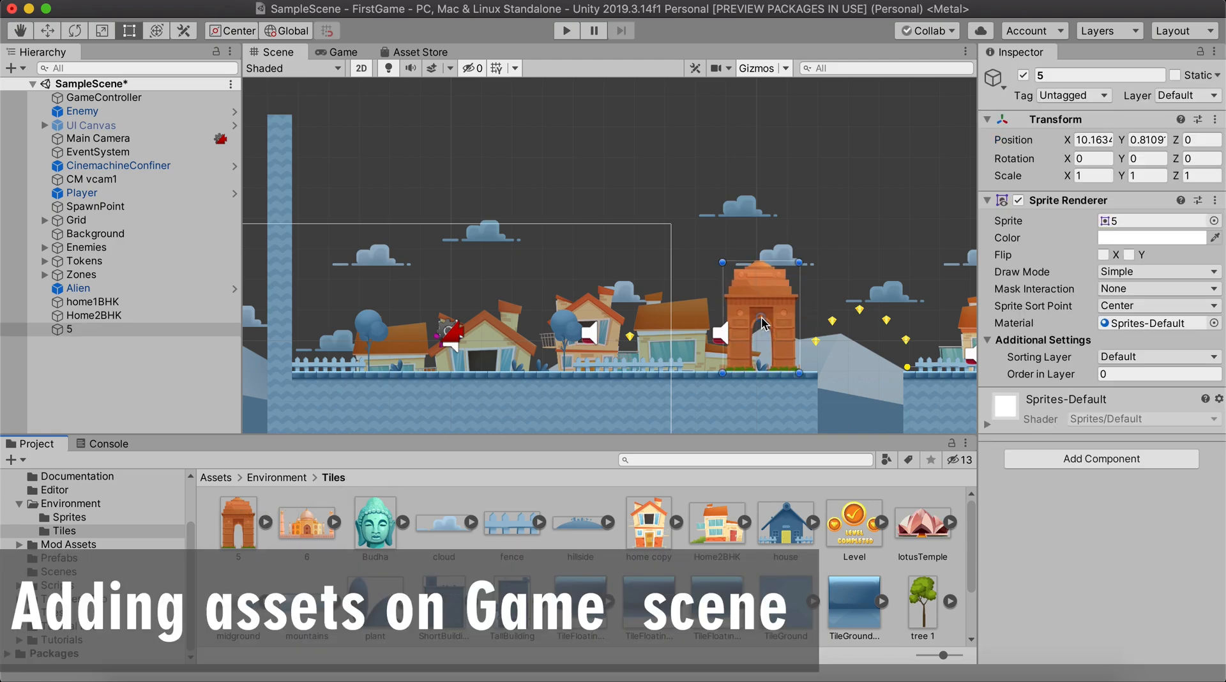
scroll(764, 323, "up", 1)
scroll(763, 322, "up", 2)
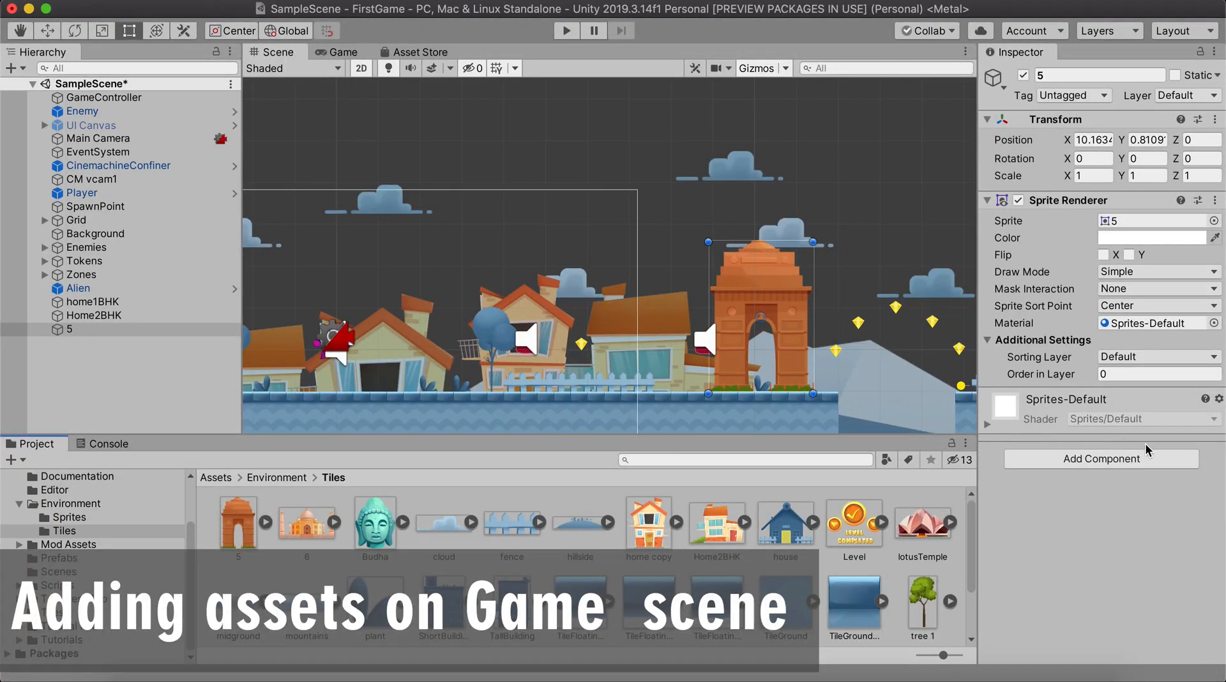
left_click(1146, 373)
type("-")
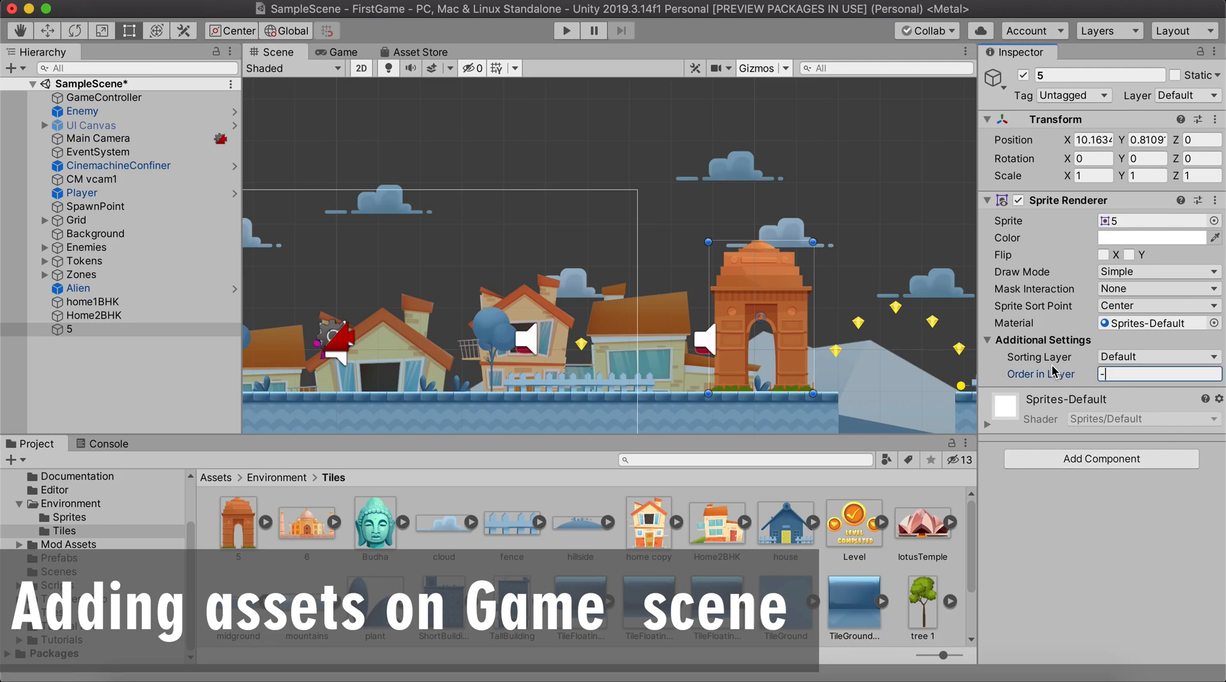
type("1")
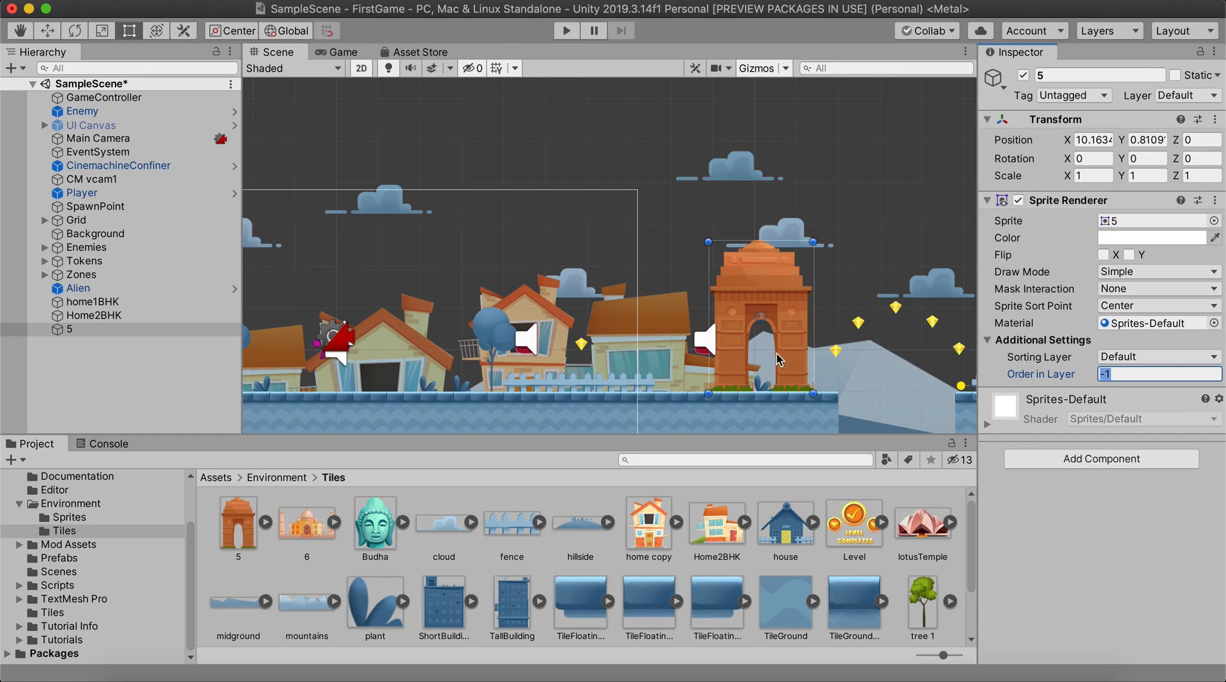
- Rename the placed arch object 5 in the scene to IndiaGate
double_click(70, 329)
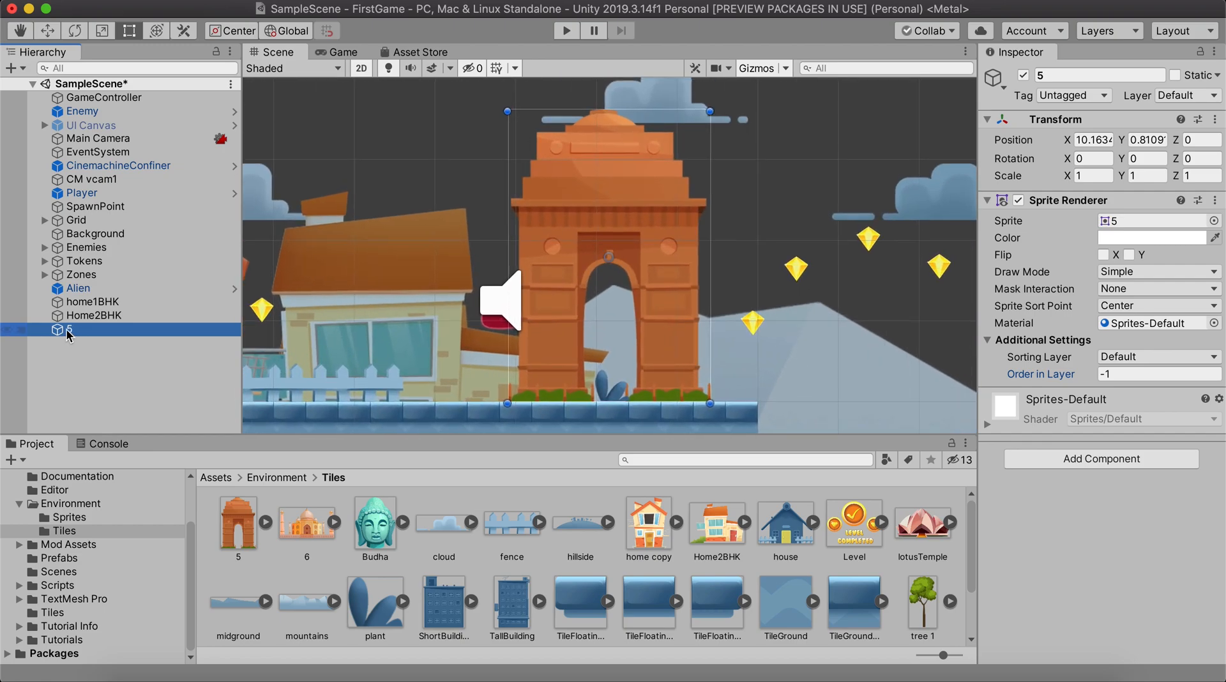
right_click(69, 332)
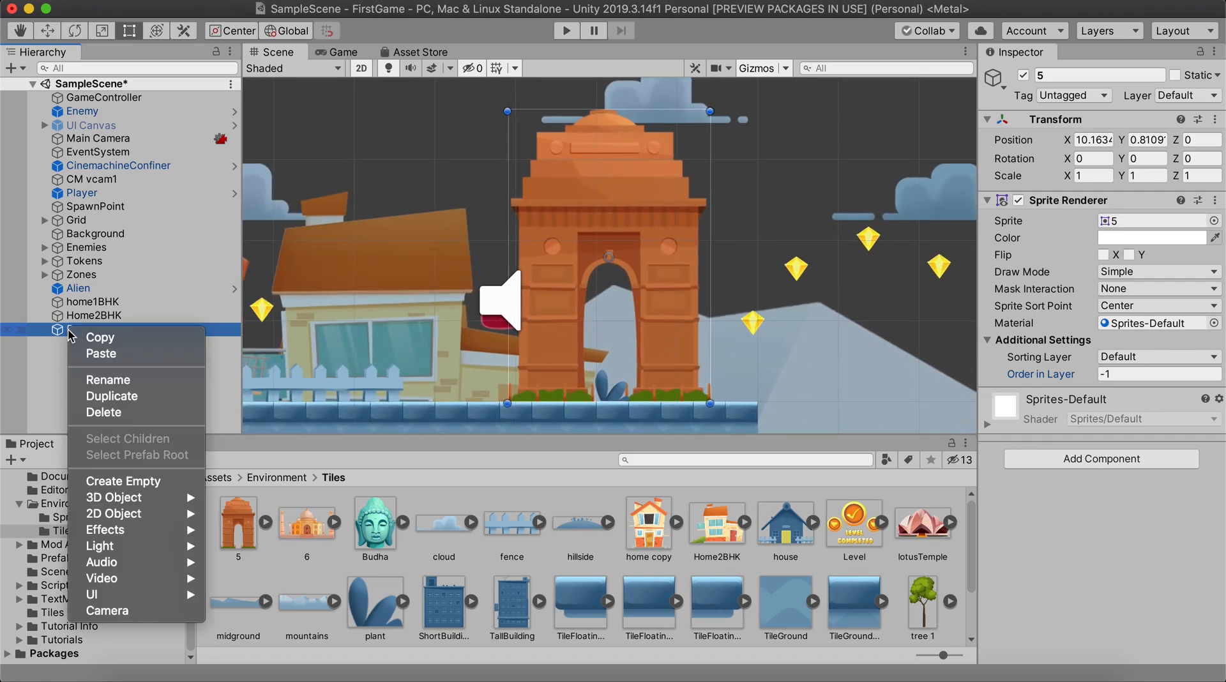
left_click(108, 380)
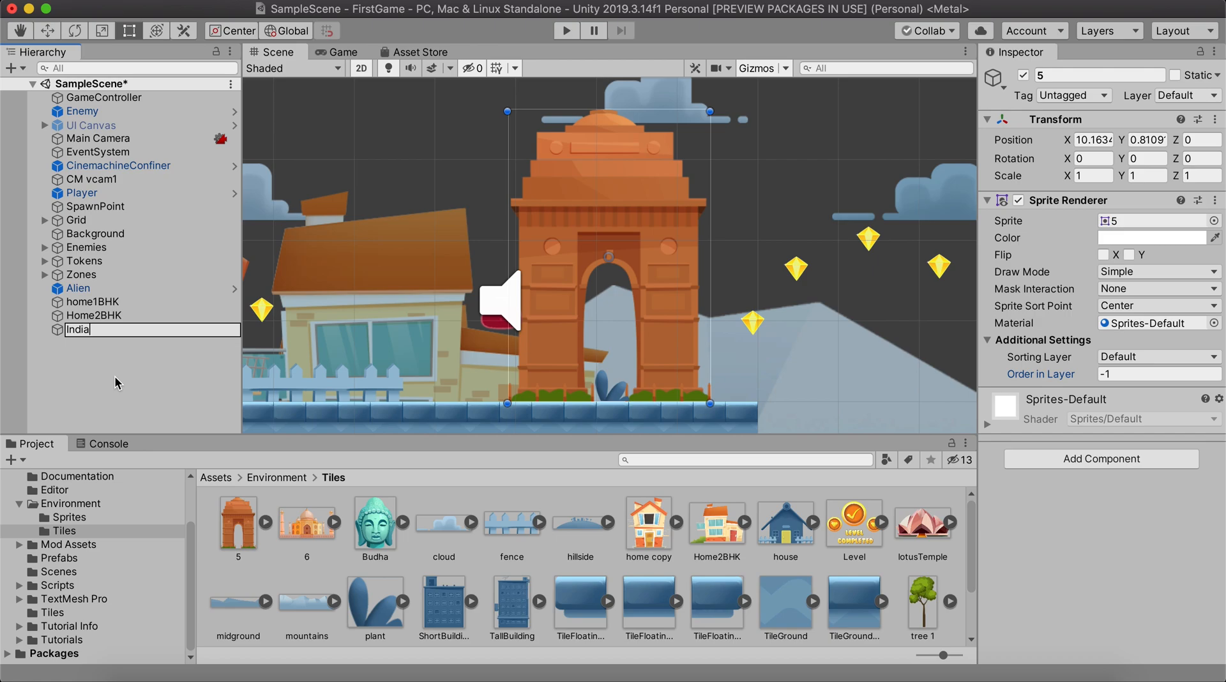
key("Return")
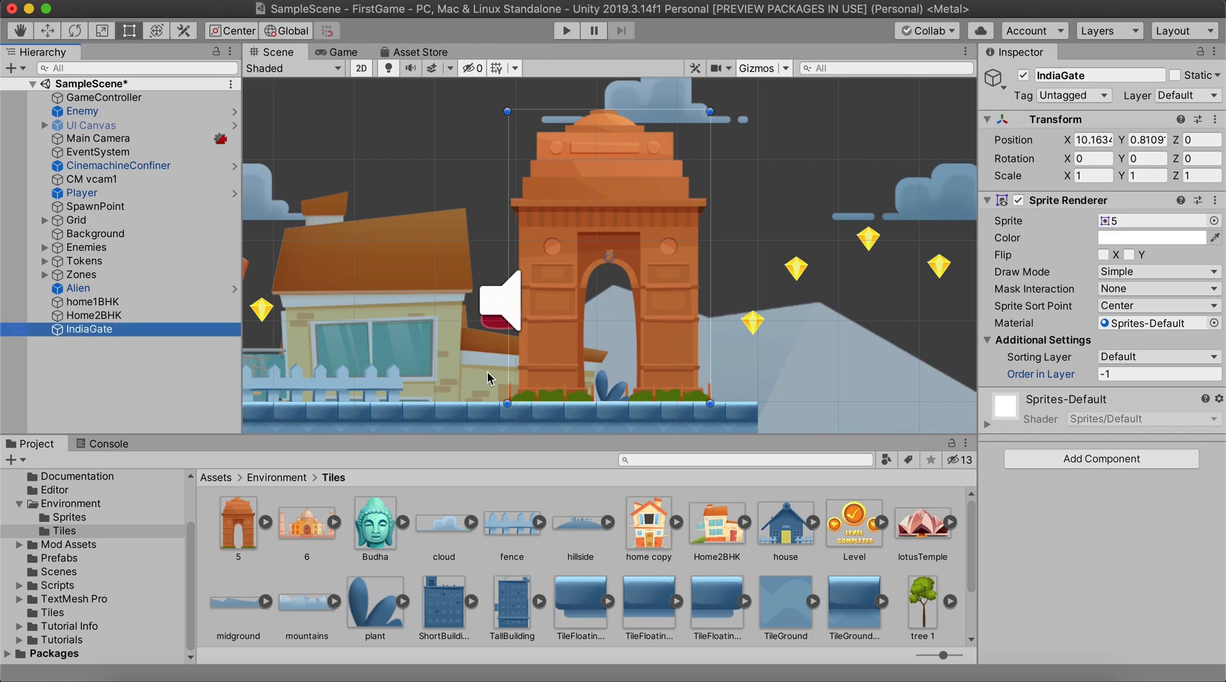
- Delete the separately placed home1BHK and Home2BHK objects from the scene
scroll(692, 213, "up", 2)
scroll(693, 213, "down", 5)
left_click(564, 232)
scroll(514, 235, "down", 1)
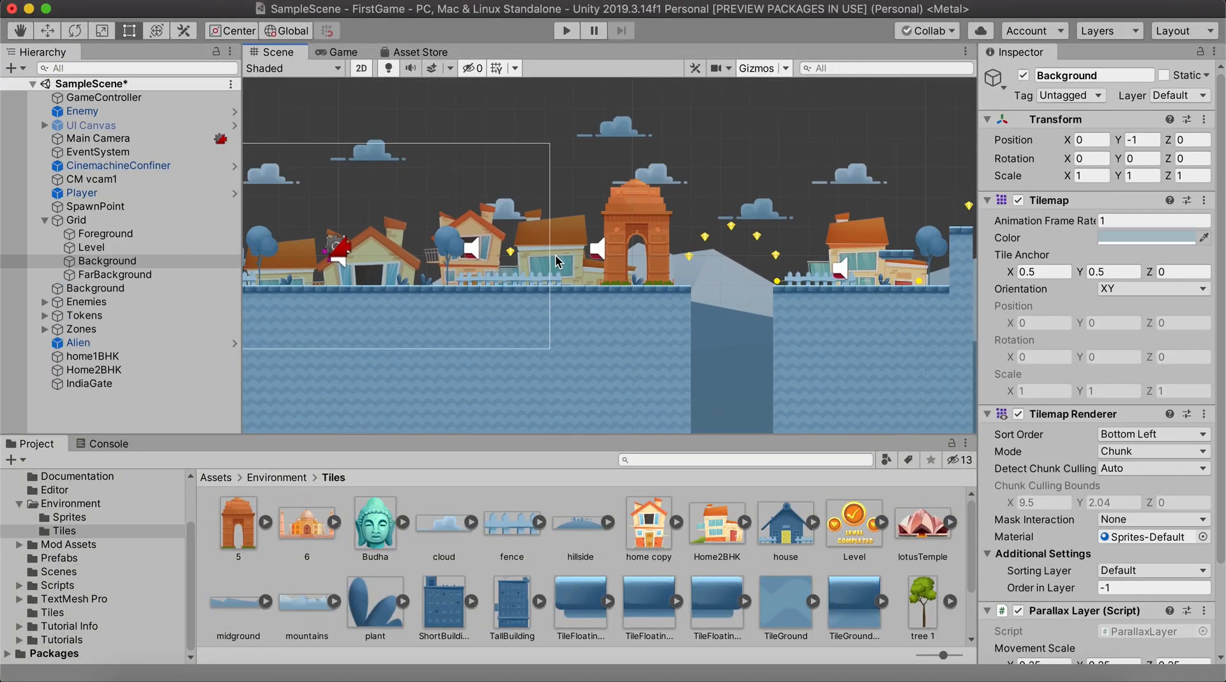
left_click(480, 235)
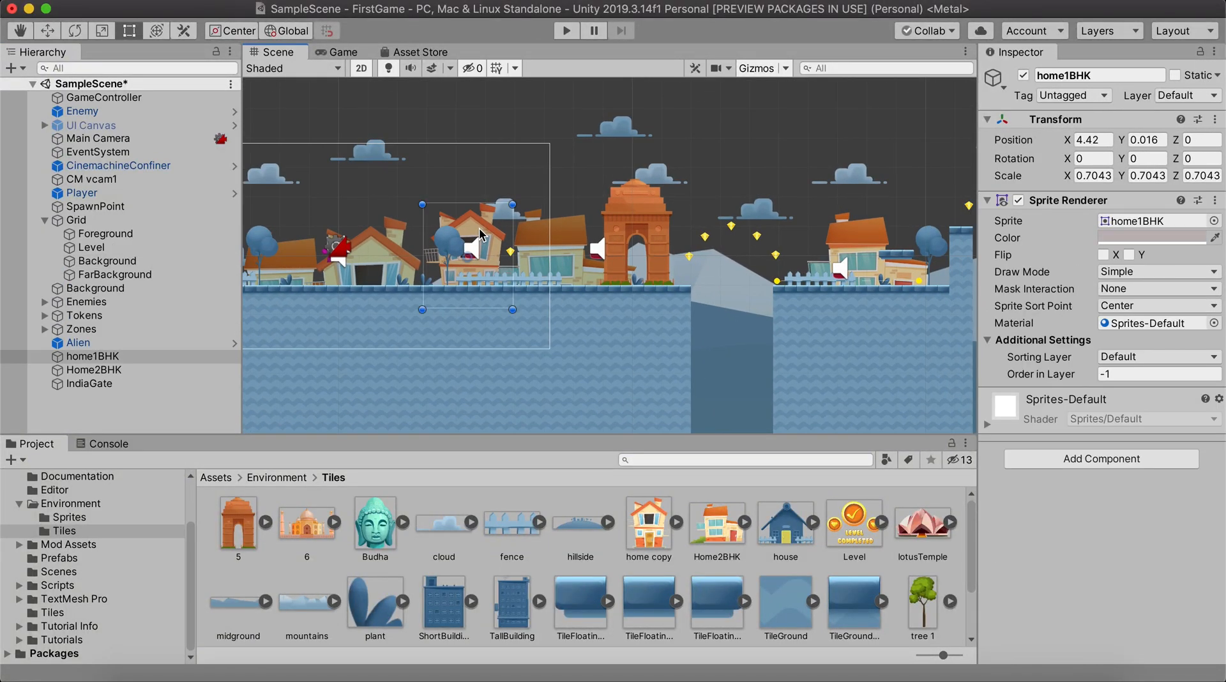
key("Delete")
scroll(567, 245, "down", 3)
left_click(567, 245)
left_click(808, 250)
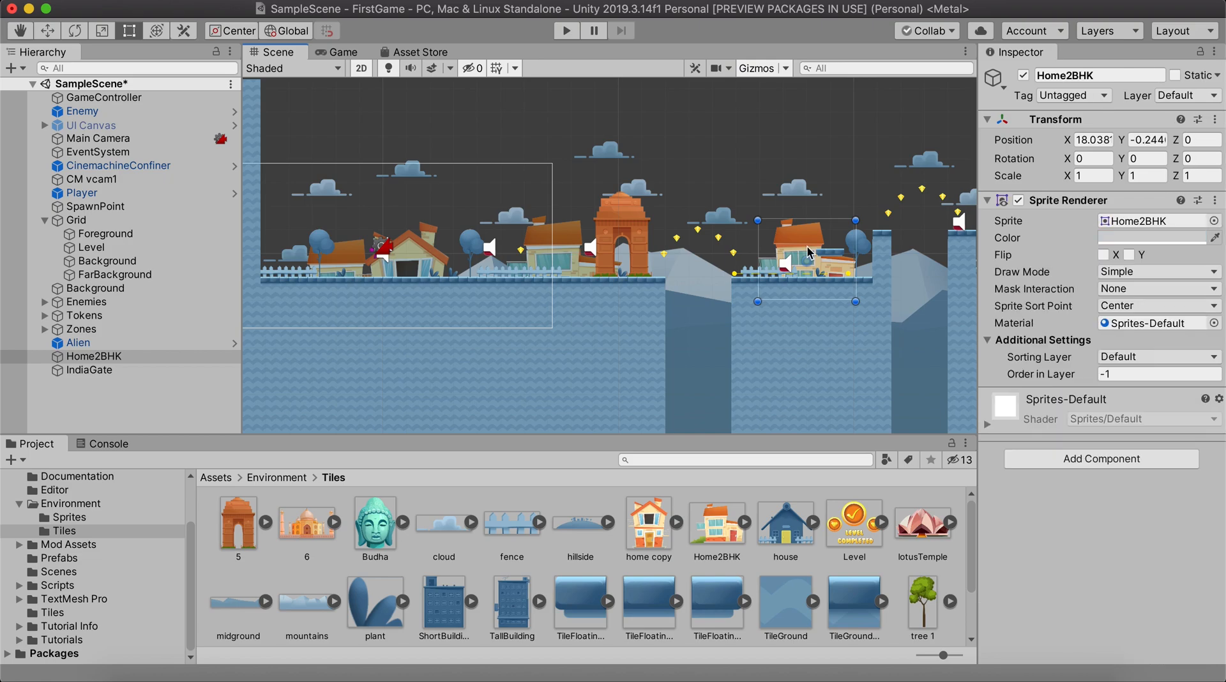
key("Delete")
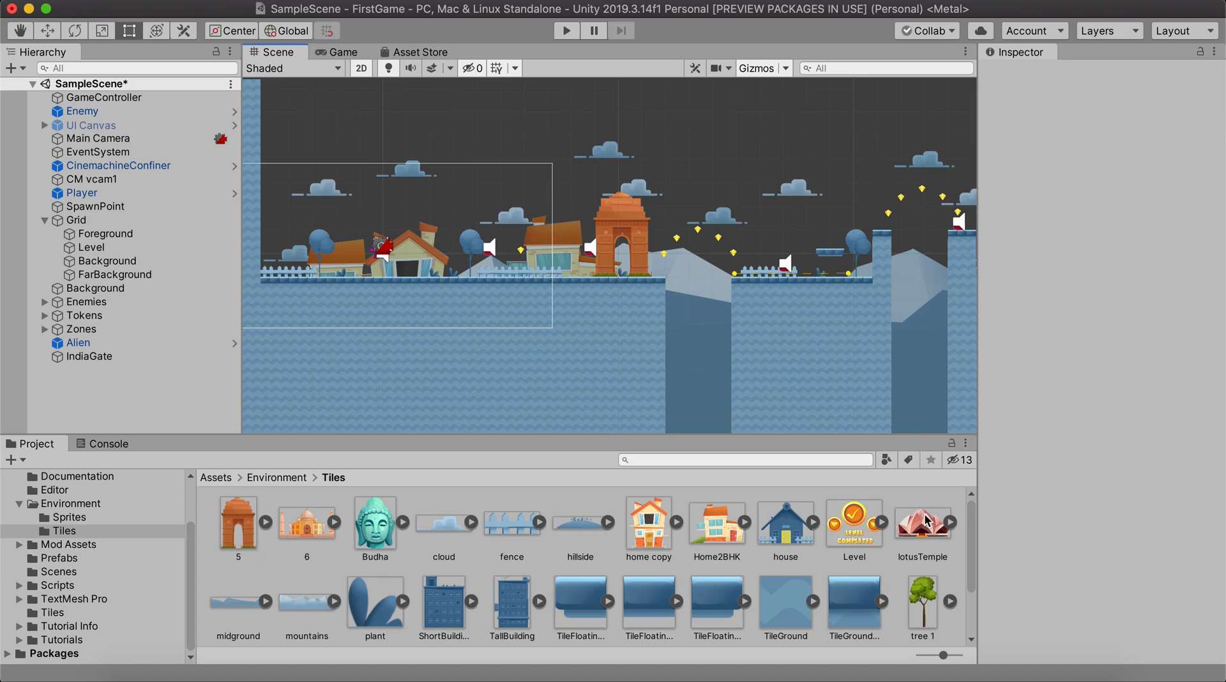
- Place the lotusTemple sprite on the ground past the first gap at about X 16.92, Y 0.18, with Order in Layer -1
left_click_drag(924, 530, 782, 254)
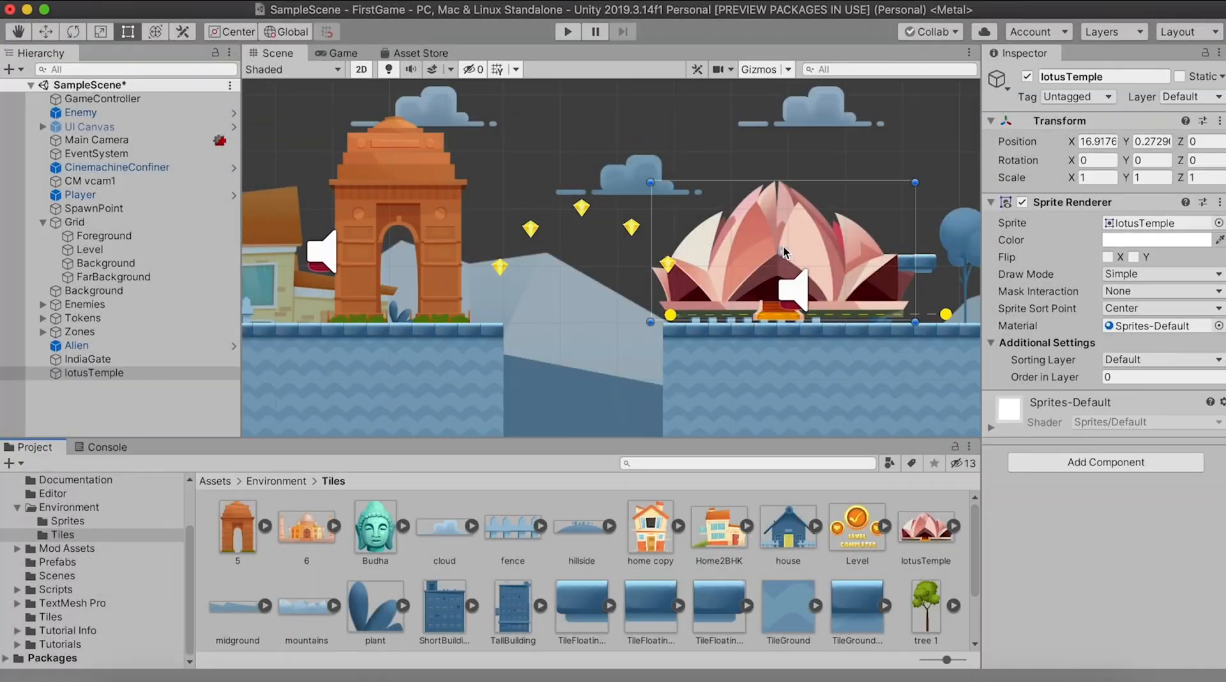
key("w")
left_click_drag(783, 194, 783, 199)
left_click(1037, 376)
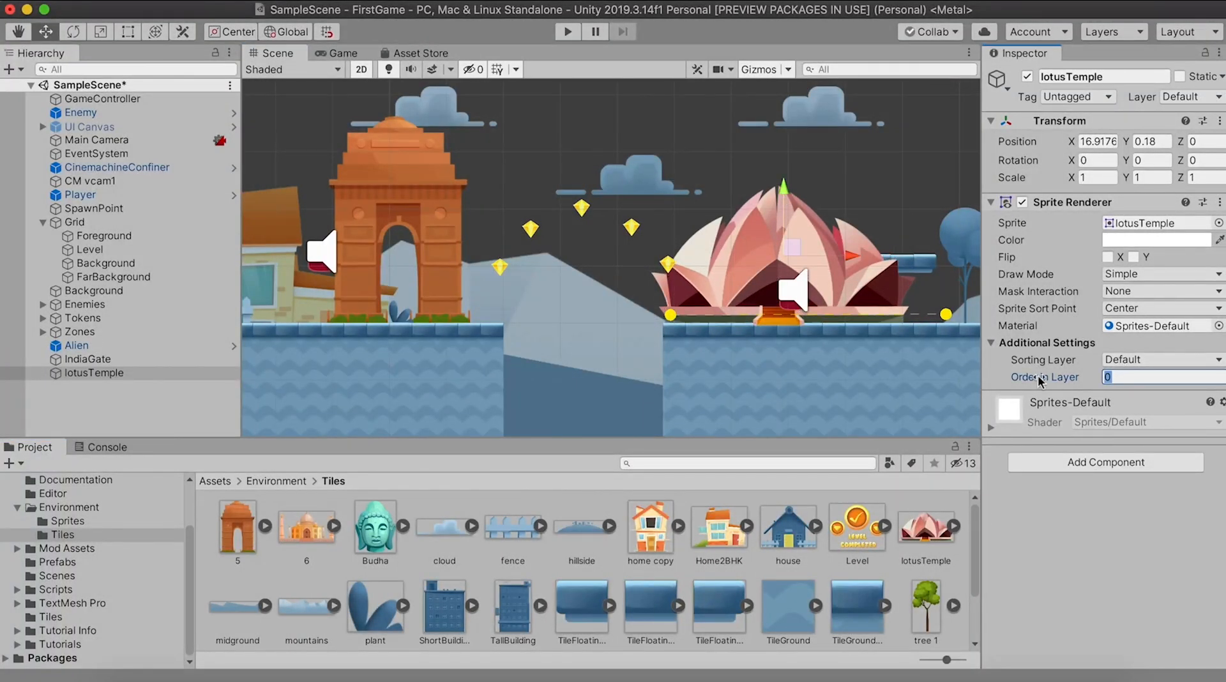
type("-1")
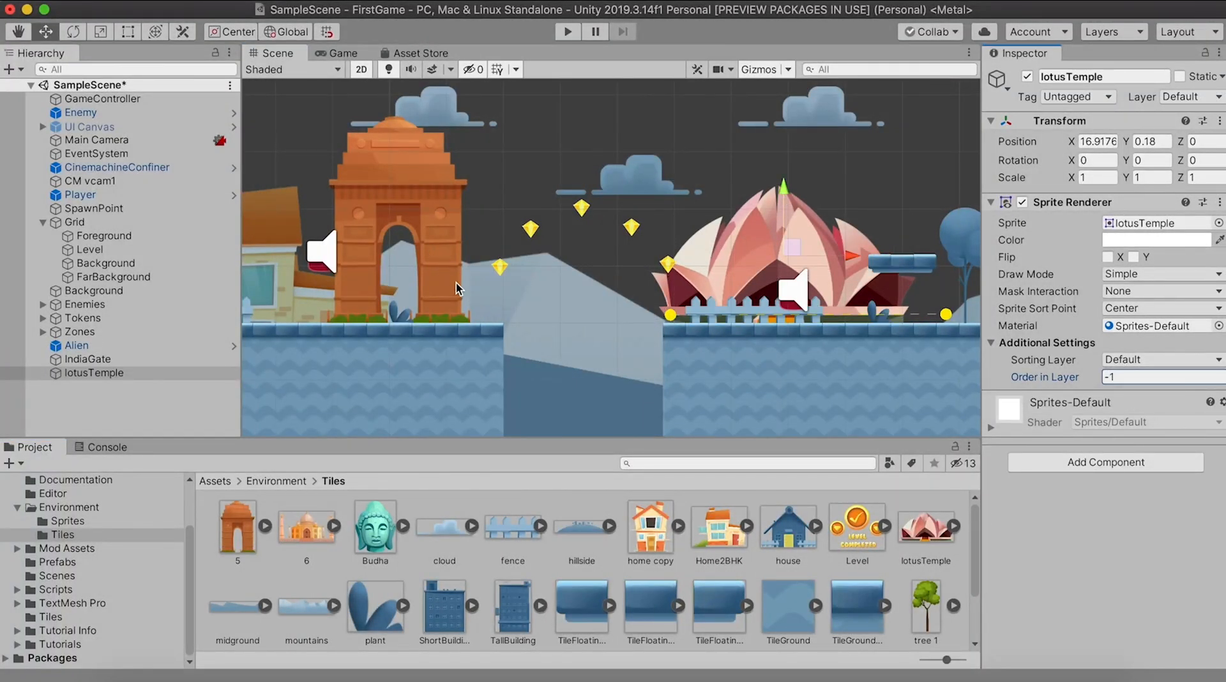
scroll(456, 282, "down", 3)
middle_click_drag(878, 321, 77, 314)
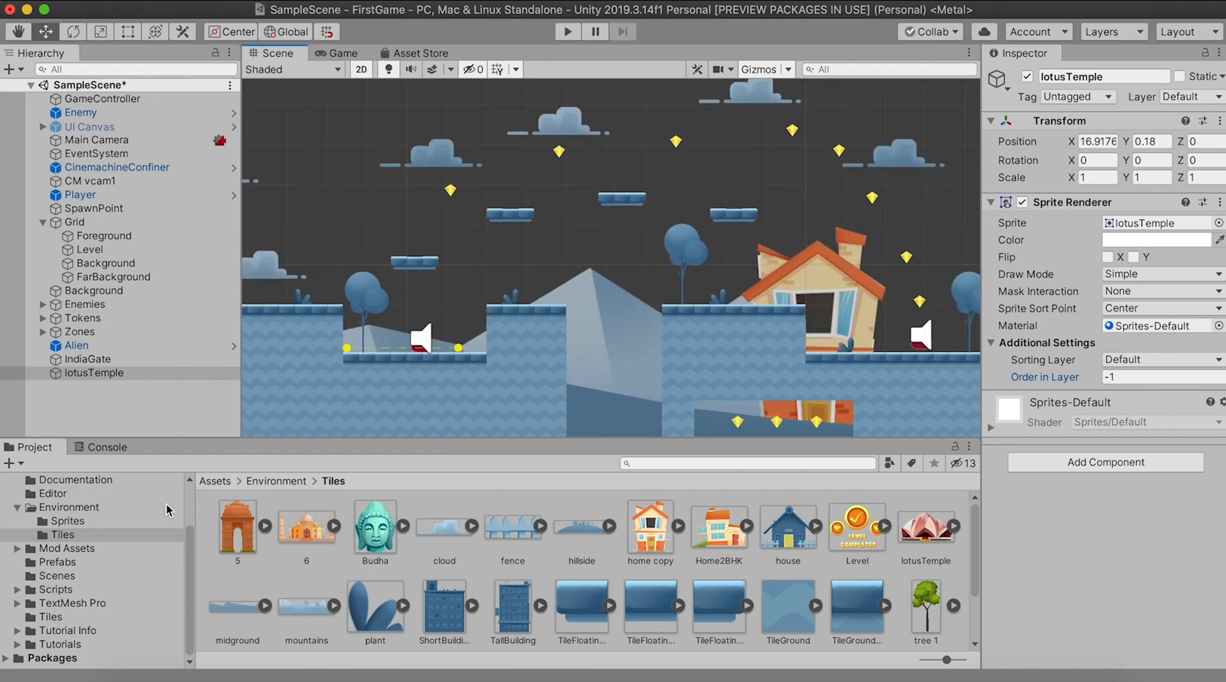
middle_click_drag(714, 235, 617, 220)
middle_click_drag(850, 347, 647, 280)
scroll(649, 282, "down", 5)
scroll(649, 282, "up", 3)
left_click_drag(307, 527, 312, 224)
middle_click_drag(385, 311, 595, 394)
key("super+z")
- Place Taj Mahal sprite 6 behind the sunken ground section at about X 29.29, Y -0.08, with Order in Layer -1
left_click_drag(300, 528, 490, 288)
left_click(1054, 376)
type("-1")
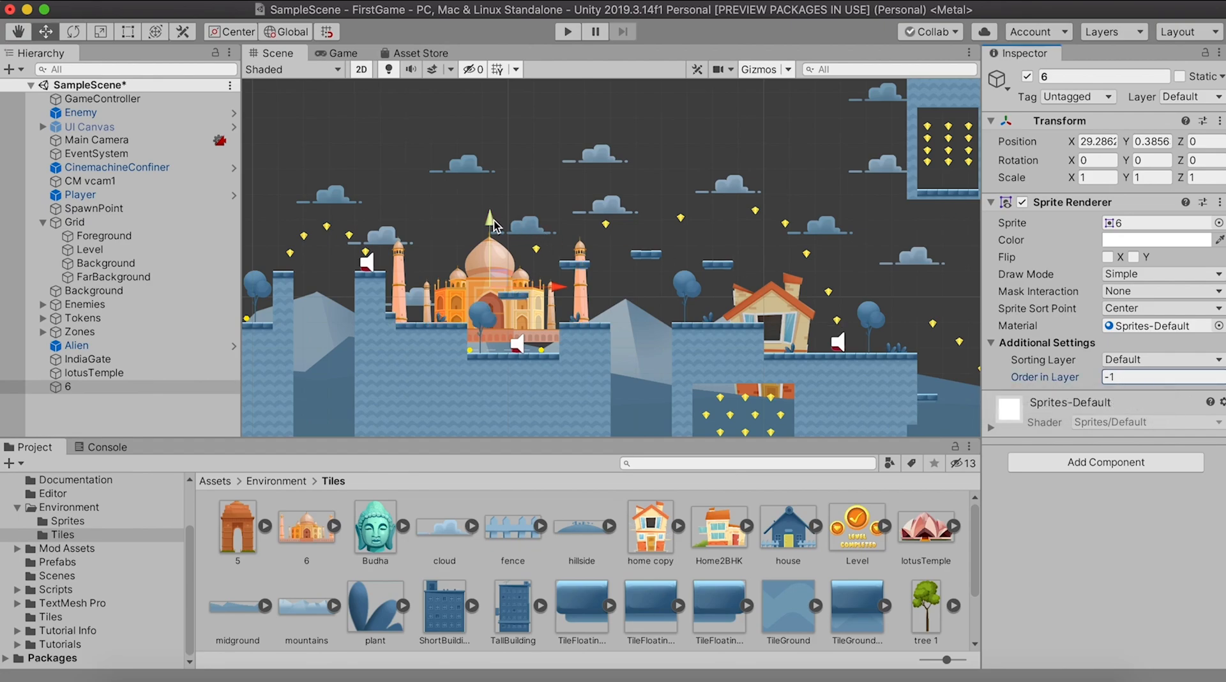
left_click_drag(495, 221, 495, 233)
- Place the Budha sprite over the lower ledge at about X 48.51, Y -1.39, and set sprite 6's Order in Layer to -2
mouse_move(827, 355)
middle_mouse_down()
mouse_move(638, 311)
mouse_move(678, 334)
middle_mouse_up()
left_click_drag(375, 527, 628, 276)
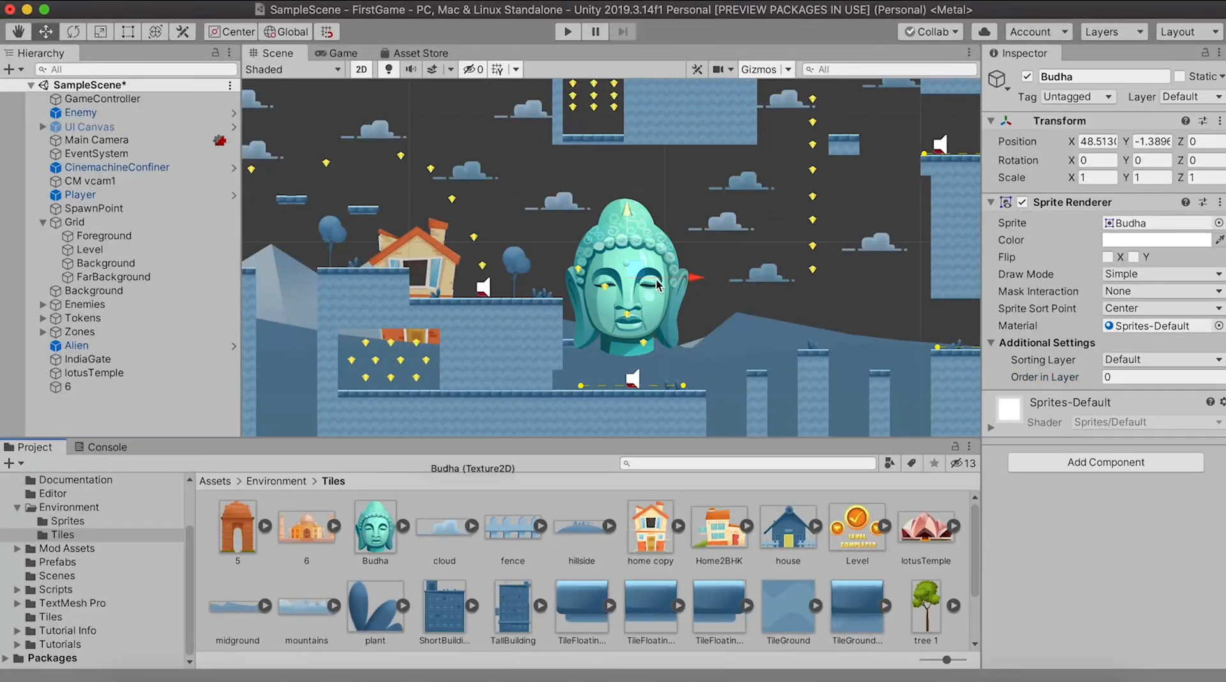
left_click(1132, 379)
key("BackSpace")
type("2")
middle_click_drag(511, 246, 894, 270)
left_click(517, 240)
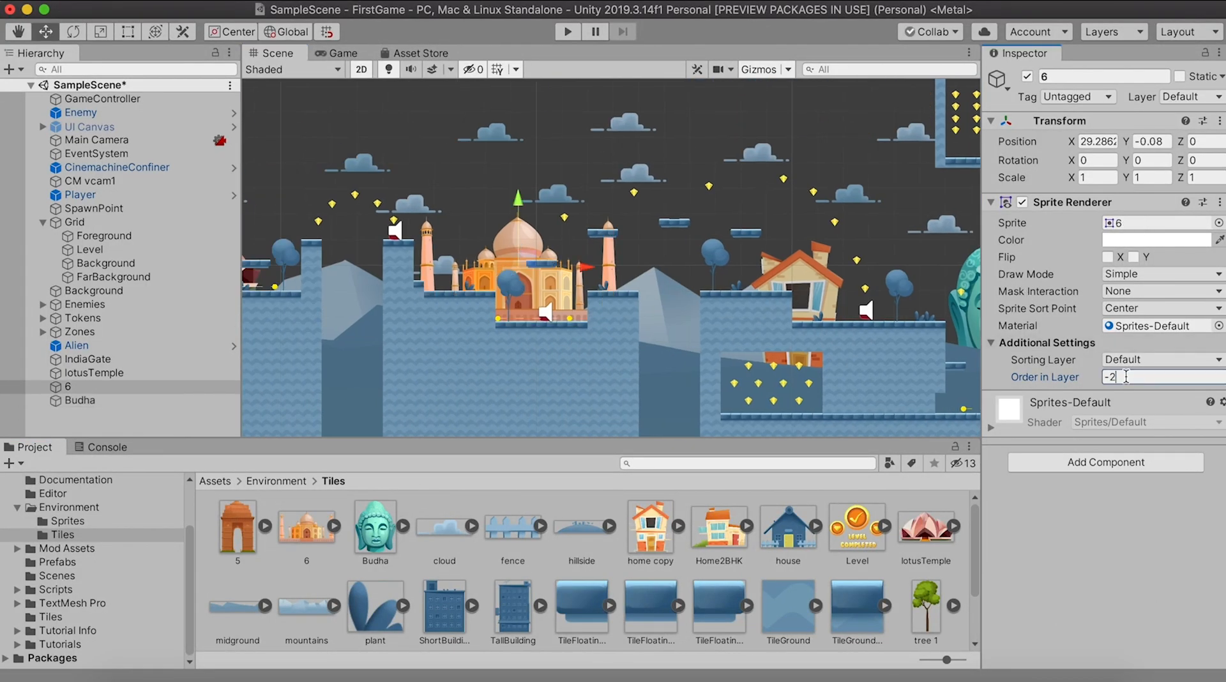
- Raise the Grid's Background tilemap to about Y 0.65 and the FarBackground tilemap to about Y -0.41
scroll(600, 331, "down", 5)
middle_click_drag(600, 331, 721, 335)
middle_click_drag(341, 312, 409, 307)
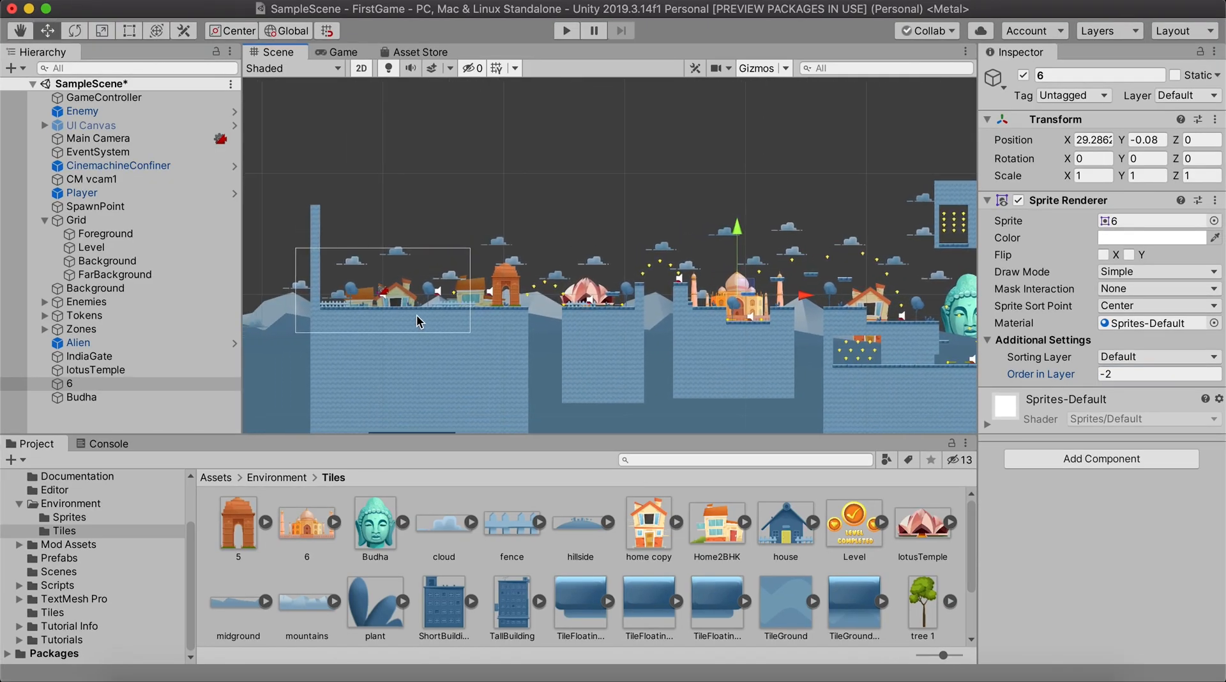
scroll(389, 295, "up", 8)
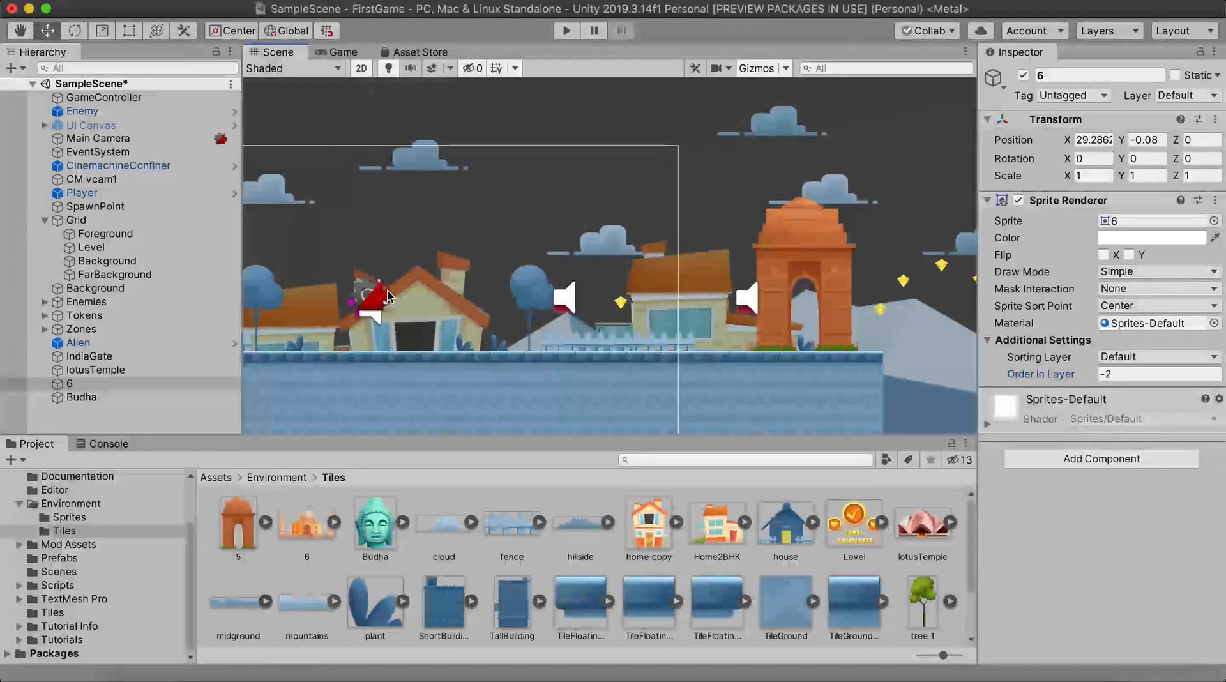
scroll(387, 289, "down", 2)
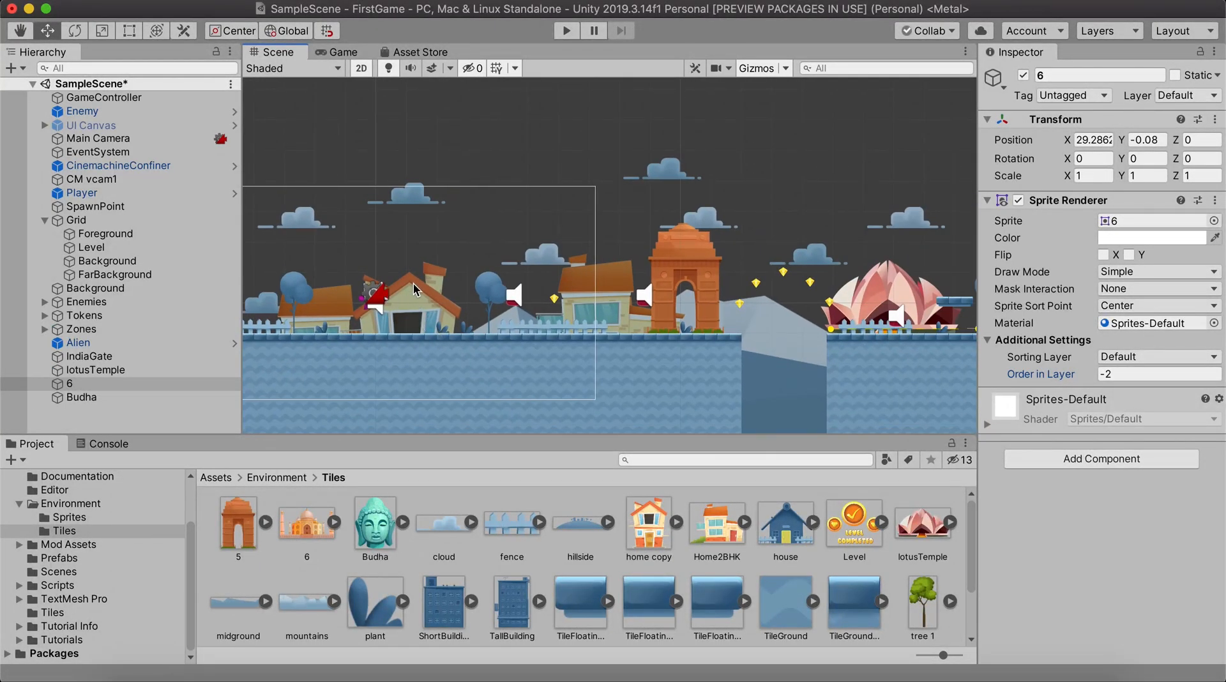
left_click(414, 297)
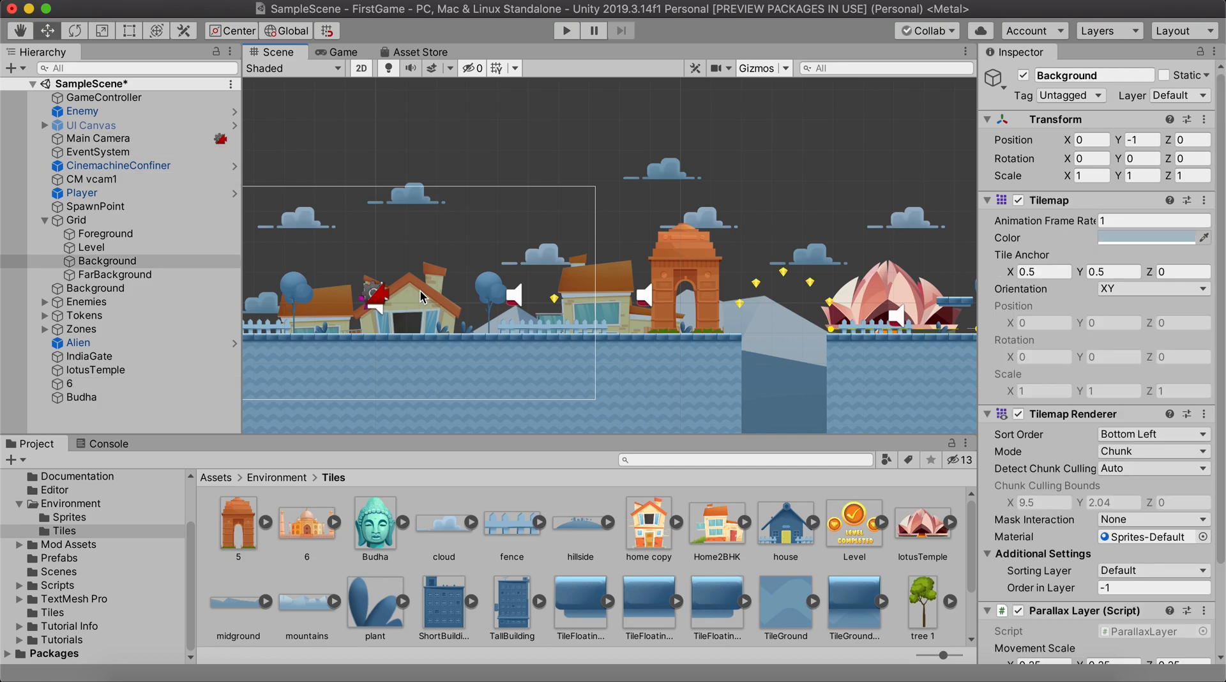
scroll(420, 296, "down", 5)
left_click(129, 31)
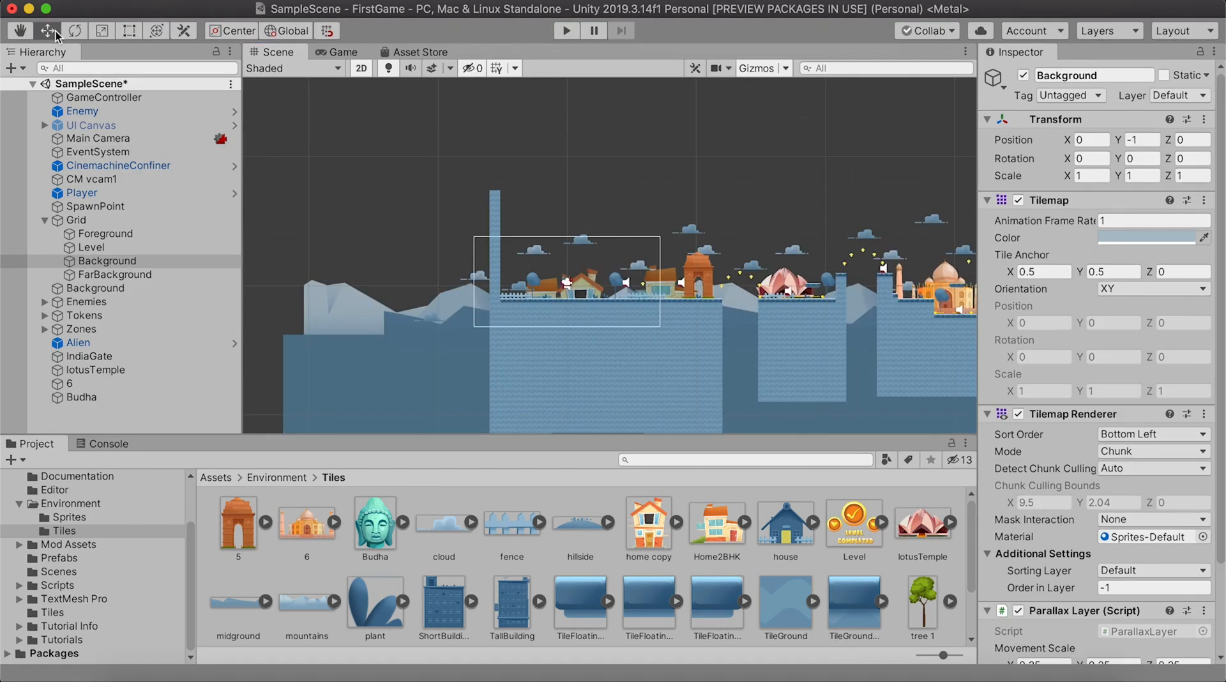
left_click_drag(404, 344, 405, 319)
left_click_drag(320, 293, 319, 282)
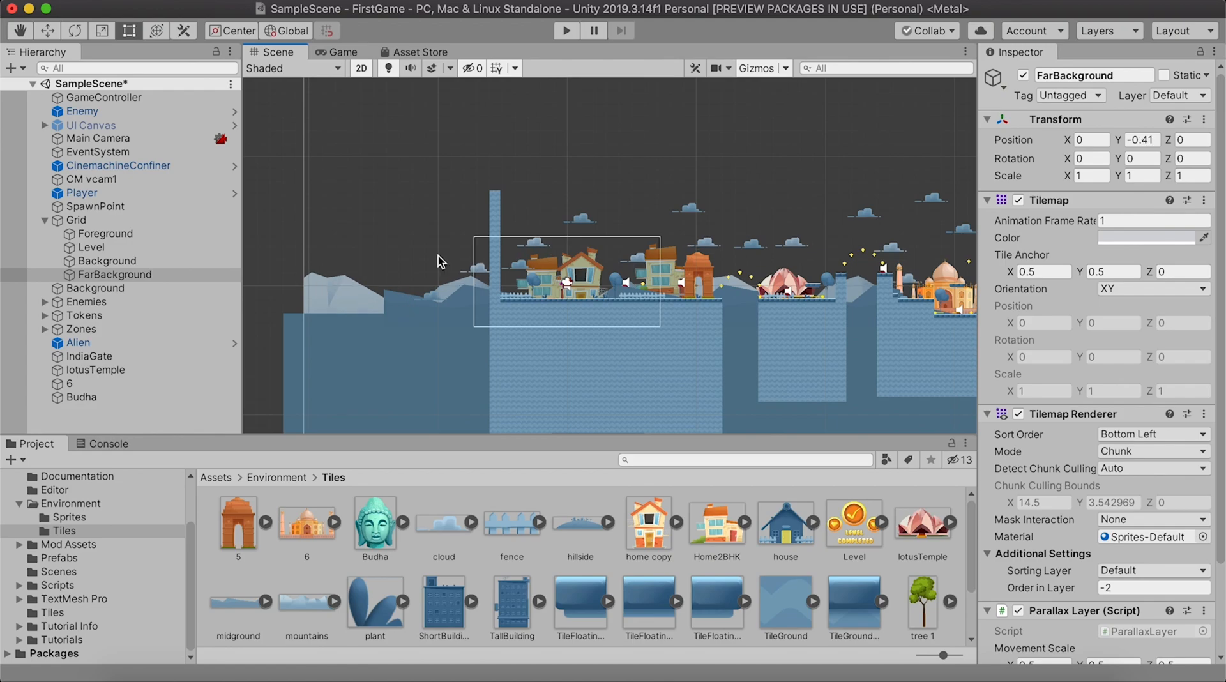
- Set the IndiaGate object's Order in Layer to -2
key("BackSpace")
type("2")
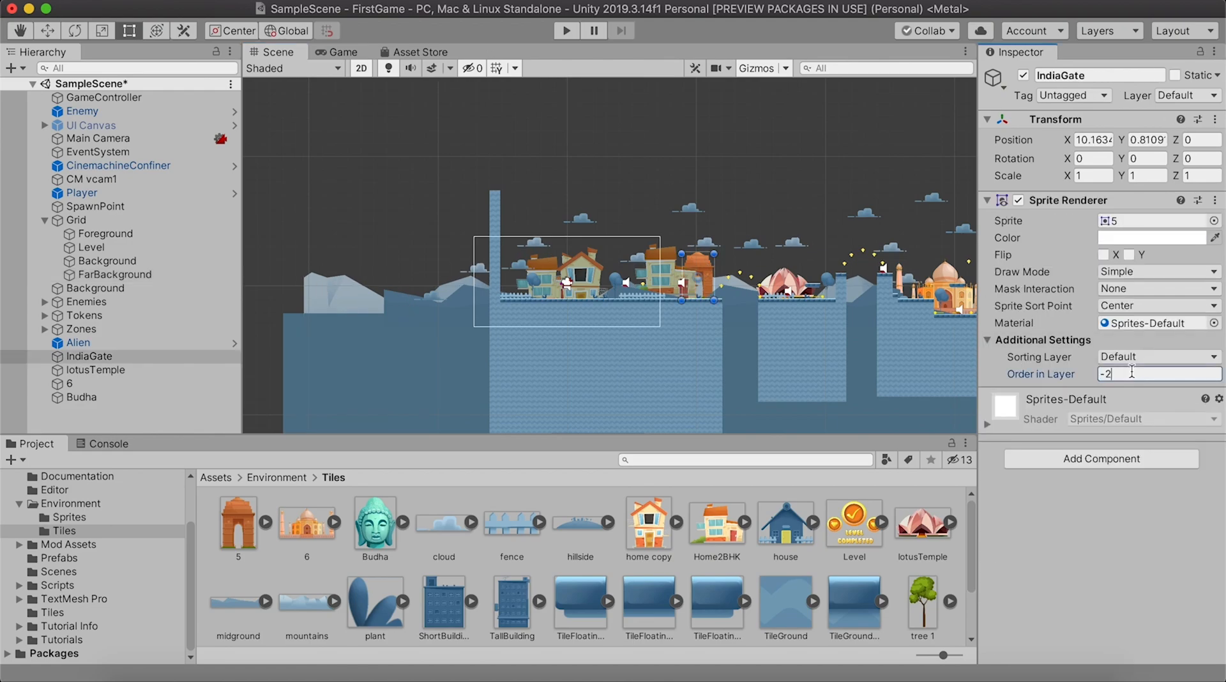
scroll(718, 272, "up", 5)
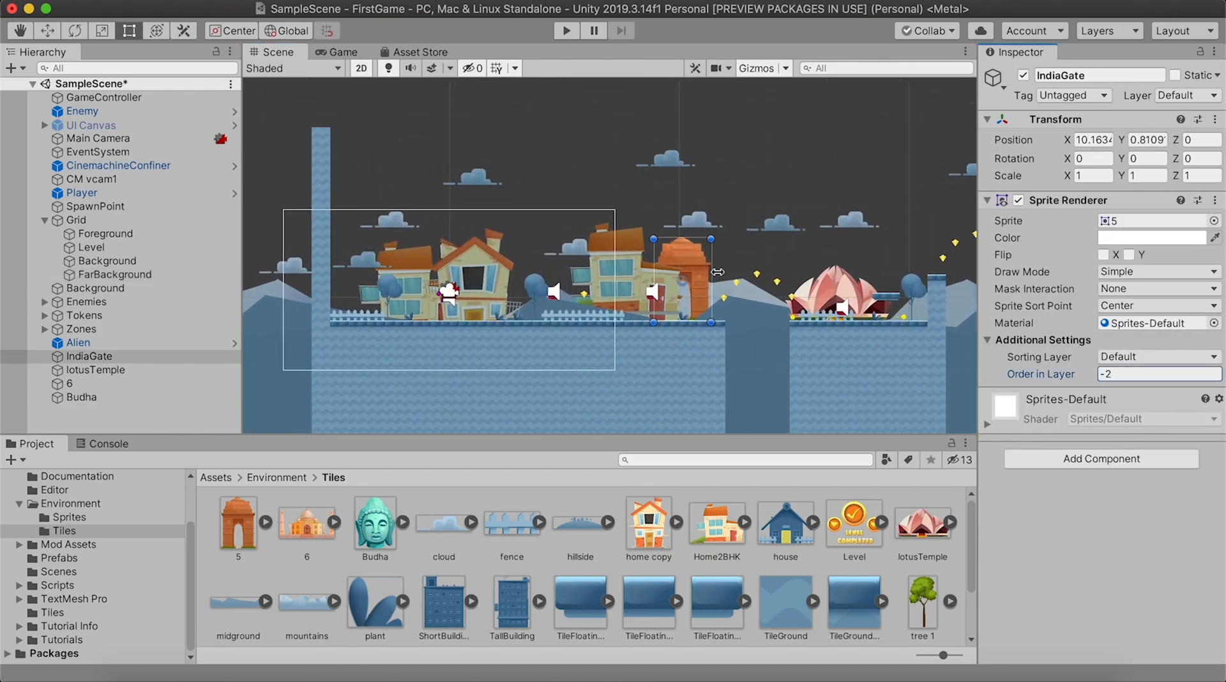
left_click(706, 263)
- Play-test the level, running and jumping from the first houses past the landmarks to the lower ledge by the Budha head
left_click(569, 33)
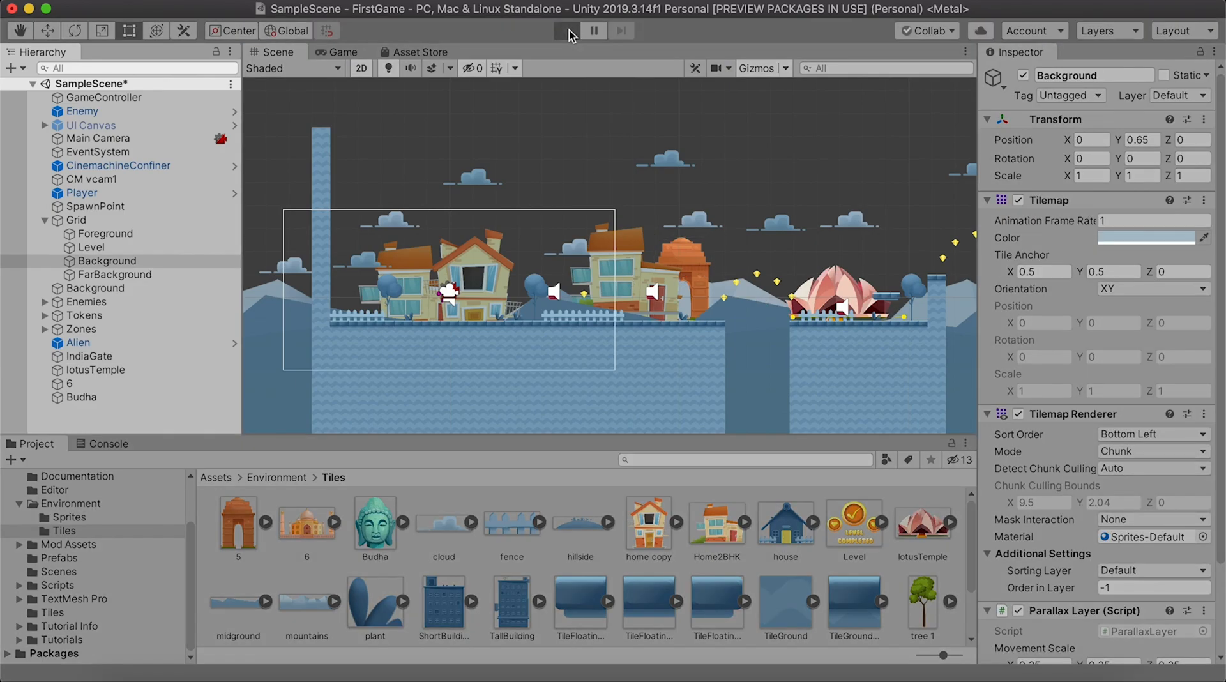
key("Right")
key("space")
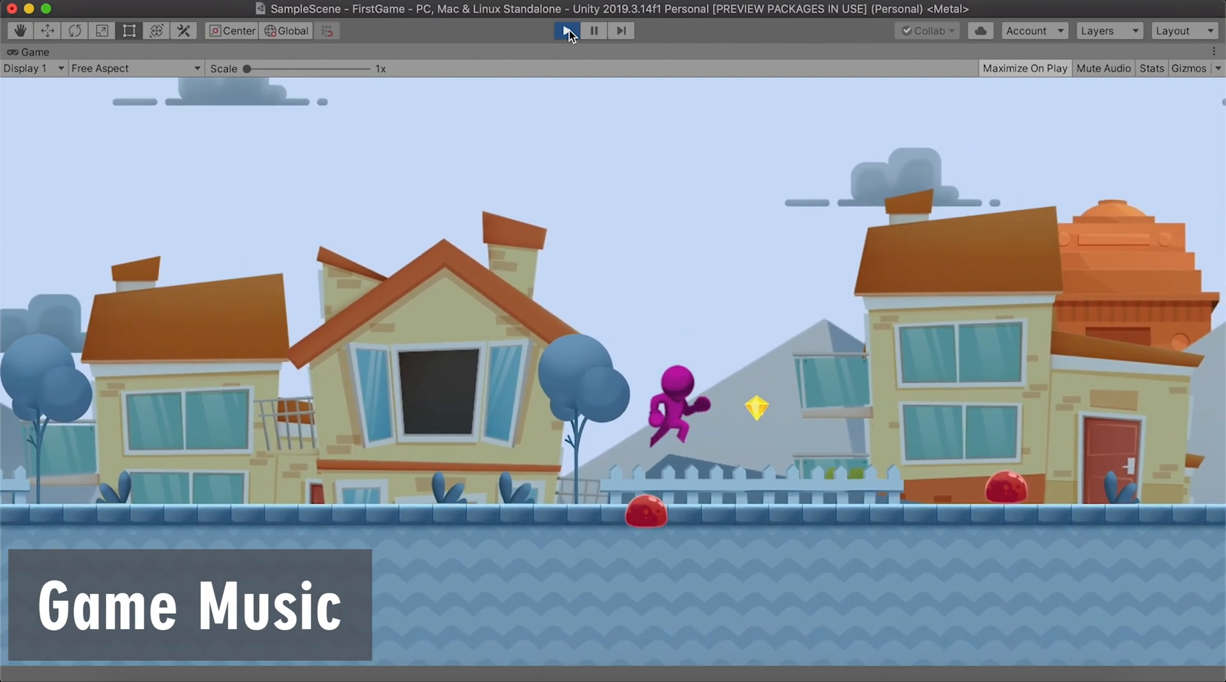
key("Right")
key("space")
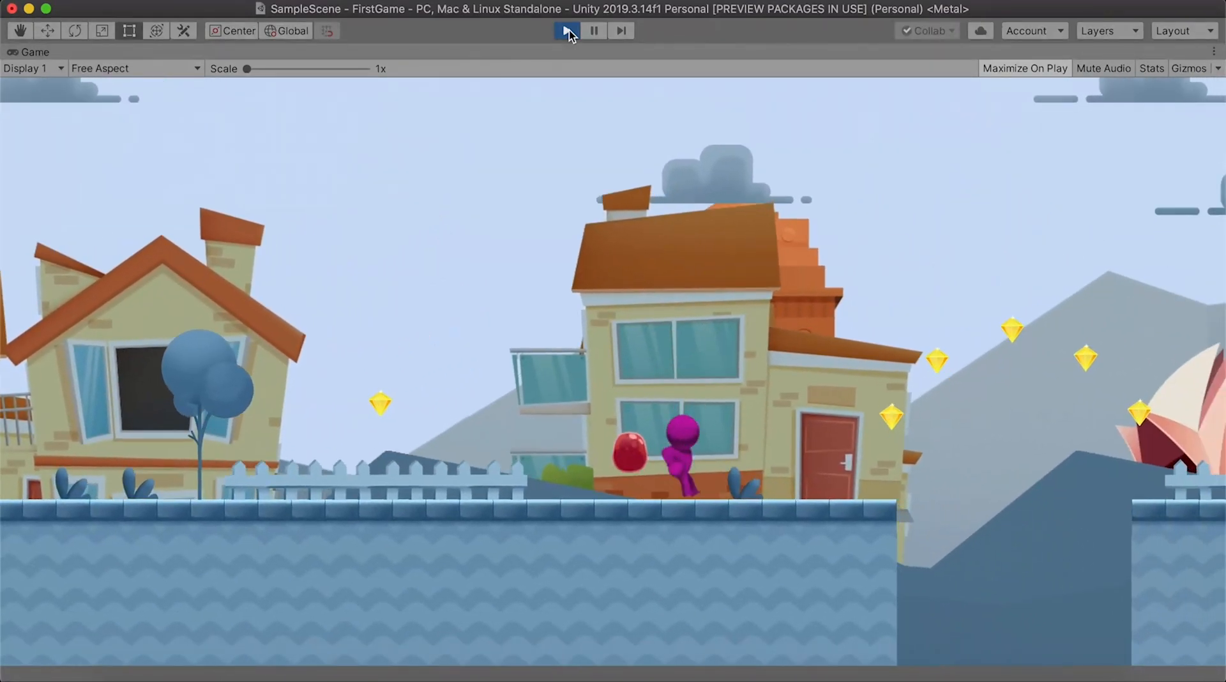
key("Right")
key("space")
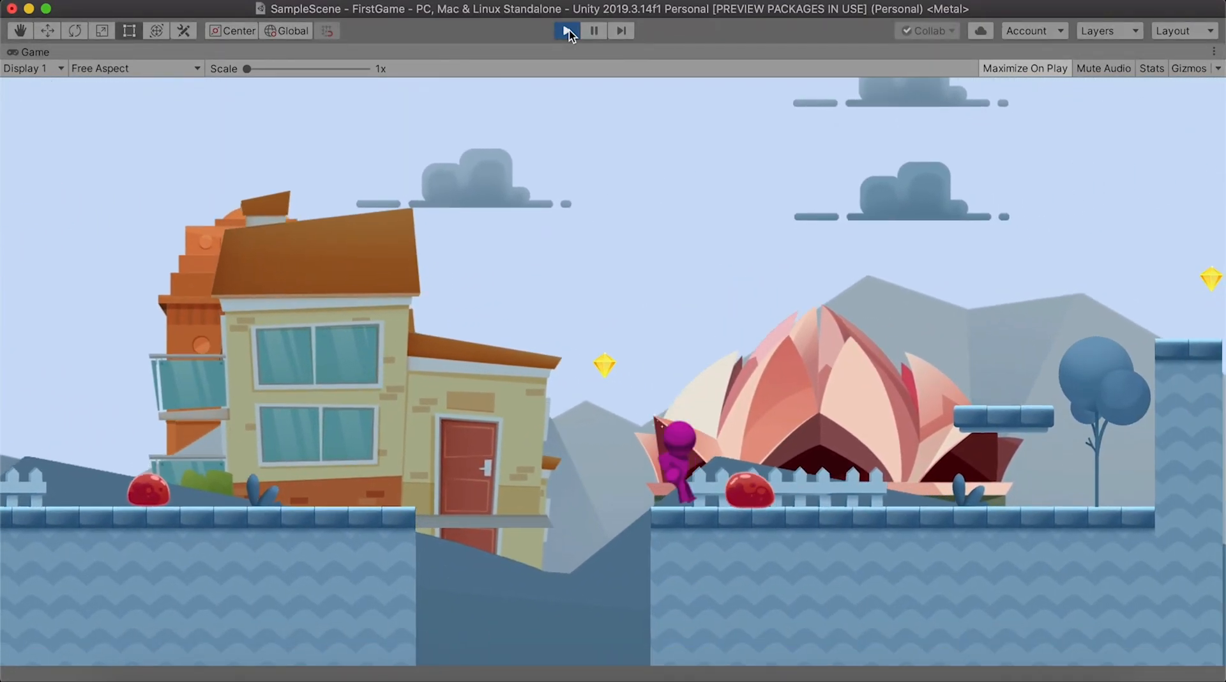
key("Right")
key("space")
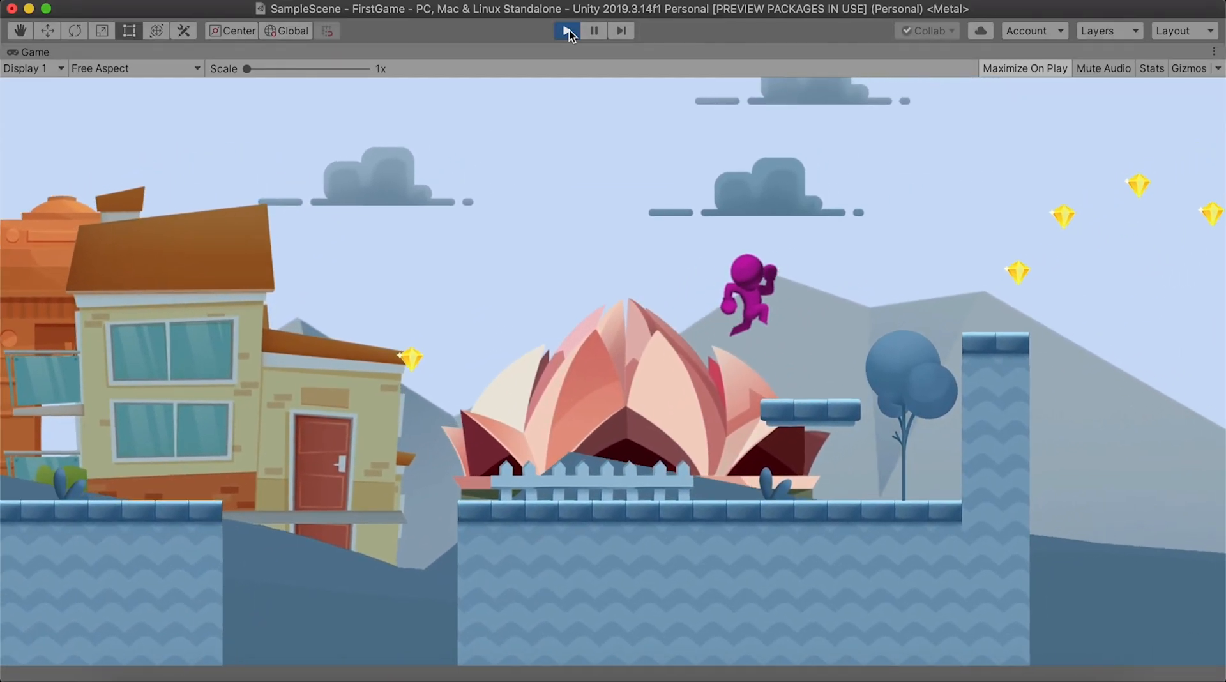
key("Right")
key("space")
key("space")
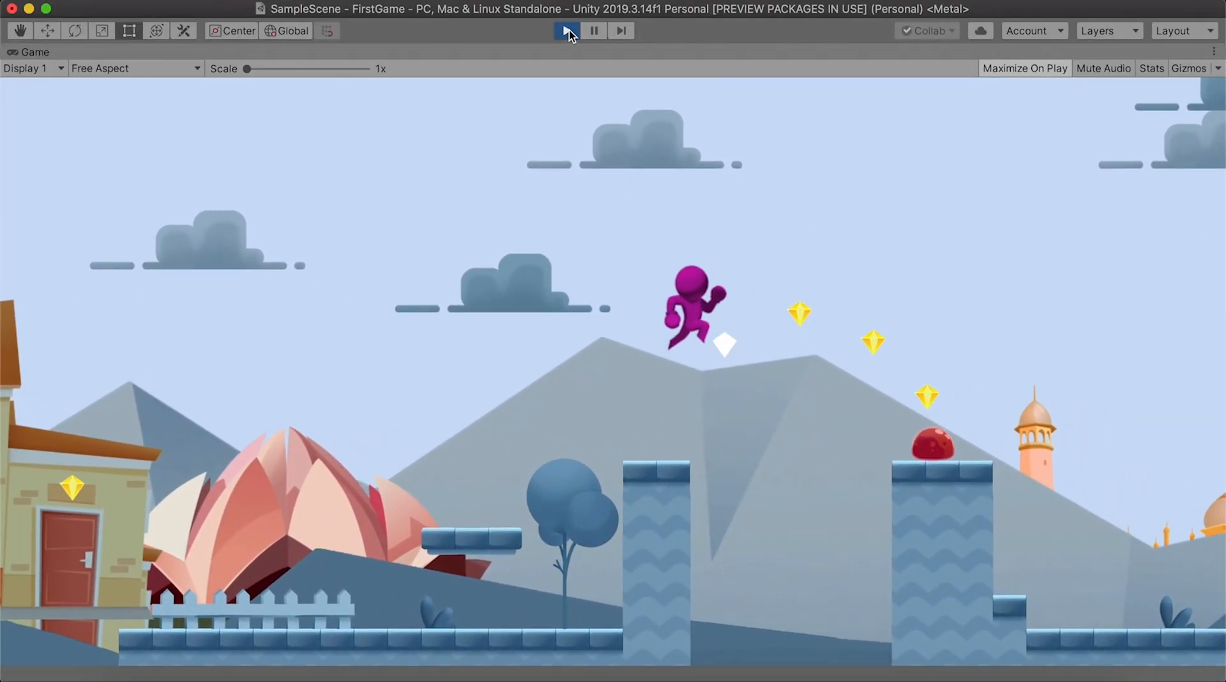
key("Right")
key("space")
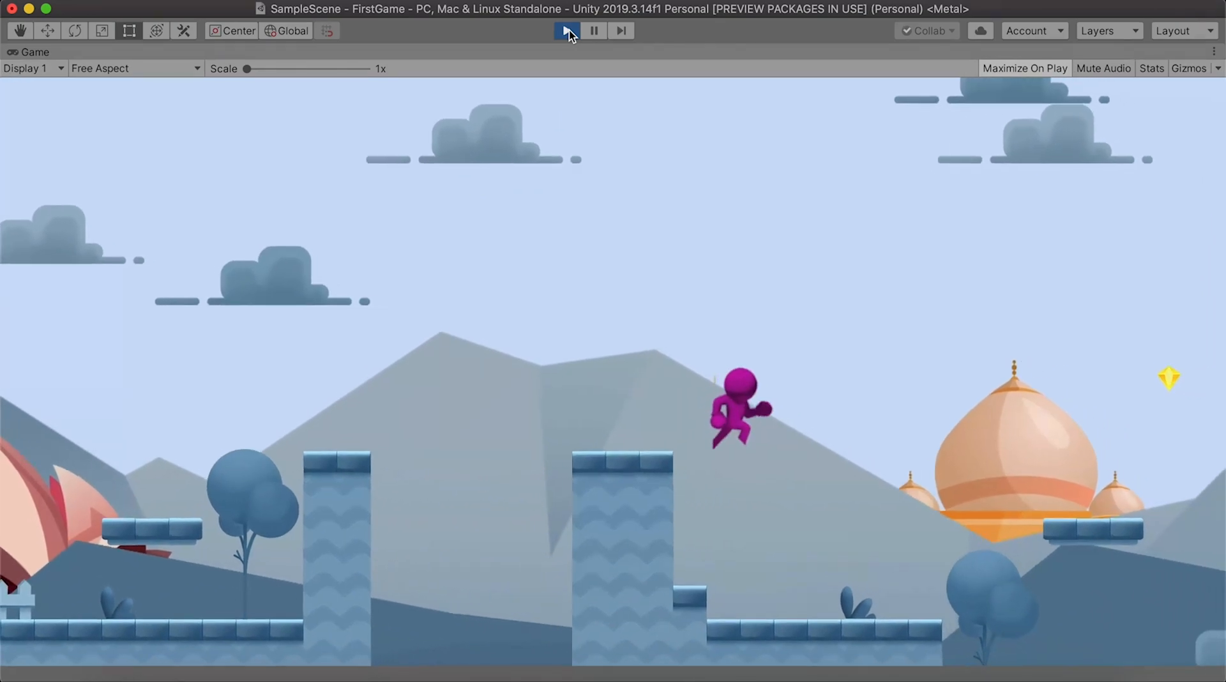
key("Right")
key("space")
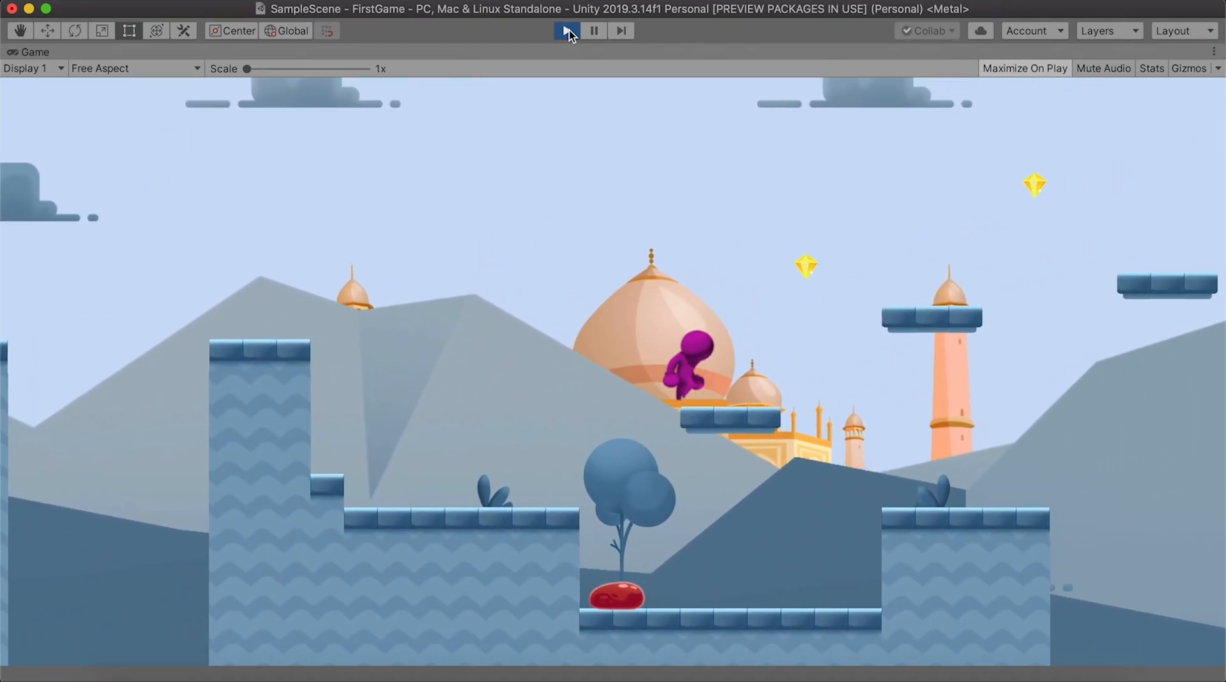
key("Right")
key("space")
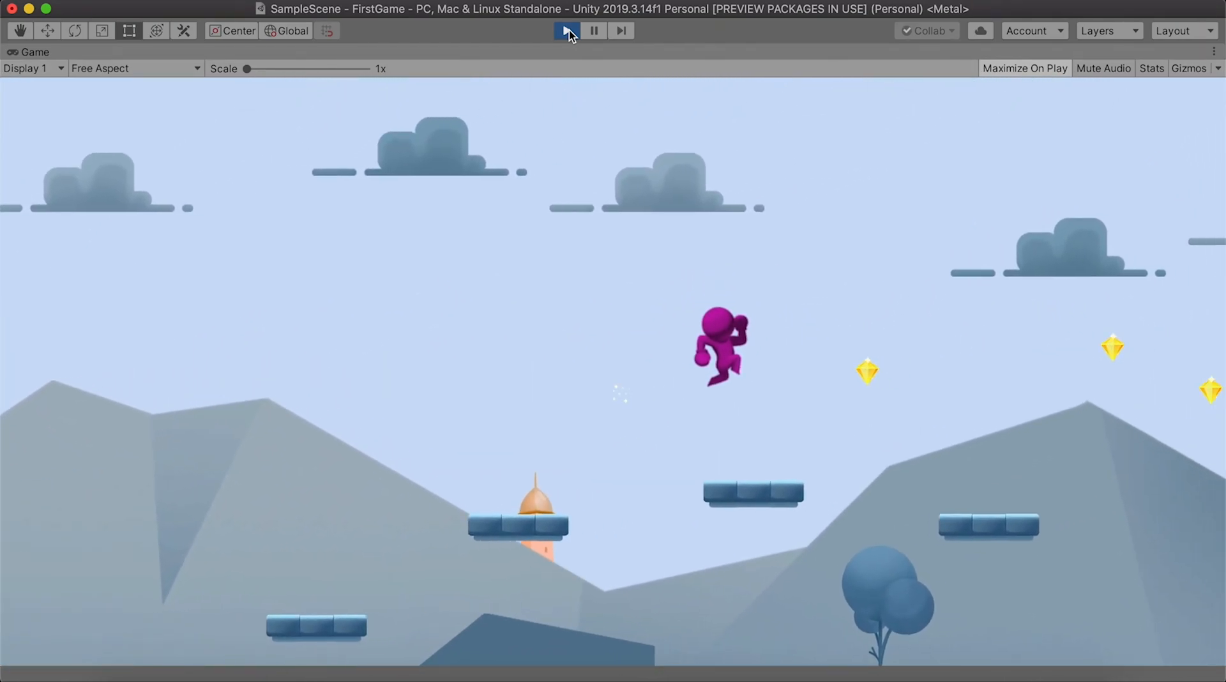
key("Right")
key("space")
key("Right")
key("space")
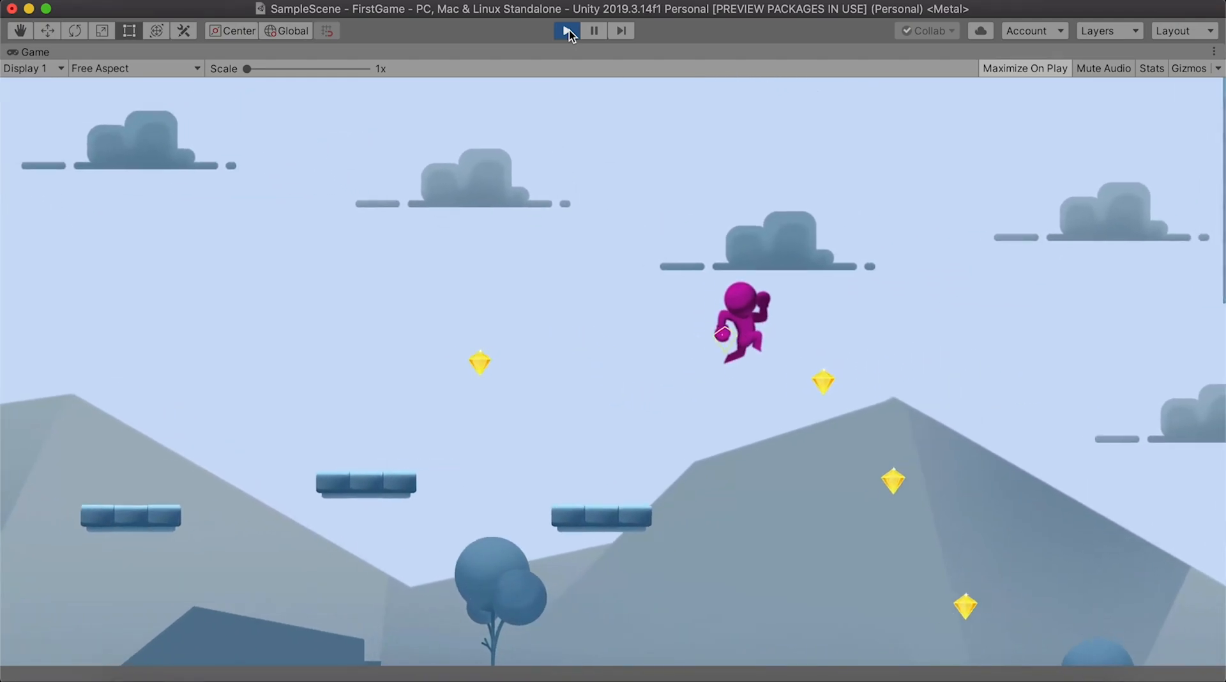
key("Right")
key("space")
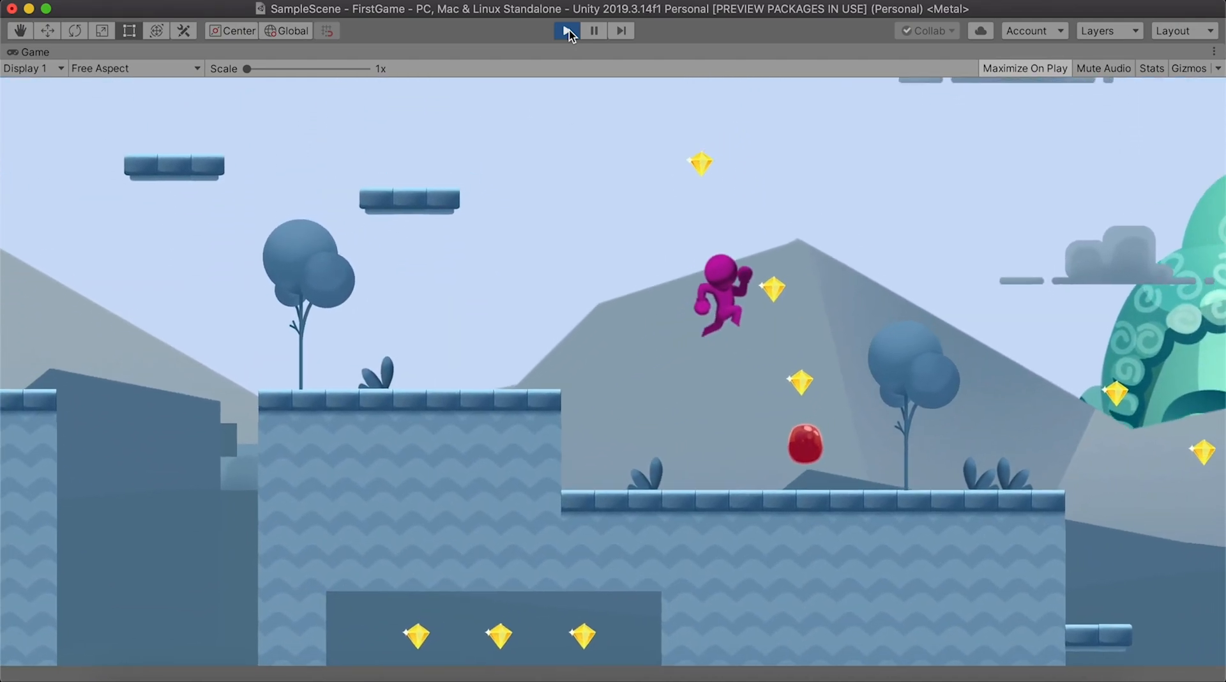
key("Right")
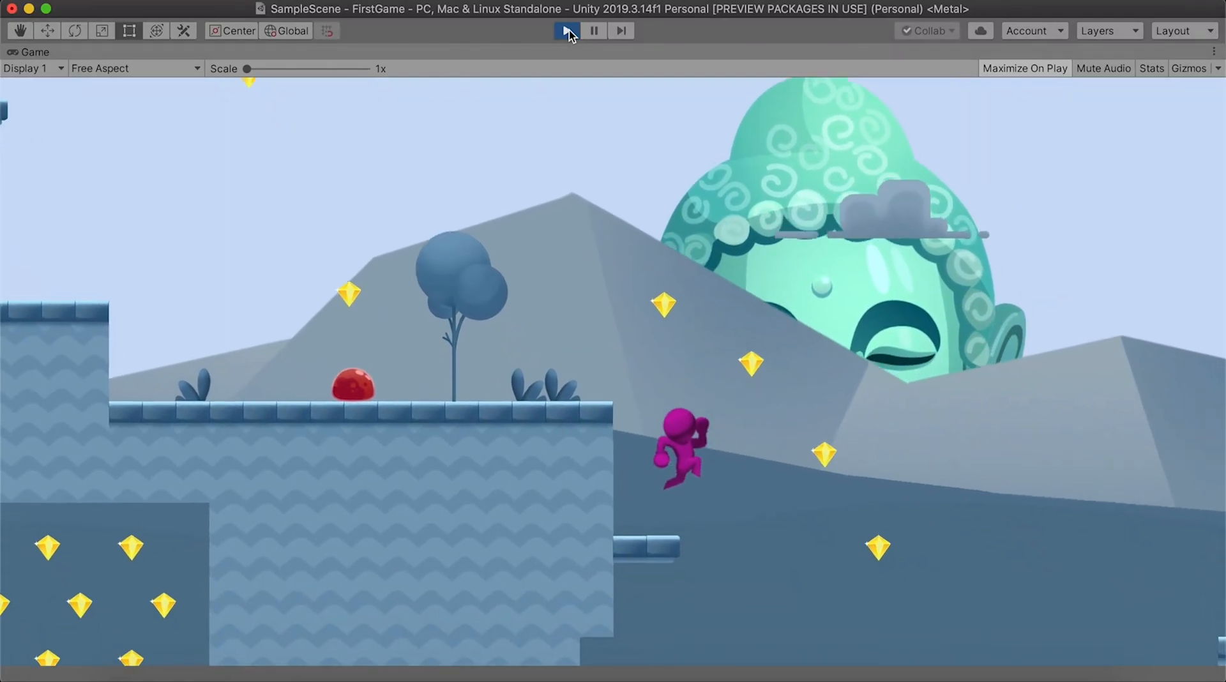
key("Right")
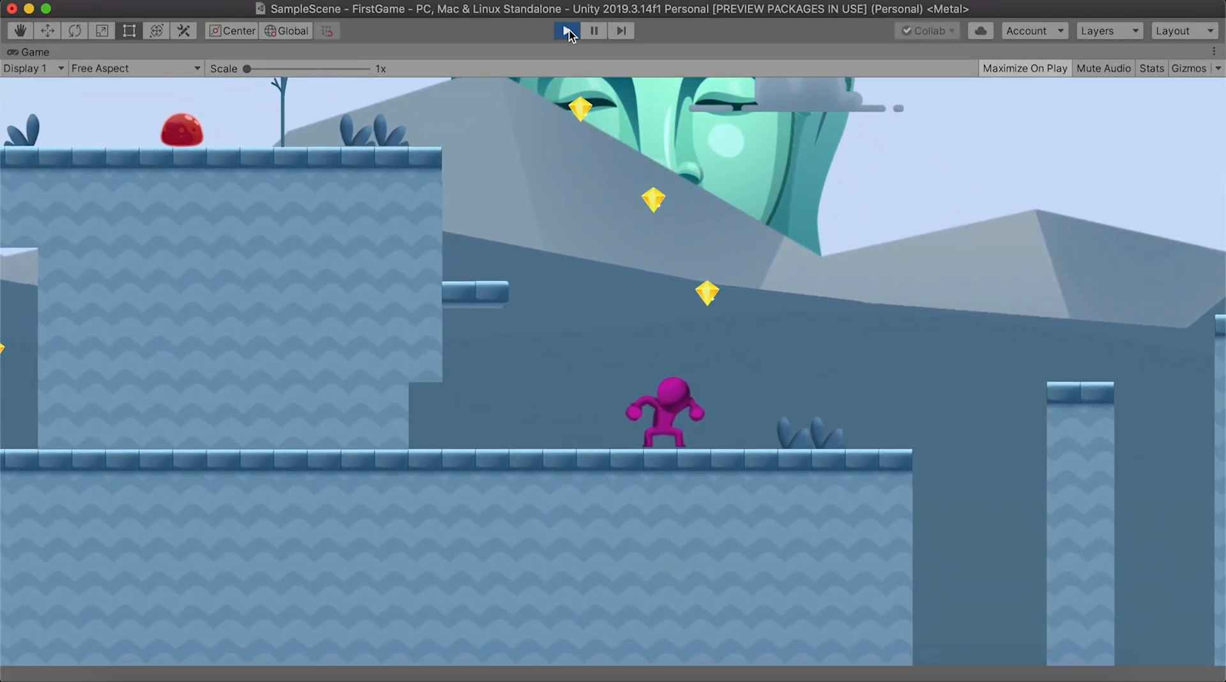
- Run back into the underground alcove and jump to collect its gems
key("Left")
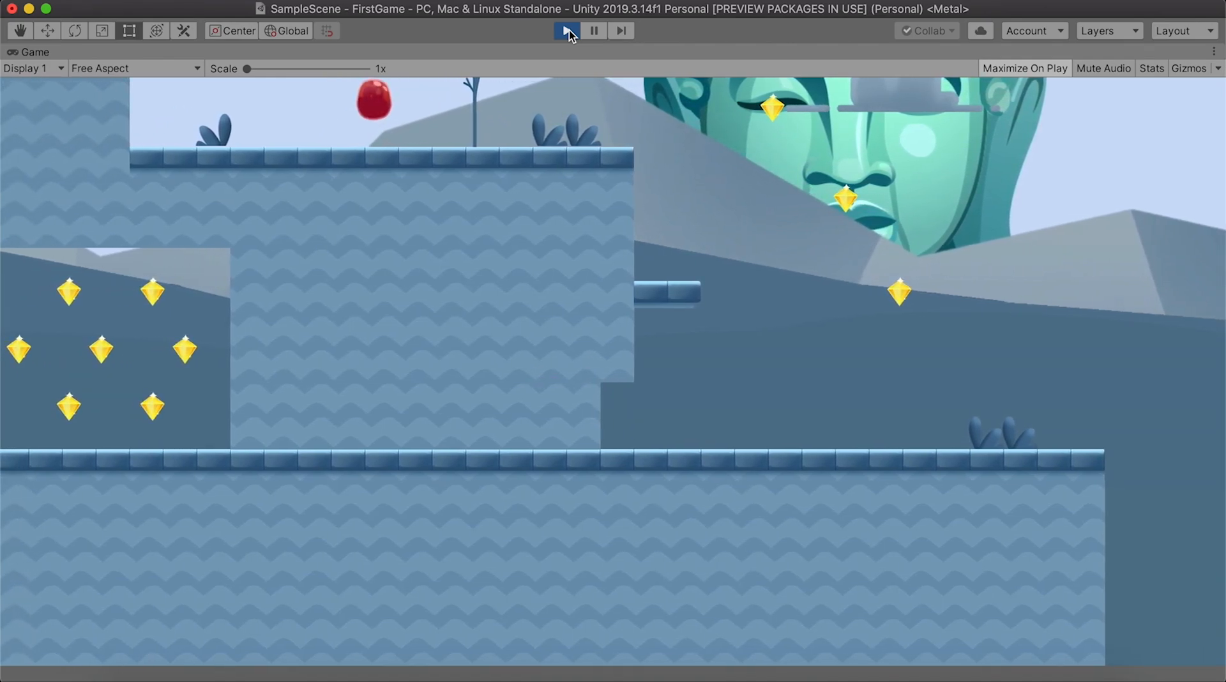
key("space")
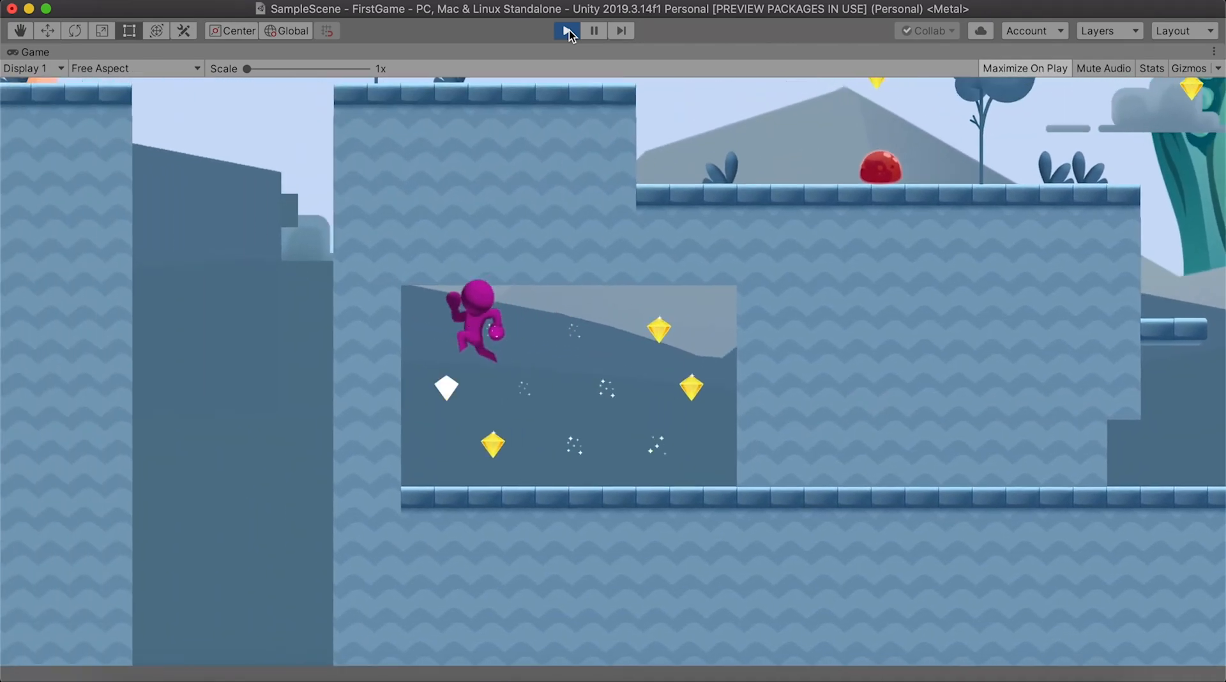
key("Right")
key("space")
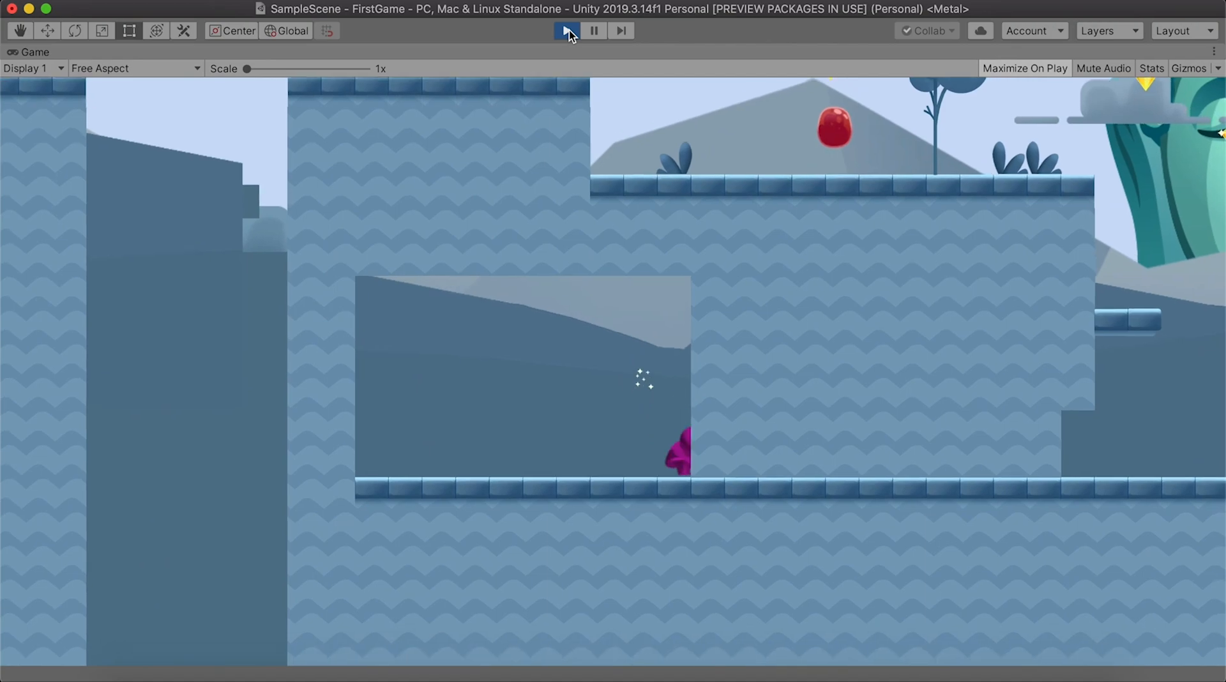
- Run and jump out of the underground alcove along the ledge below the Budha head, and end the play-test
key("space")
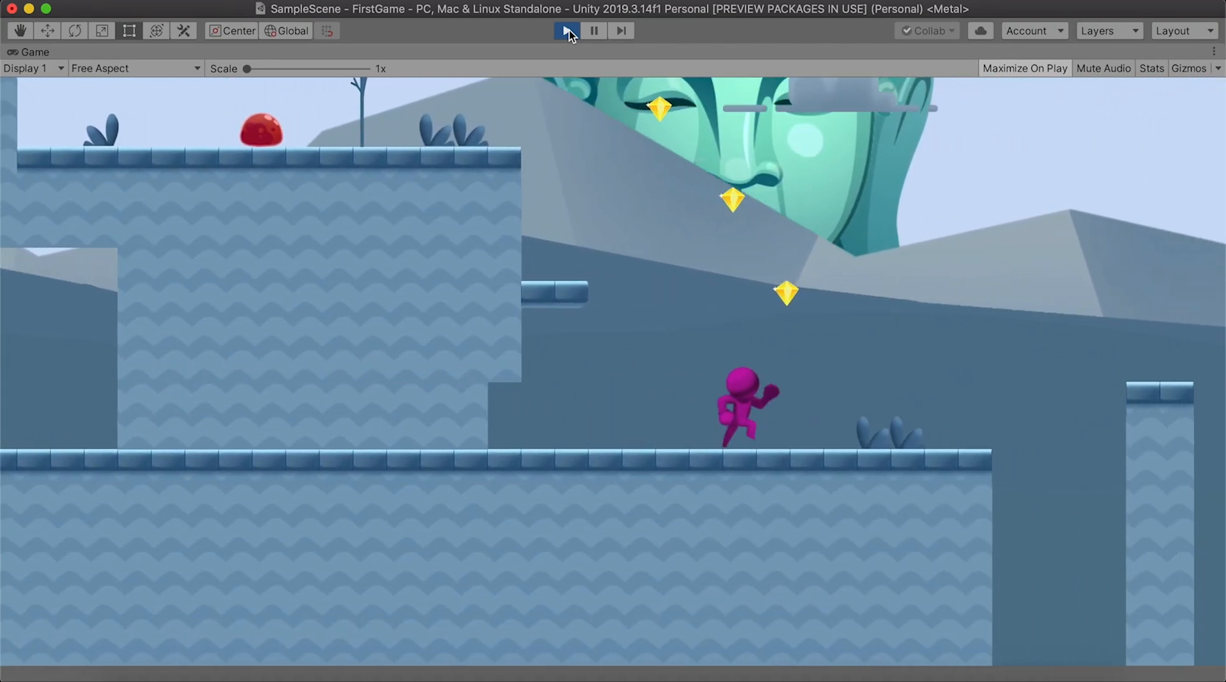
key("space")
key("Down")
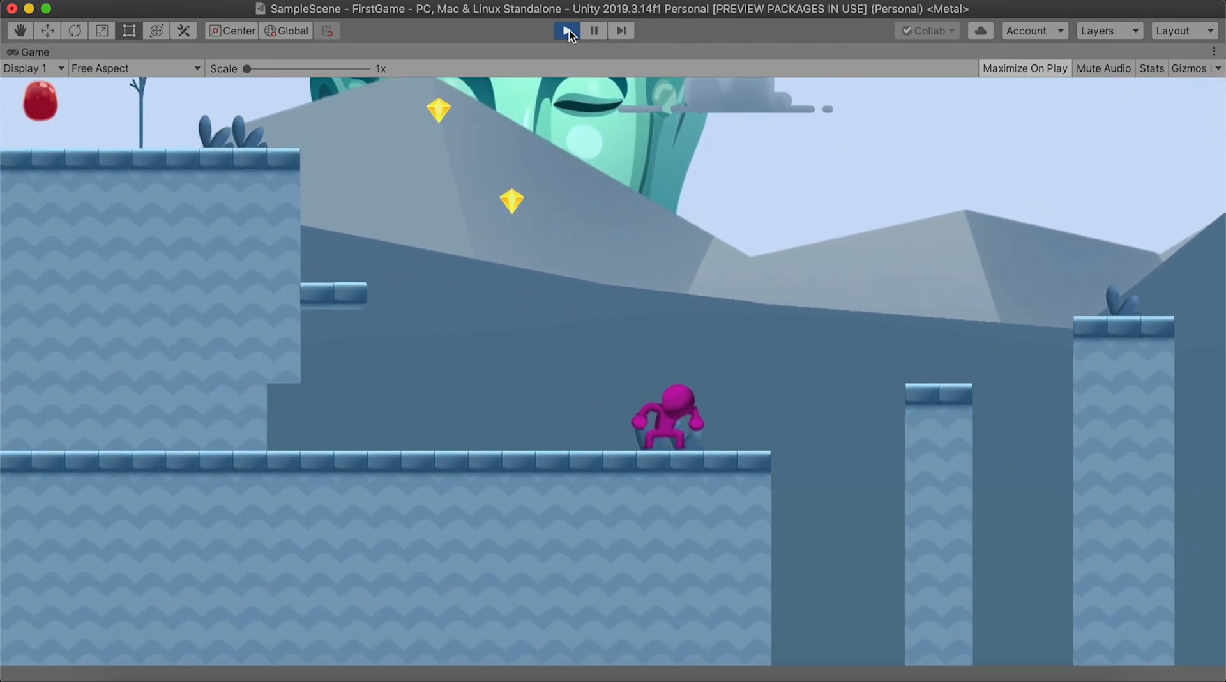
left_click(567, 31)
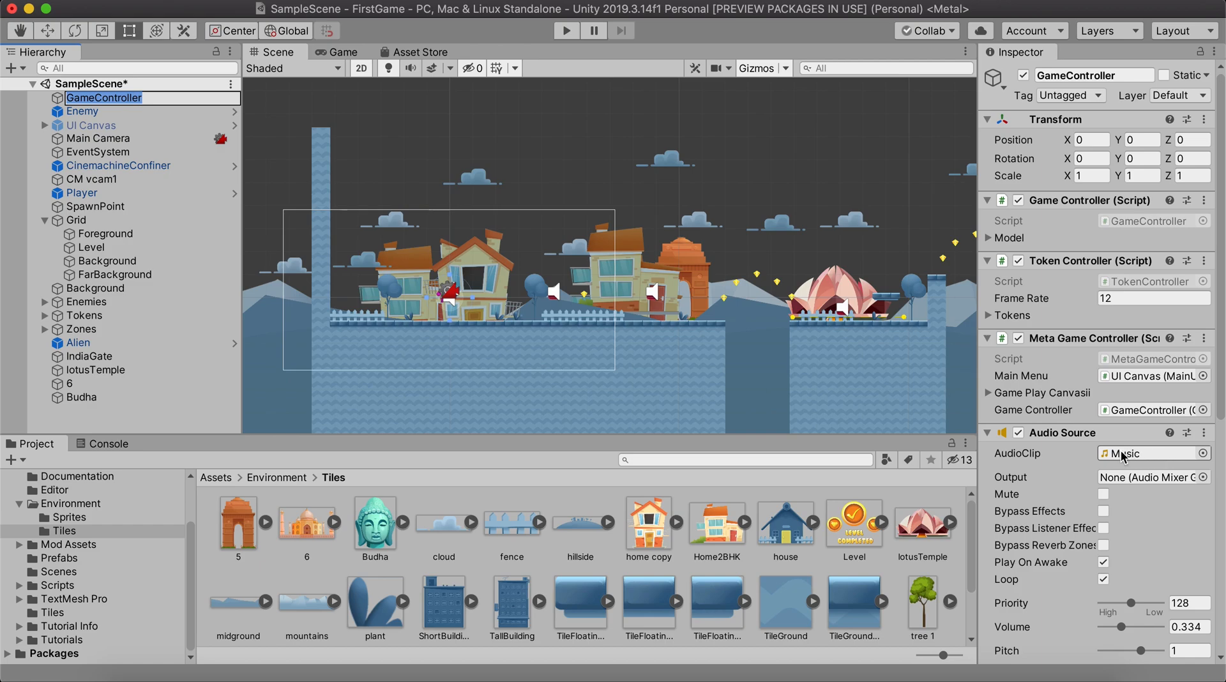
- Set the GameController's Audio Source clip to newMusic and play-test the level with it
left_click(1203, 453)
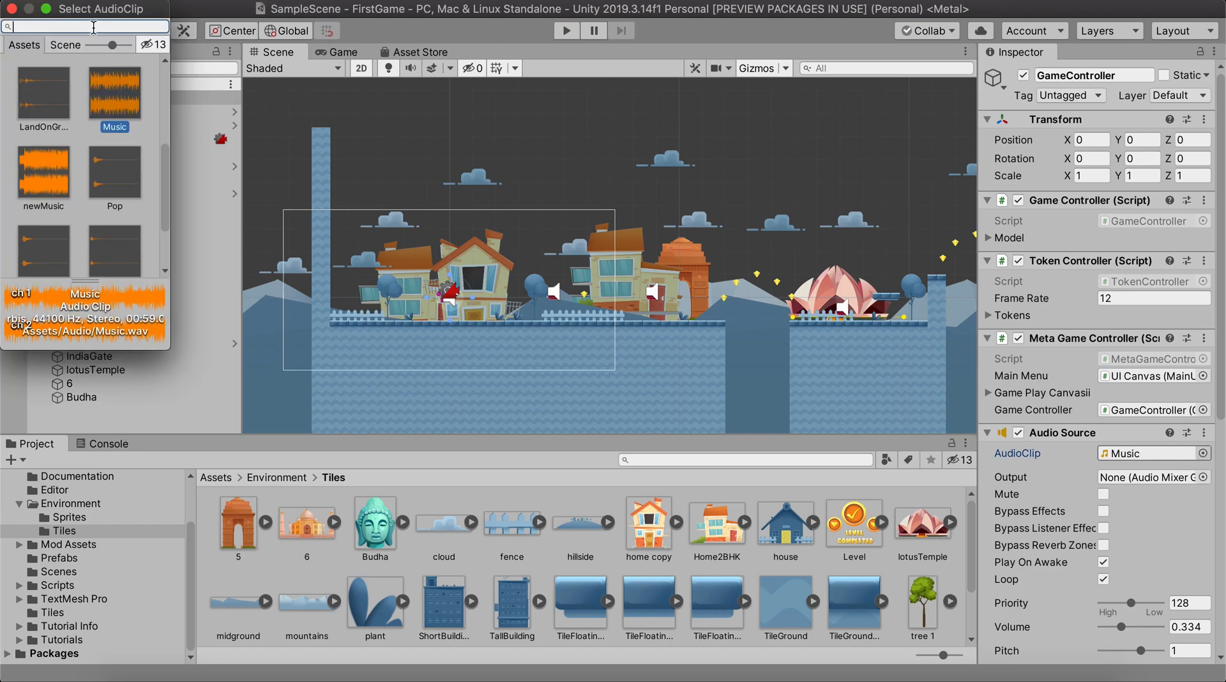
type("new")
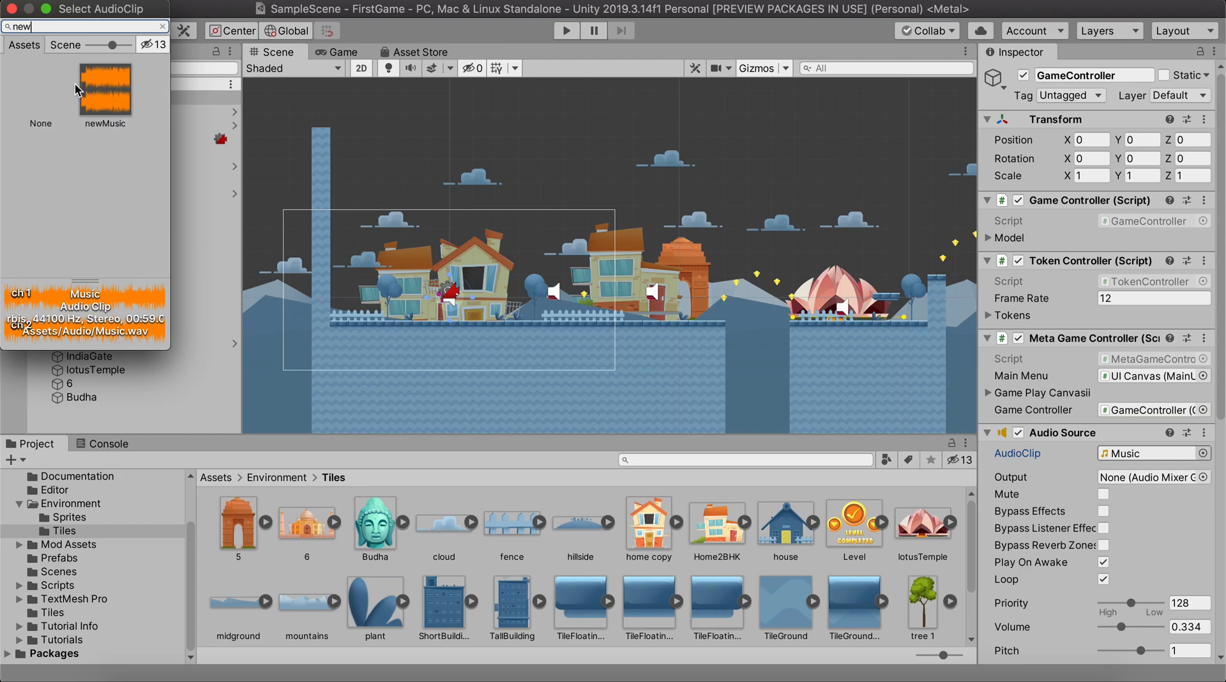
left_click(118, 96)
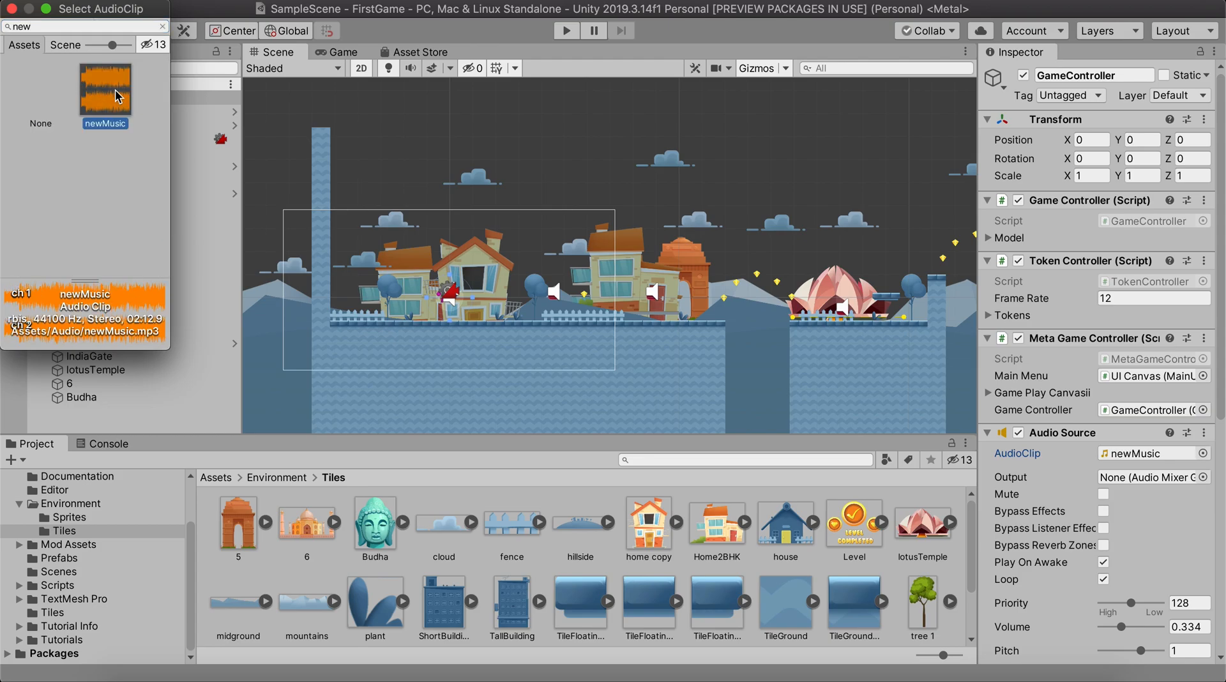
left_click(11, 9)
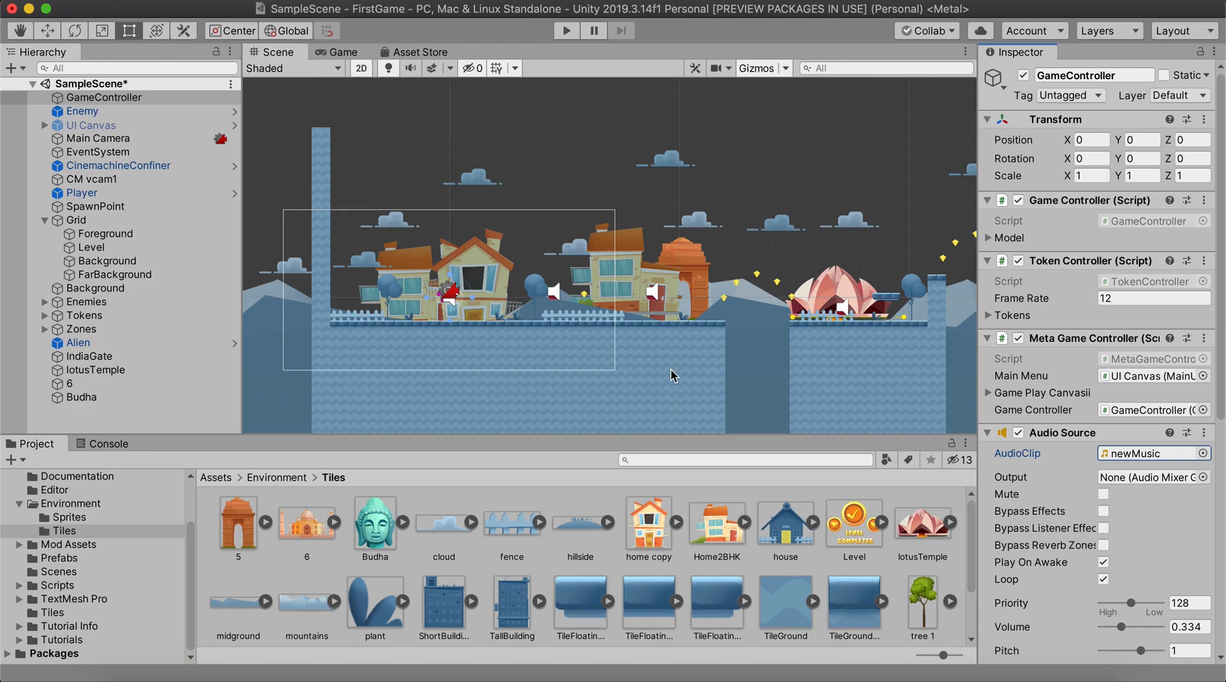
left_click(566, 33)
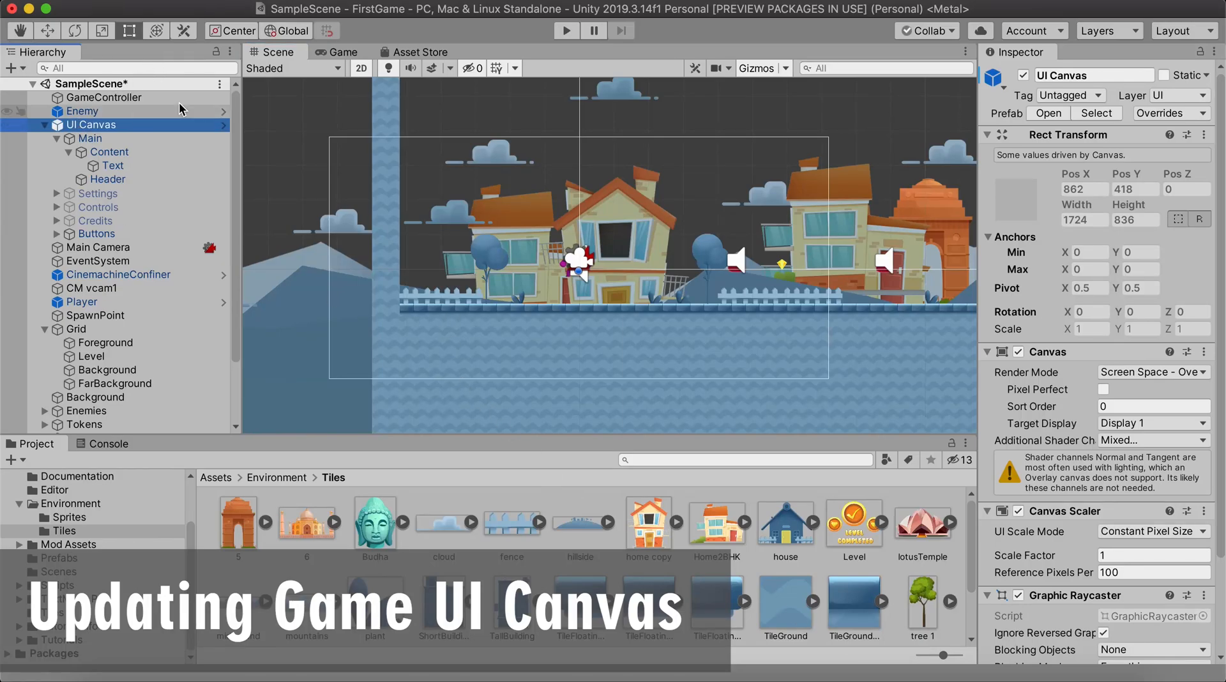
- Set the UI Canvas to Screen Space - Camera rendering with the Main Camera as Render Camera and Order in Layer 9
left_click(1023, 76)
left_click(1023, 75)
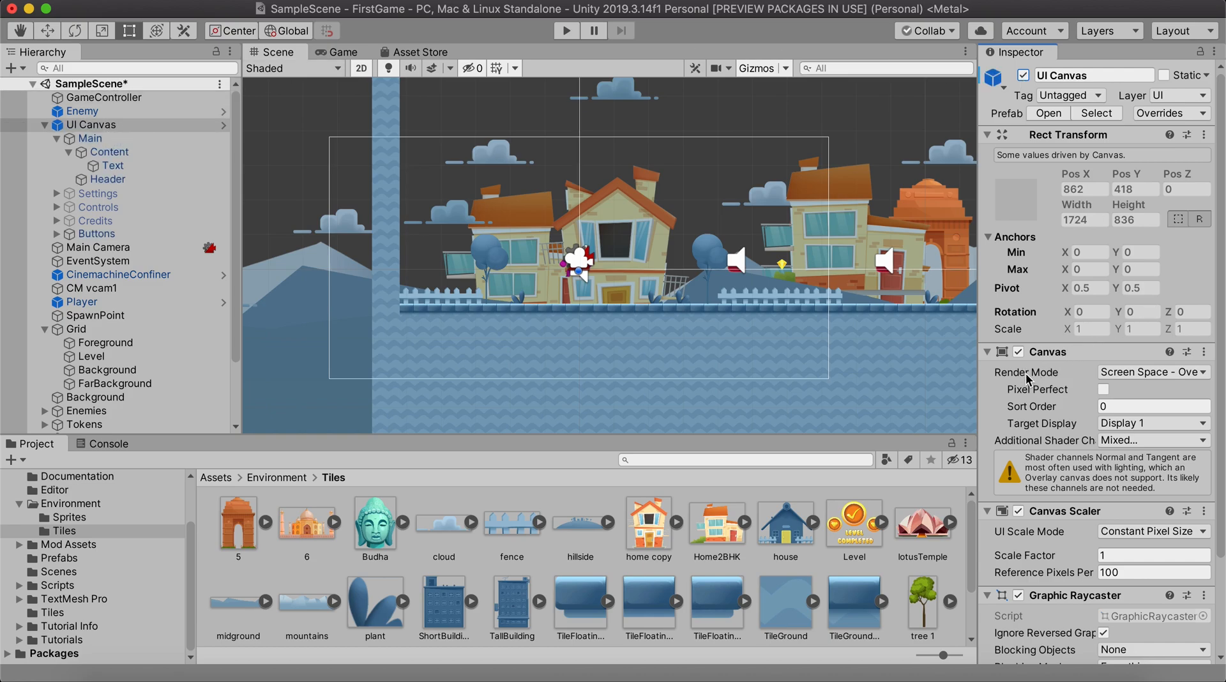
left_click(1166, 373)
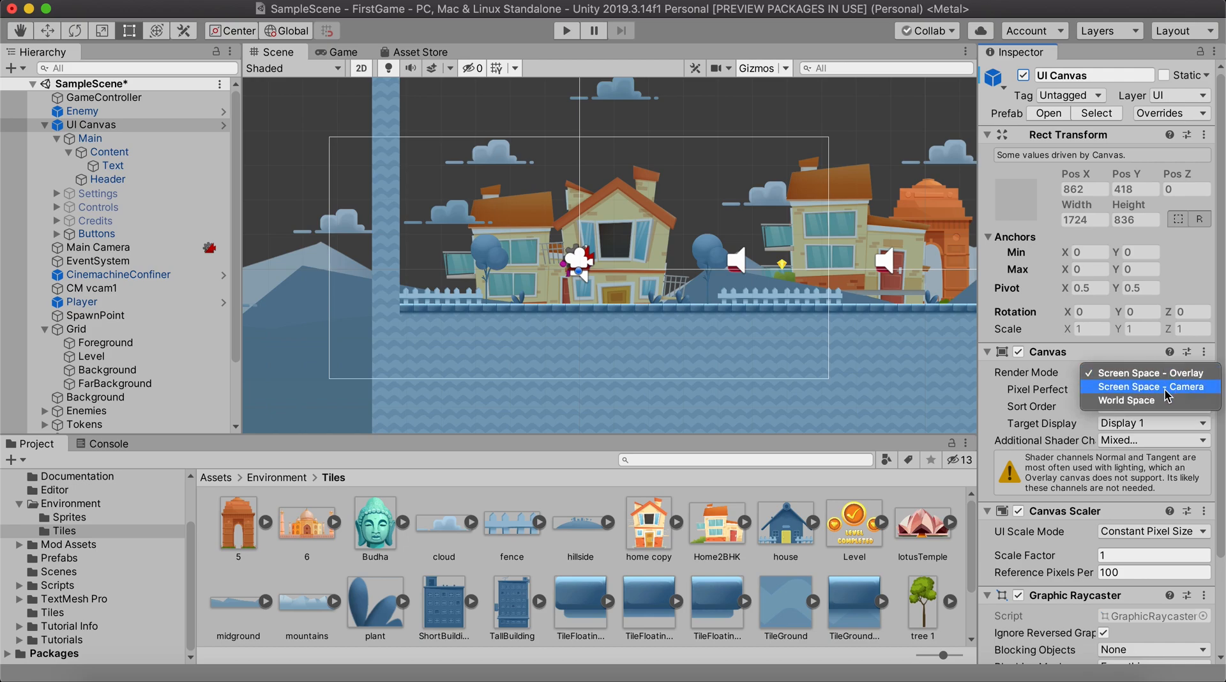
left_click(1166, 389)
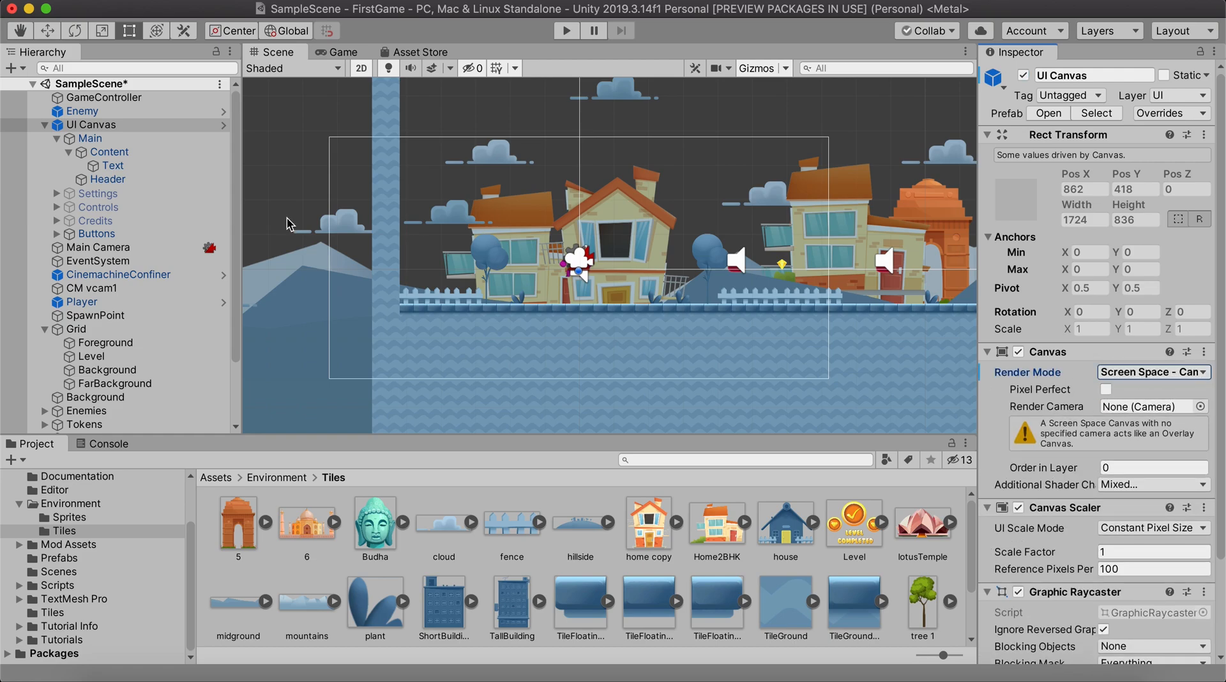
left_click_drag(92, 252, 1131, 415)
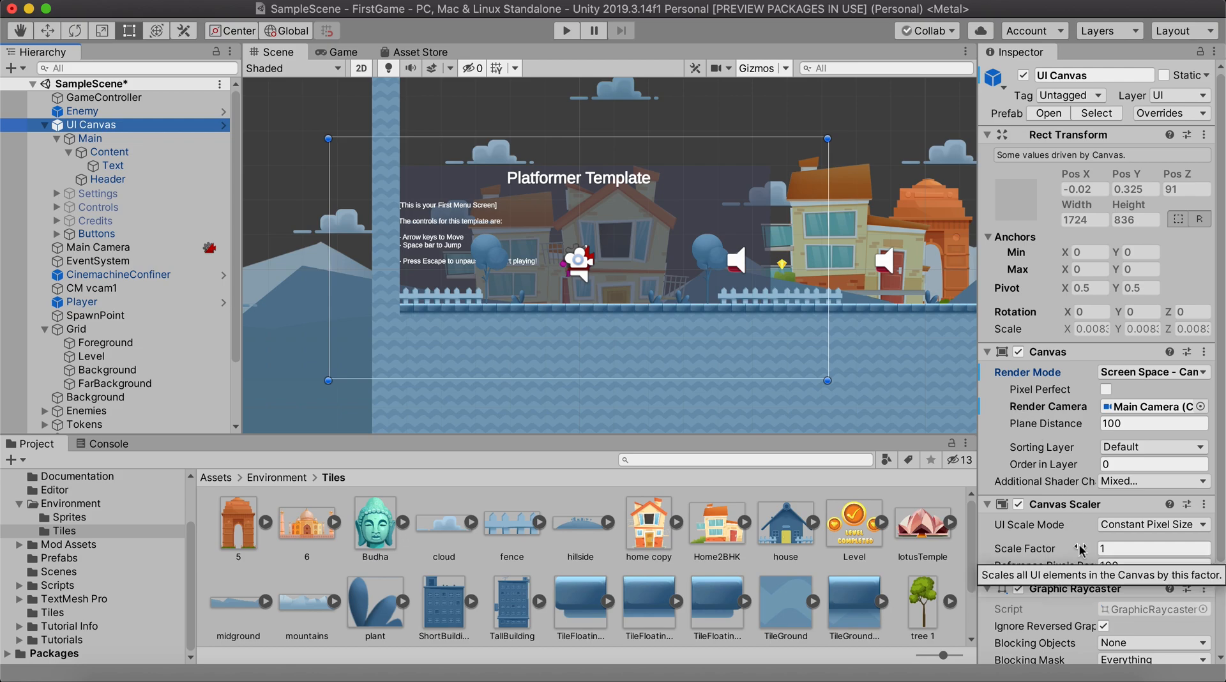
left_click(1071, 469)
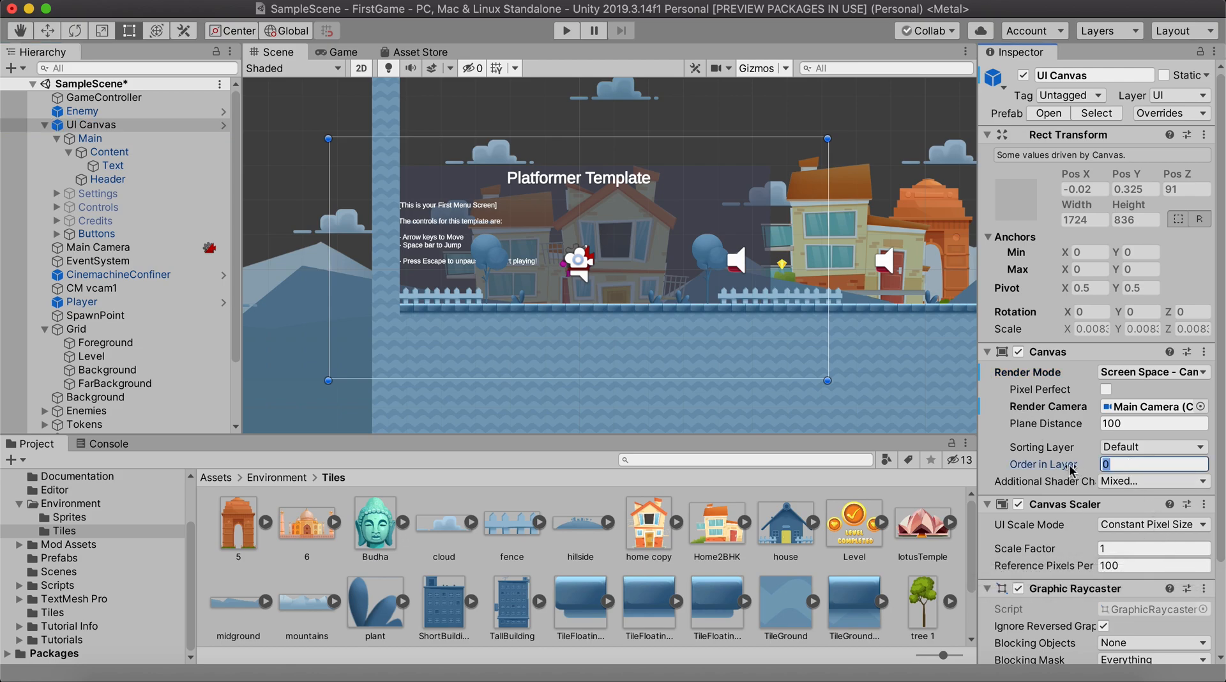
type("9")
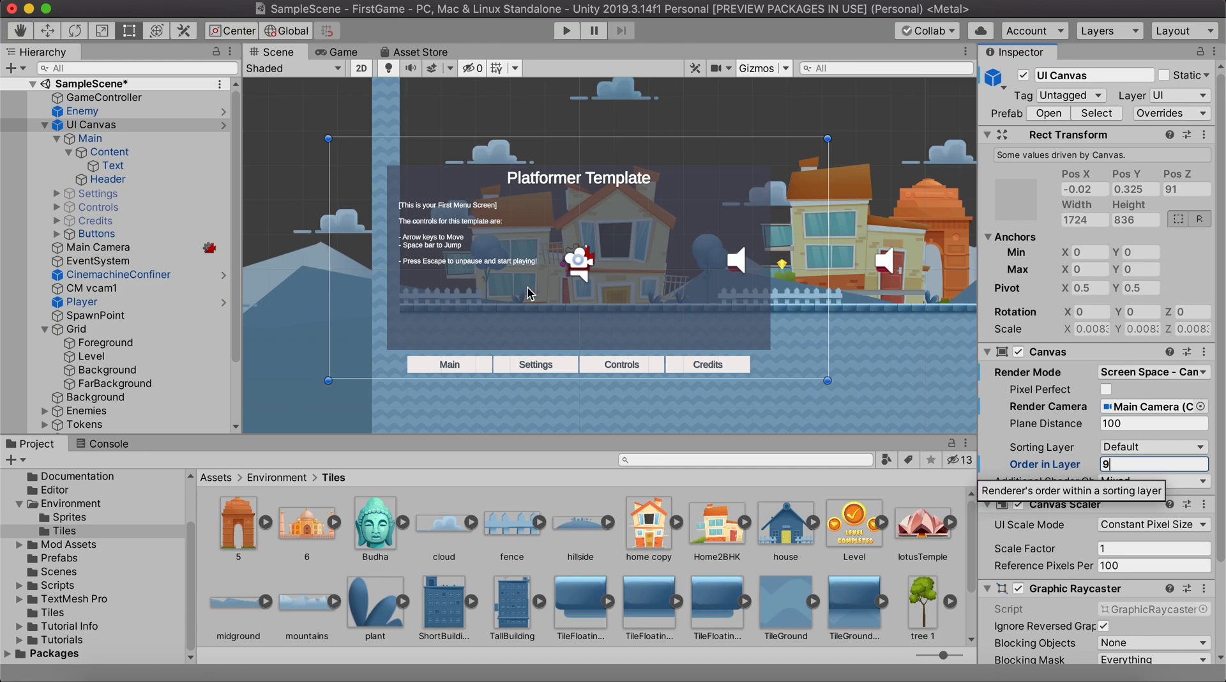
- Replace the main menu Header's text with "SafeRun"
left_click(107, 180)
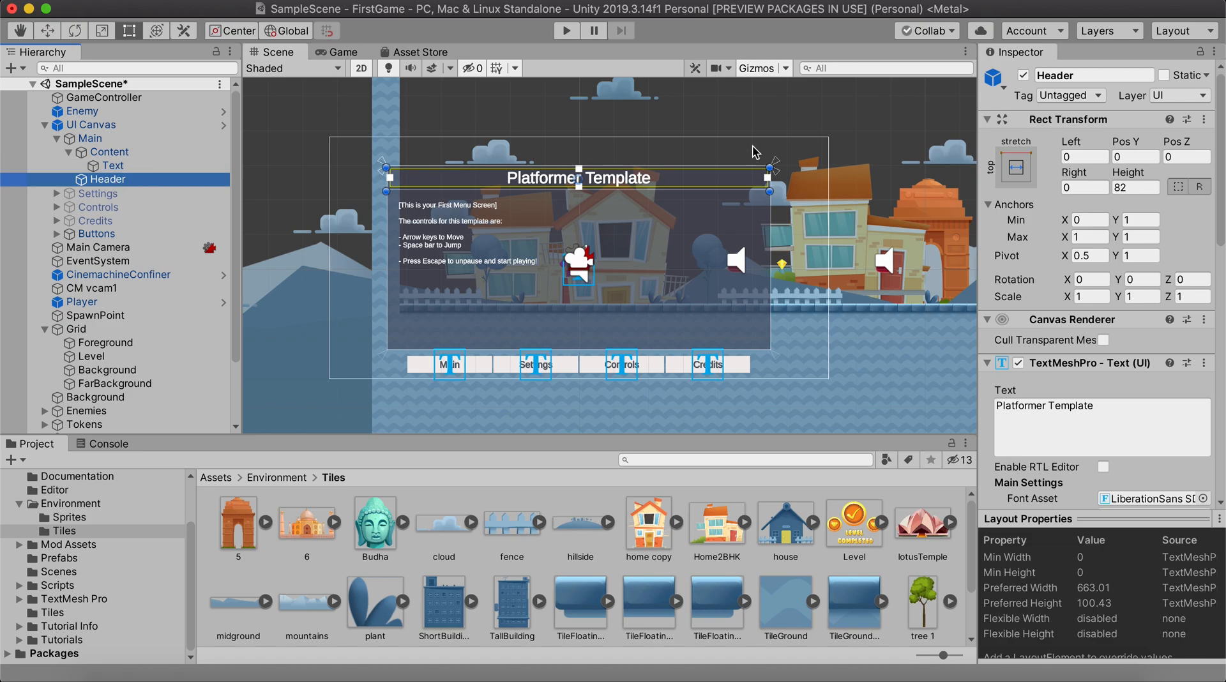
left_click(1100, 403)
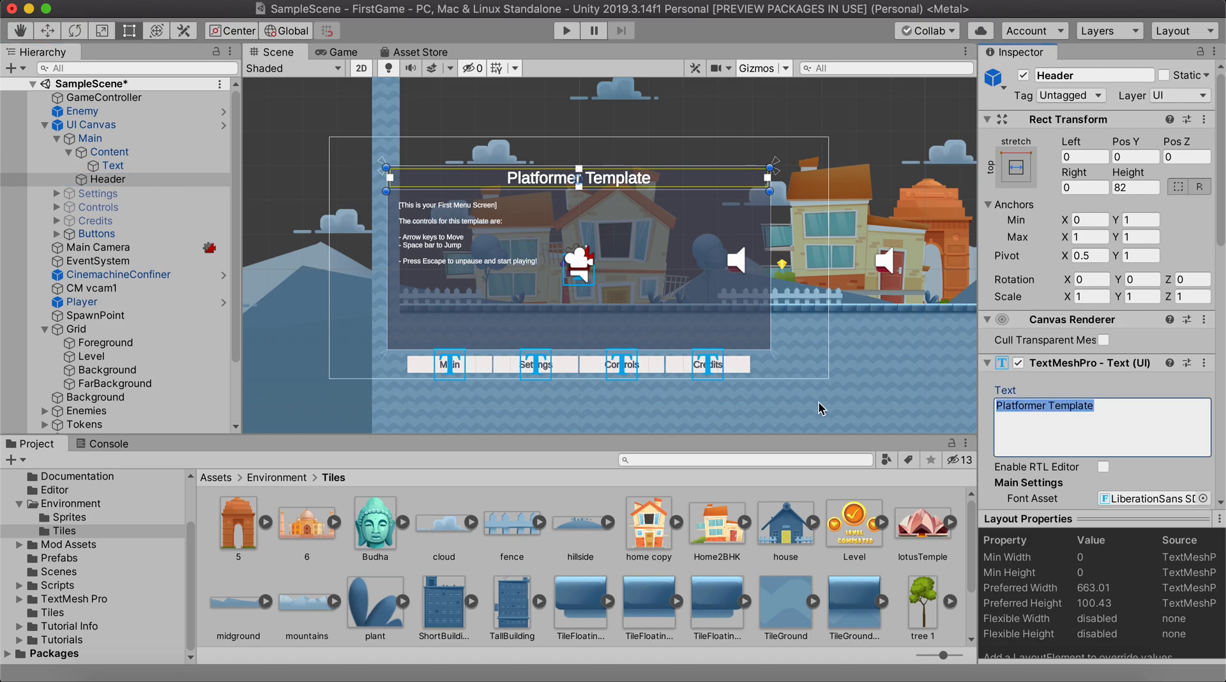
type("Saf")
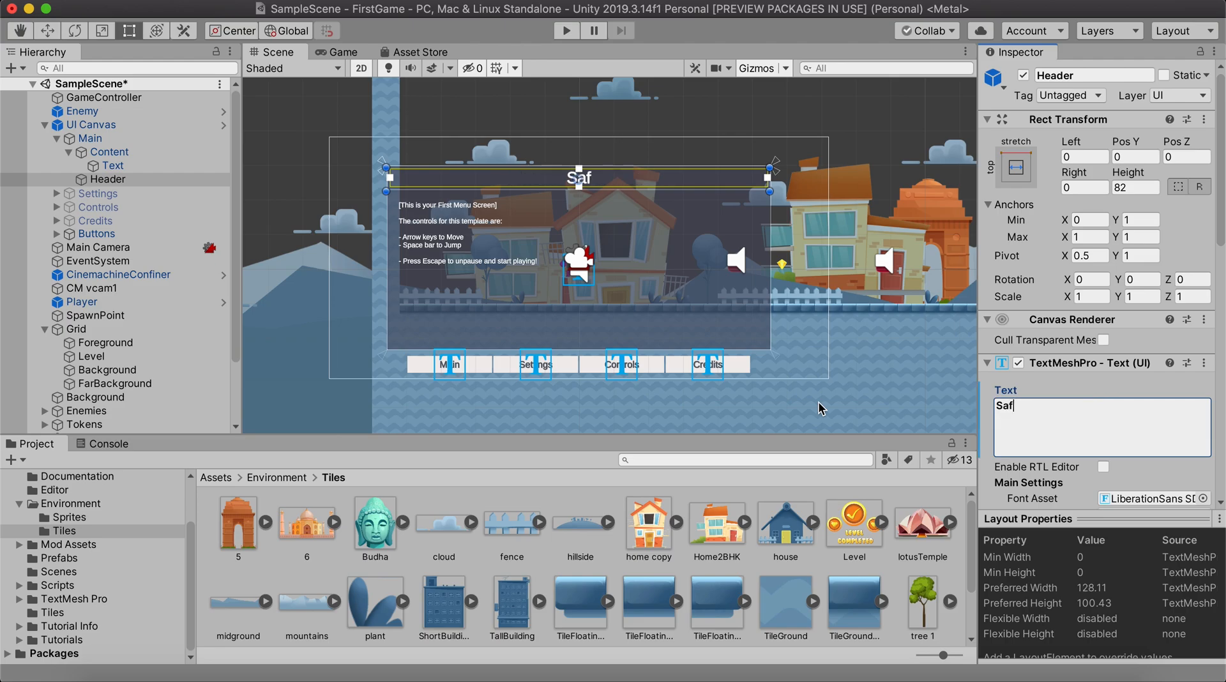
type("eRun")
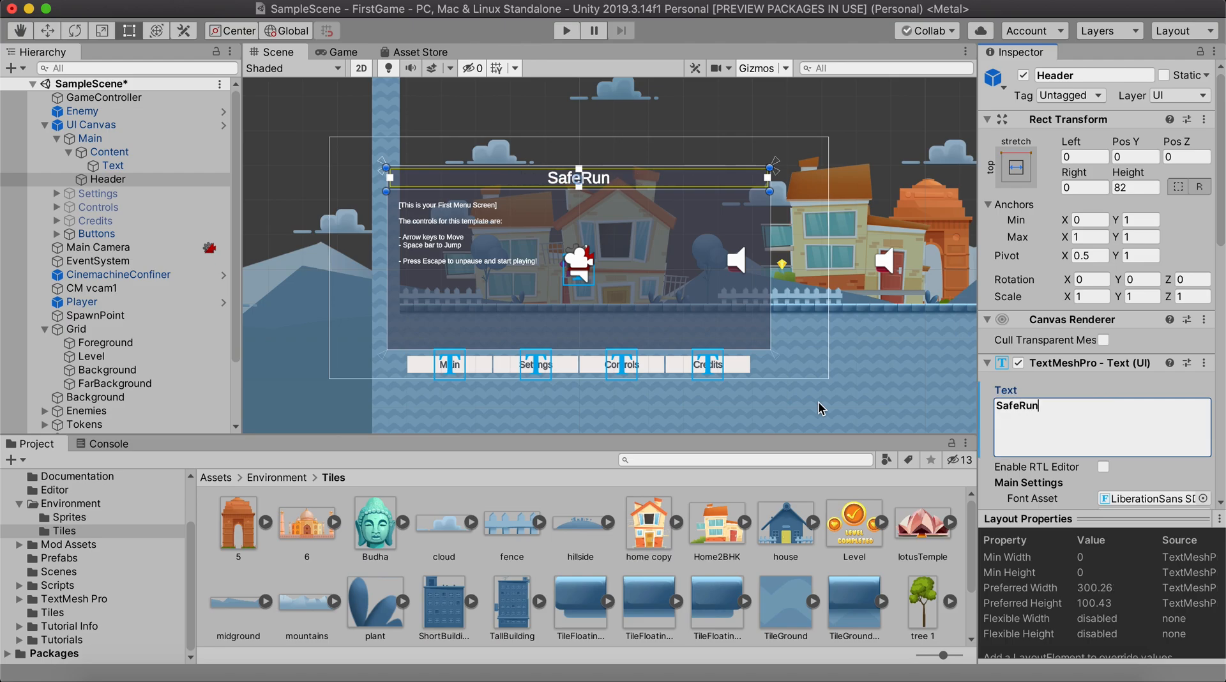
- Replace the main menu's body text with the welcome message drafted in Sublime Text: "Welcome to this game", the move and jump controls, Escape hint and author credit
left_click(115, 168)
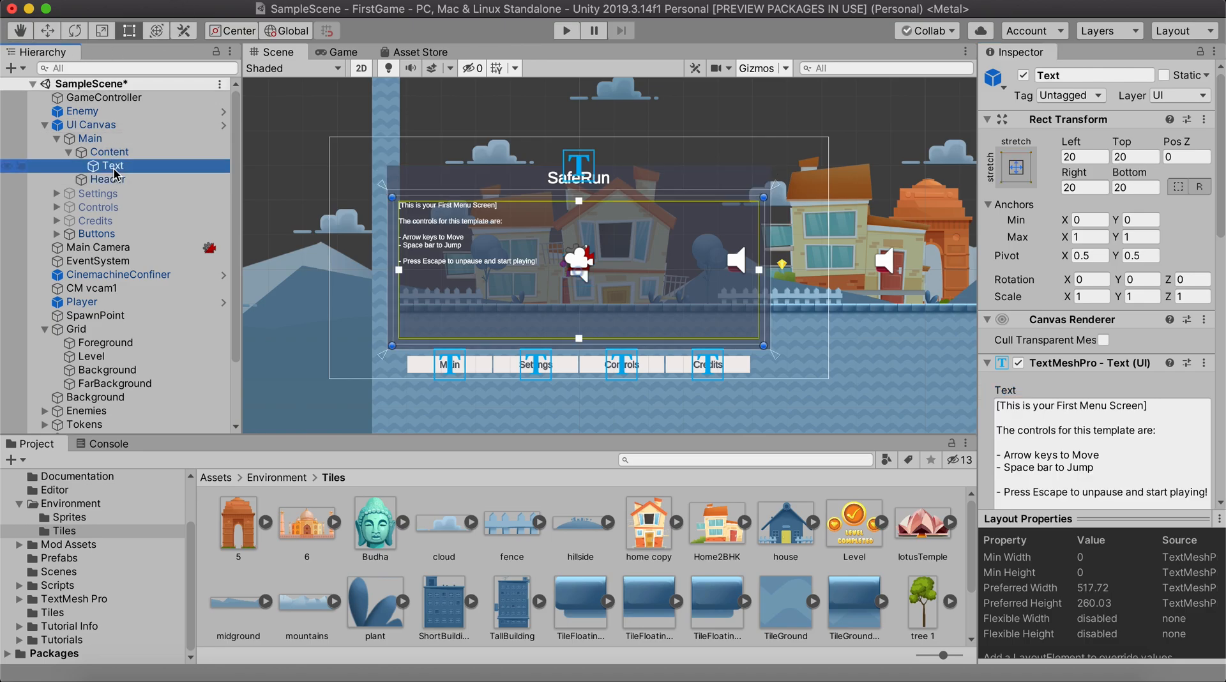
key("super+Tab")
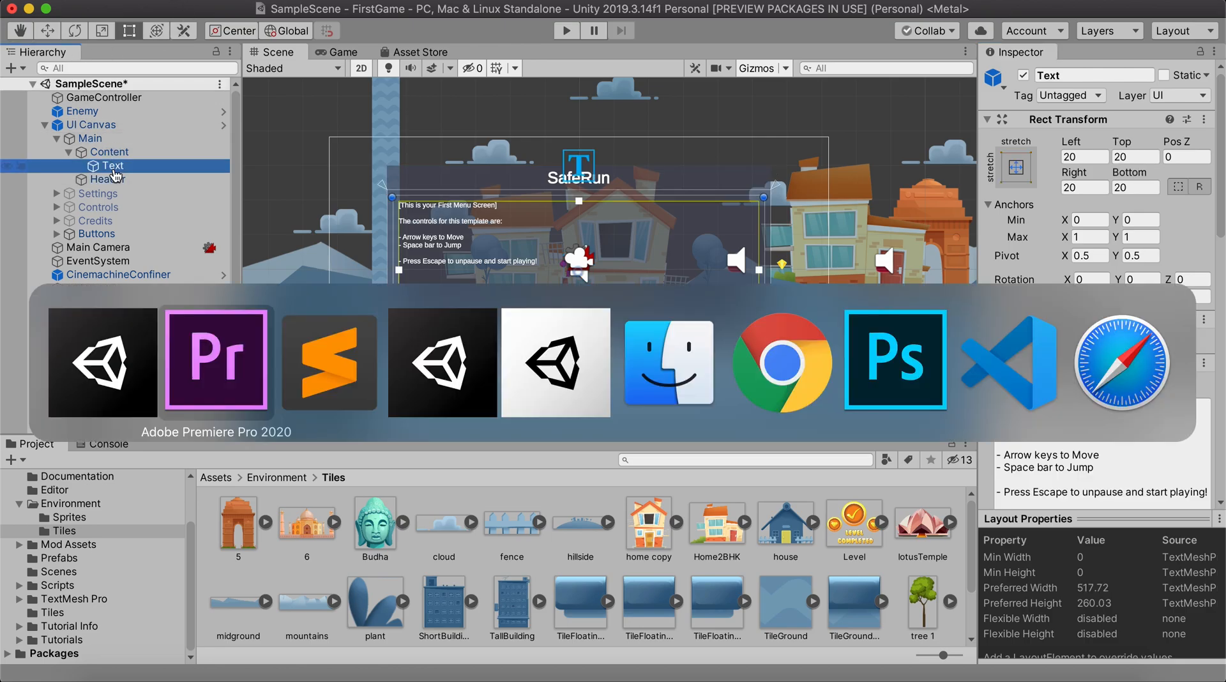
key("super+Tab")
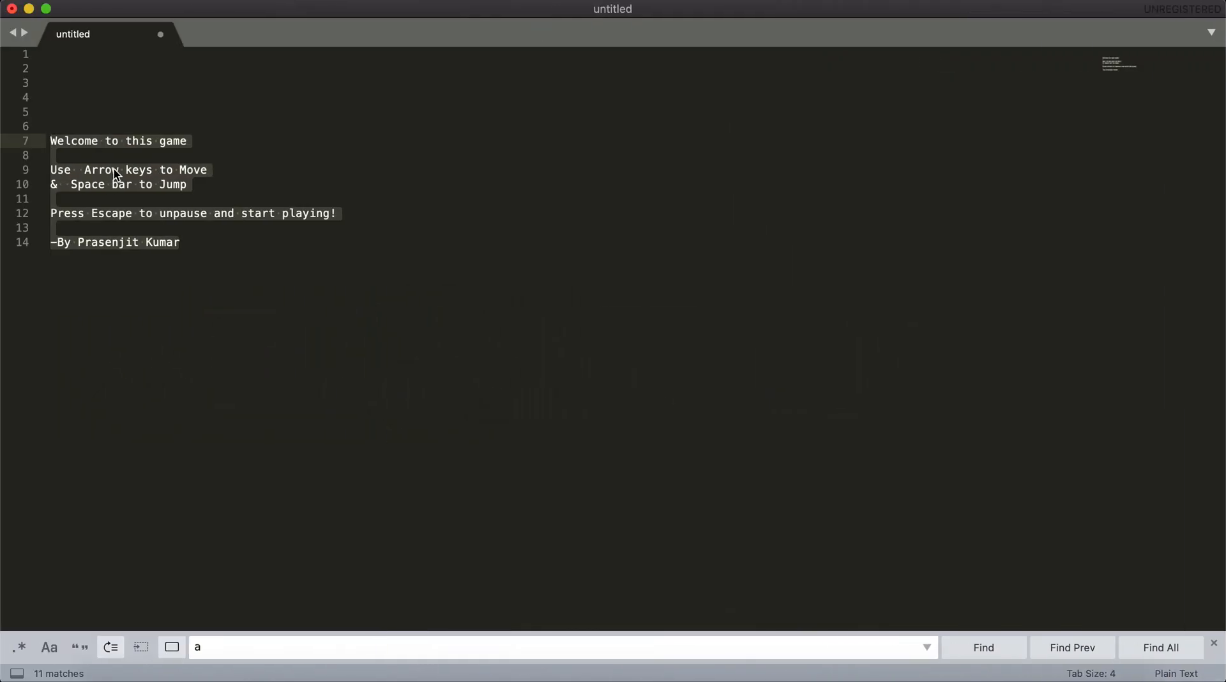
key("super+Tab")
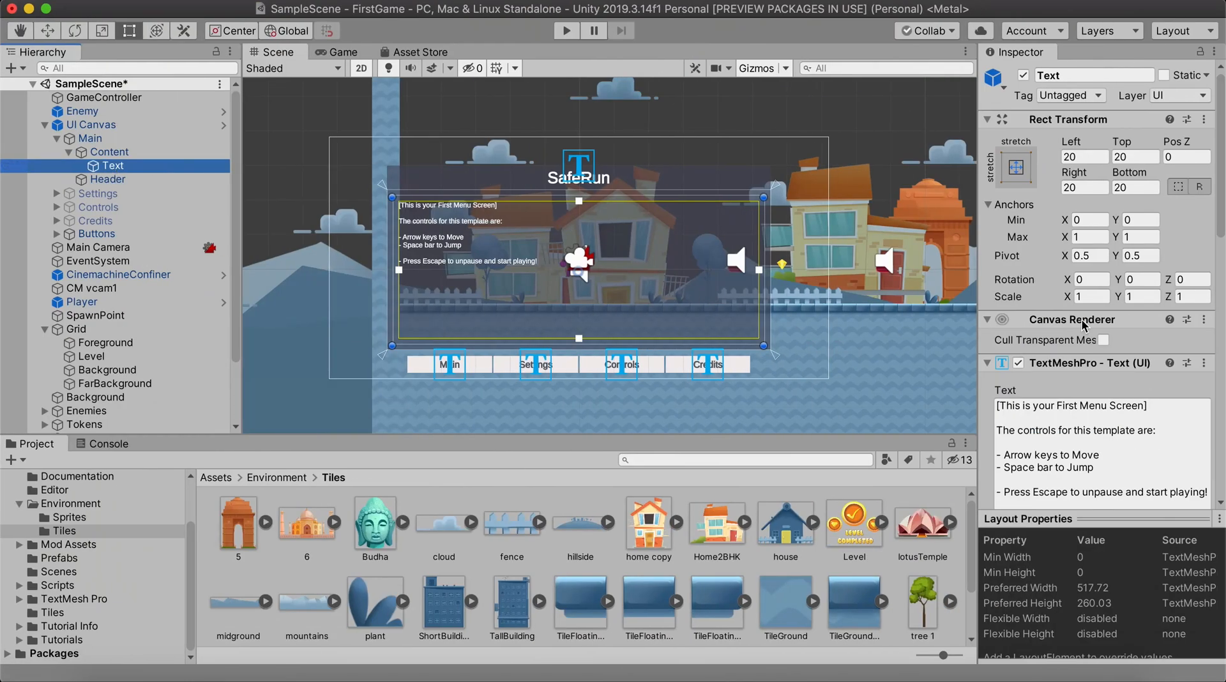
left_click(1096, 446)
type("Welcome to this game  Use  Arrow keys to Move &  Space bar to Jump  Press Escape to unpause and start playing!  -By Prasenjit Kumar")
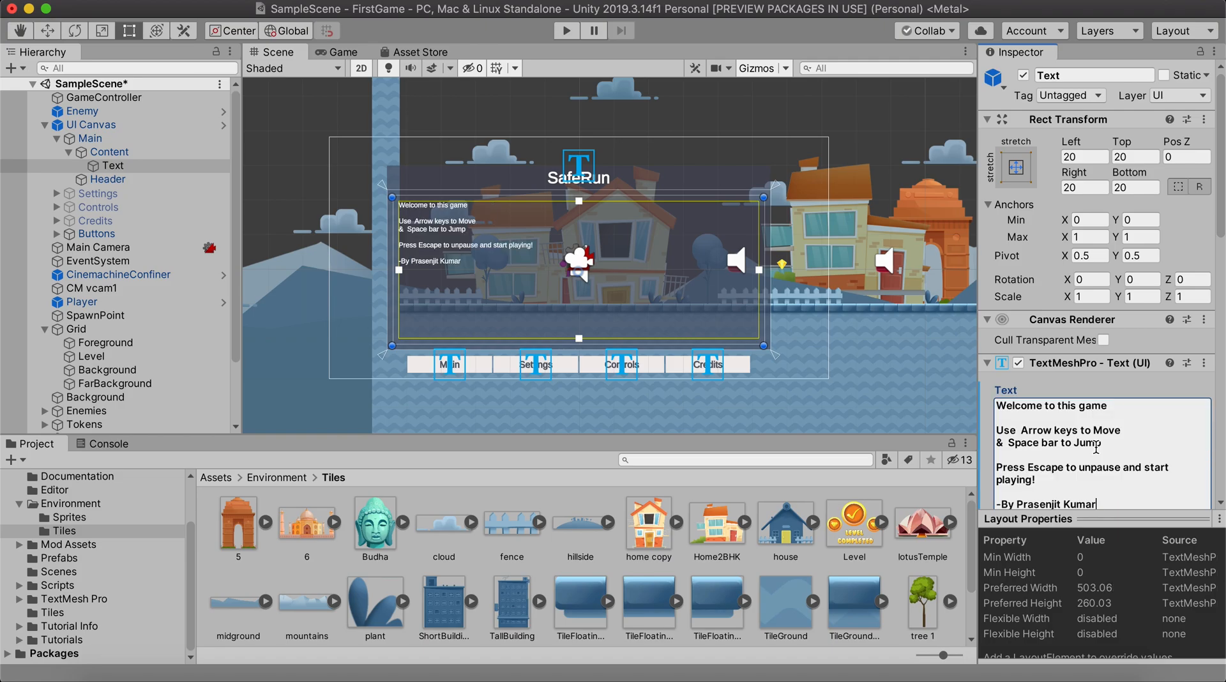
scroll(1096, 446, "down", 1)
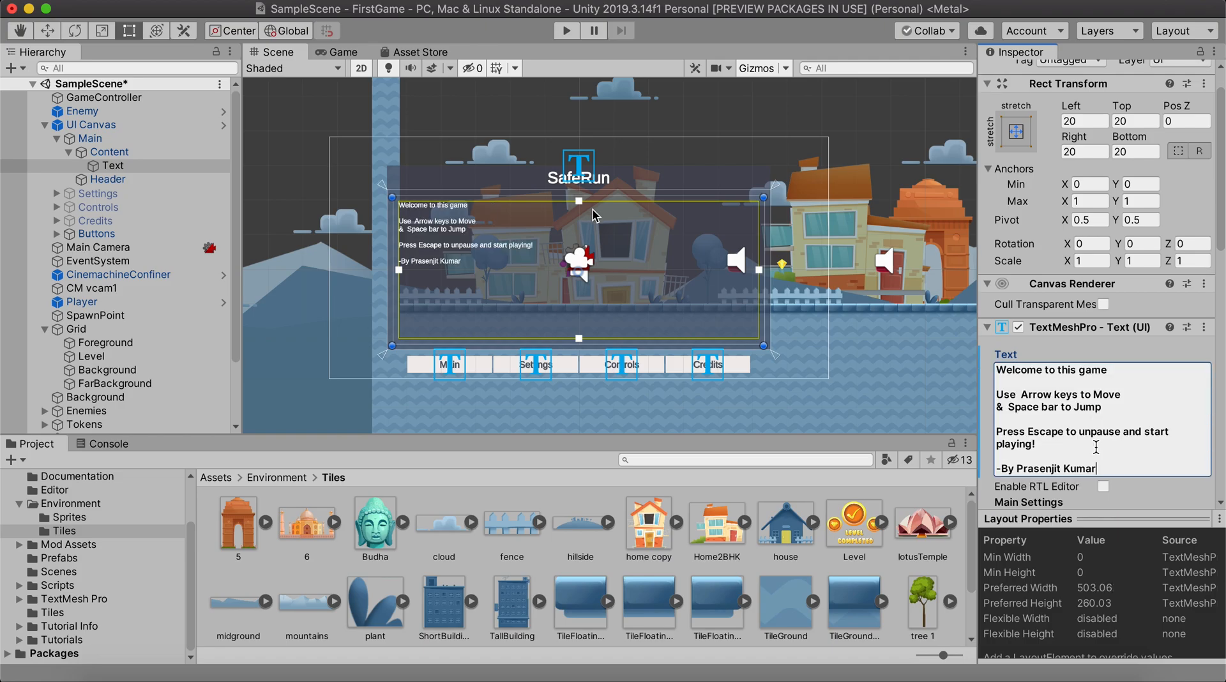
- Try the Raleway-Regular SDF font on the SafeRun Header and settle on ZCOOLKuaiLe-Regular SDF as its Font Asset
scroll(592, 209, "up", 3)
scroll(592, 208, "up", 1)
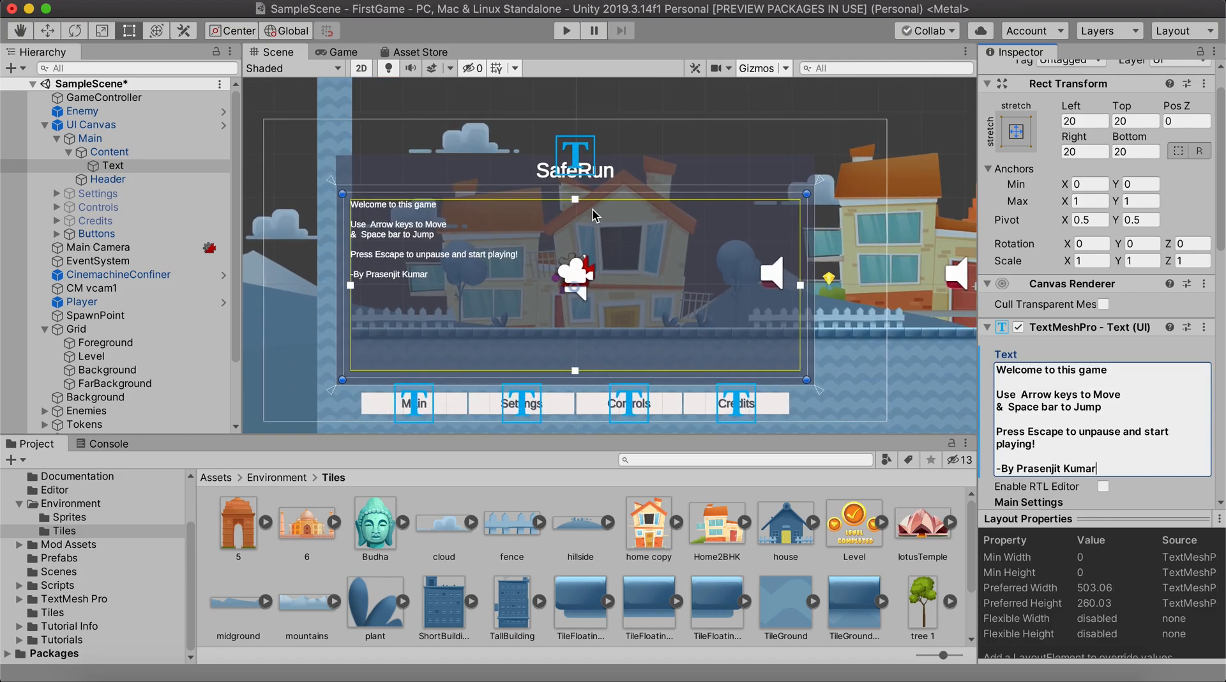
left_click(108, 179)
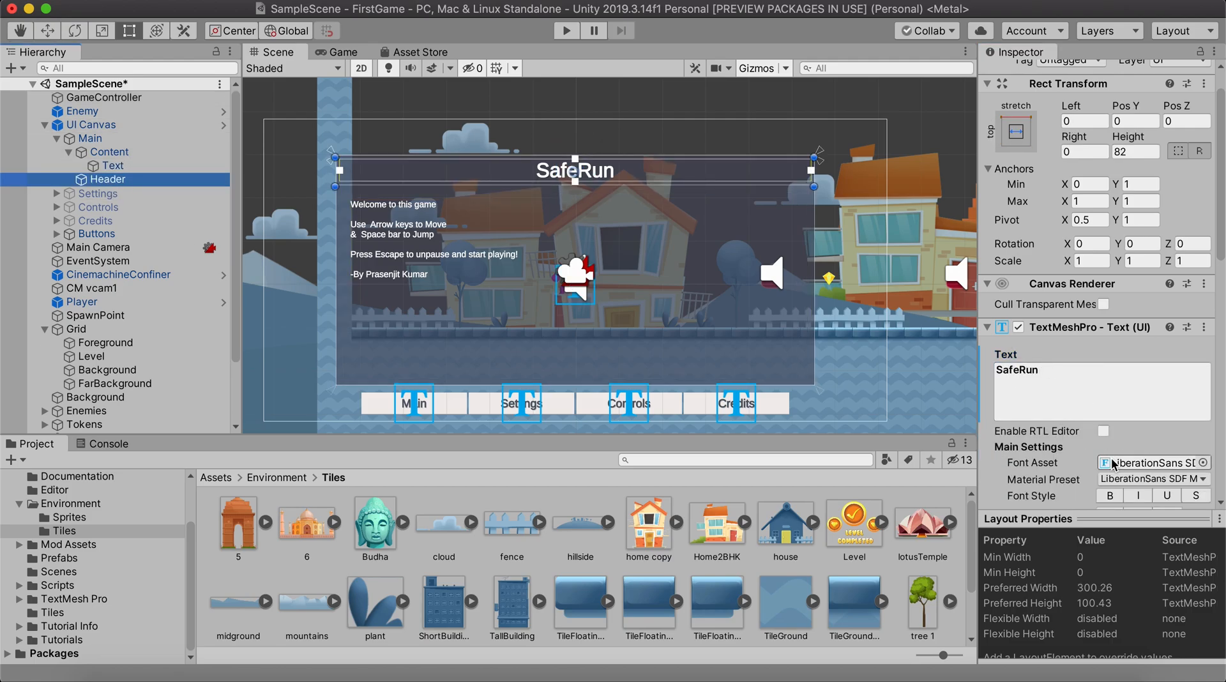
scroll(1134, 441, "down", 6)
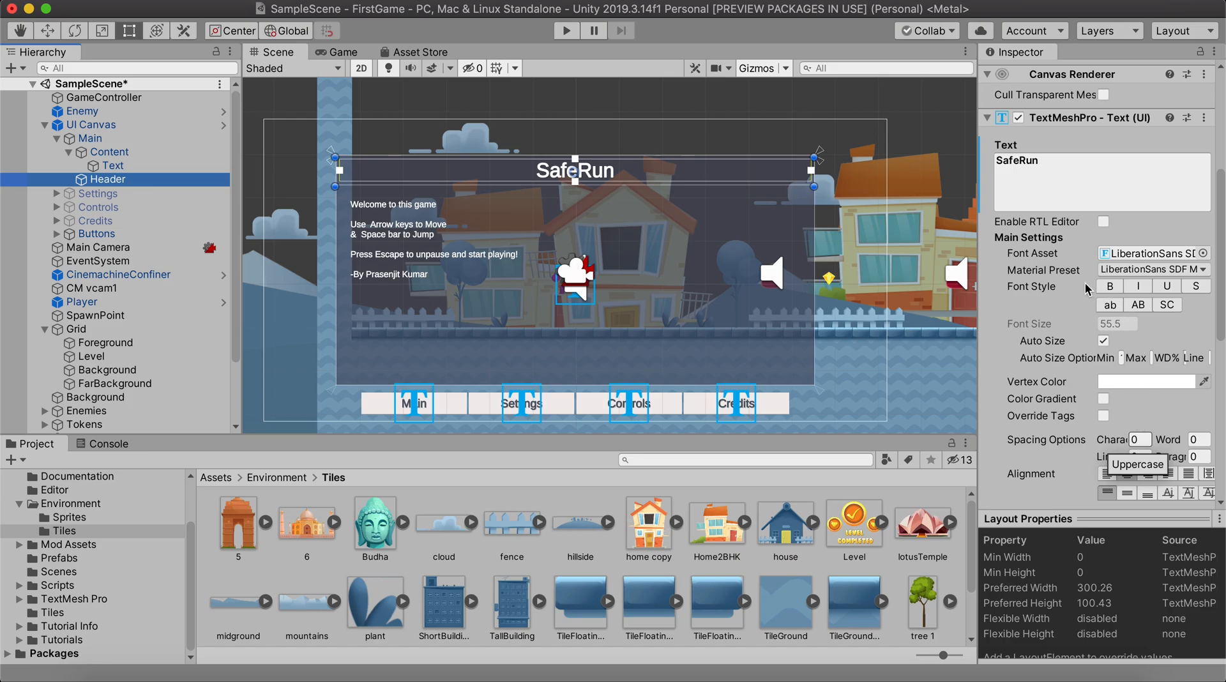
left_click(1203, 253)
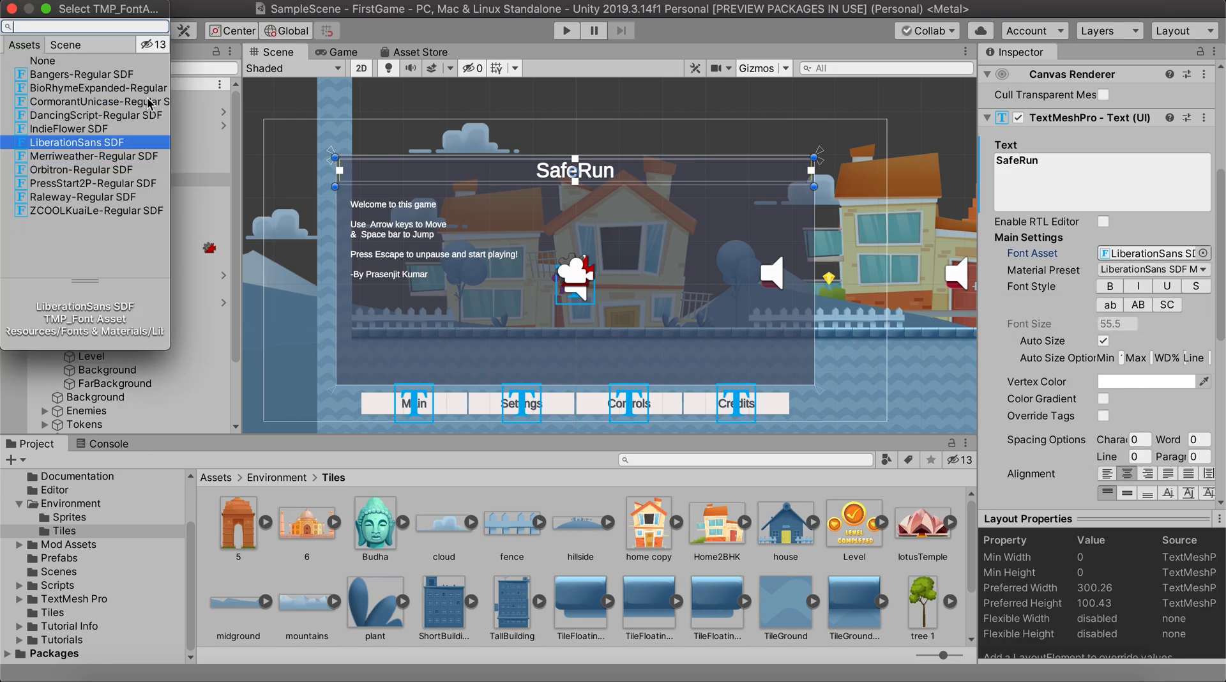
left_click(71, 213)
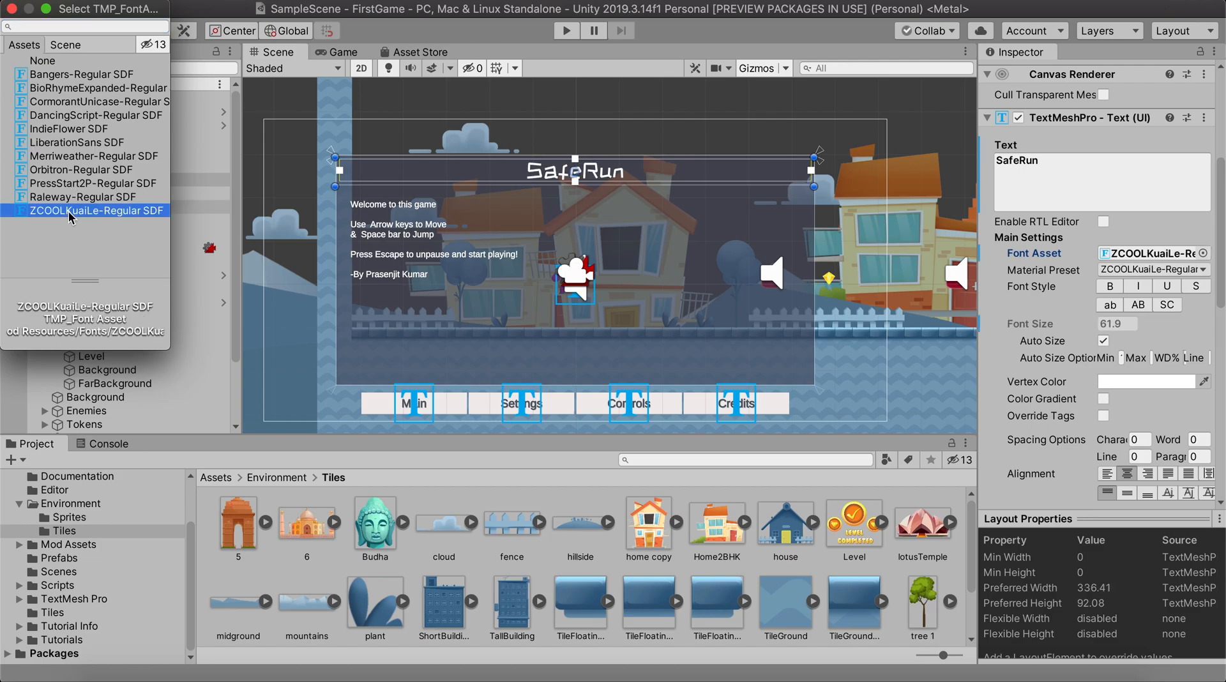
left_click(72, 198)
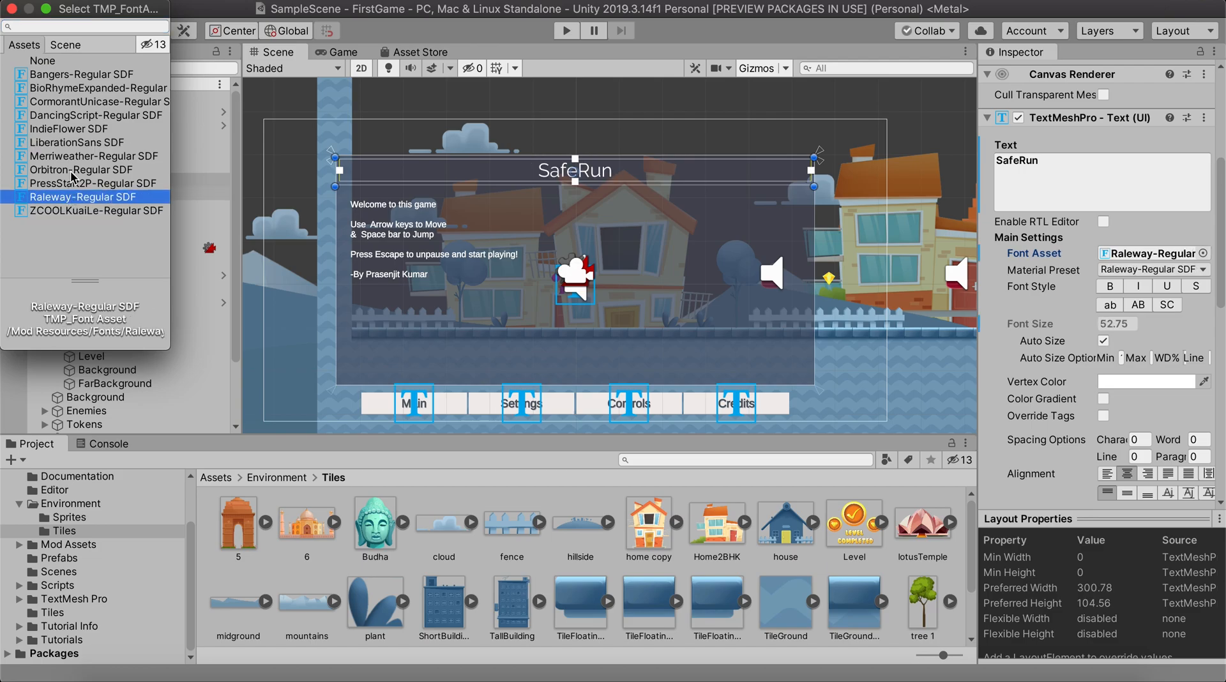
left_click(76, 211)
left_click(11, 9)
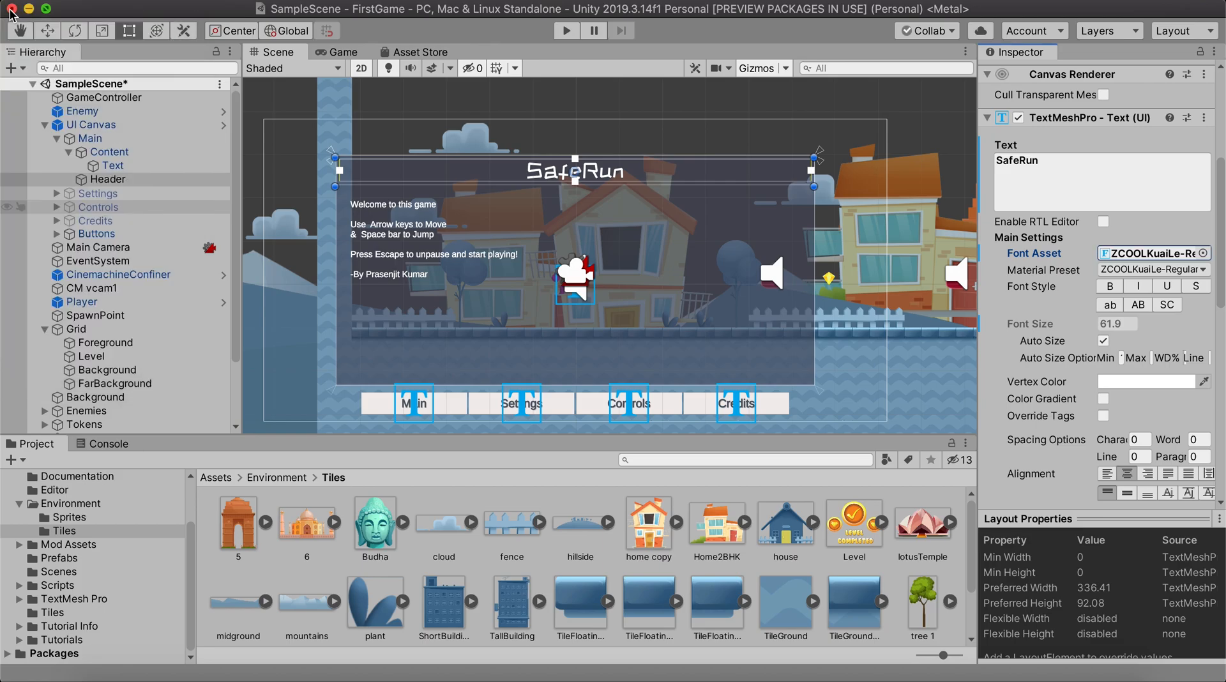
- Set the SafeRun Header's Vertex Color to yellow-green C9EC0D
left_click(1129, 385)
left_click(128, 76)
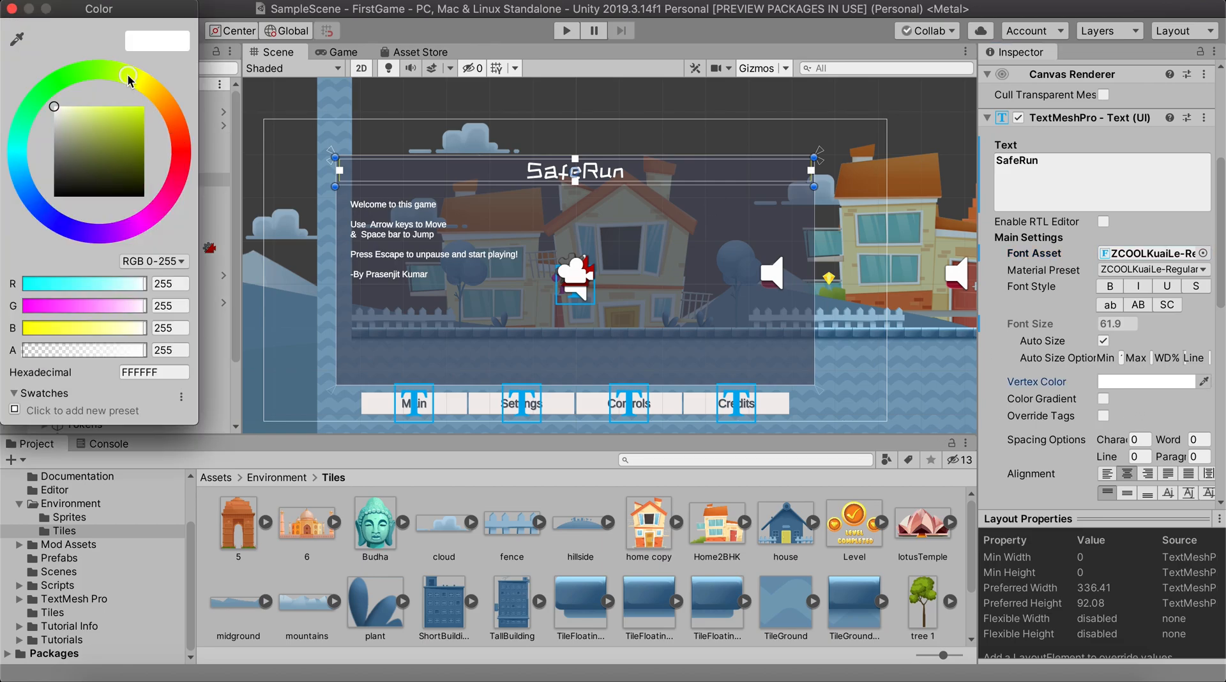
left_click_drag(129, 110, 140, 115)
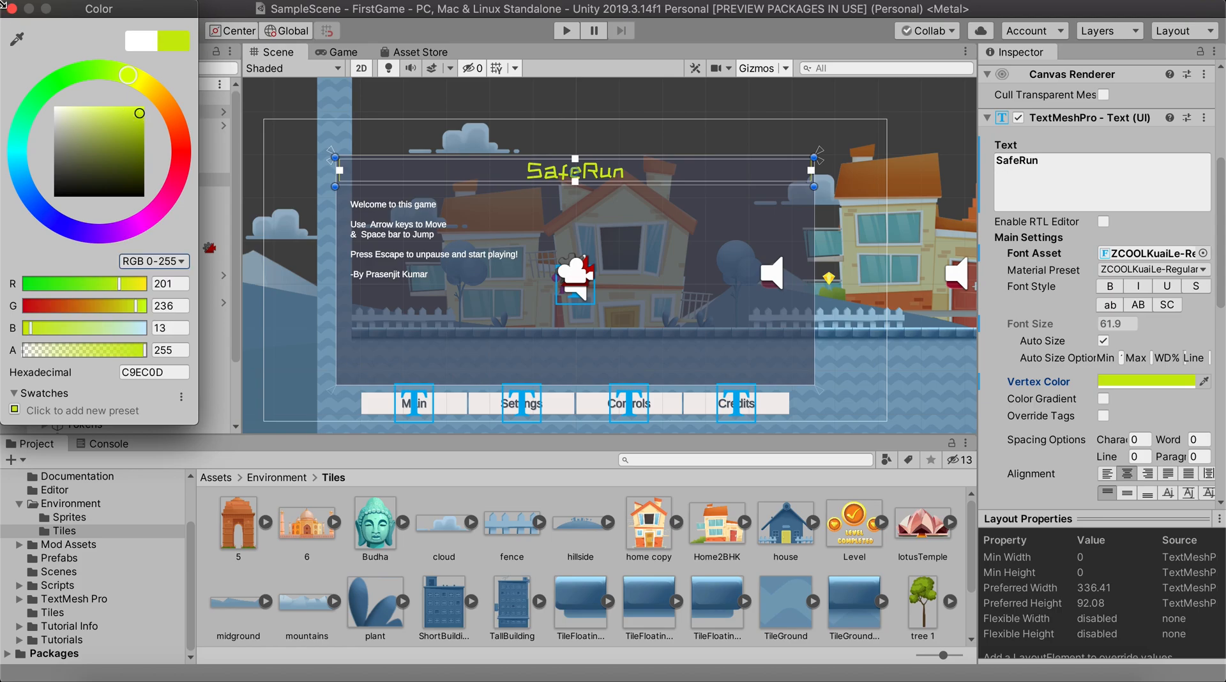
left_click(12, 10)
- Centre the main menu's welcome text horizontally and vertically, and deactivate the UI Canvas's Buttons object
left_click(109, 168)
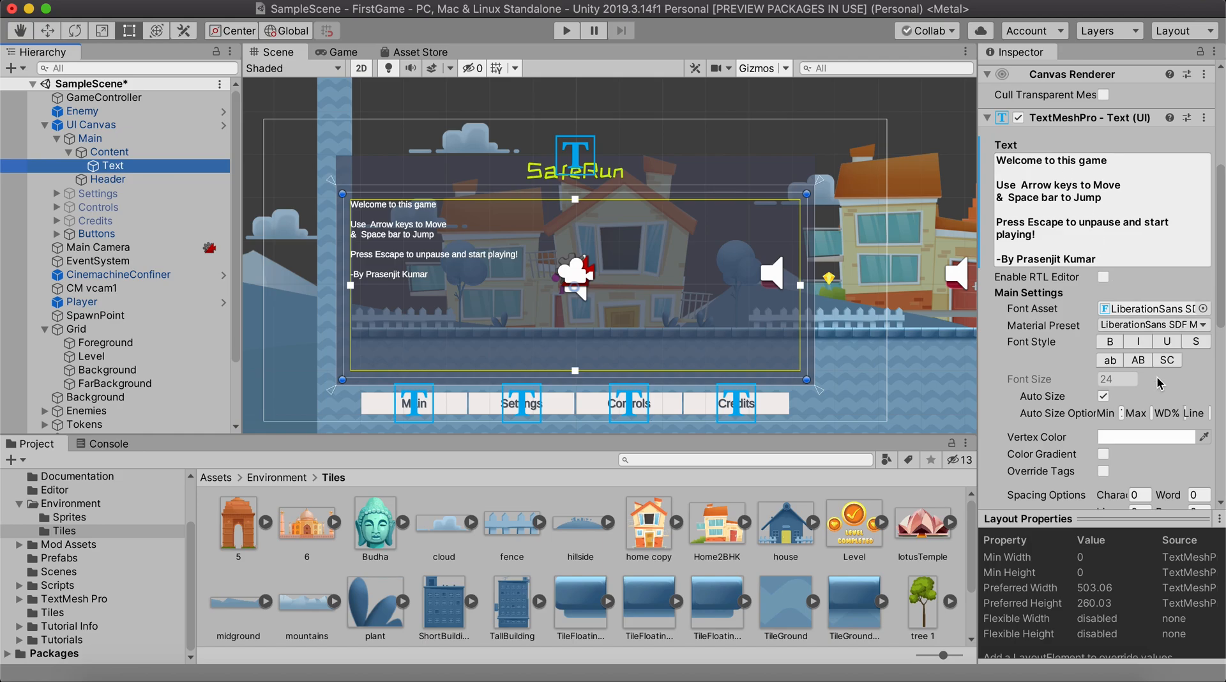
scroll(1148, 389, "down", 5)
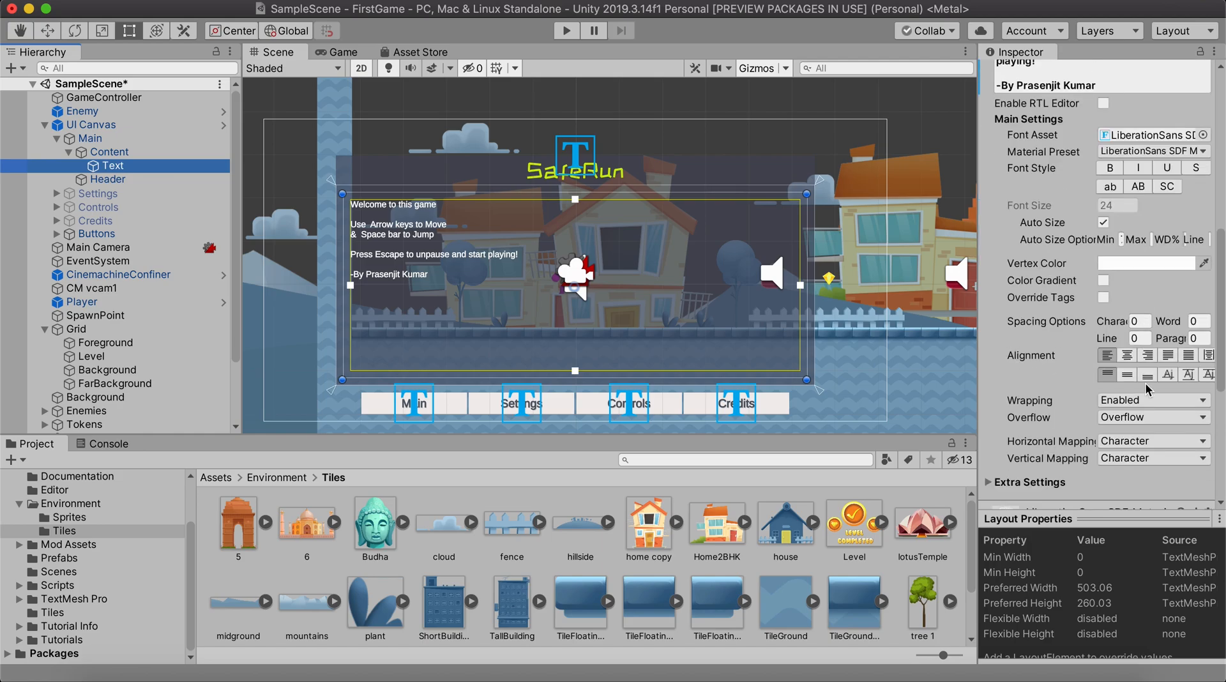
left_click(1127, 355)
left_click(1127, 374)
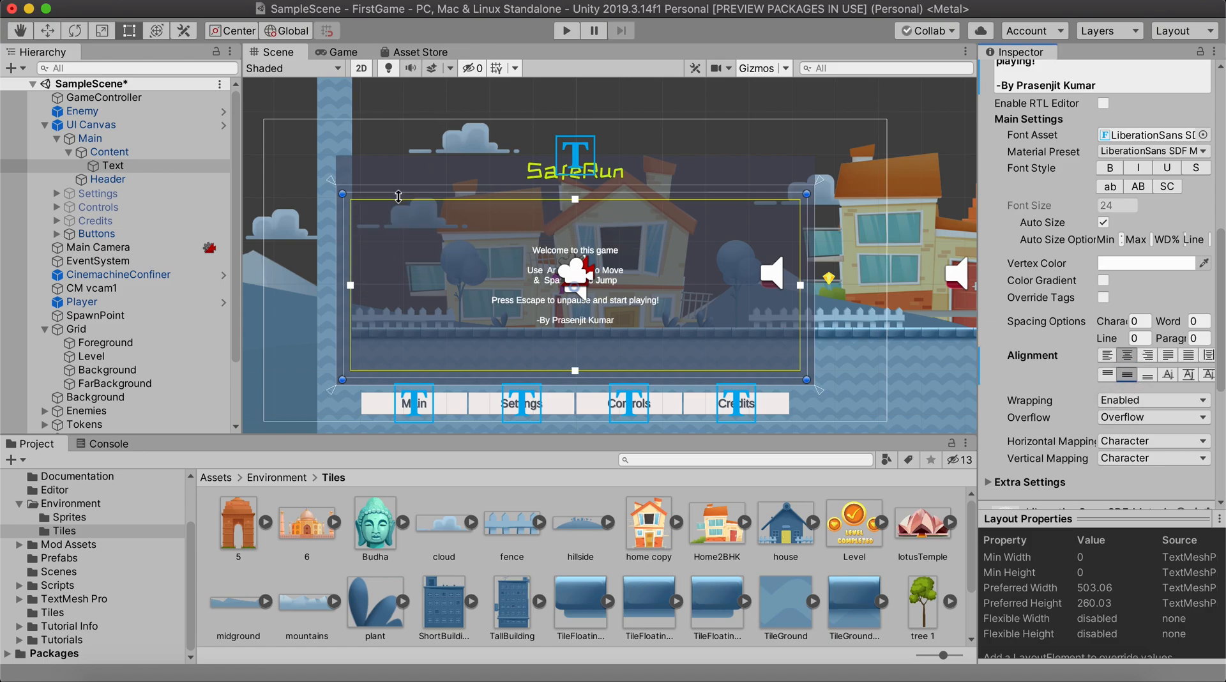
left_click(99, 234)
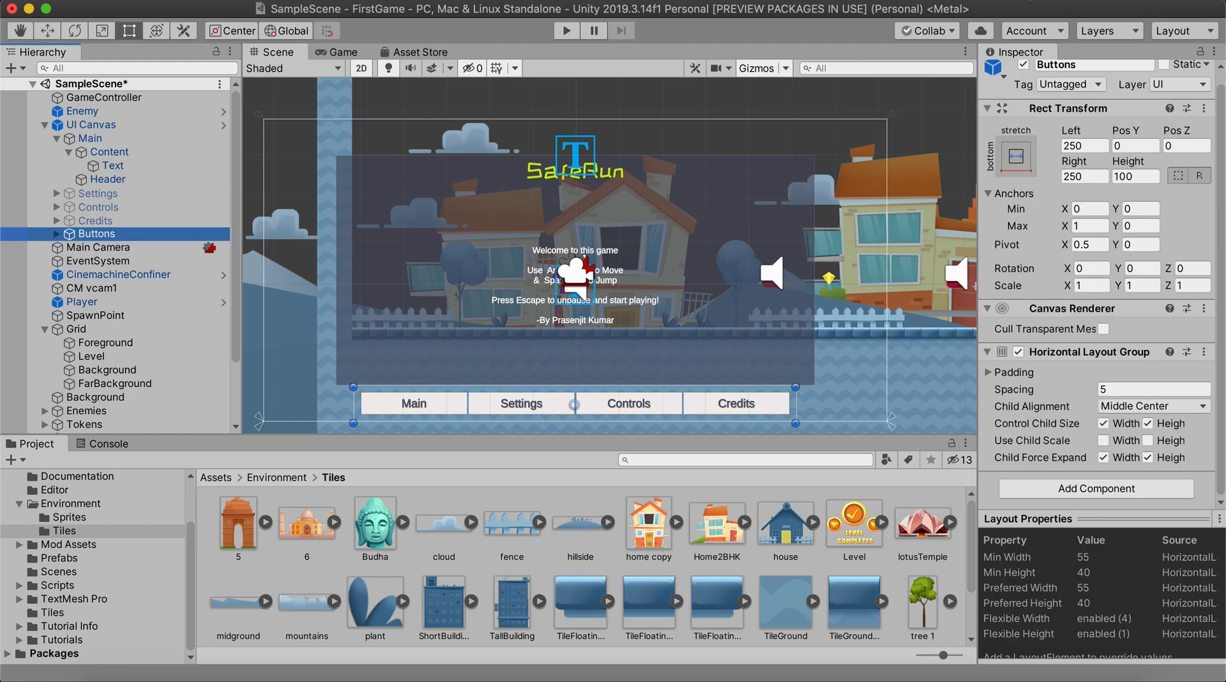
left_click(1025, 65)
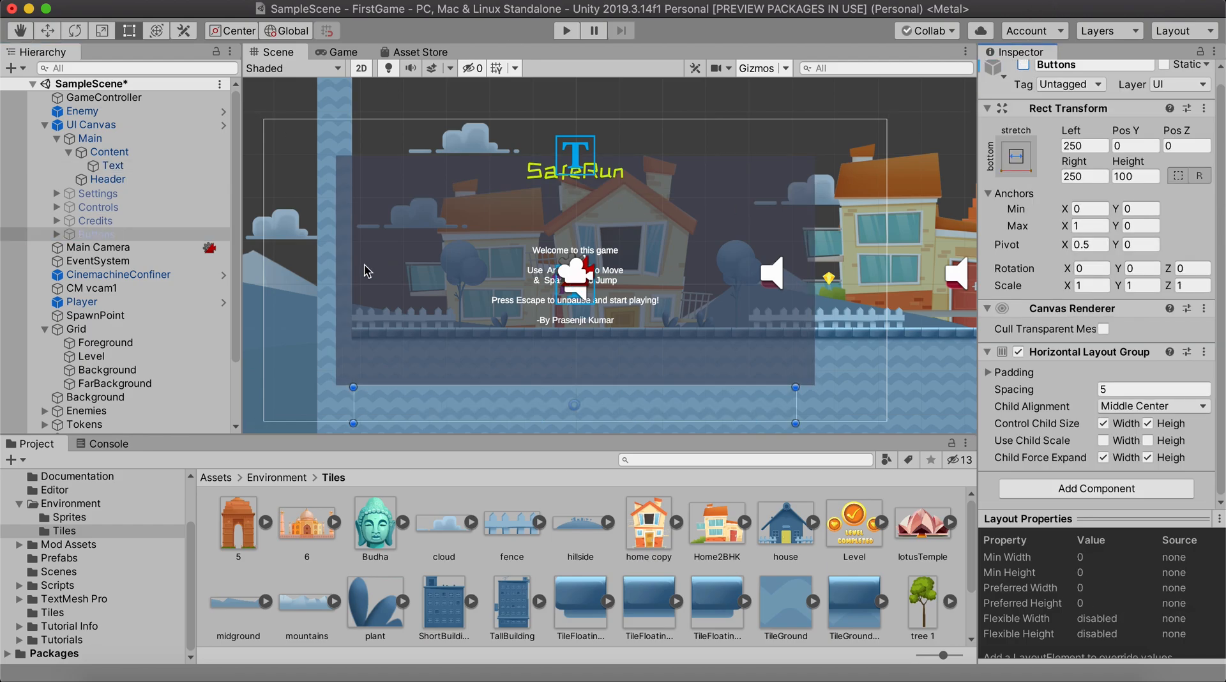
- Darken the Image color of the UI Canvas's Main panel to navy 151927
left_click(113, 139)
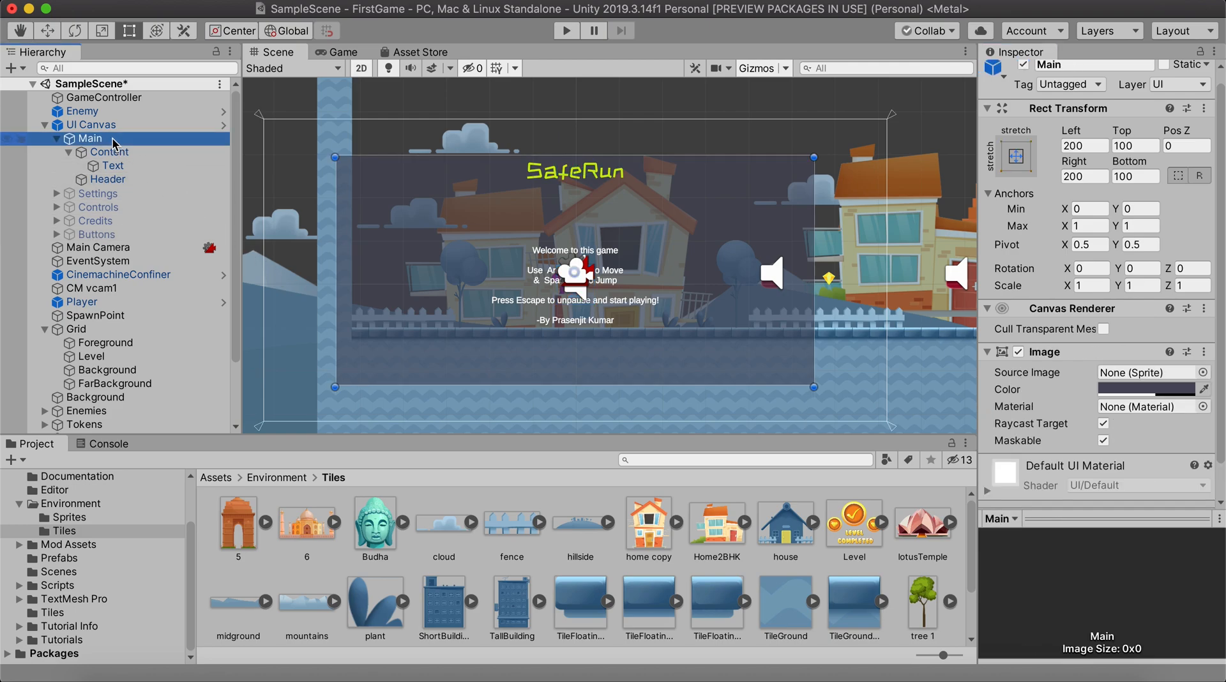
left_click(108, 123)
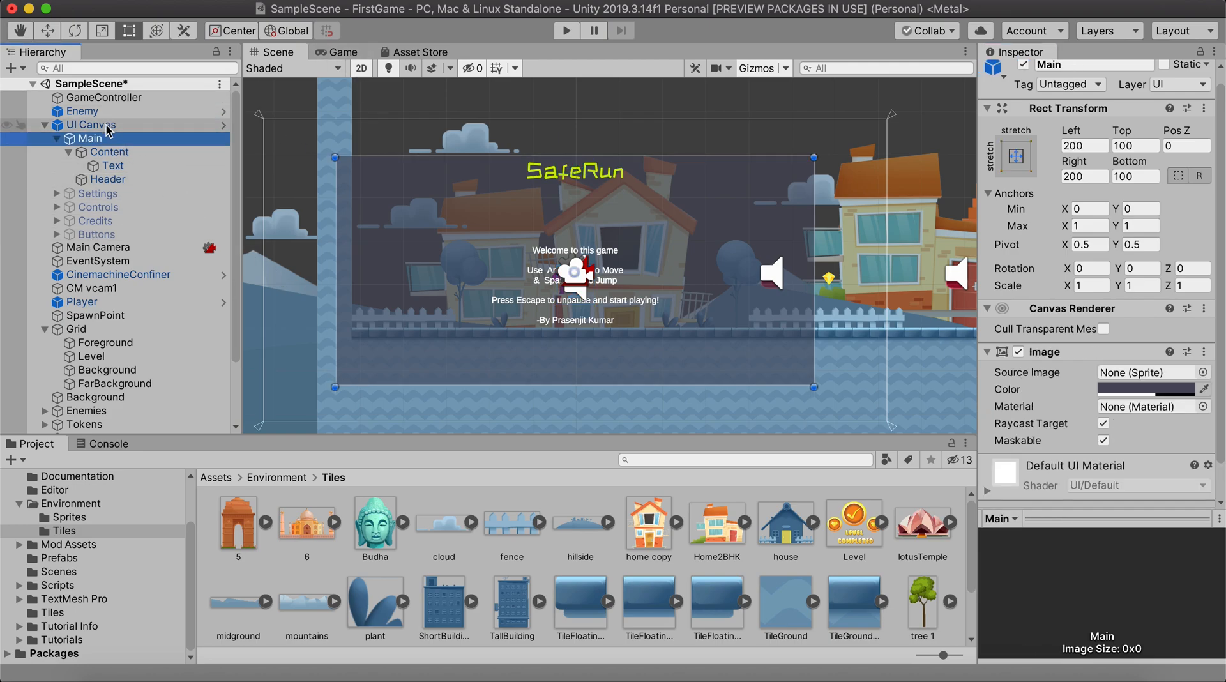
left_click(108, 139)
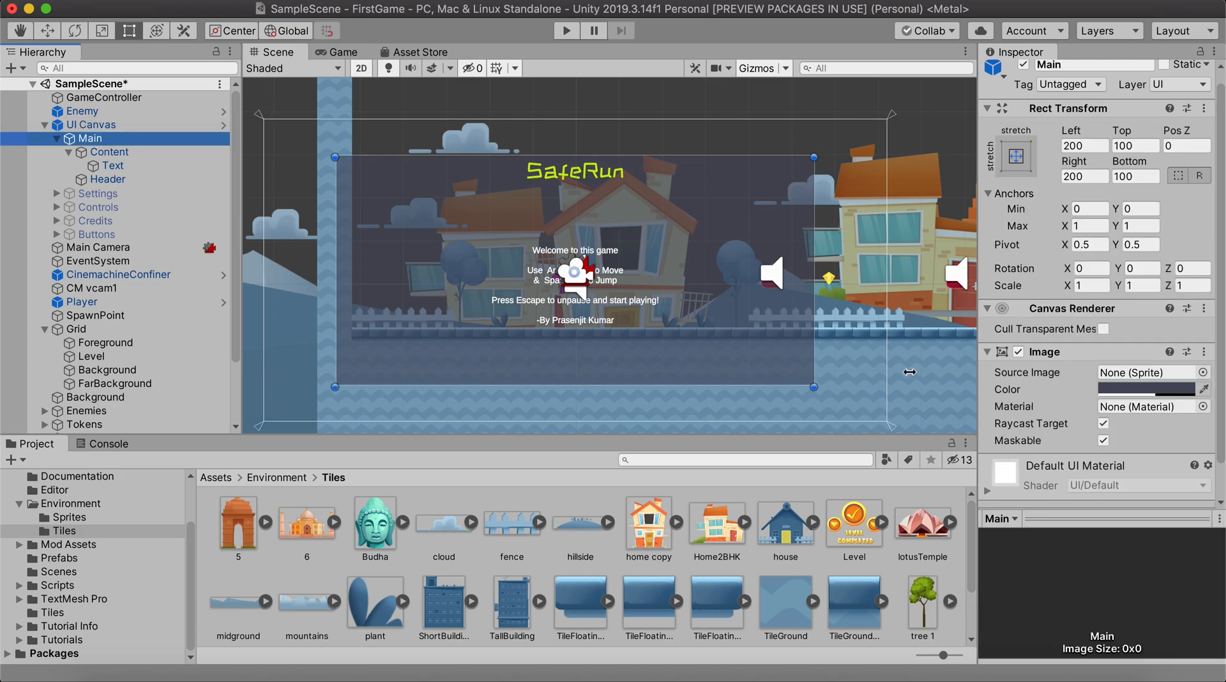
left_click(1167, 389)
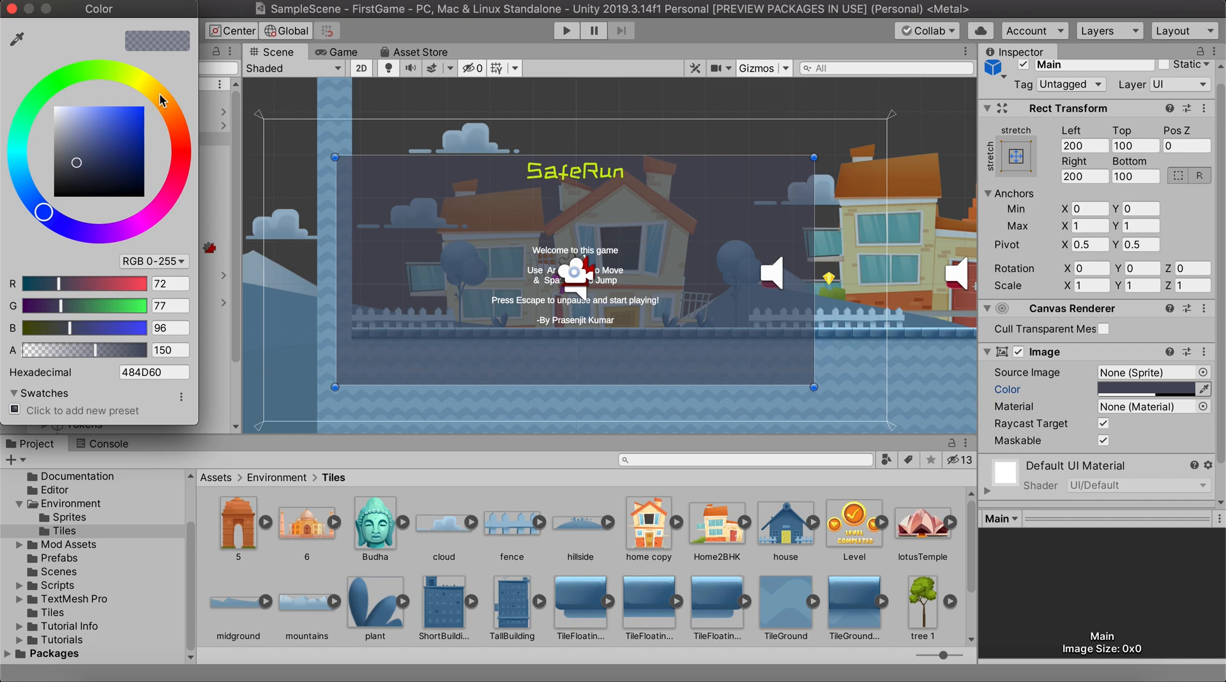
left_click(90, 184)
left_click_drag(90, 185, 97, 187)
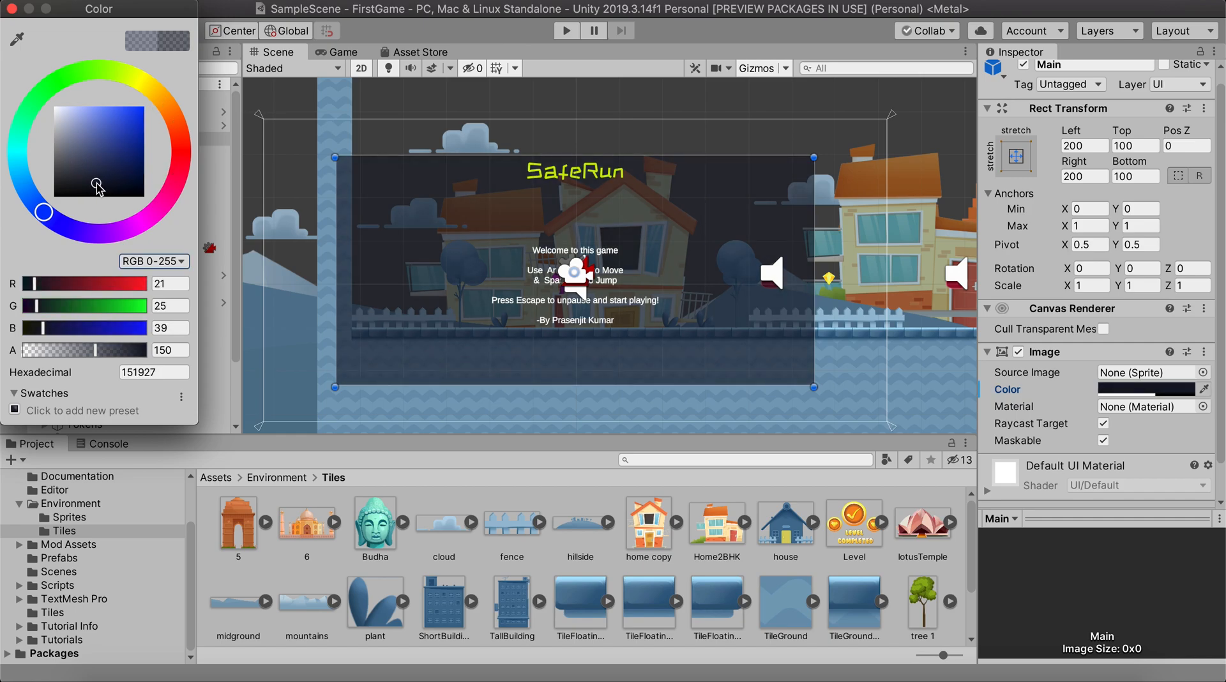
left_click(12, 8)
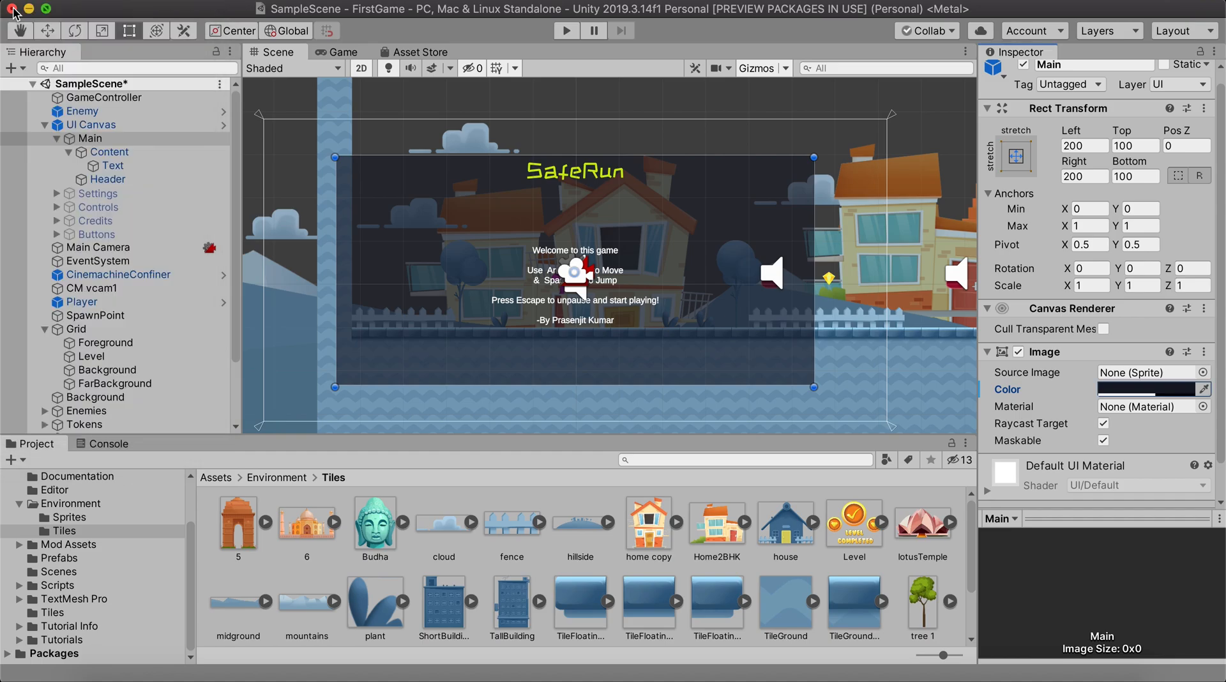
- Play-test the game, bring up the SafeRun pause menu to check its new look, and stop playing
left_click(567, 32)
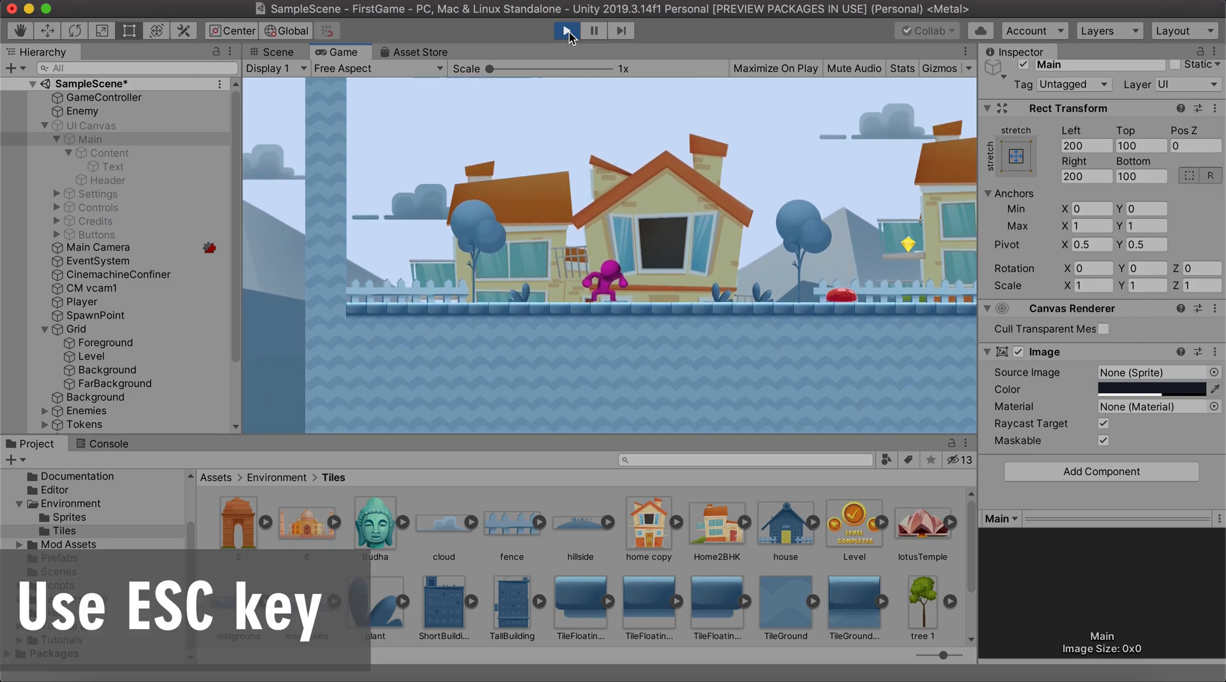
key("Escape")
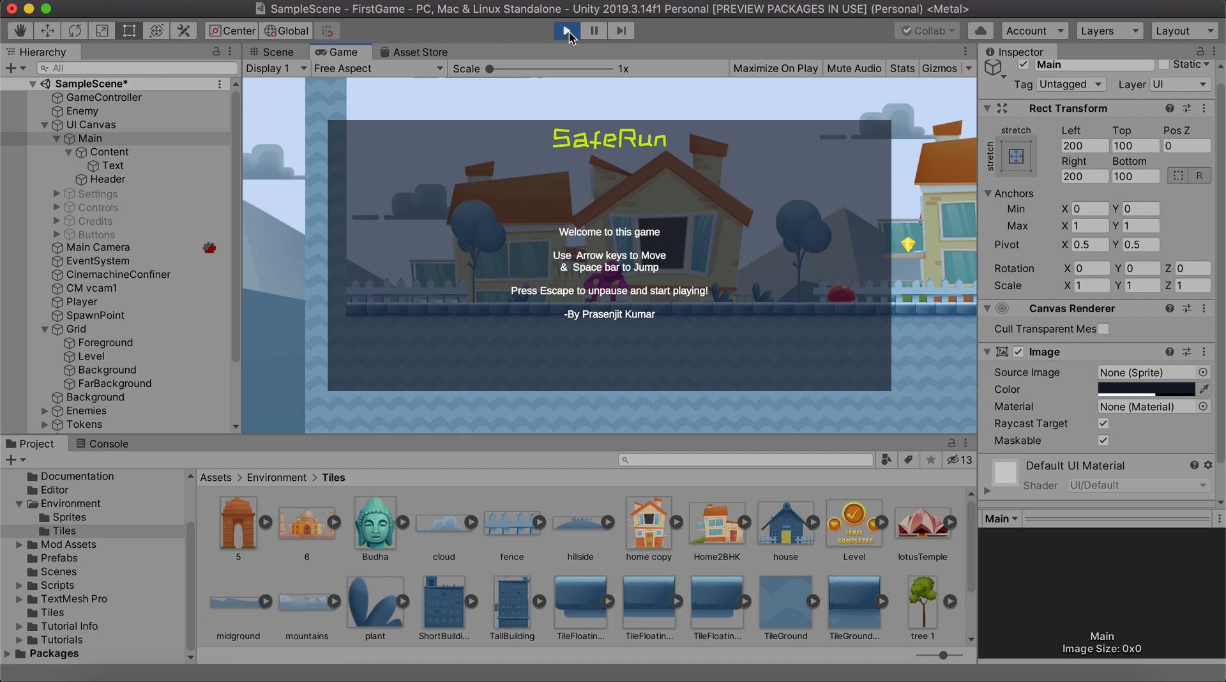
left_click(568, 30)
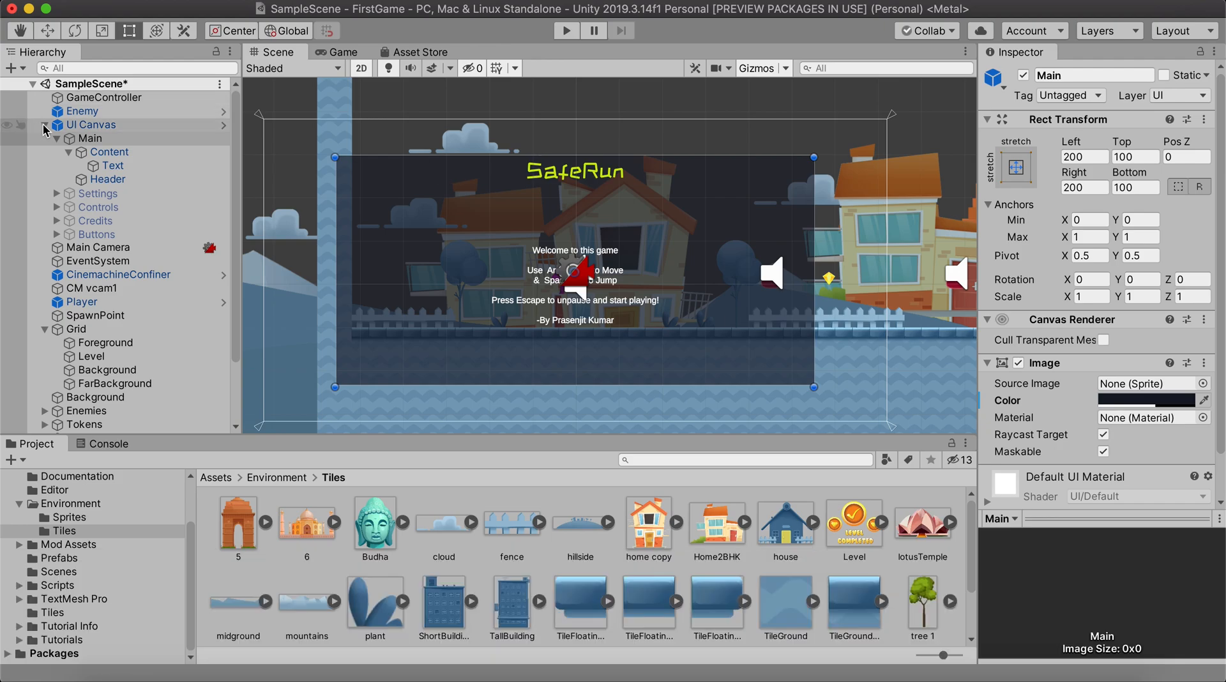
- Add a new UI Canvas to the scene and name it LevelComplete
left_click(44, 125)
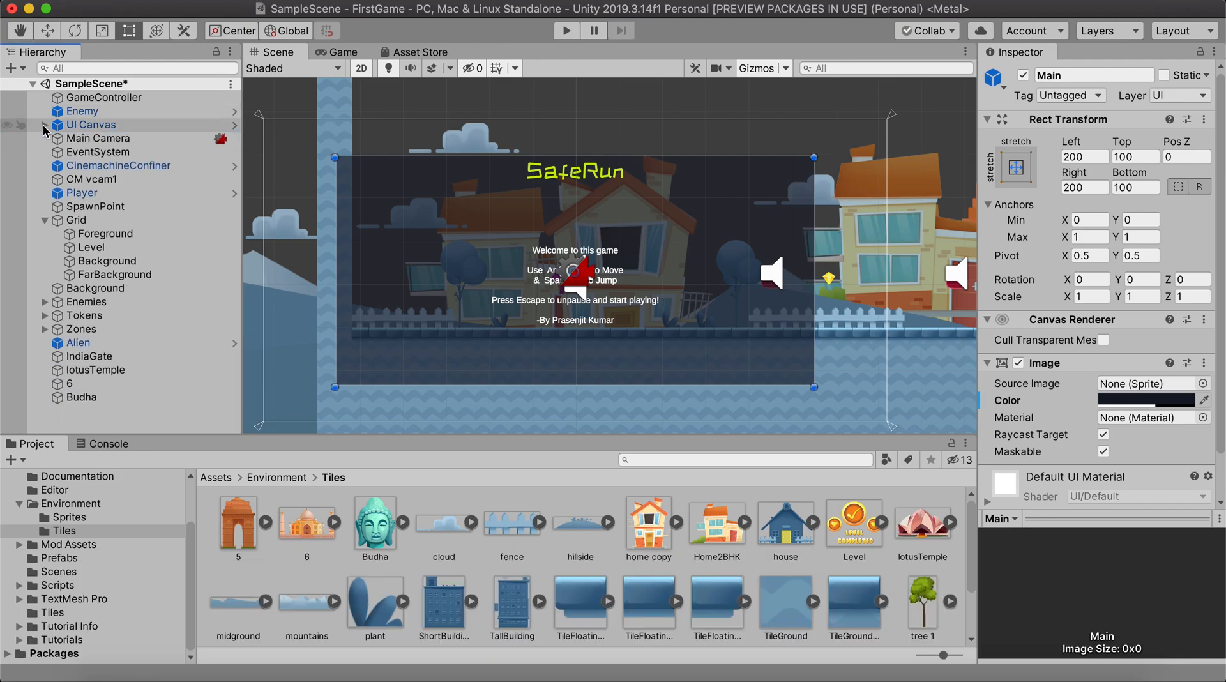
right_click(83, 426)
mouse_move(165, 657)
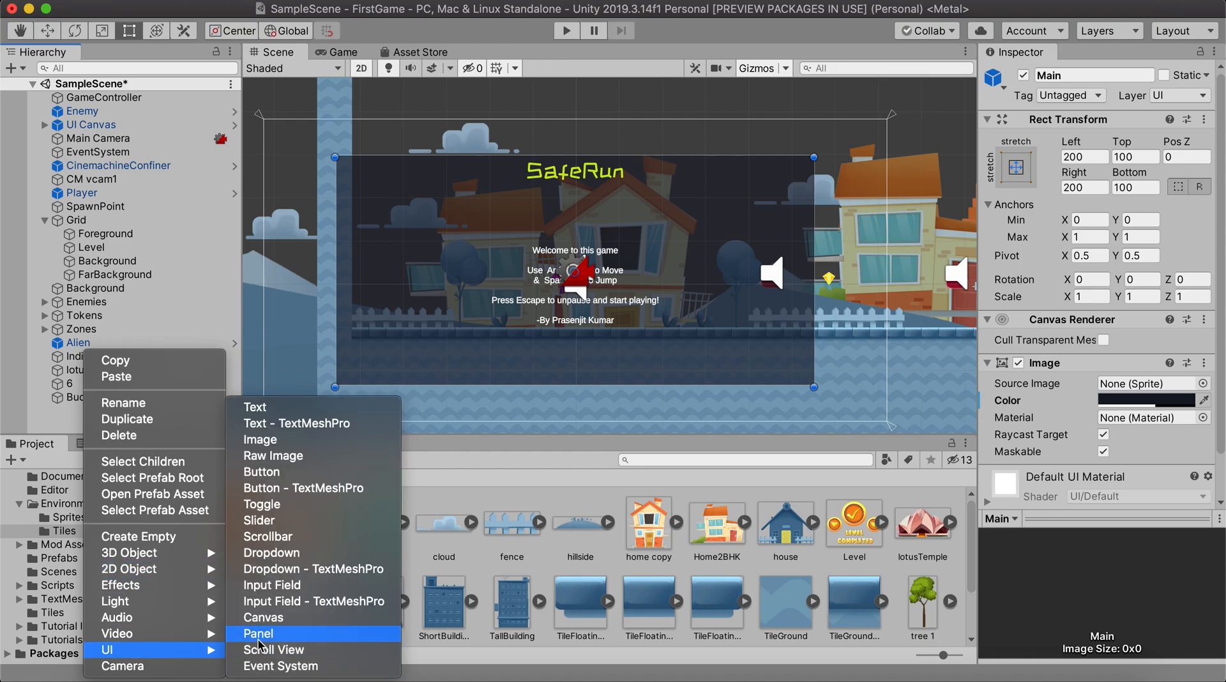
left_click(288, 617)
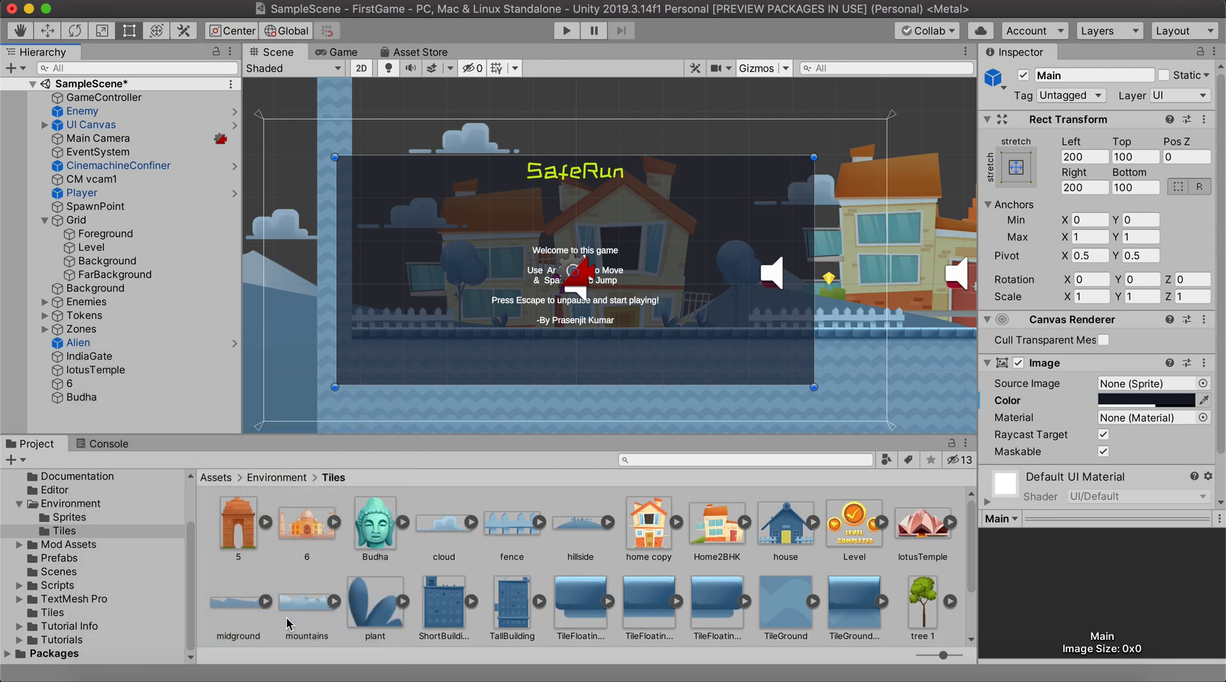
right_click(82, 426)
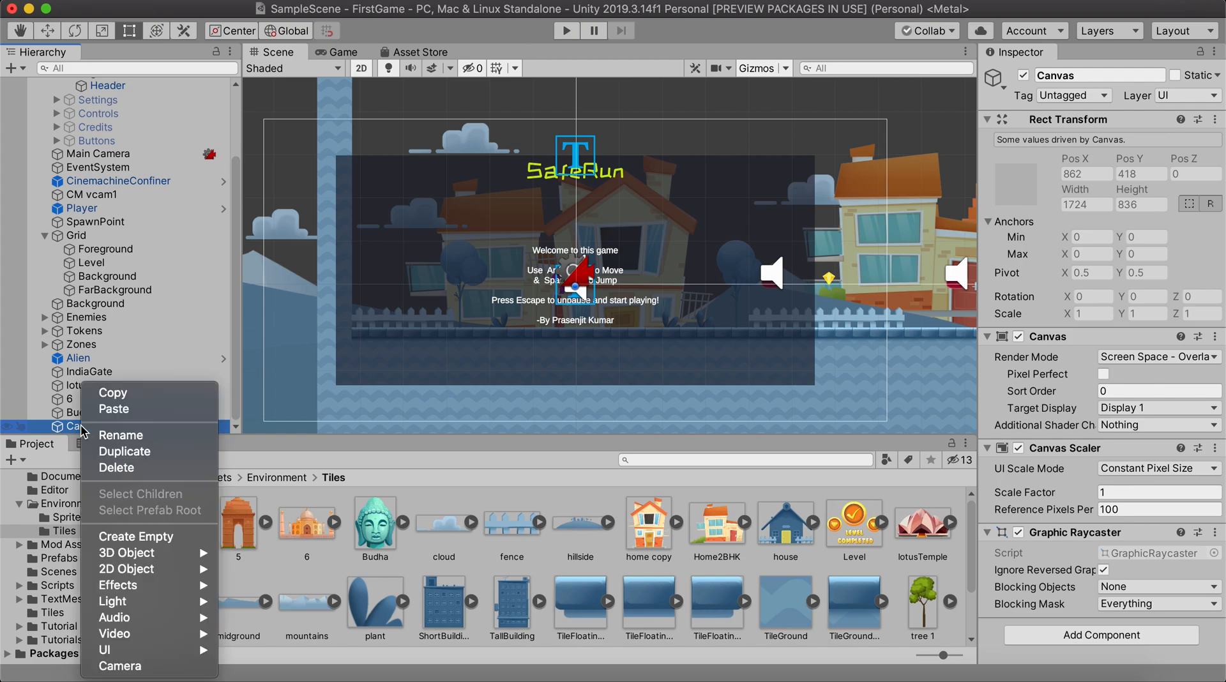
left_click(122, 439)
type("LevelC")
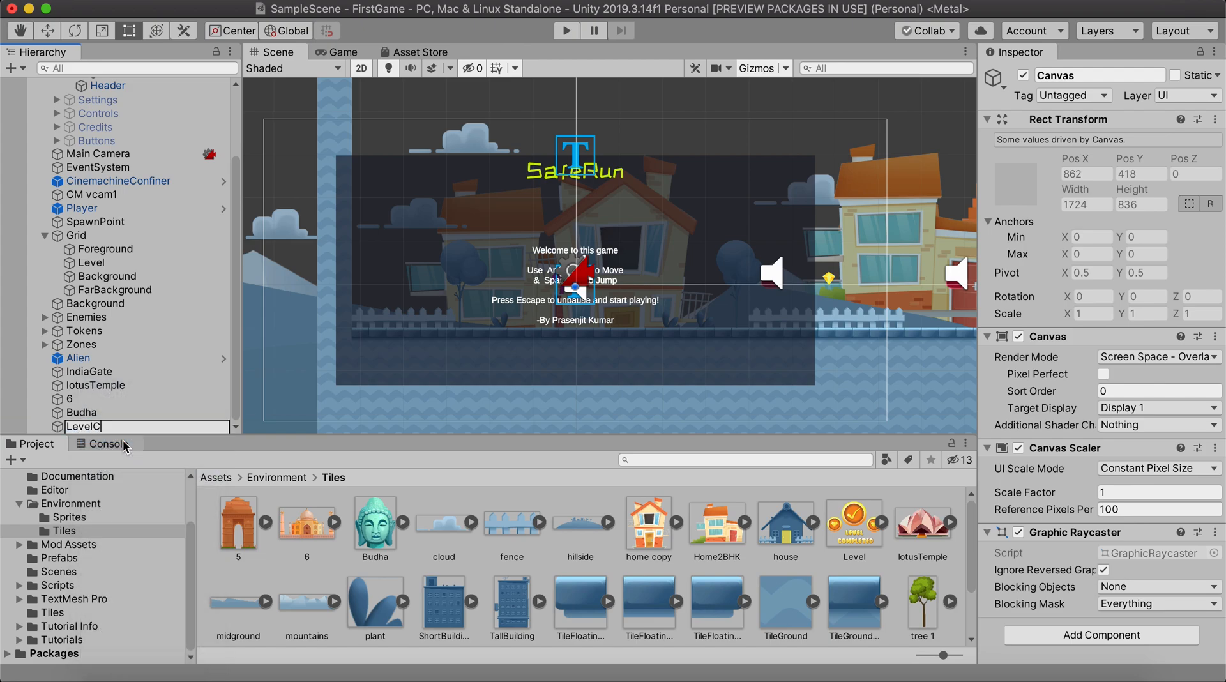
type("omplete")
key("Return")
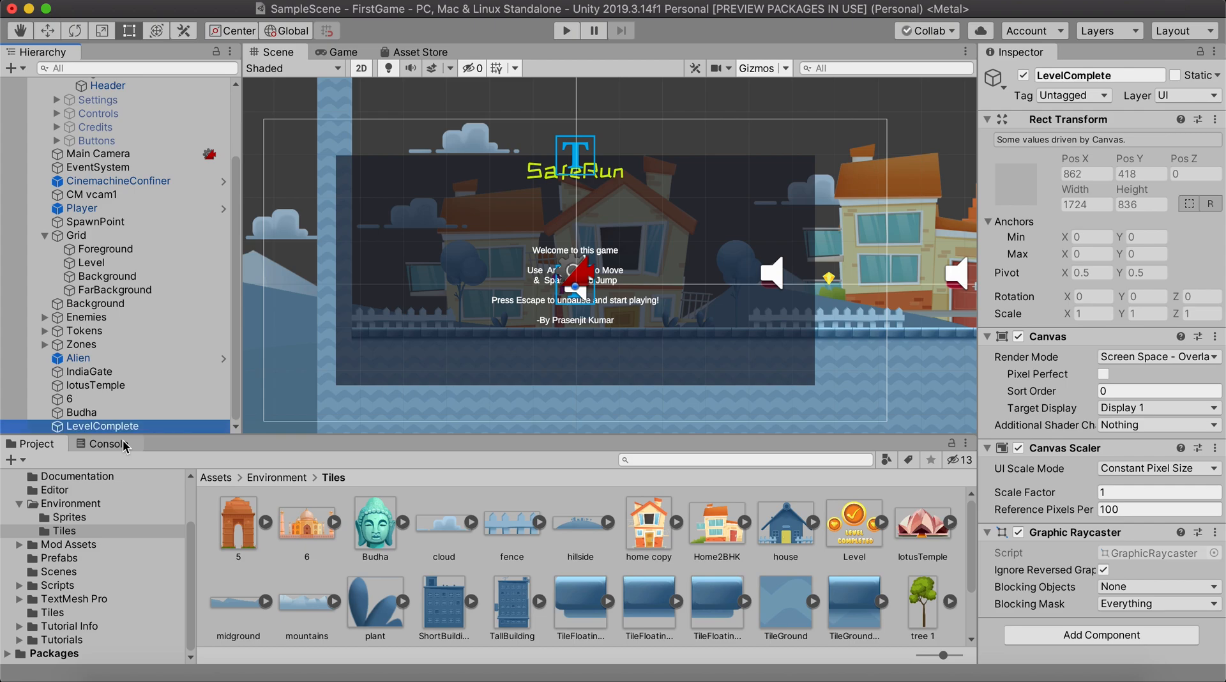
- Set the LevelComplete canvas's Render Mode to Screen Space - Camera with Main Camera as its Render Camera
left_click(1161, 357)
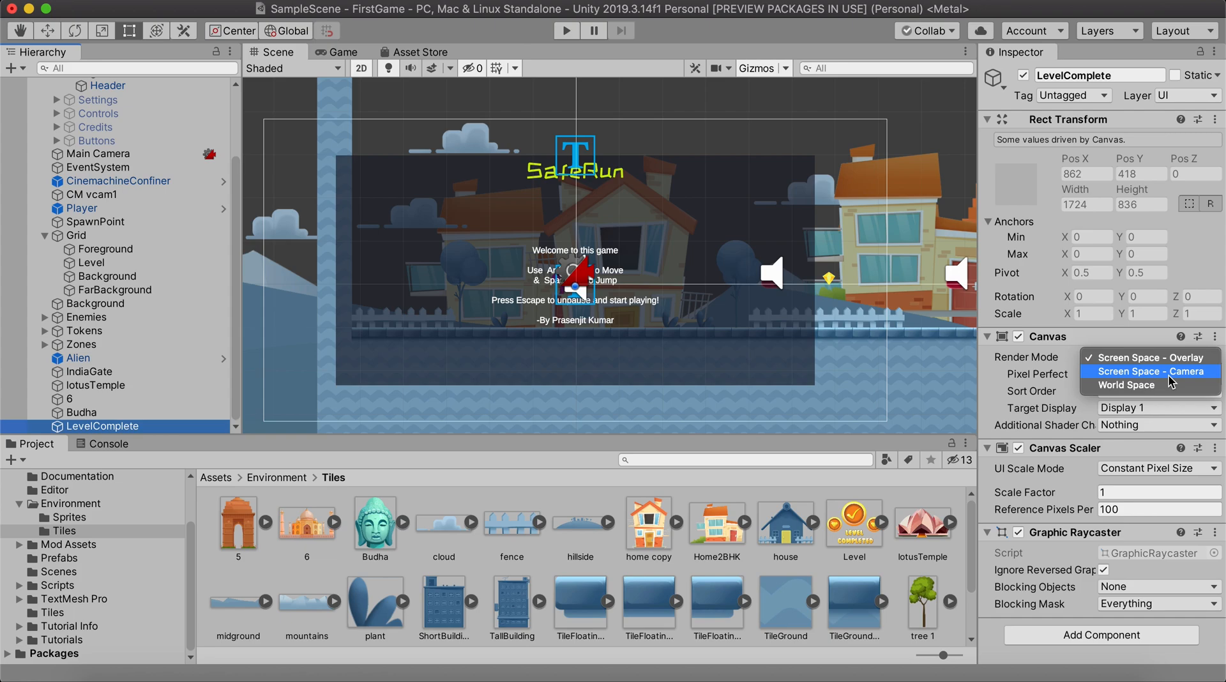
left_click(1172, 376)
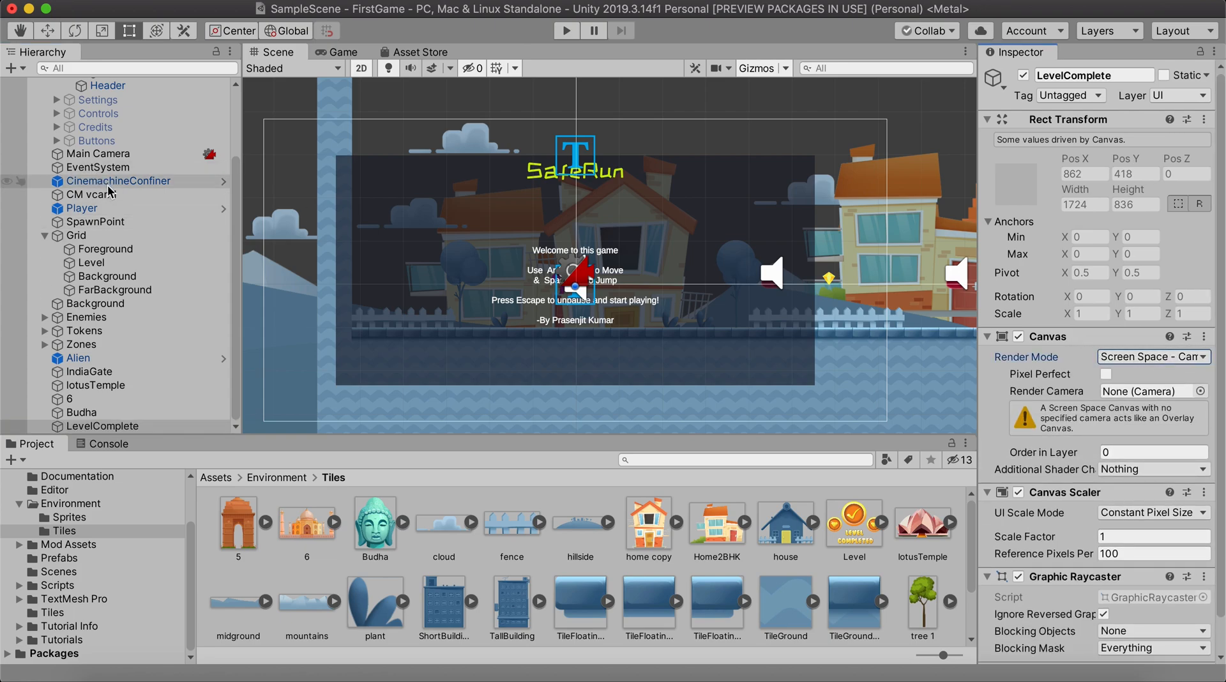
left_click(92, 157)
left_click_drag(93, 160, 108, 445)
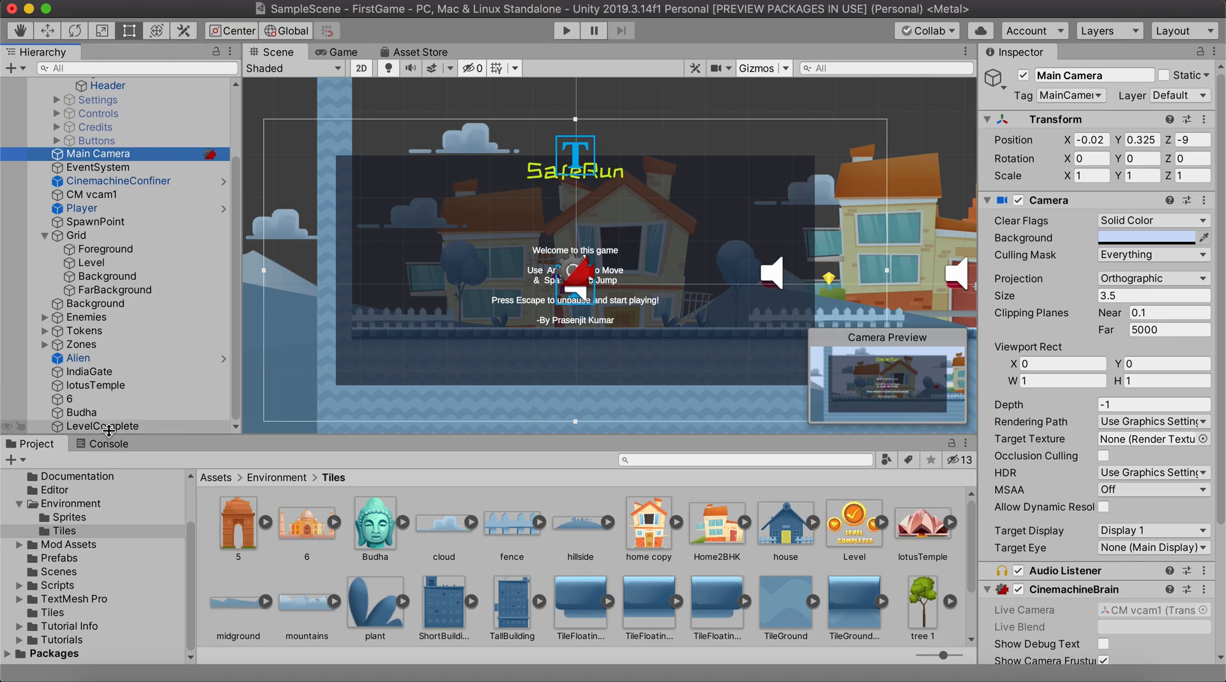
left_click(89, 426)
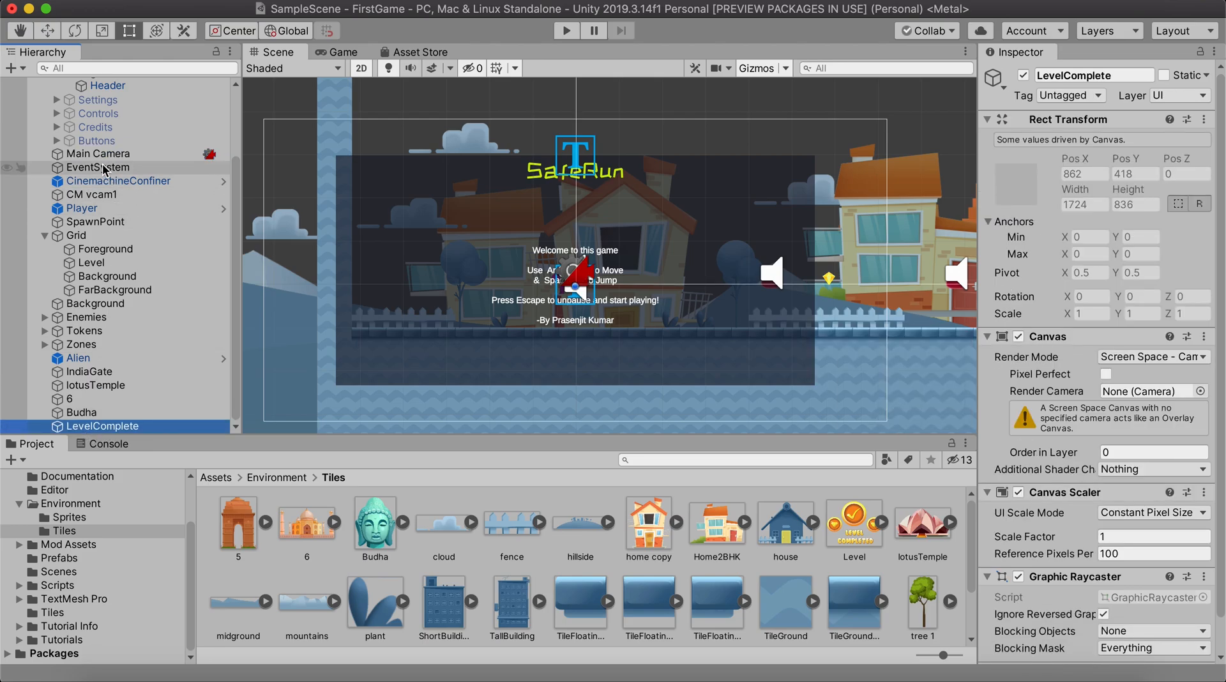
left_click_drag(96, 154, 1124, 397)
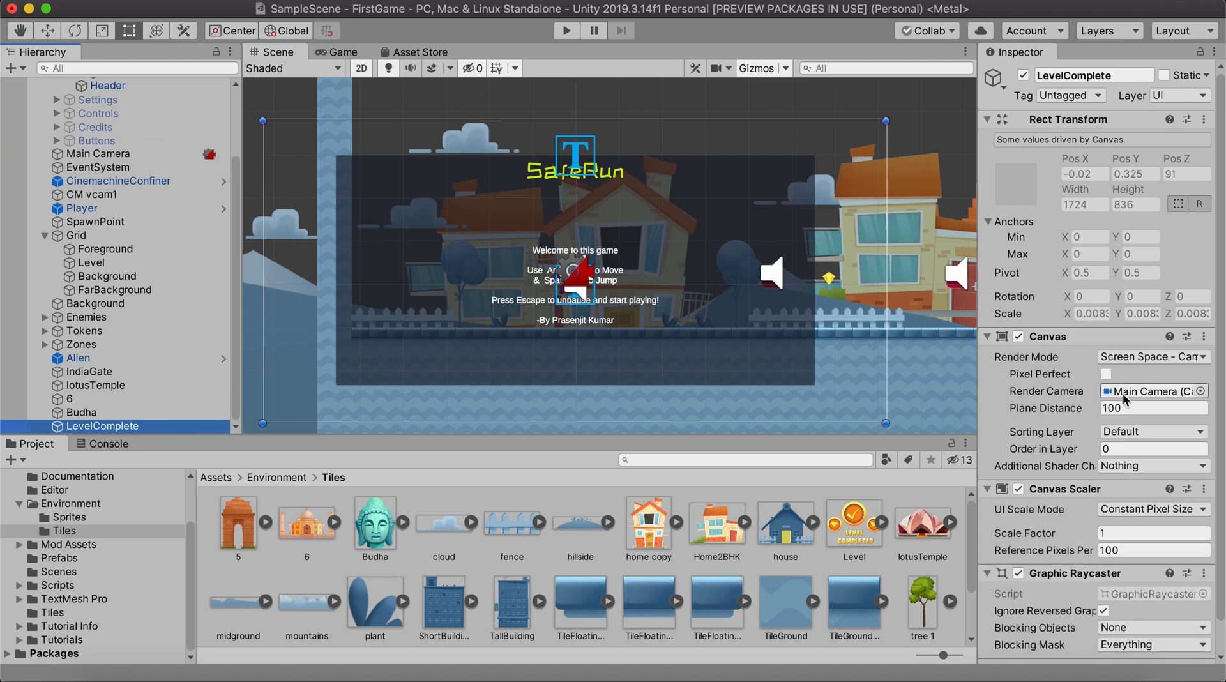
left_click(1201, 391)
left_click(87, 76)
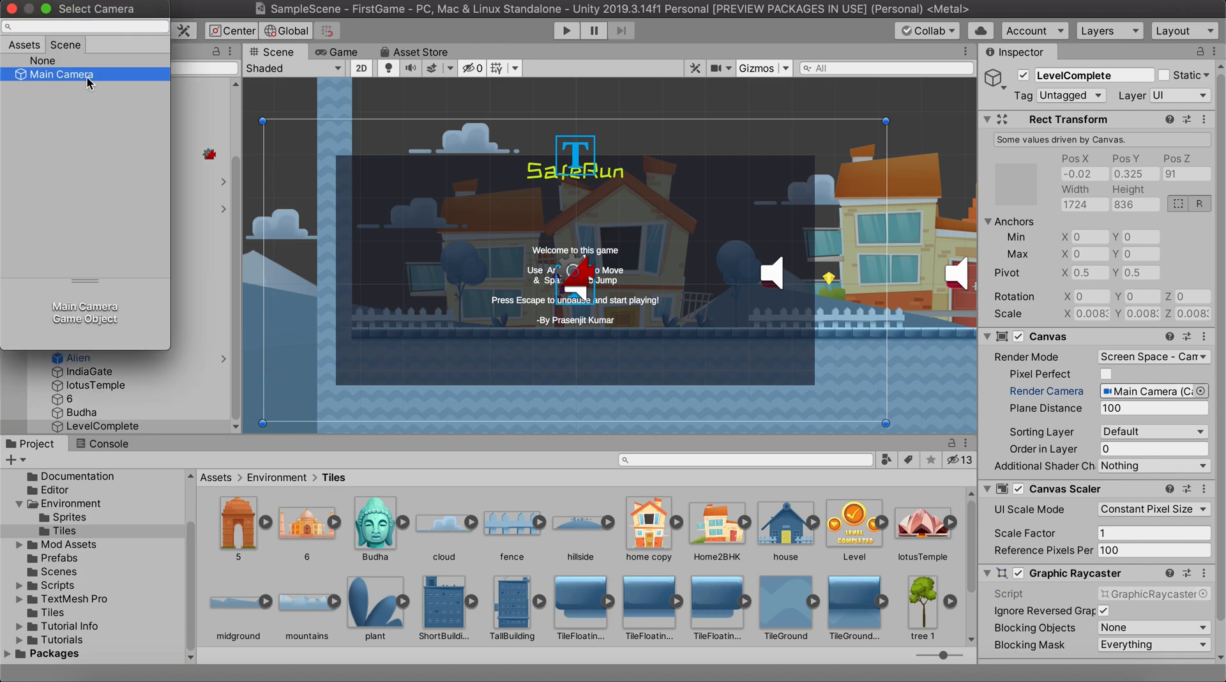
left_click(12, 8)
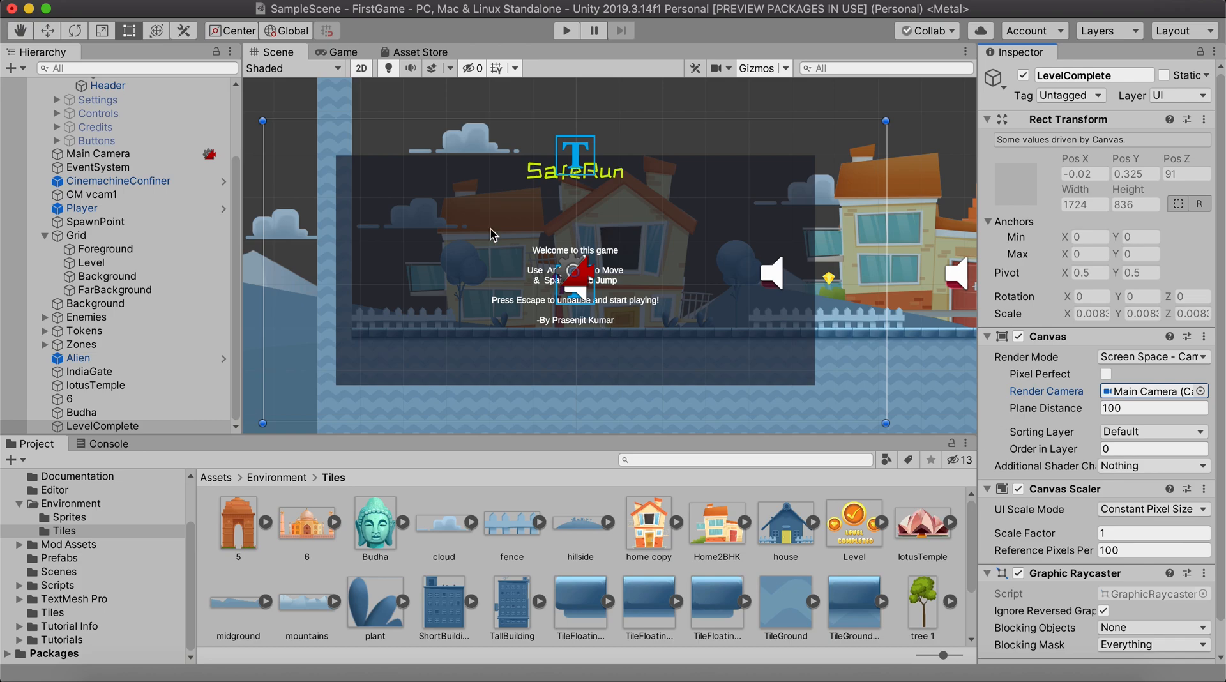
- Add a UI Image as a child of the LevelComplete canvas
right_click(101, 429)
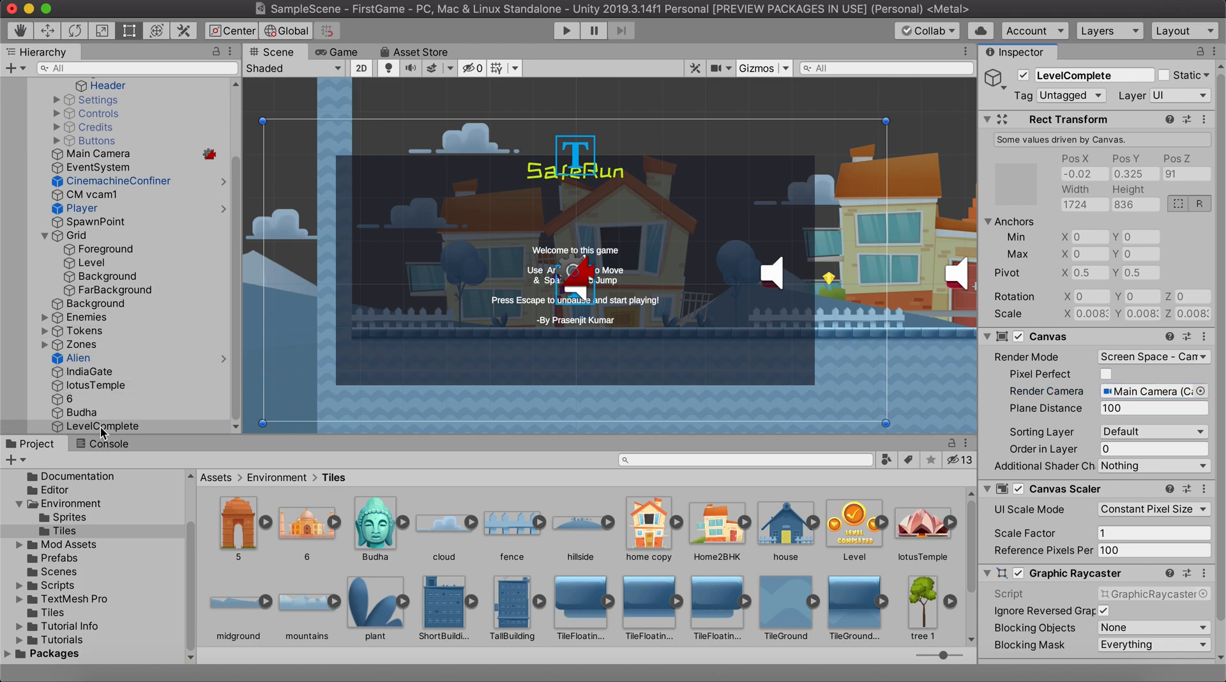
right_click(101, 429)
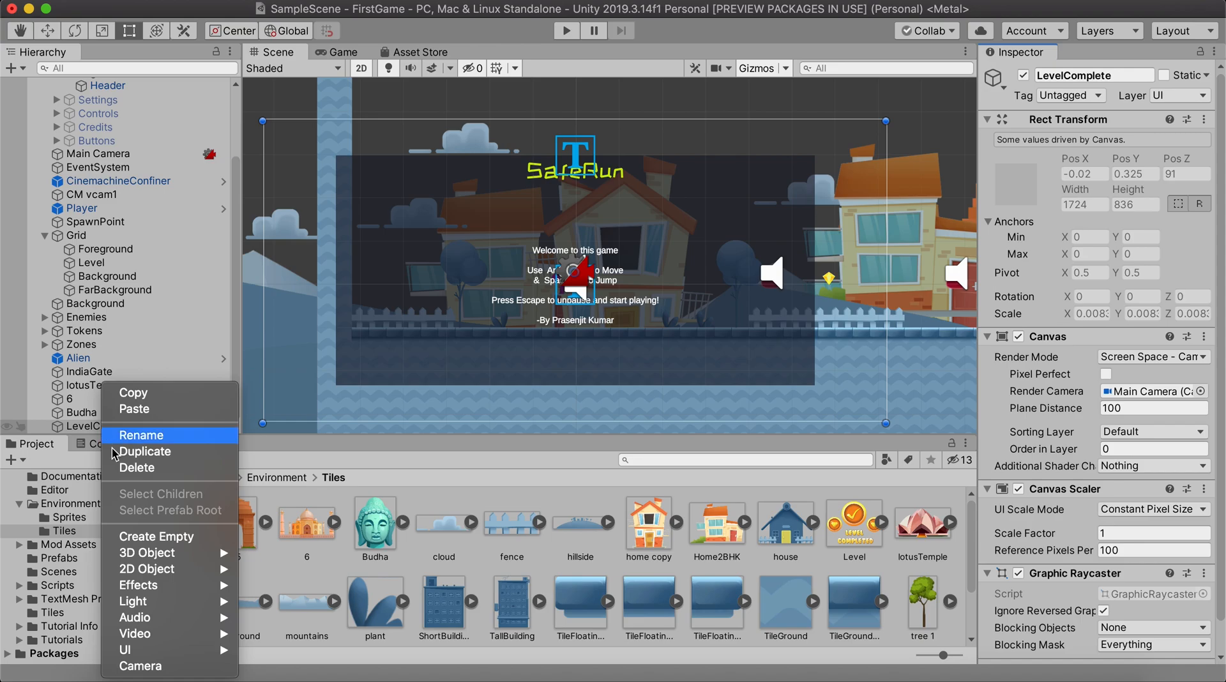
mouse_move(176, 653)
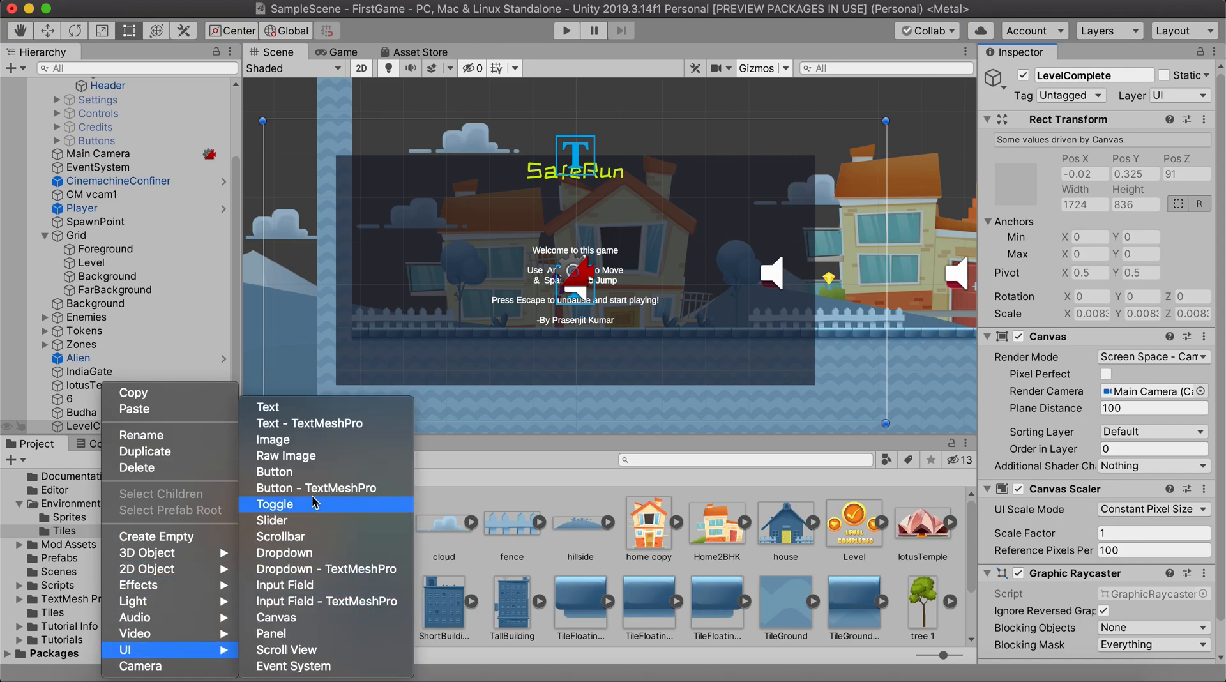
left_click(273, 440)
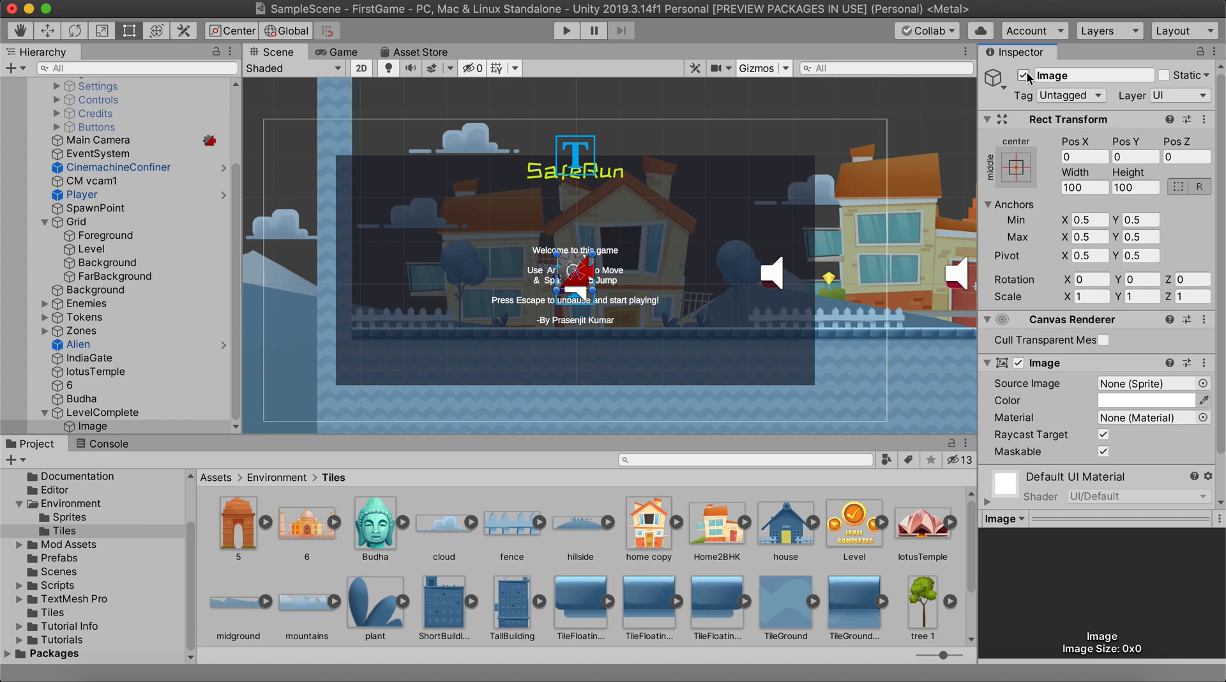
- Assign the Level sprite as the Source Image of the LevelComplete canvas's Image
left_click(1203, 384)
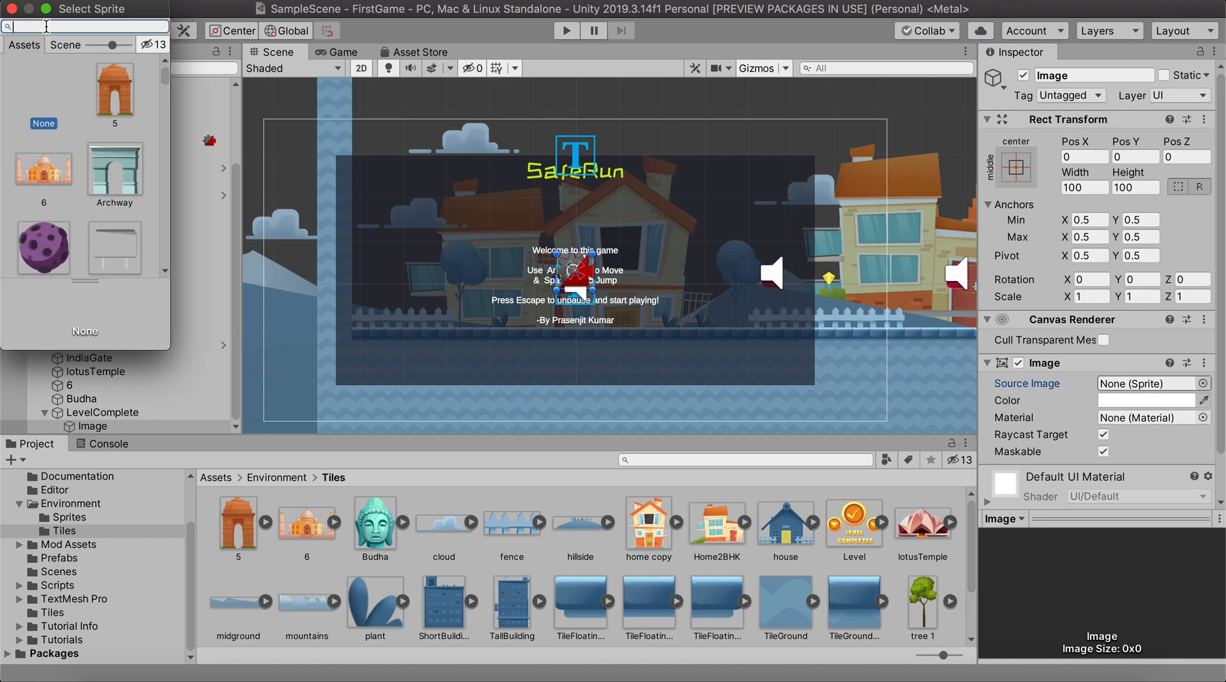
type("lev")
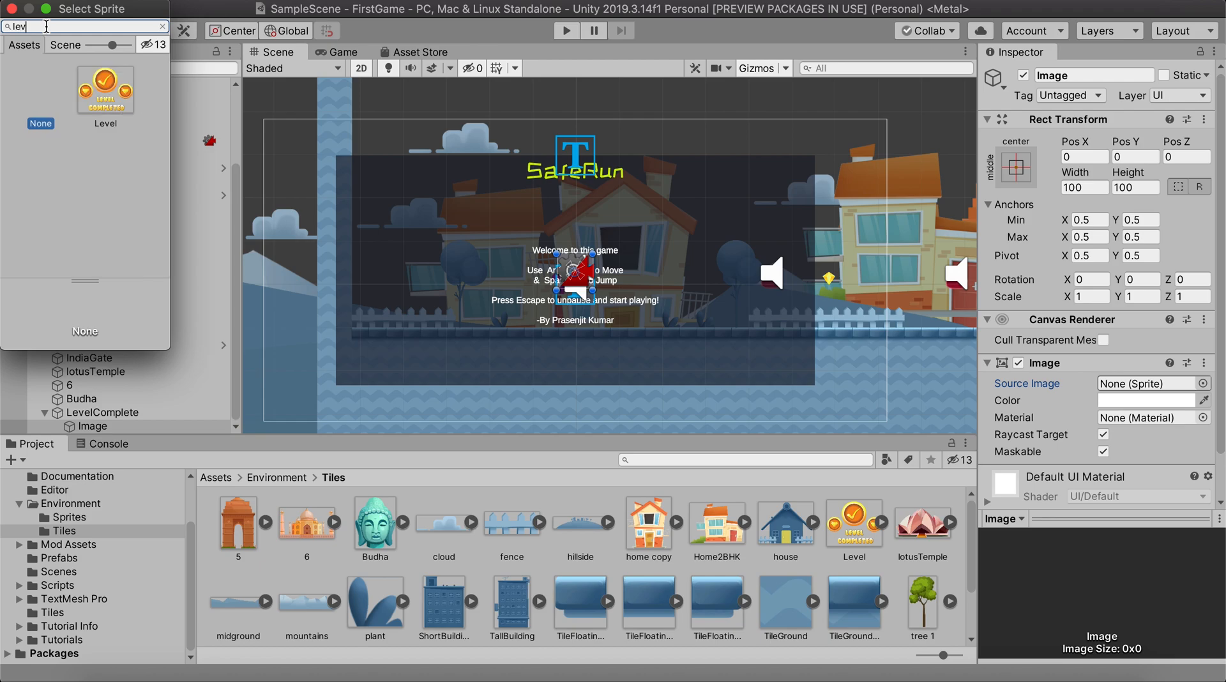
left_click(104, 90)
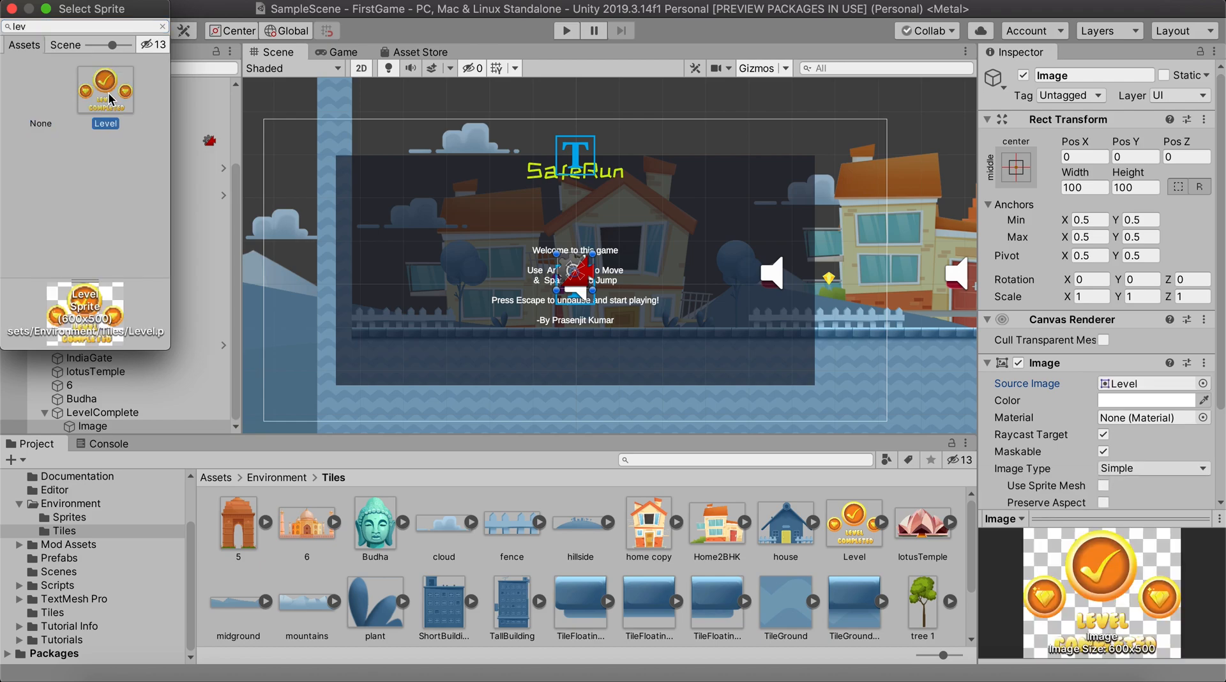
left_click(11, 8)
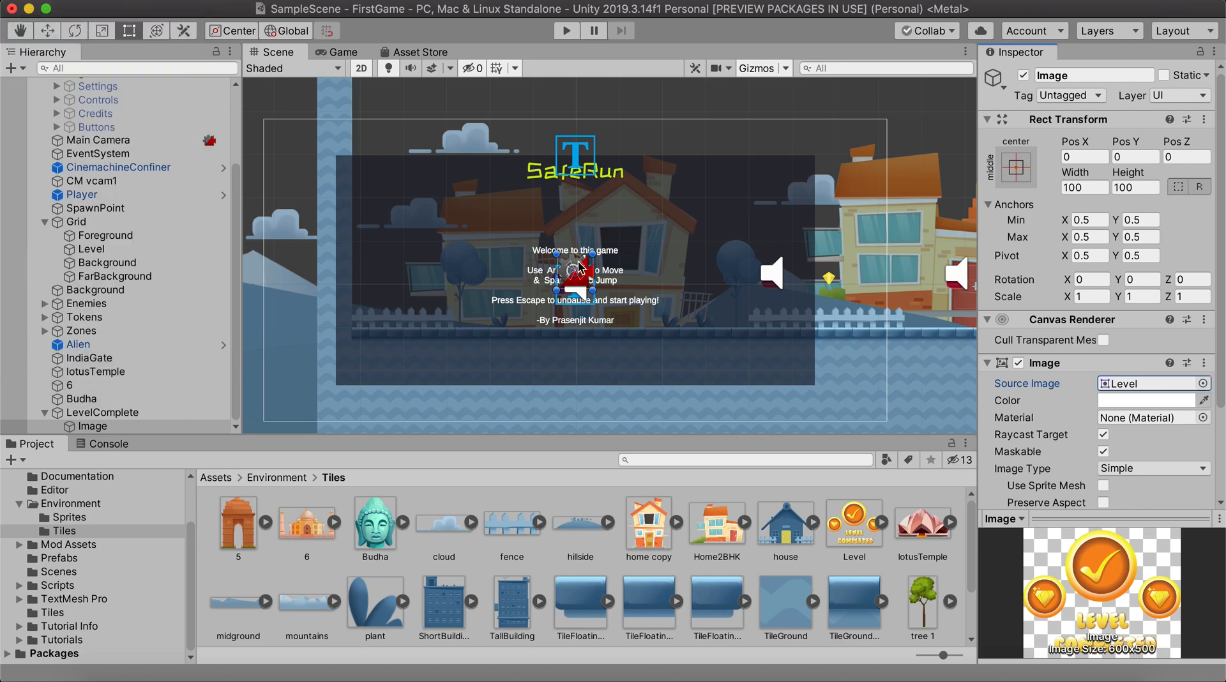
- Enlarge the LevelComplete Image to about 639 by 524 and set the LevelComplete canvas's Order in Layer to 9
left_click_drag(560, 257, 440, 169)
left_click_drag(592, 290, 671, 357)
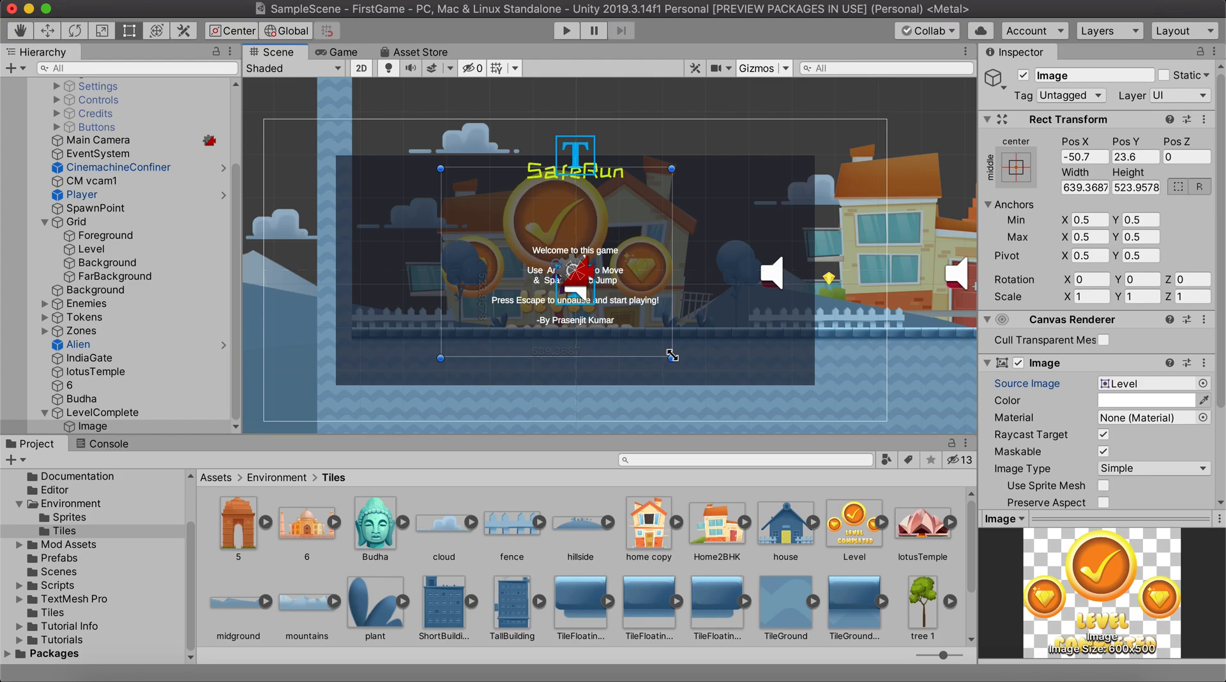
left_click(105, 412)
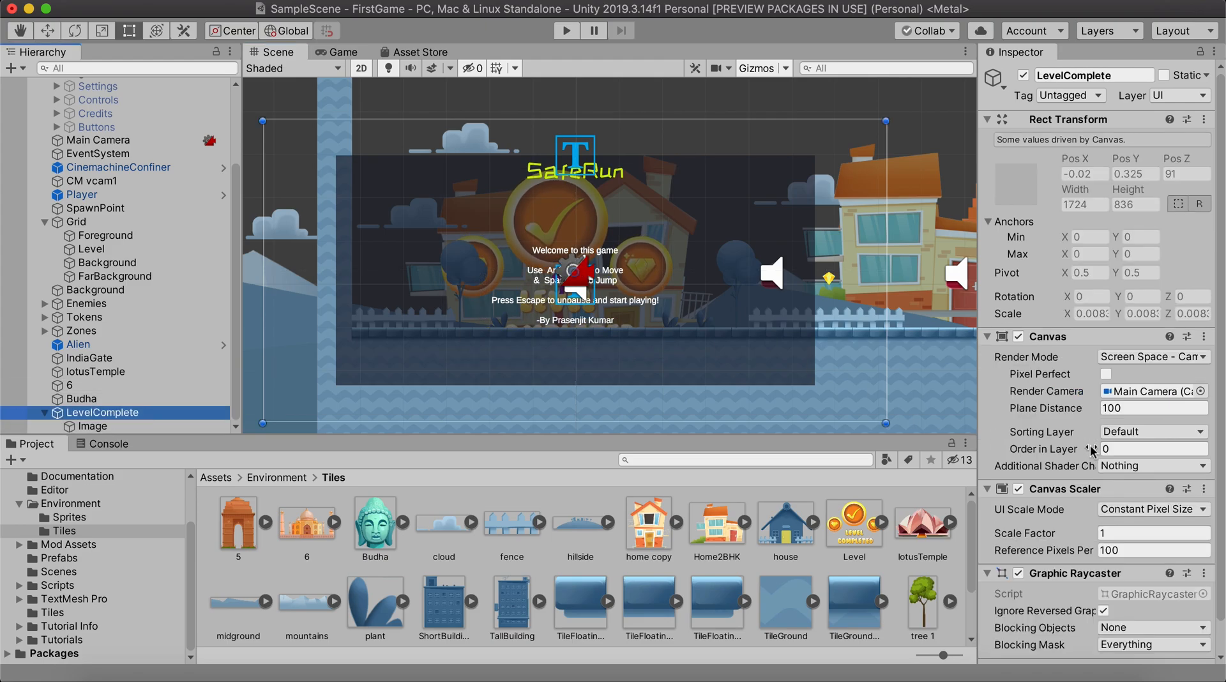
left_click(1119, 450)
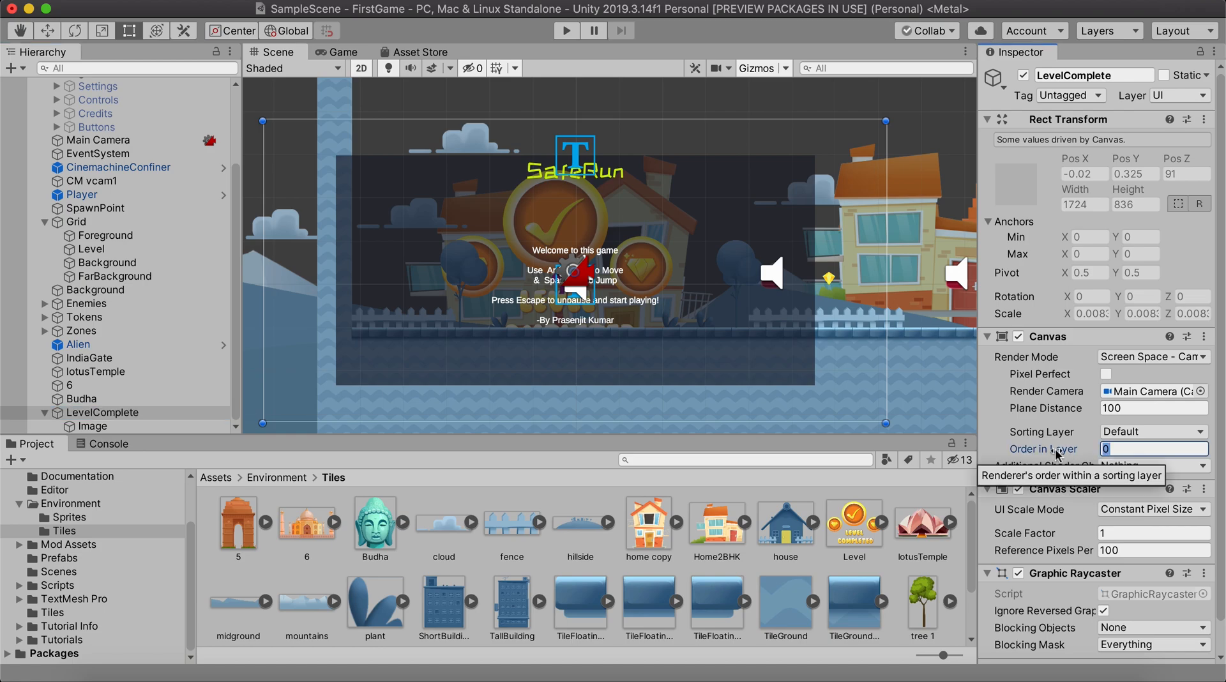
type("9")
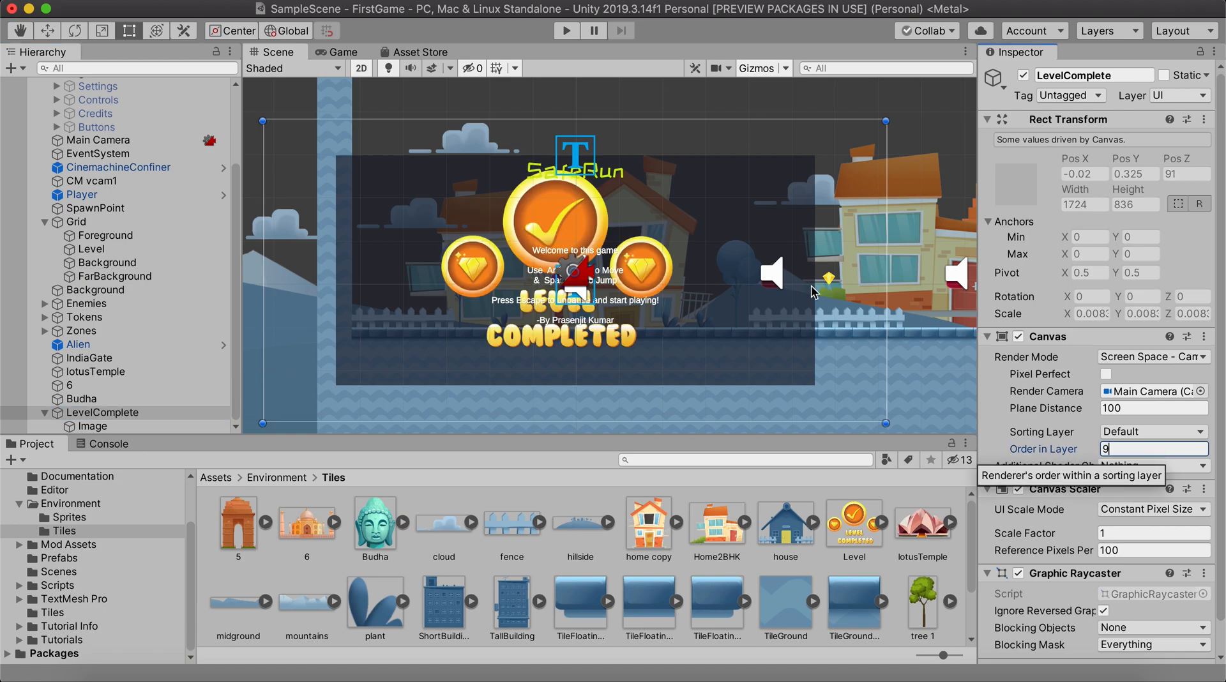
- Play-test the scene to check how the level-completed image displays, stop the run and inspect the Image object
left_click(573, 30)
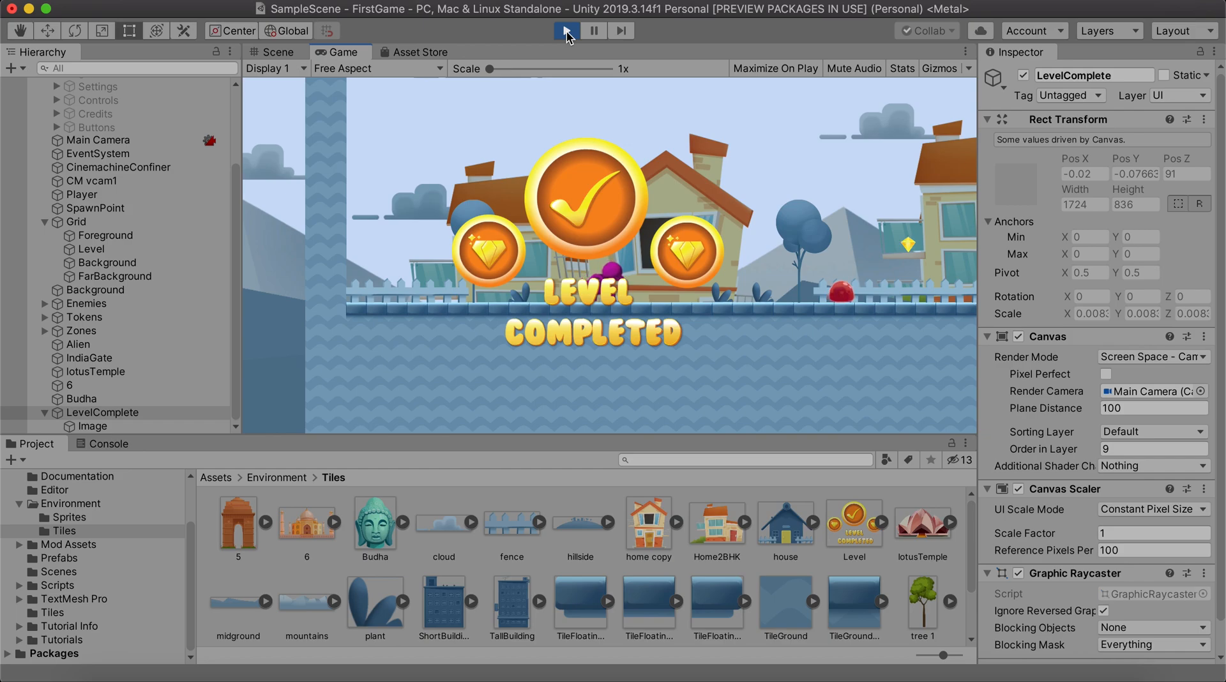
left_click(565, 31)
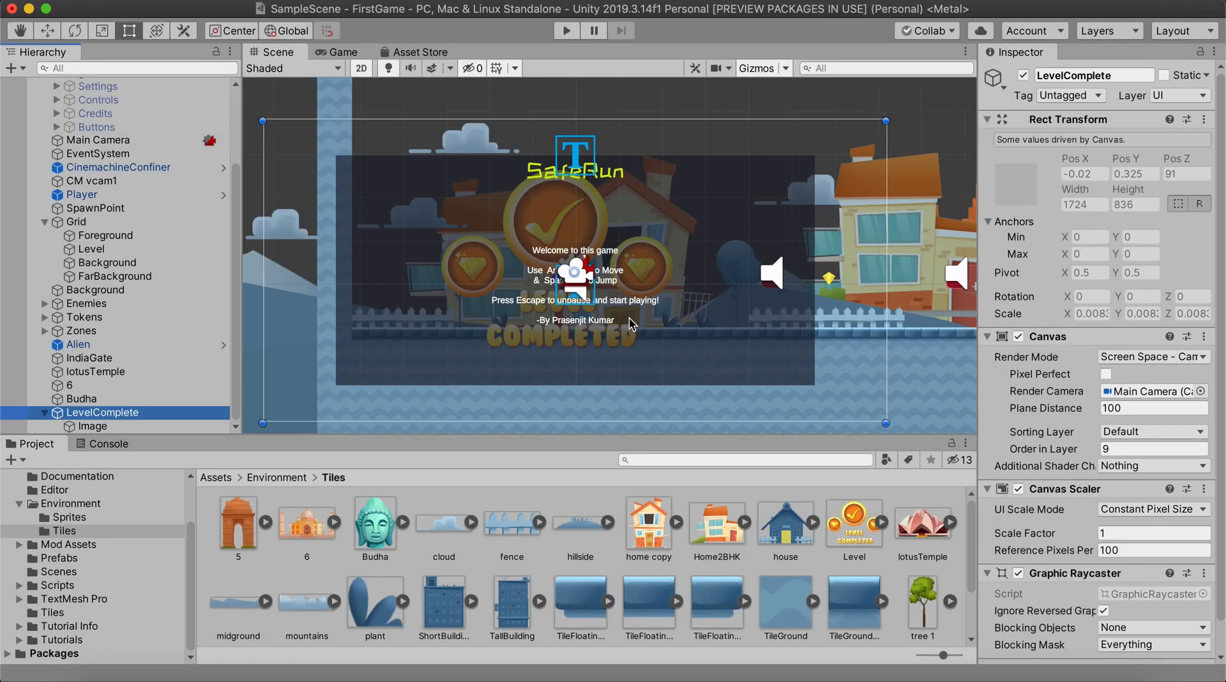
left_click(159, 425)
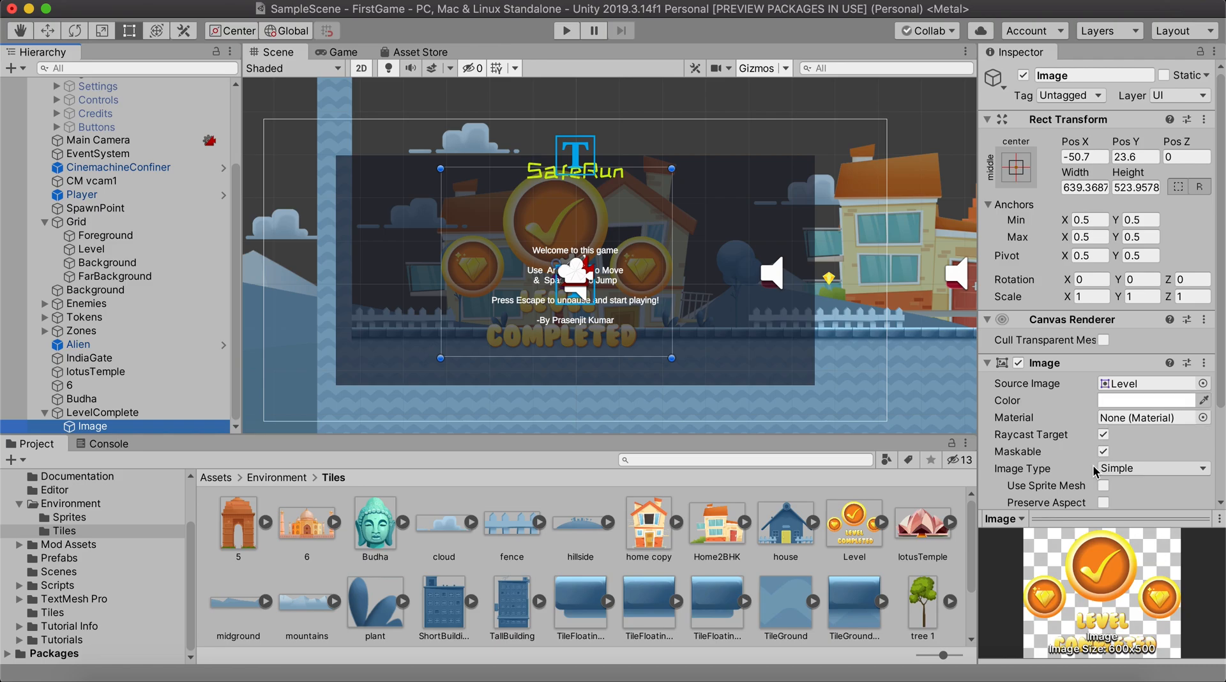
- Add a UI Panel as a child of the LevelComplete canvas
left_click(125, 413)
right_click(125, 412)
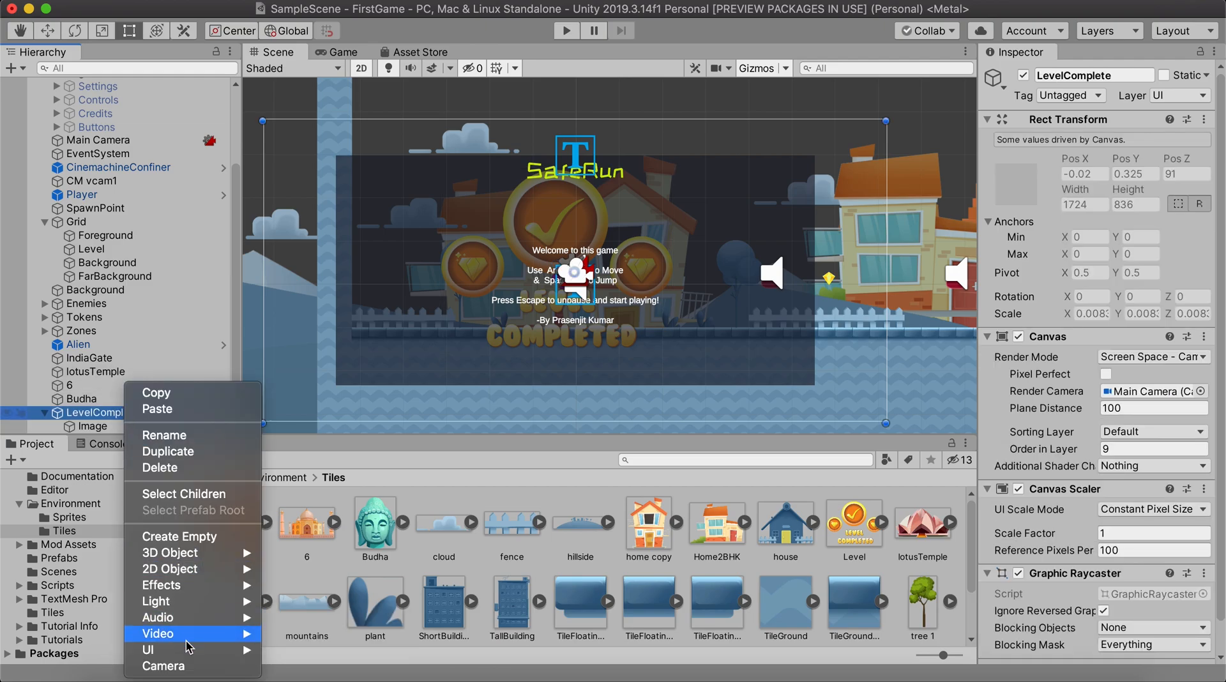
mouse_move(192, 650)
left_click(294, 634)
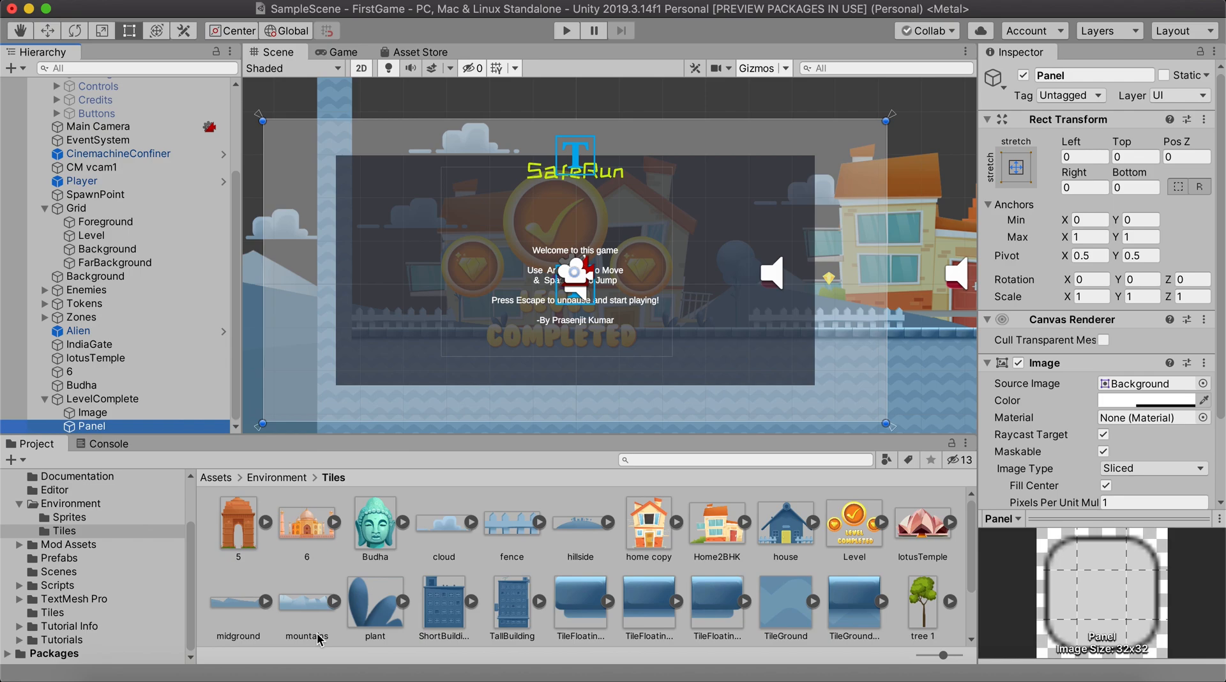
- Set the Panel's Color to semi-transparent dark grey, hexadecimal 3A3636
left_click(1128, 402)
left_click(67, 183)
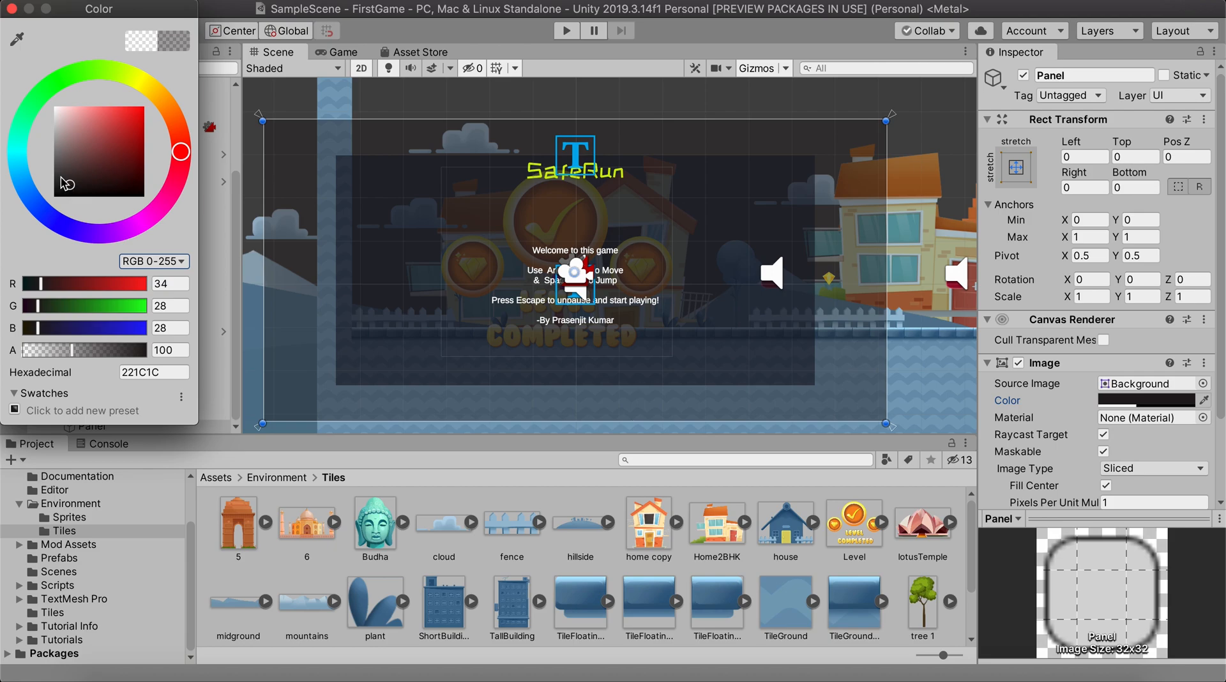
left_click_drag(63, 182, 61, 178)
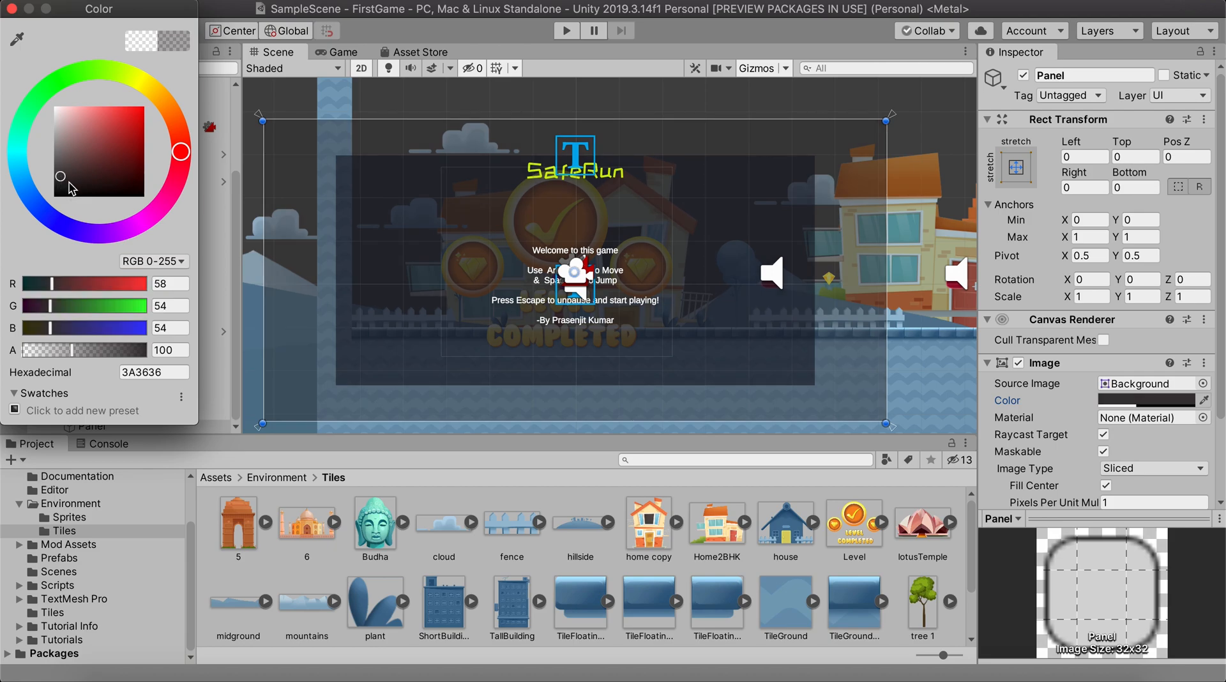
left_click(12, 8)
- Make the Image a child of the Panel inside the LevelComplete canvas
left_click(130, 415)
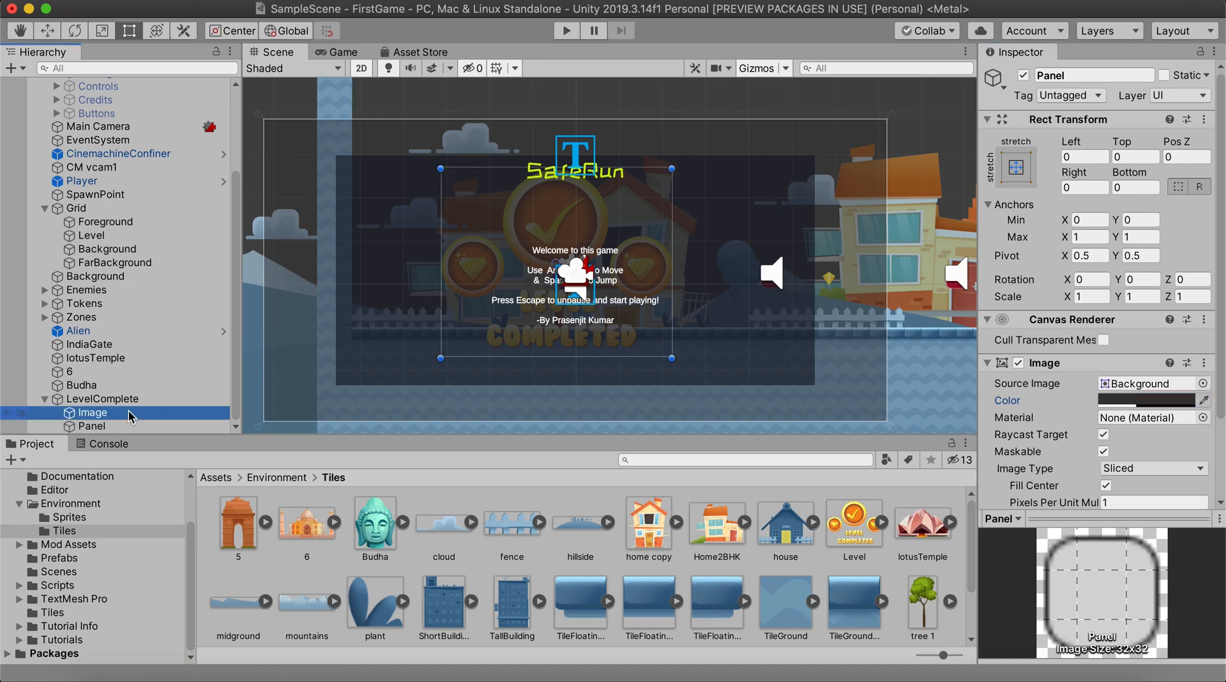
left_click_drag(94, 413, 103, 433)
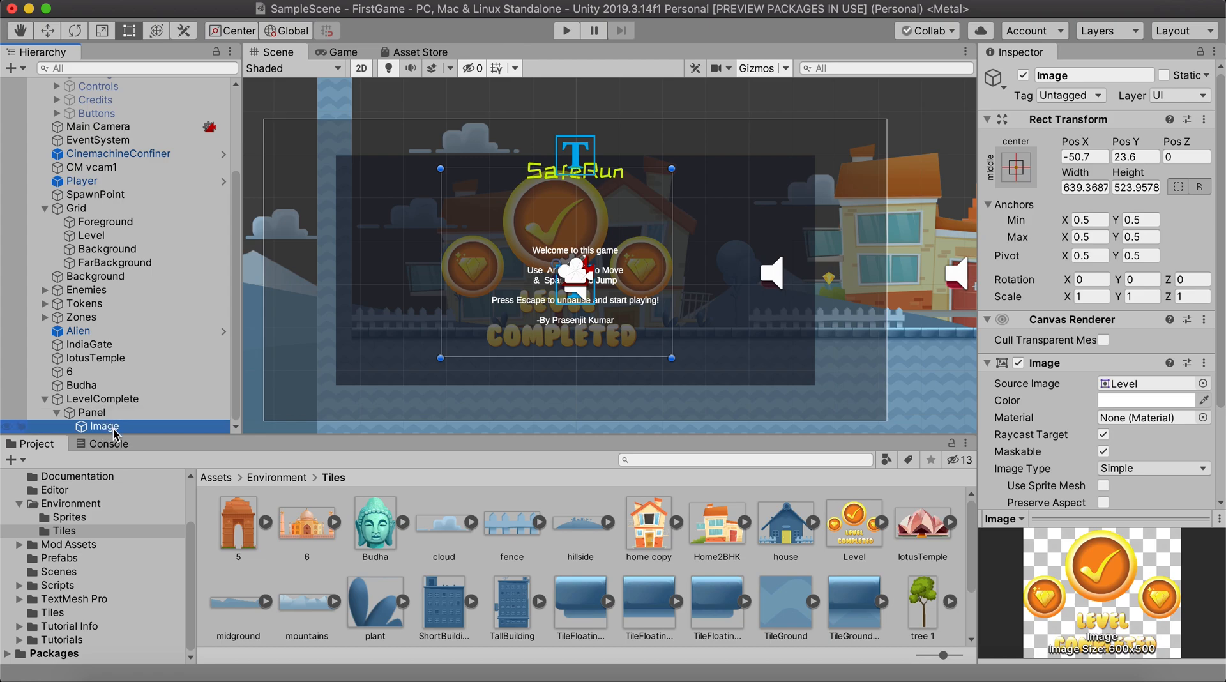
left_click(114, 427)
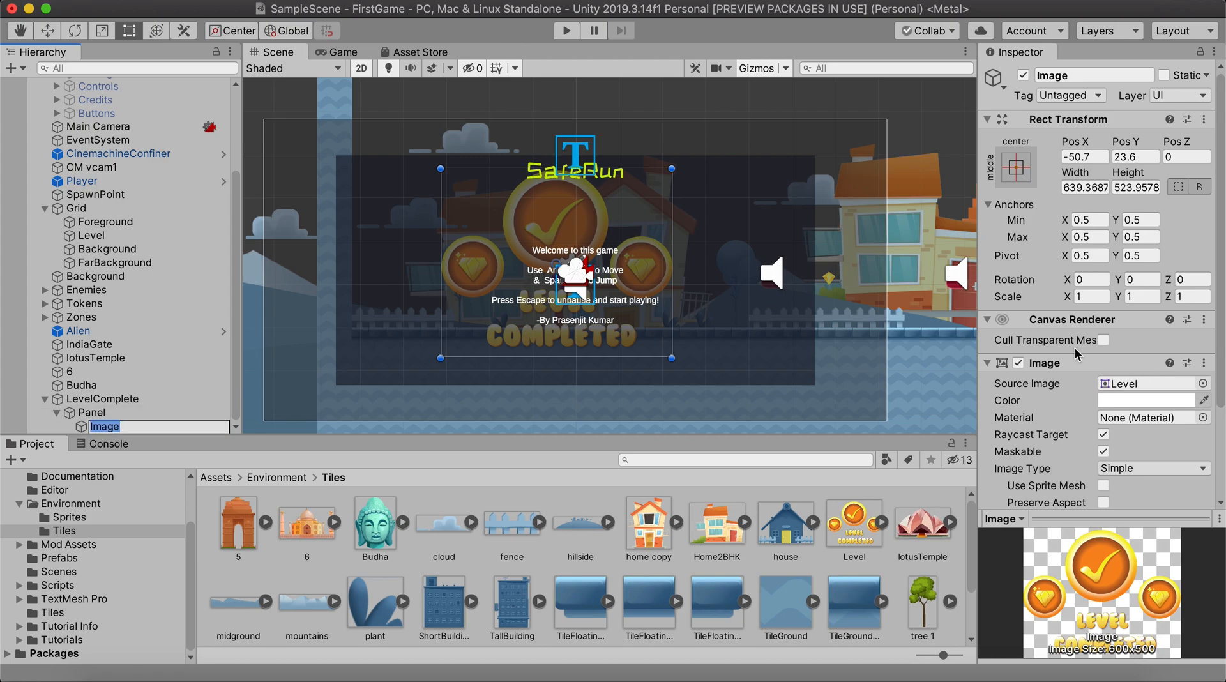
- Review the Image and Panel component settings and play-test the scene to check the level-completed screen over the dark panel
scroll(1066, 391, "down", 4)
scroll(1067, 391, "up", 4)
scroll(1066, 391, "down", 4)
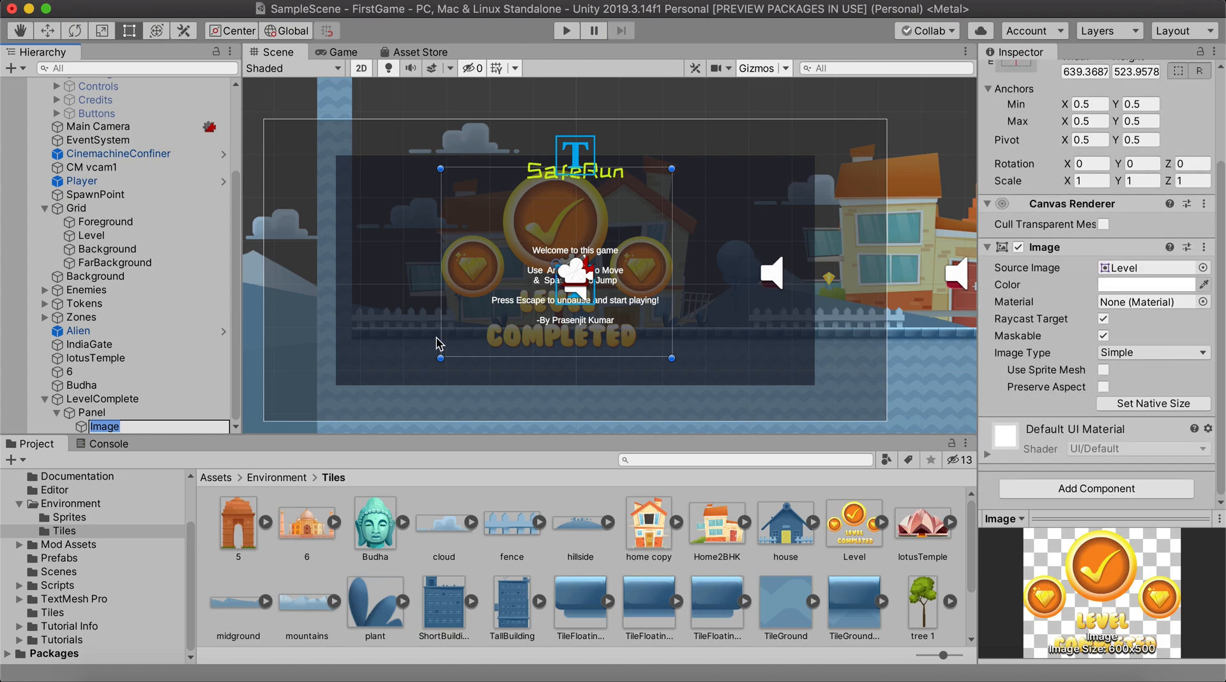
left_click(115, 413)
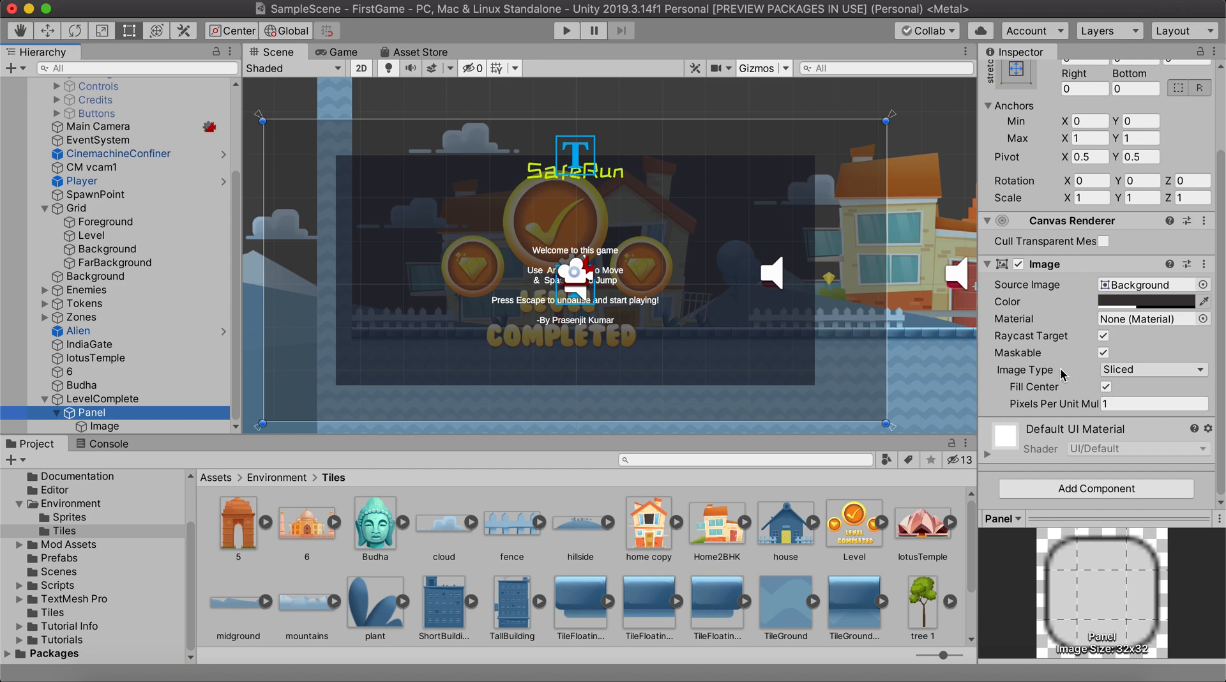
left_click(567, 30)
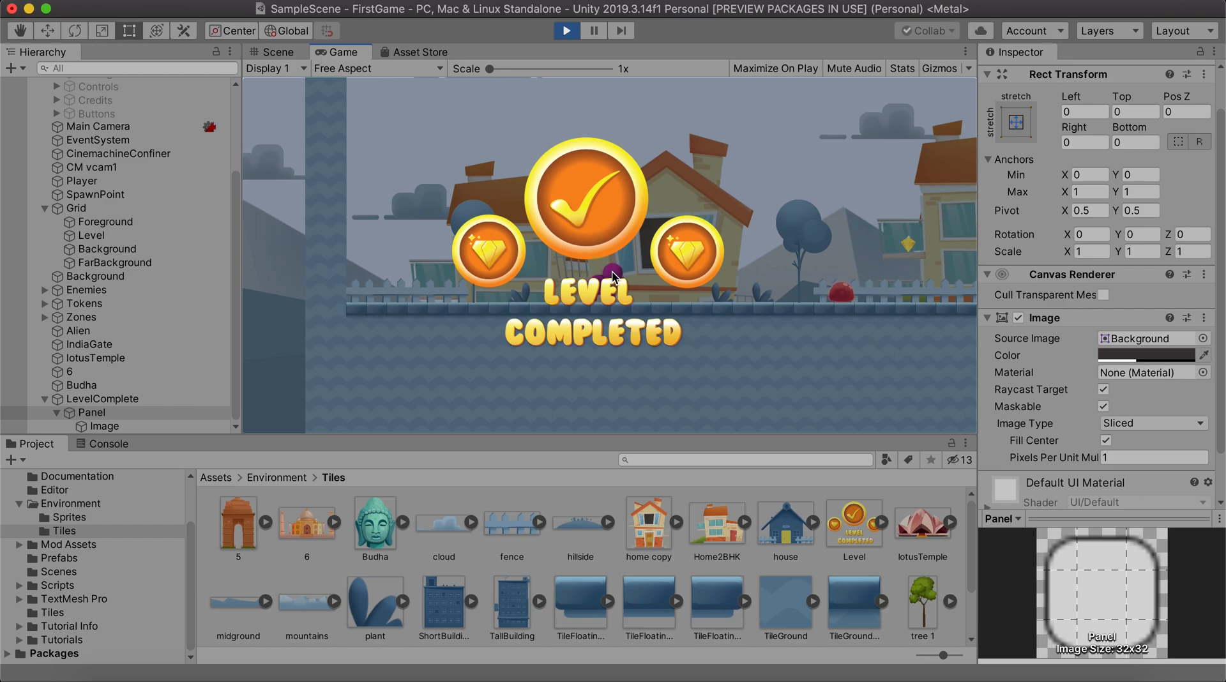
left_click(564, 32)
- Deactivate the LevelComplete canvas and collapse its children in the object tree
left_click(100, 399)
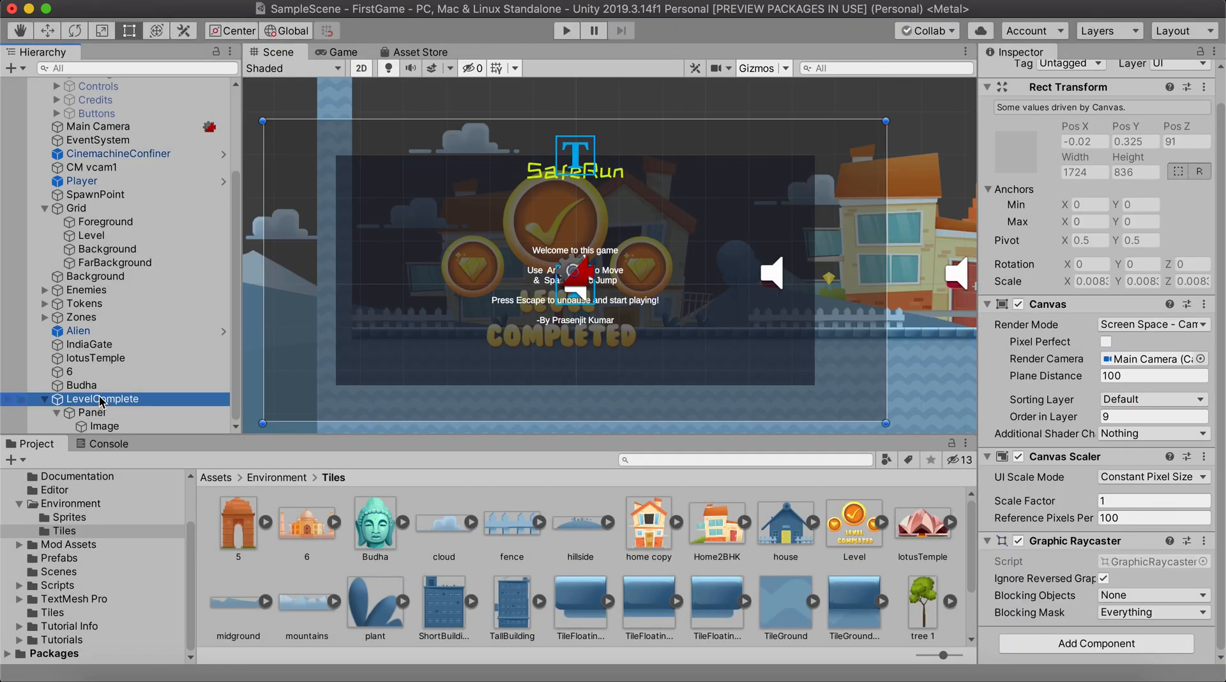
scroll(1038, 163, "up", 2)
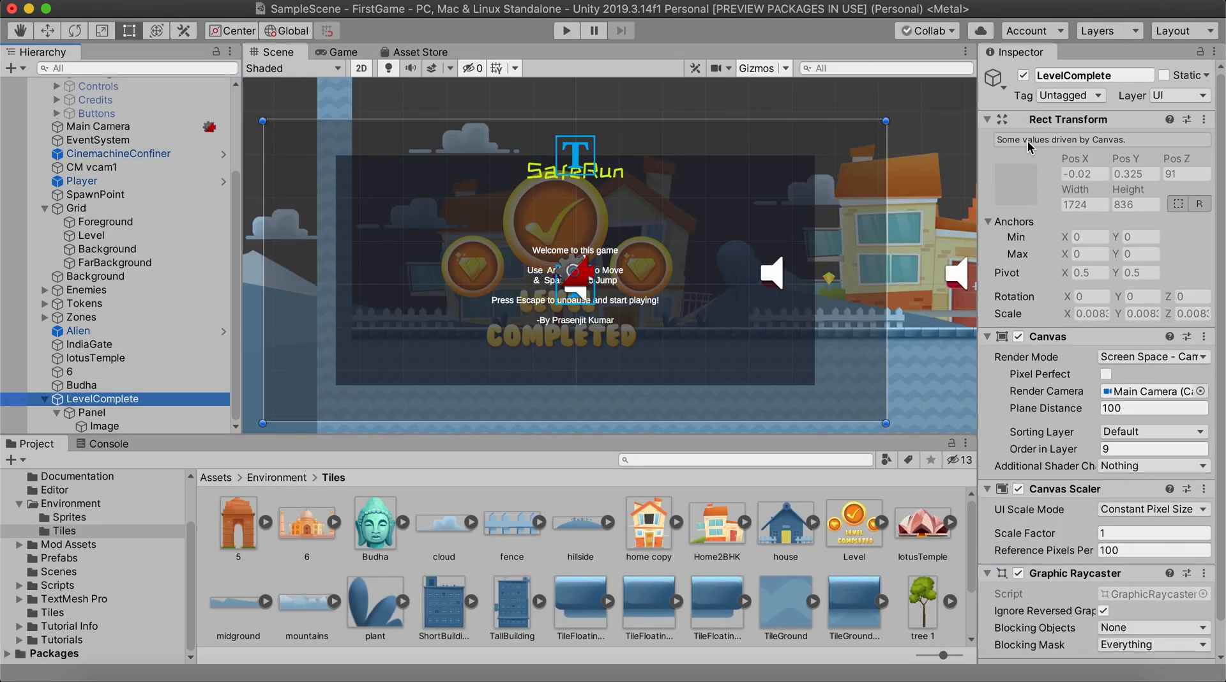
left_click(1023, 75)
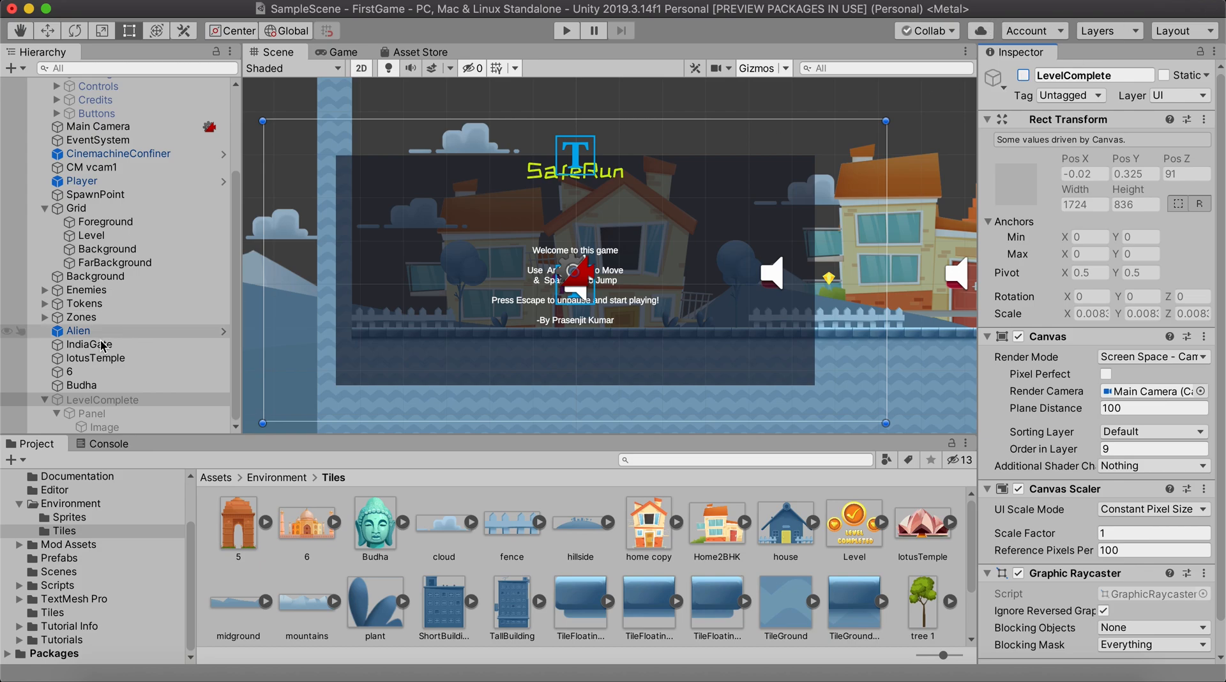
left_click(46, 401)
left_click(45, 399)
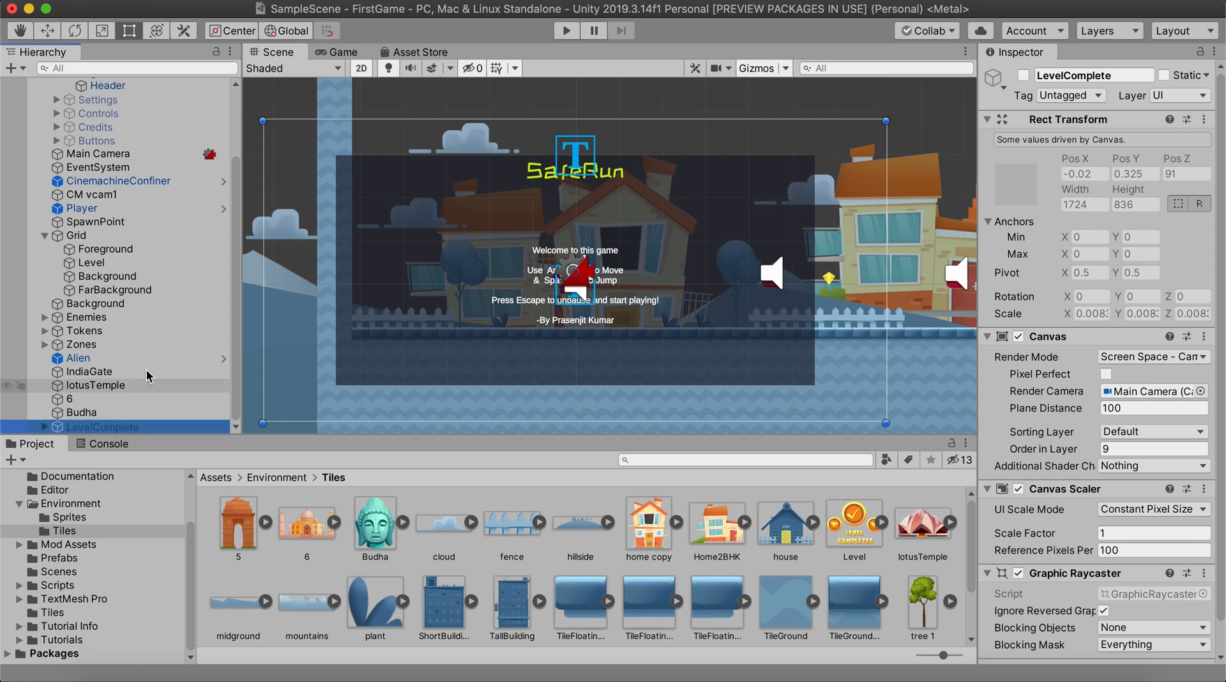
- Add a new 2D Sprite object to the scene and name it Colider
left_click(248, 3)
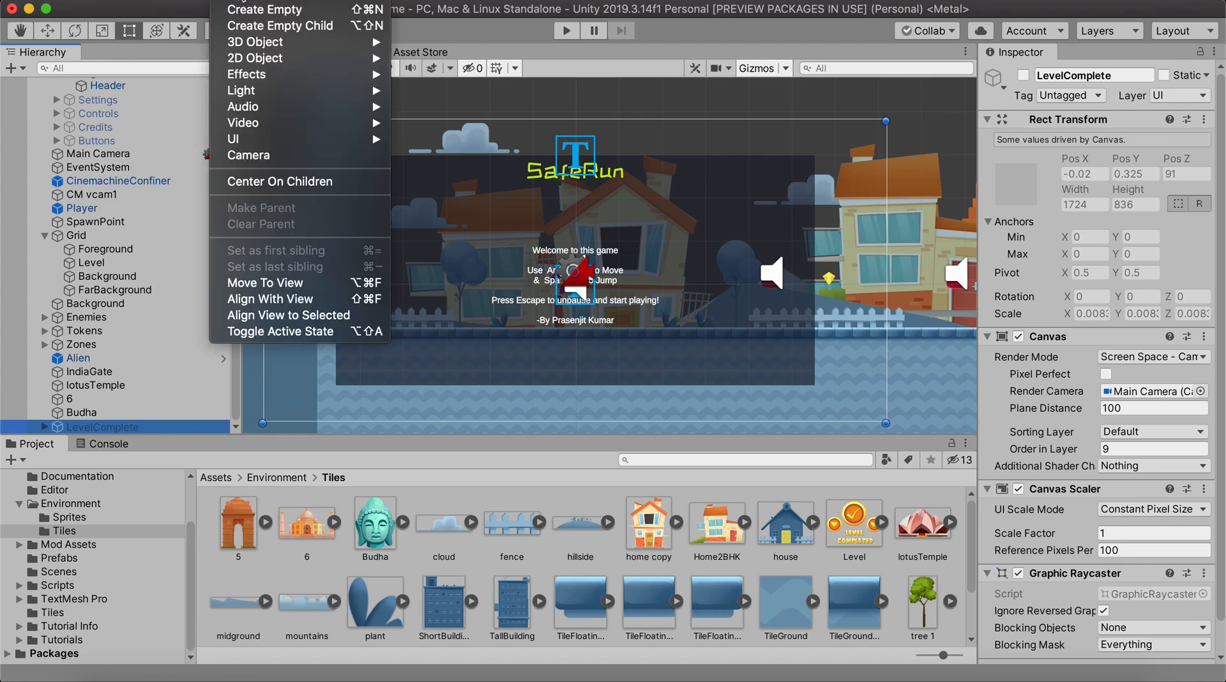
mouse_move(282, 61)
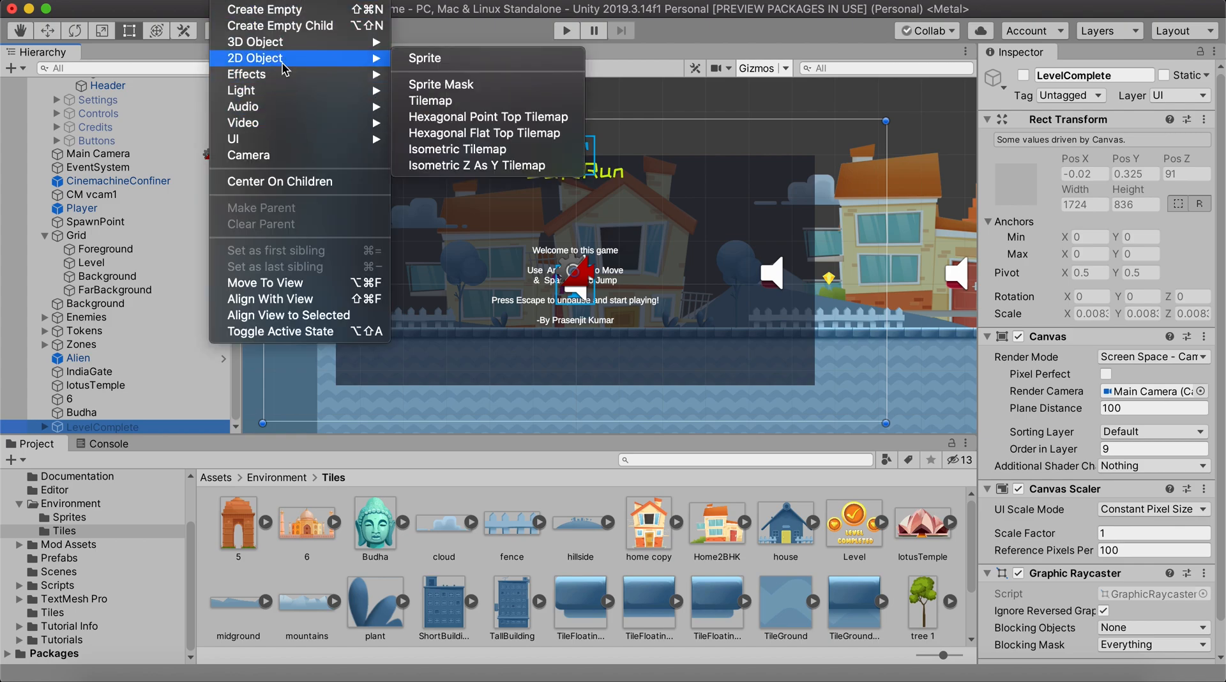
left_click(466, 69)
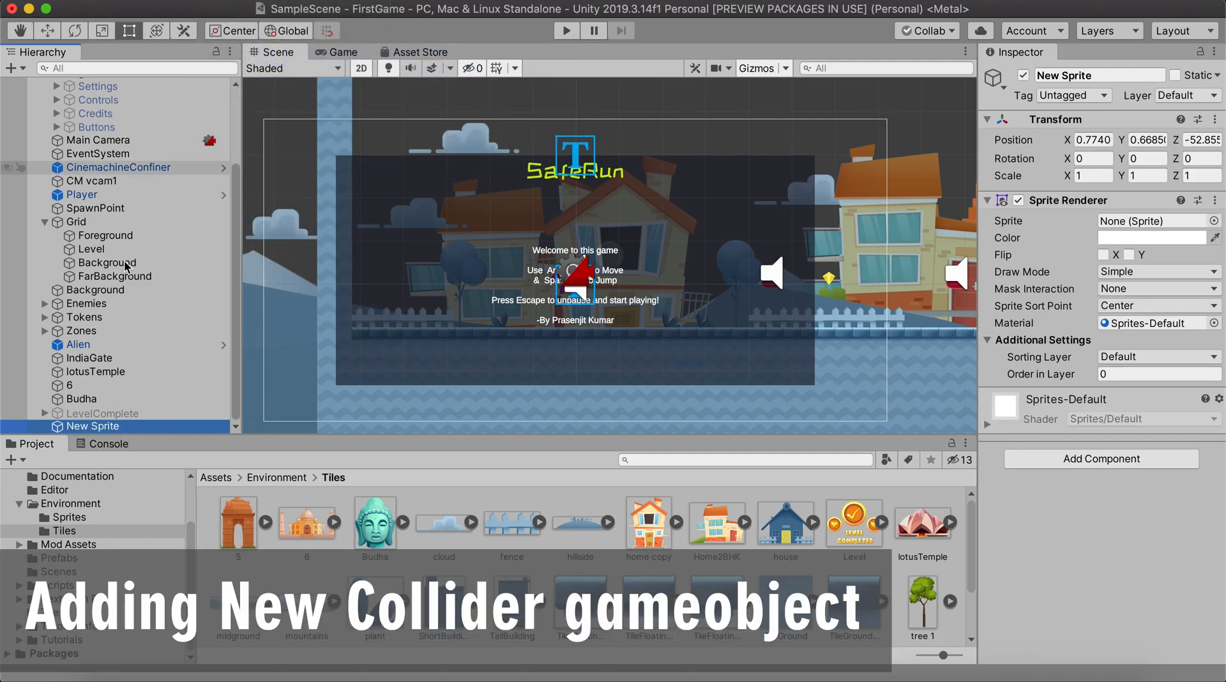
right_click(73, 432)
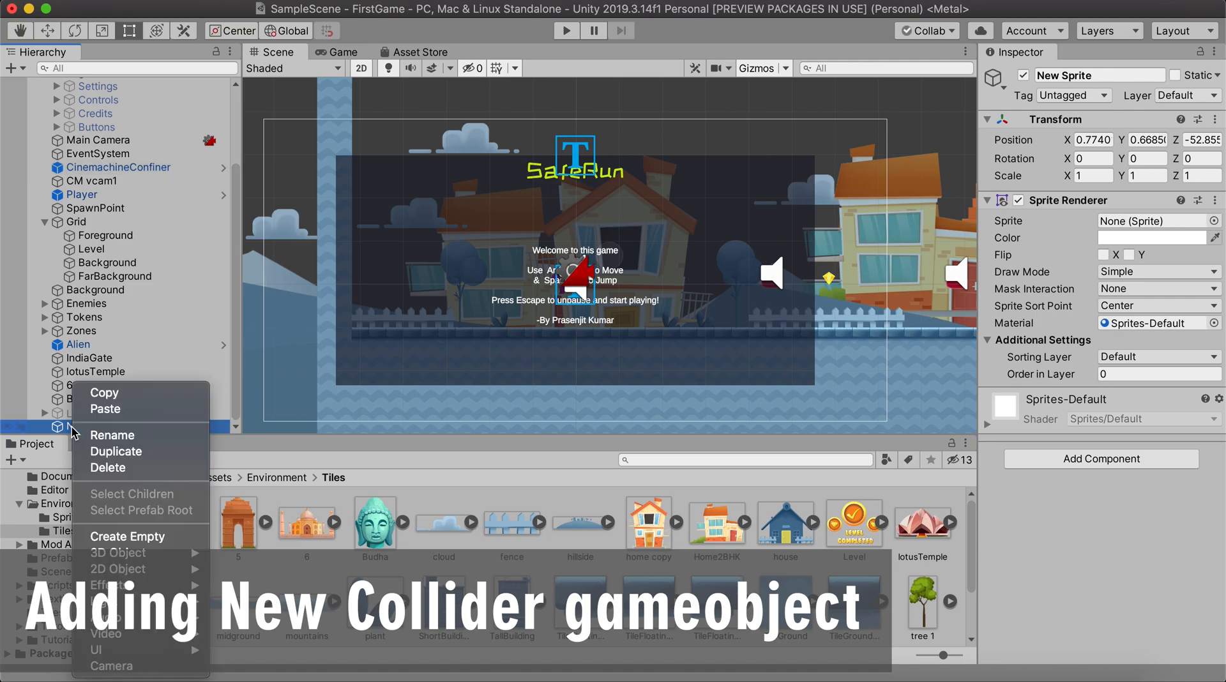
left_click(124, 439)
type("Col")
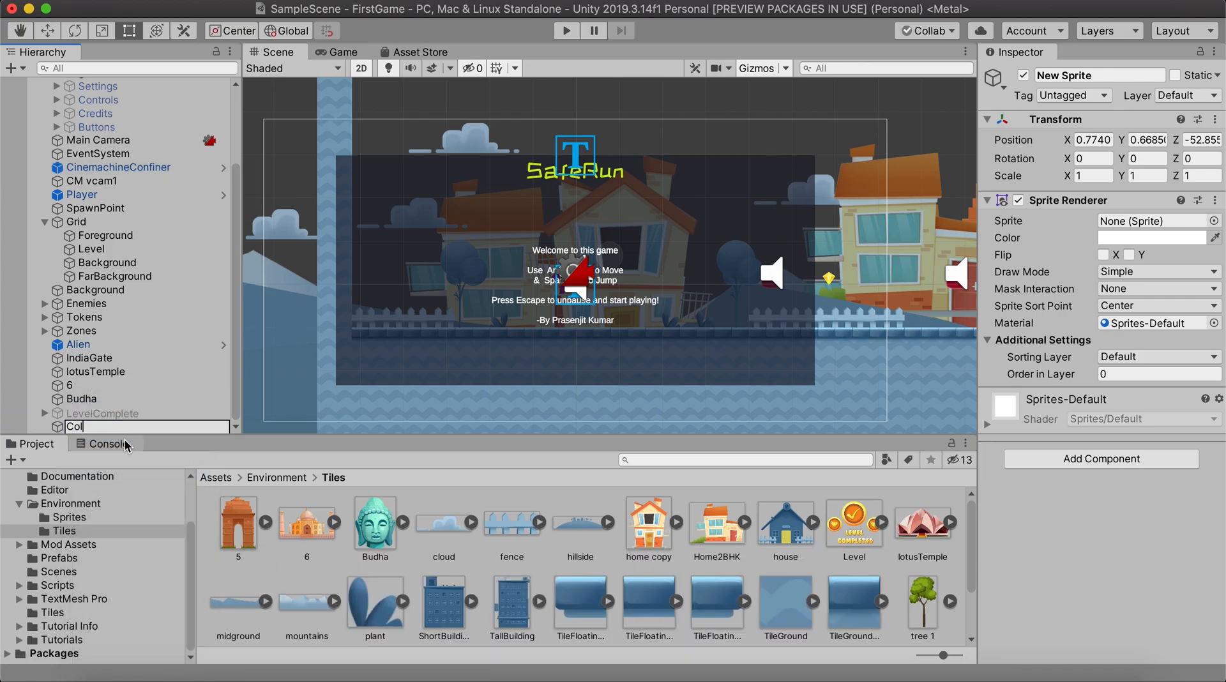
type("ider")
key("Return")
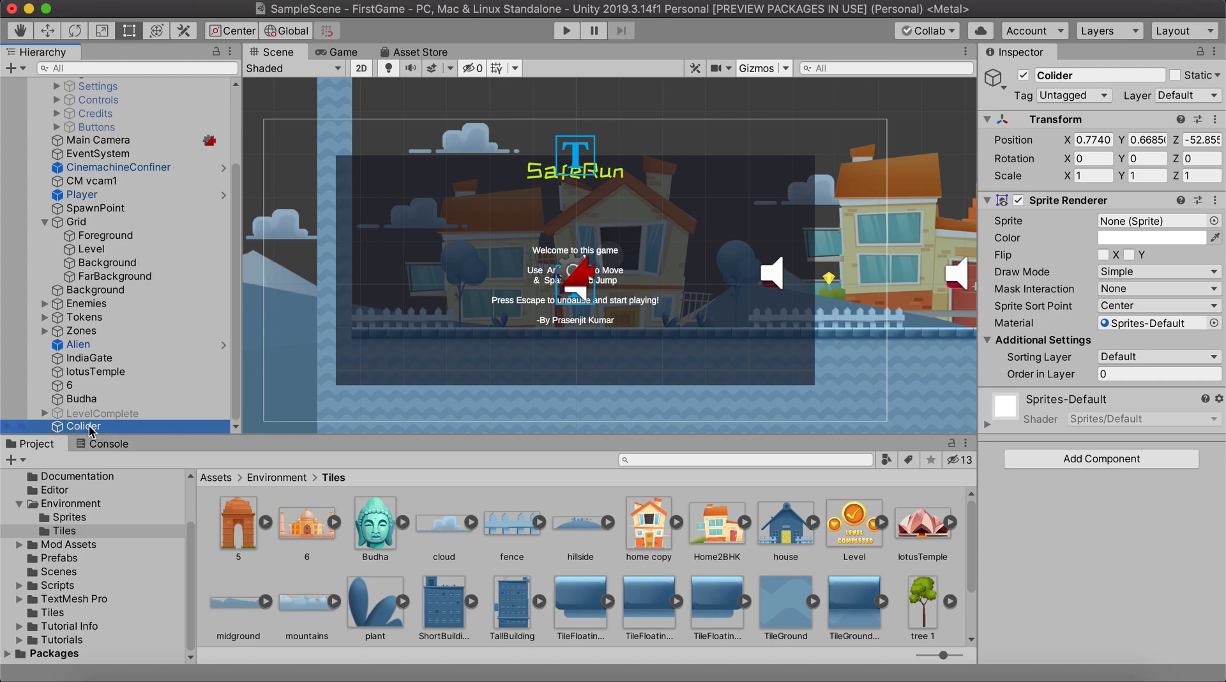
- Assign the TileGround sprite to the Colider object and enlarge it to a scale of about 2.1
left_click(1214, 221)
type("tile")
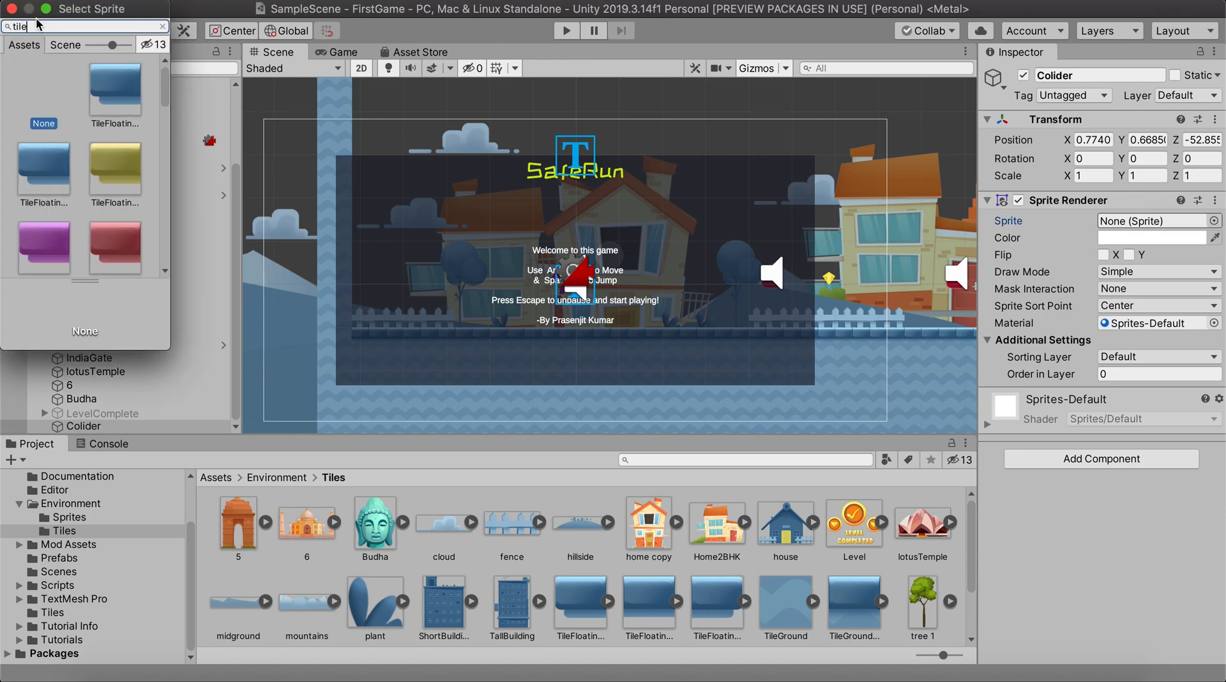
type("g")
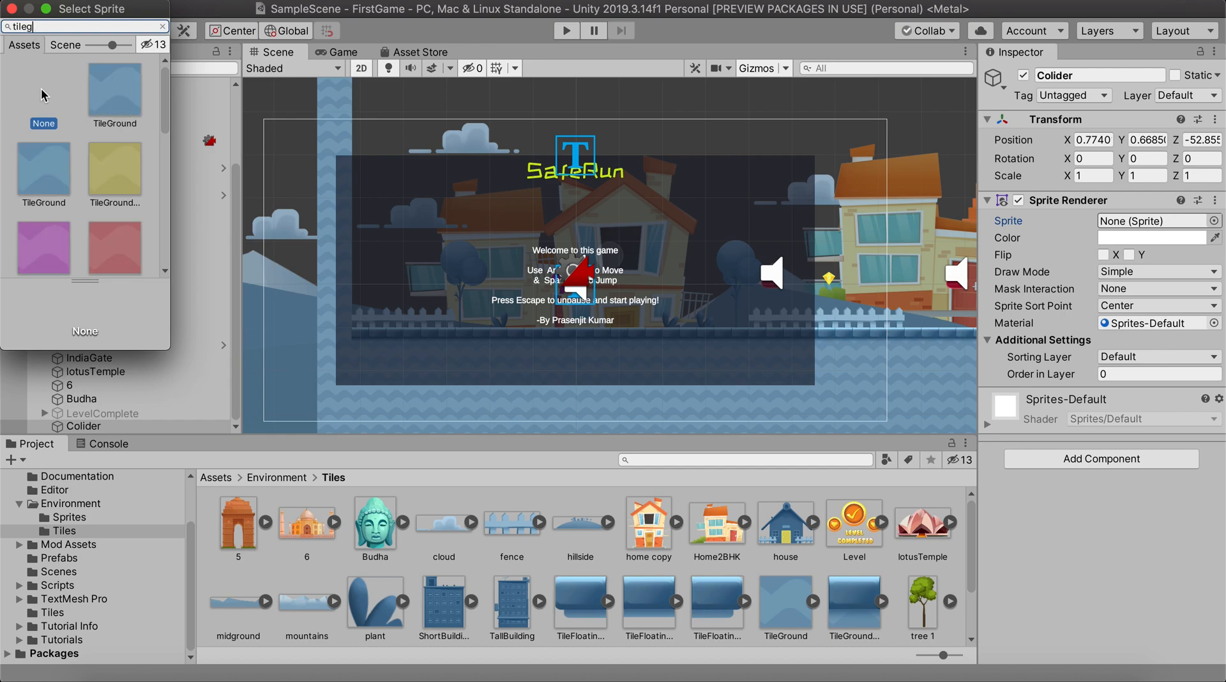
left_click(43, 171)
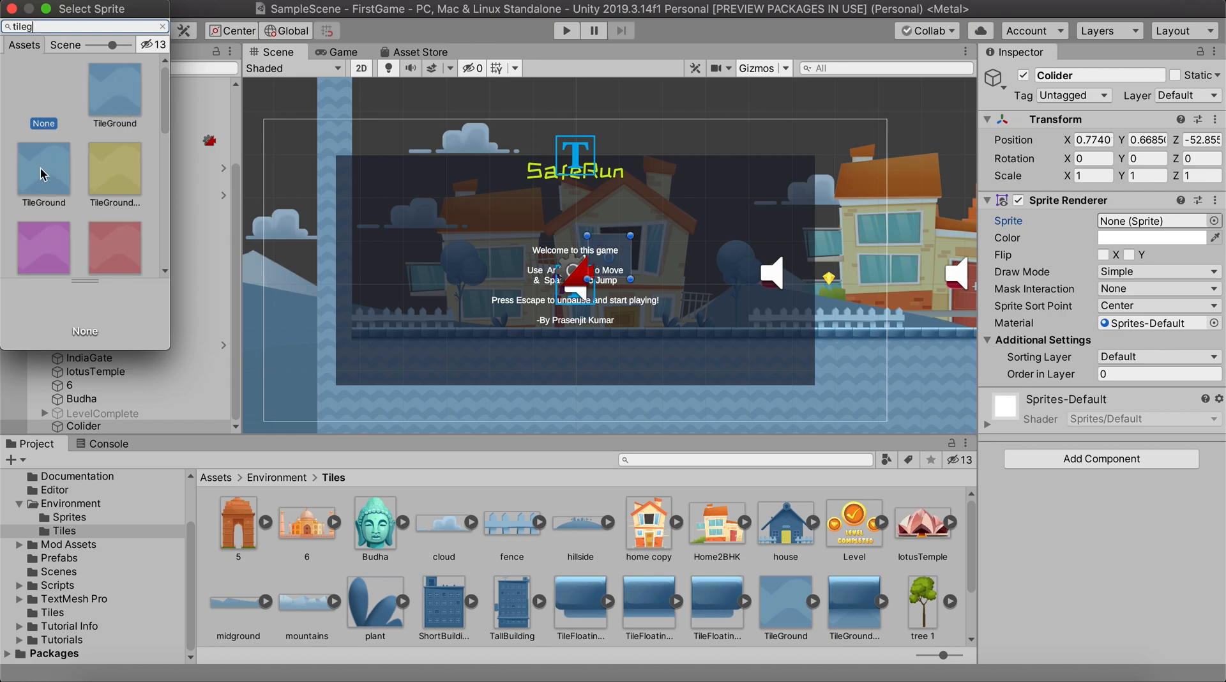
left_click(11, 11)
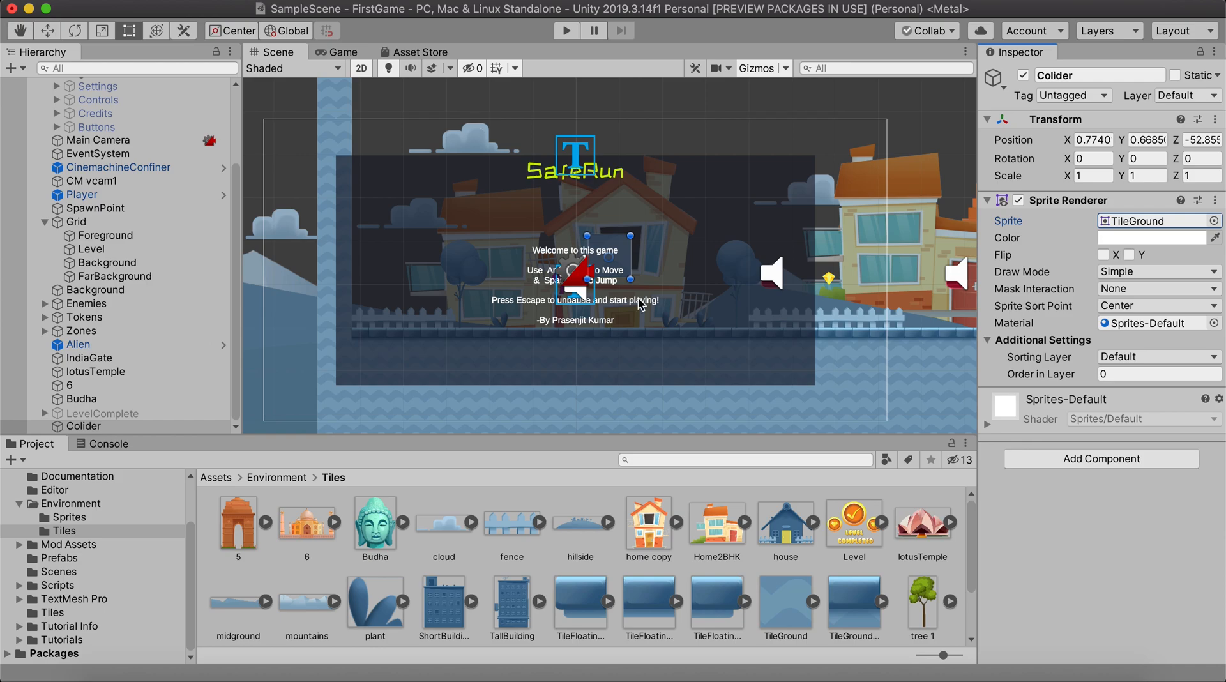
left_click_drag(636, 279, 679, 327)
- Deactivate the UI Canvas and move the Colider sprite beside the central house, to about X 3.46, Y 0.06
scroll(108, 249, "up", 3)
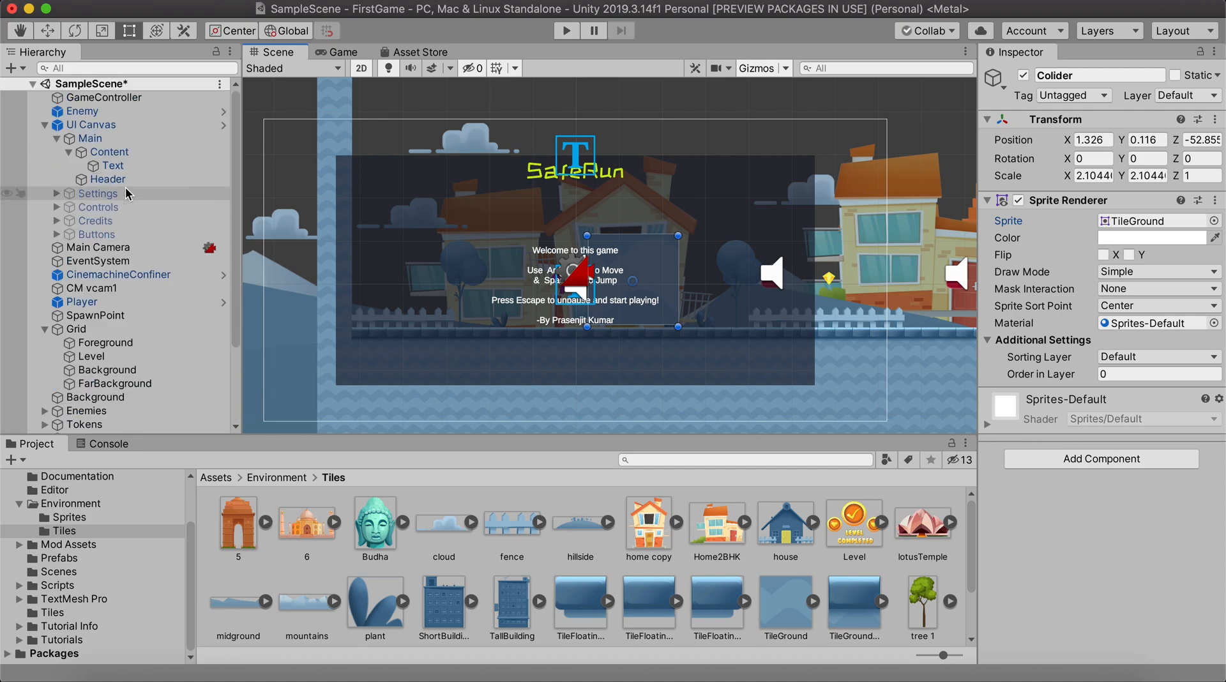
left_click(96, 125)
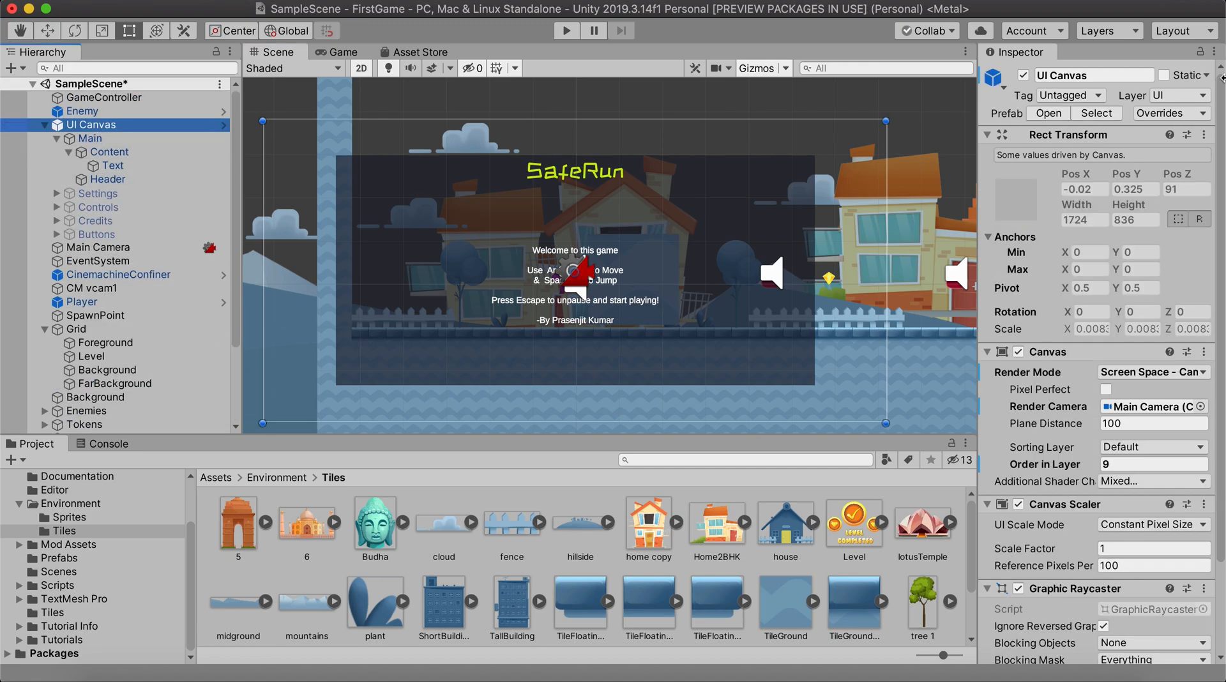
left_click(1023, 75)
left_click(653, 291)
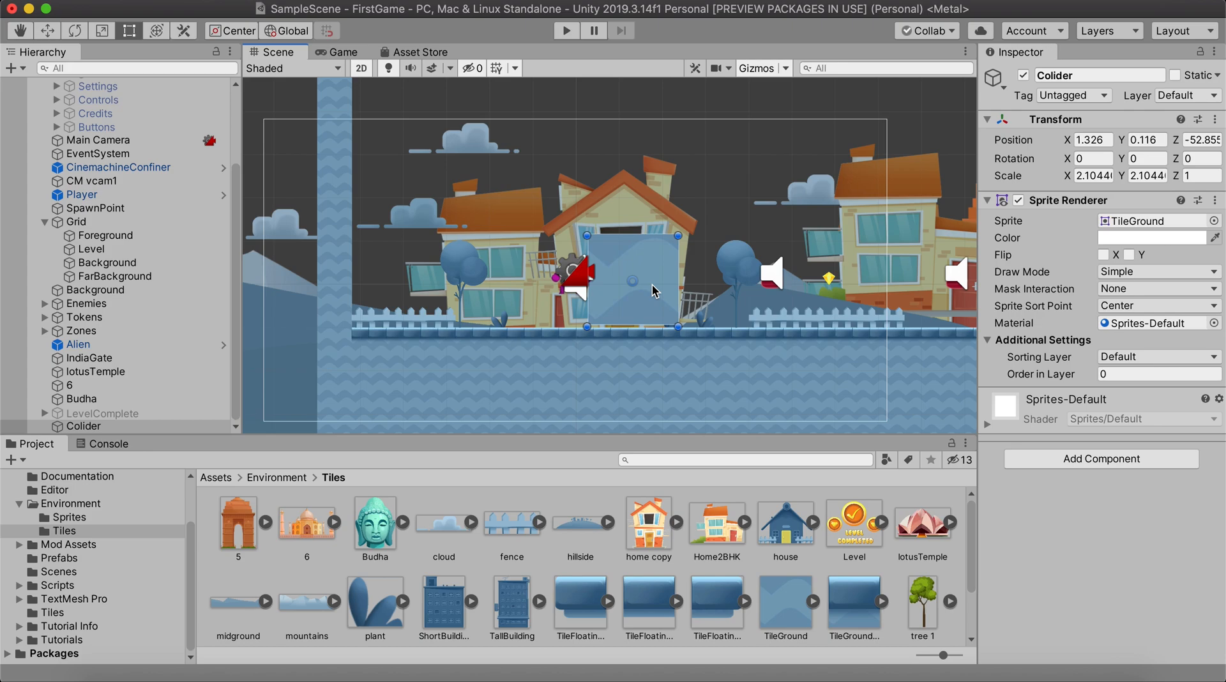
left_click_drag(656, 269, 749, 271)
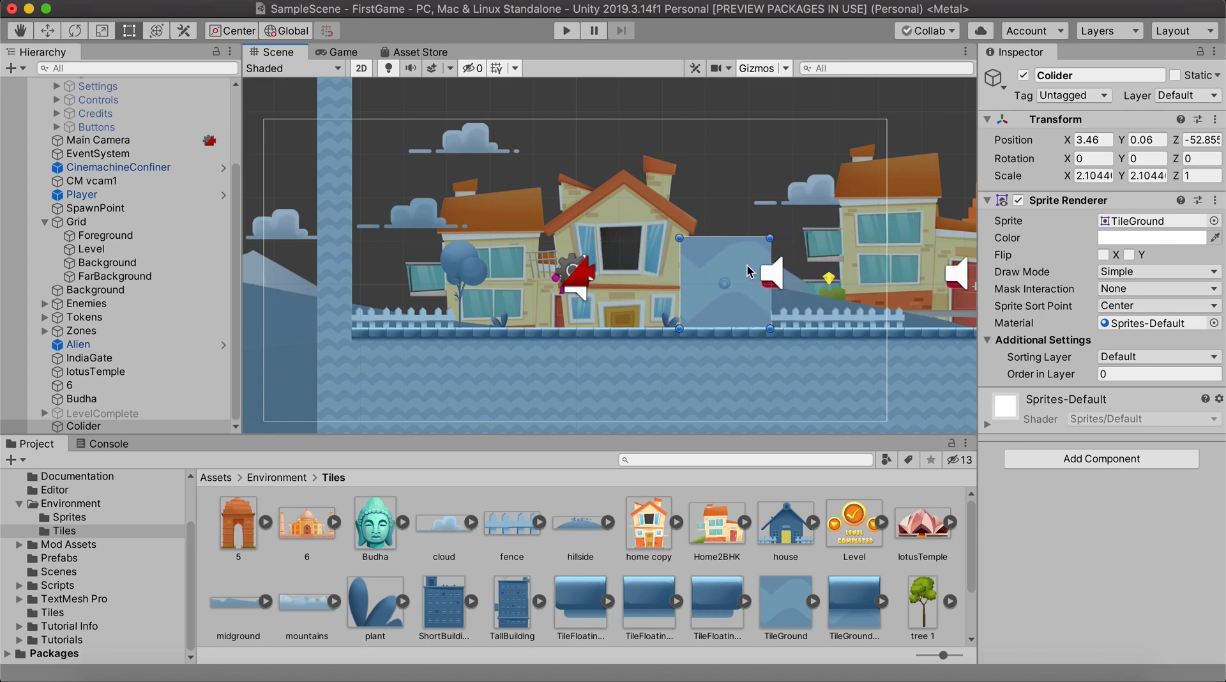
- Shift the Colider sprite to about X 3.11, Y 0.04 and give it a Box Collider 2D with Is Trigger enabled
left_click_drag(748, 272, 732, 275)
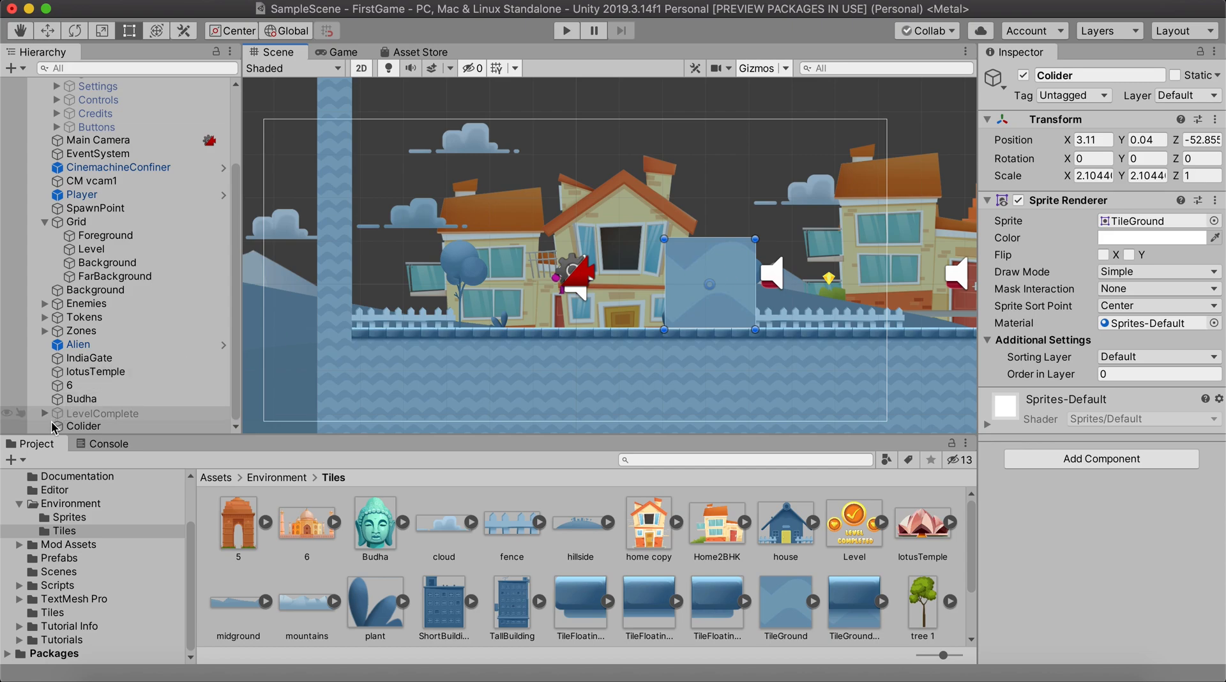
left_click(1098, 459)
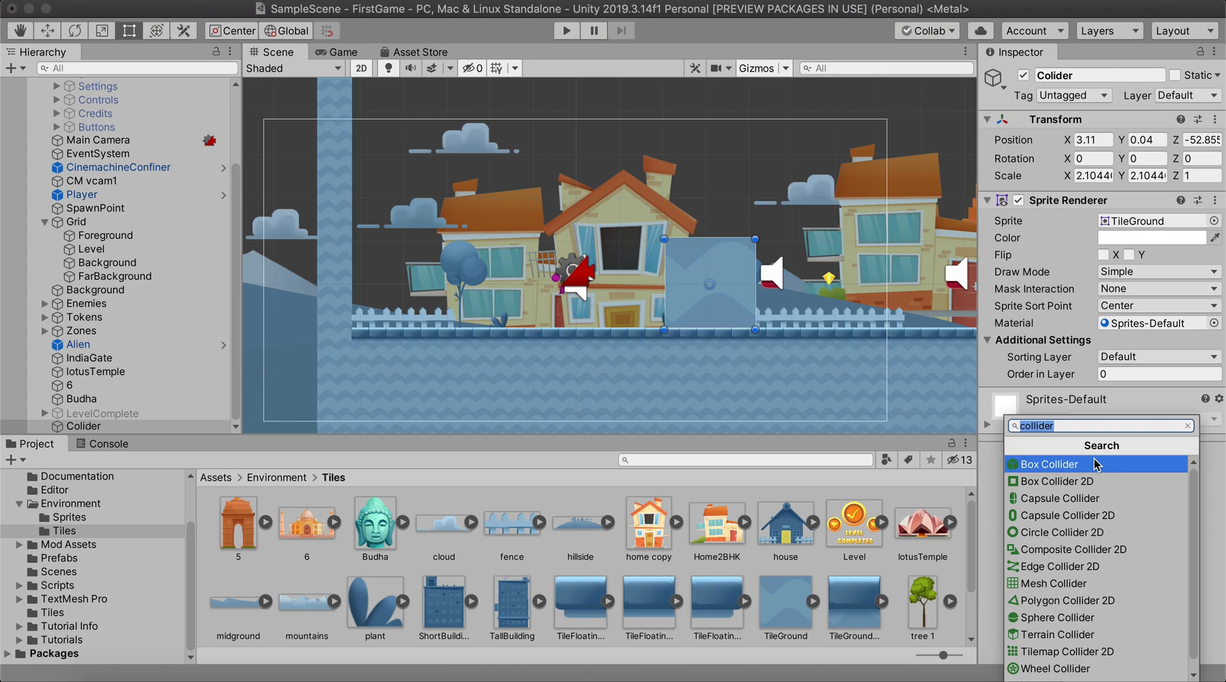
key("Right")
left_click(1065, 481)
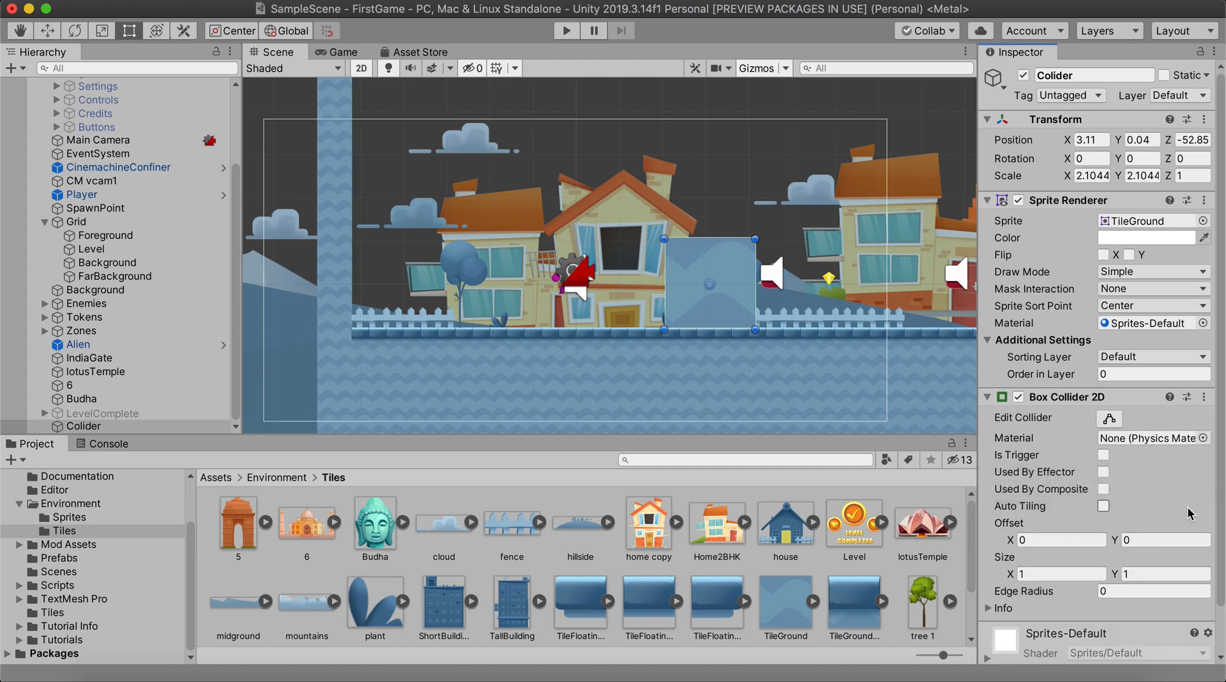
left_click(1104, 456)
- Add the Simple Trigger script to the Colider object with Player as its Trigger Body and one On Trigger Enter entry
scroll(1148, 506, "down", 2)
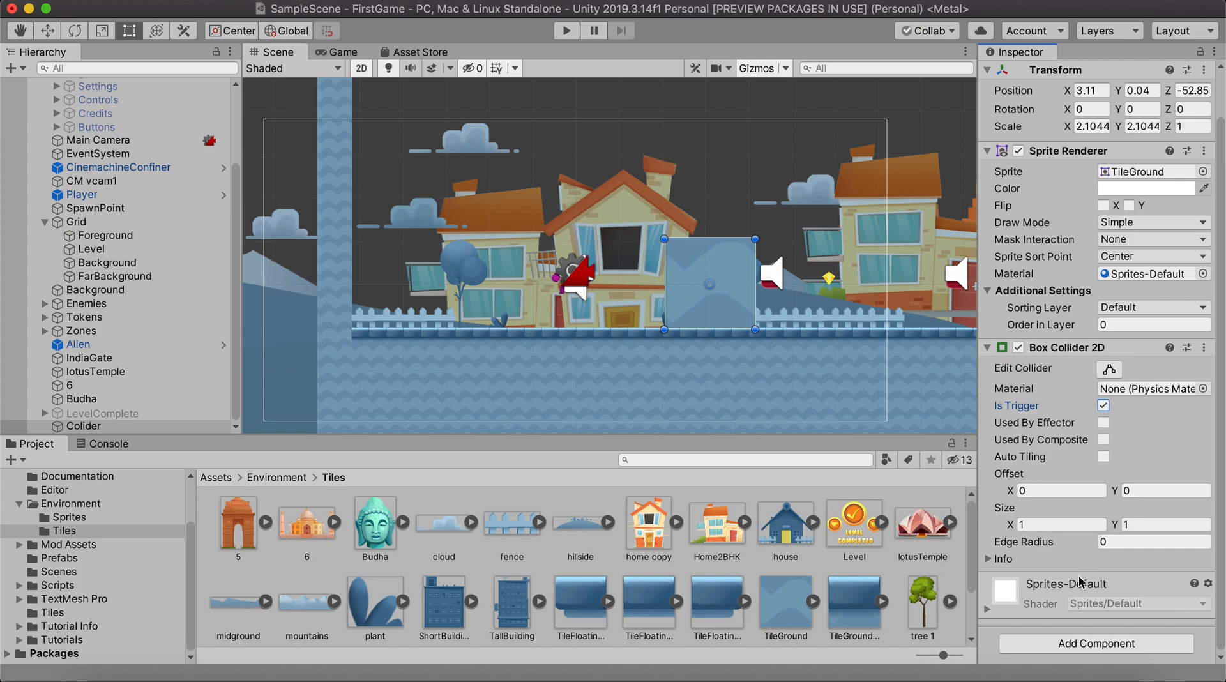
left_click(1080, 644)
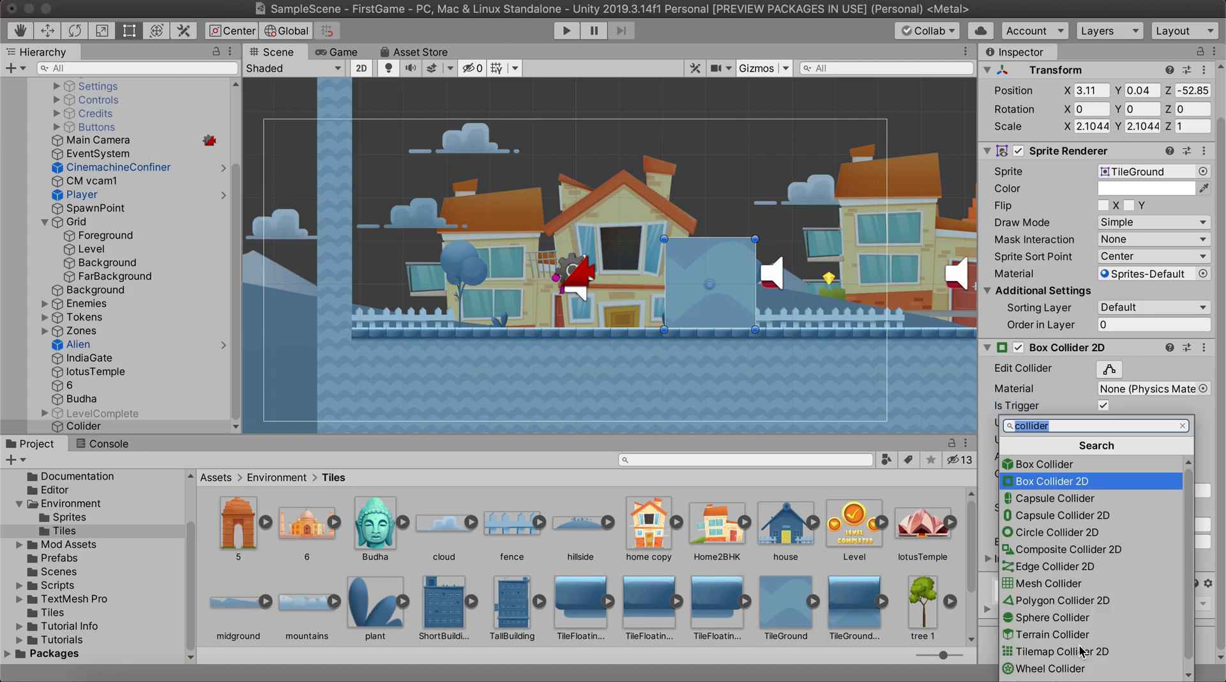
type("s")
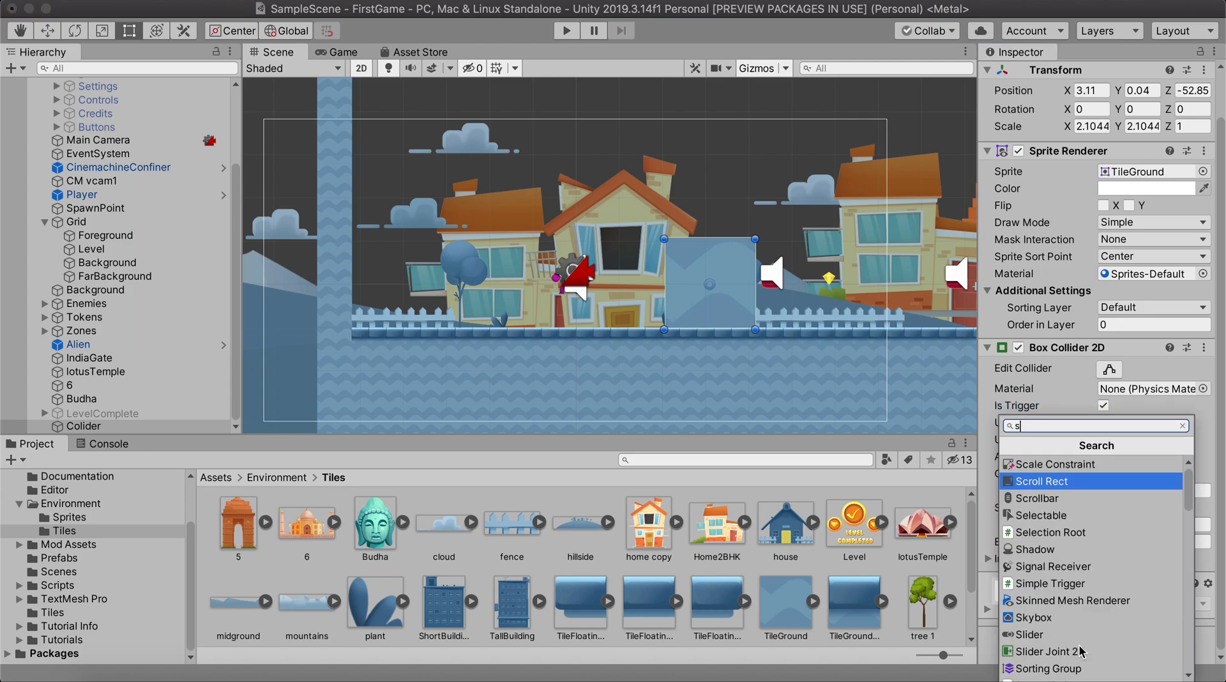
key("BackSpace")
type("tri")
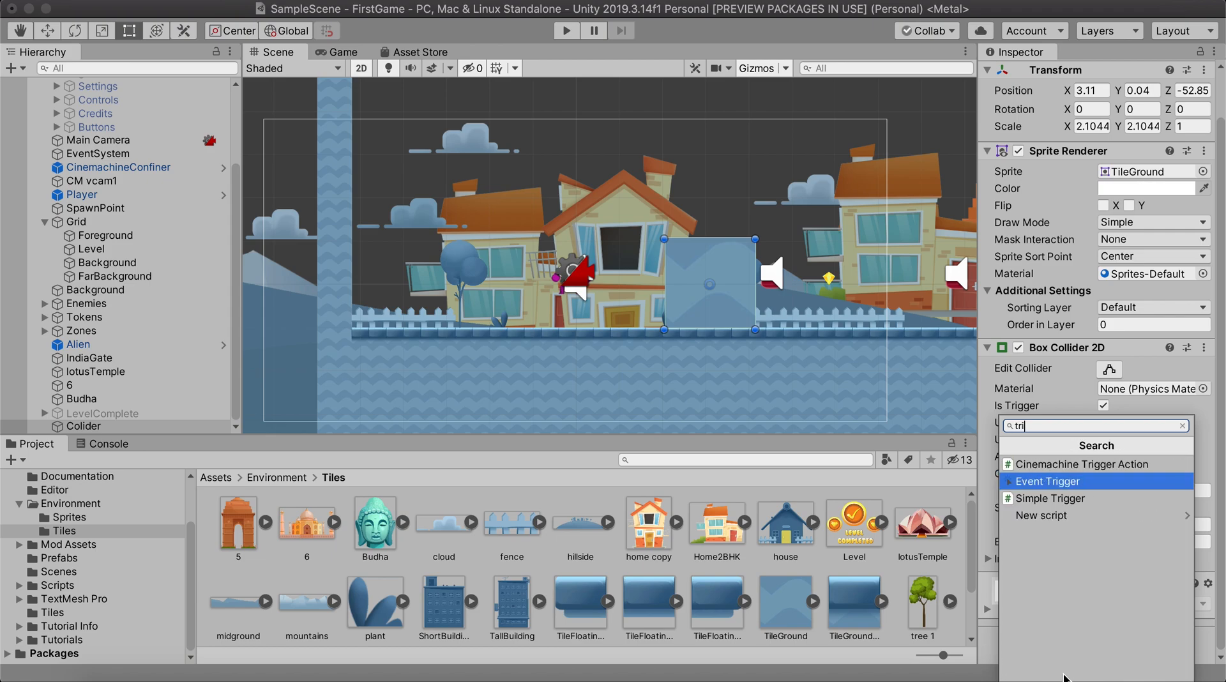
left_click(1058, 505)
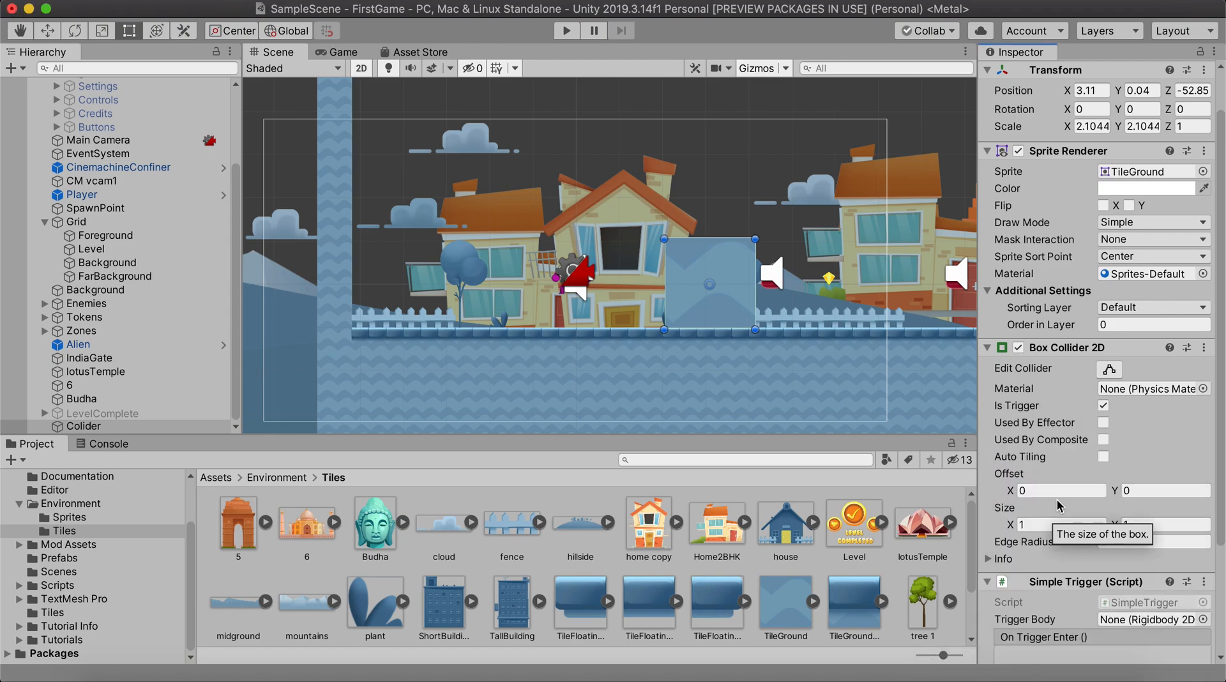
scroll(1029, 539, "down", 5)
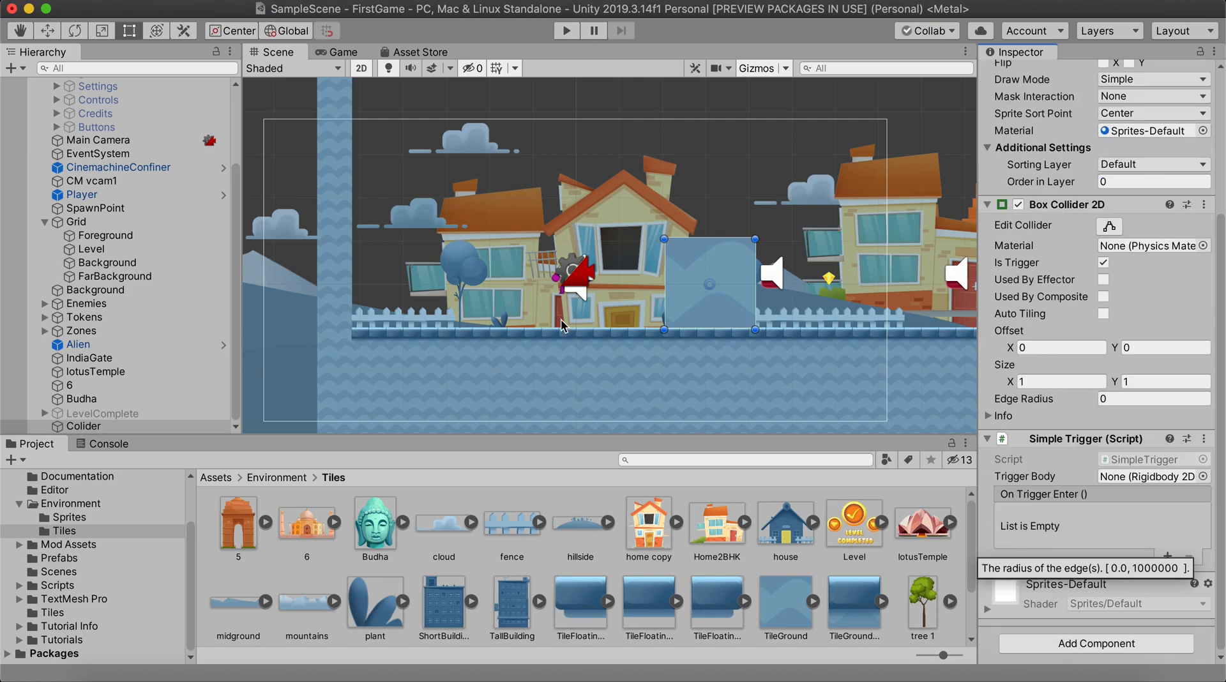
left_click(1167, 556)
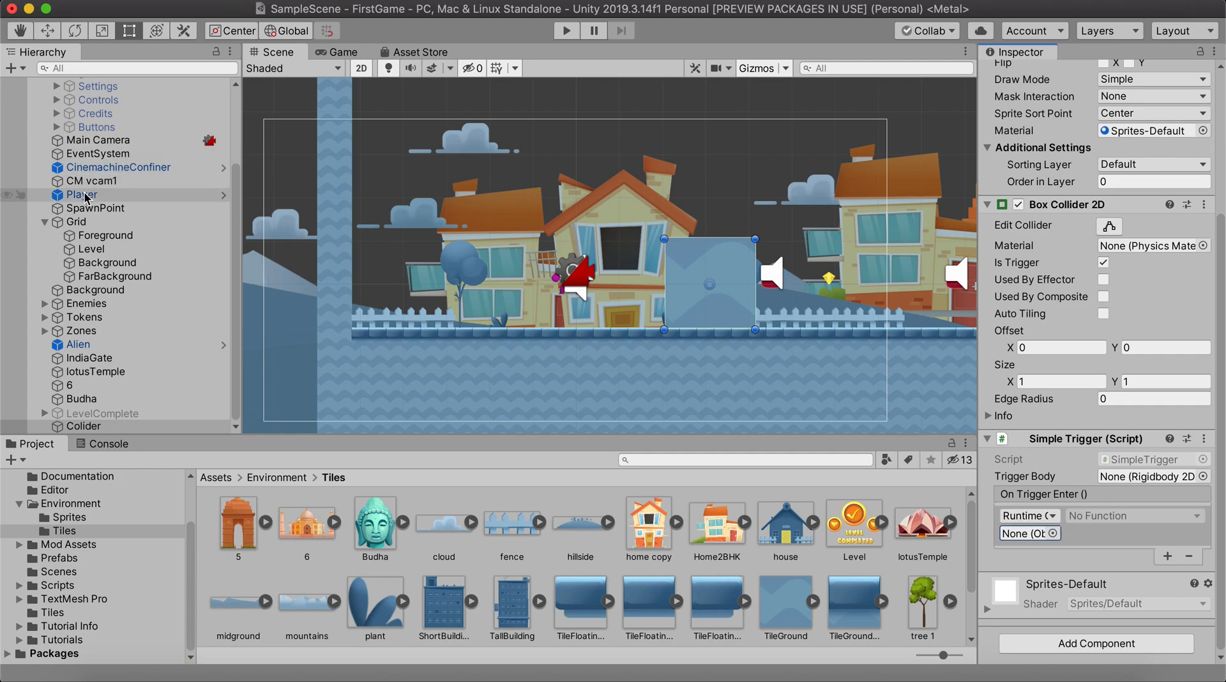
left_click_drag(86, 196, 1108, 487)
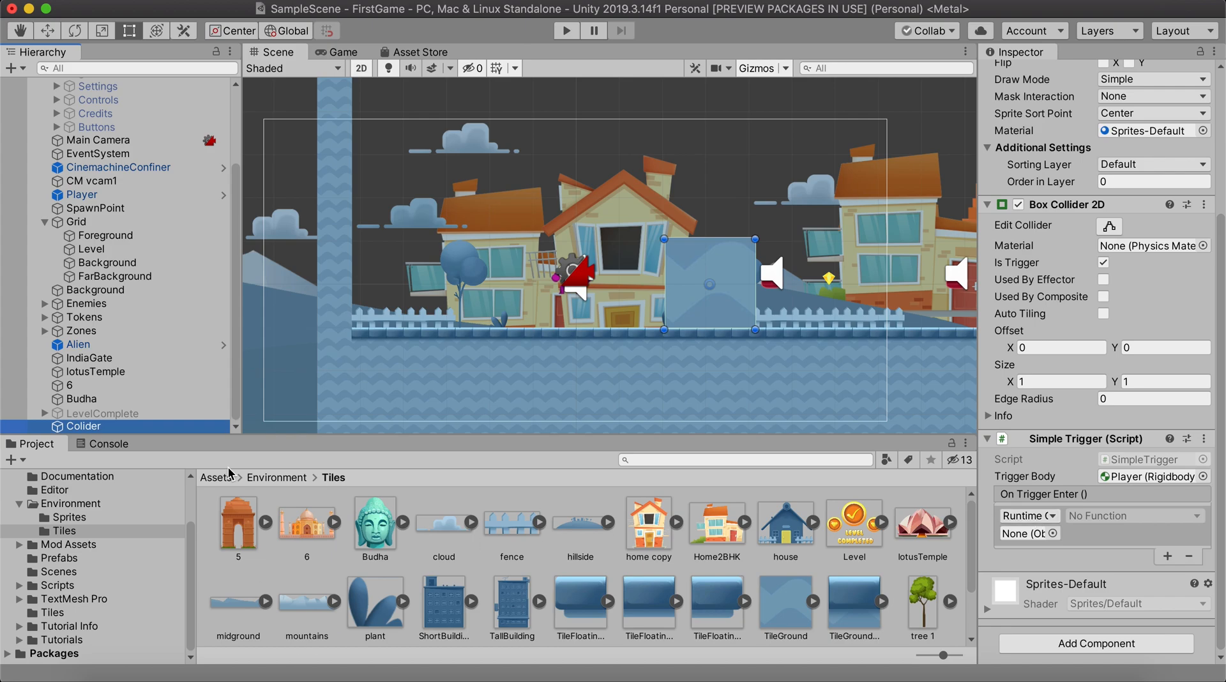
- Make the On Trigger Enter event call GameObject.SetActive on LevelComplete with its checkbox enabled
left_click(91, 415)
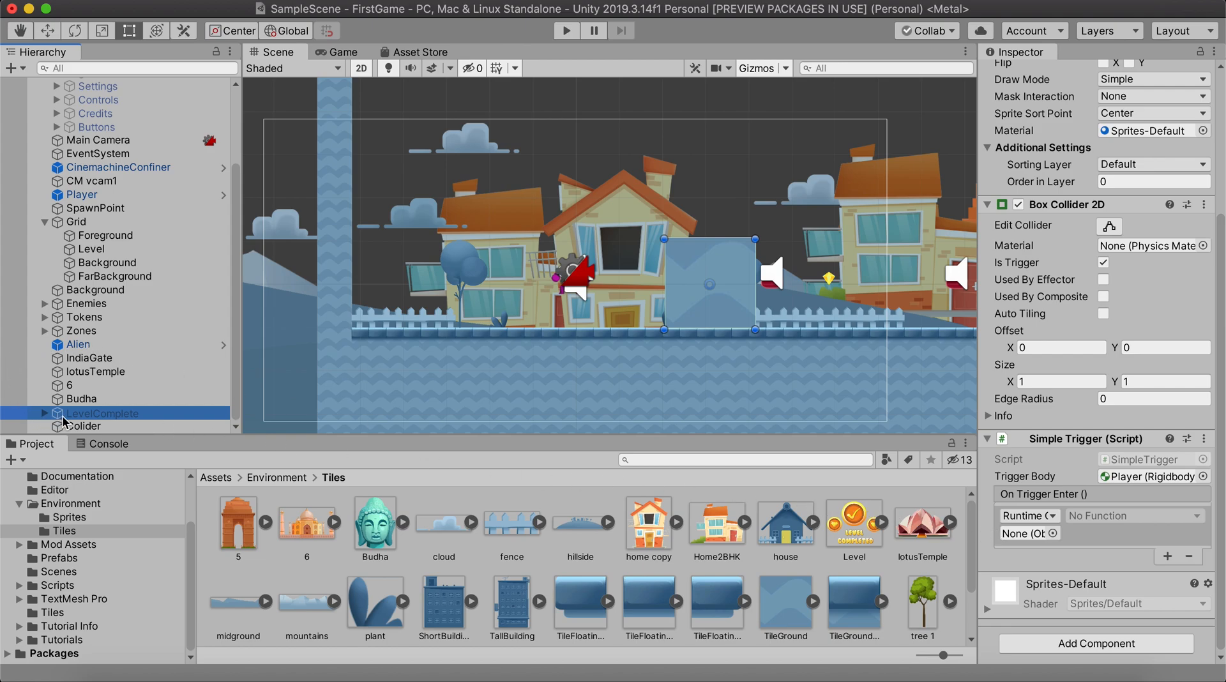
left_click_drag(66, 419, 1035, 535)
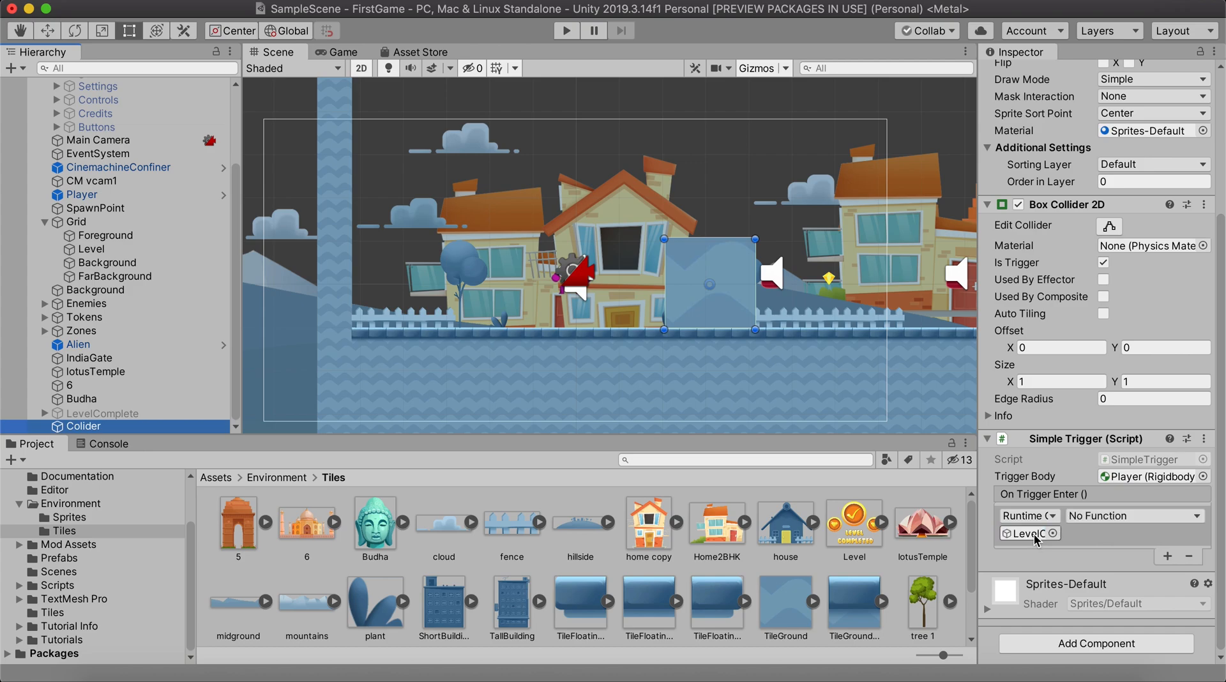
left_click(1098, 518)
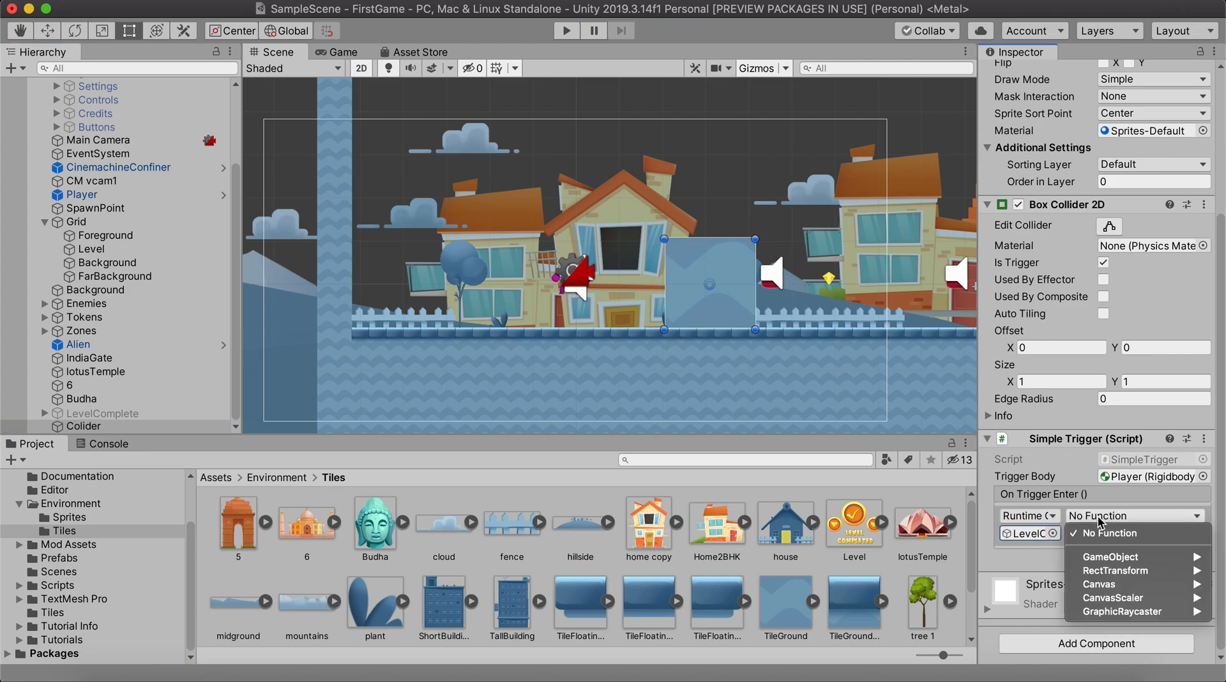
mouse_move(1084, 558)
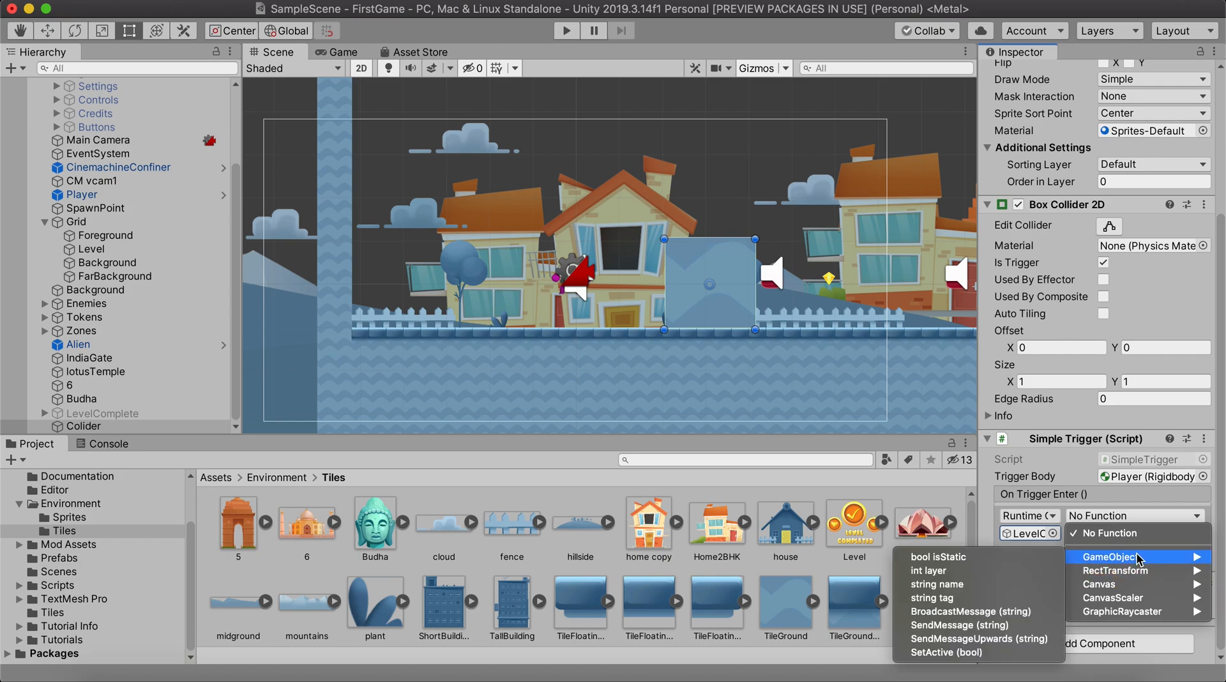
left_click(975, 653)
left_click(1071, 534)
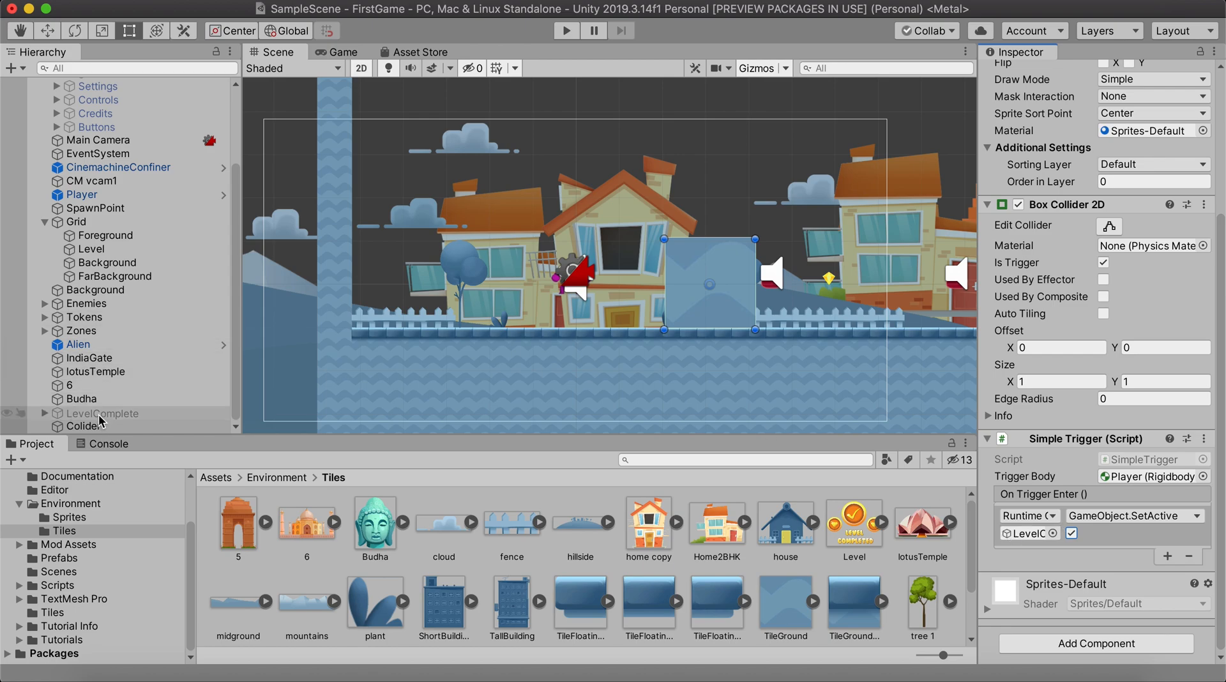
- Play-test the trigger by running the player into the Colider object, and stop the game
left_click(562, 35)
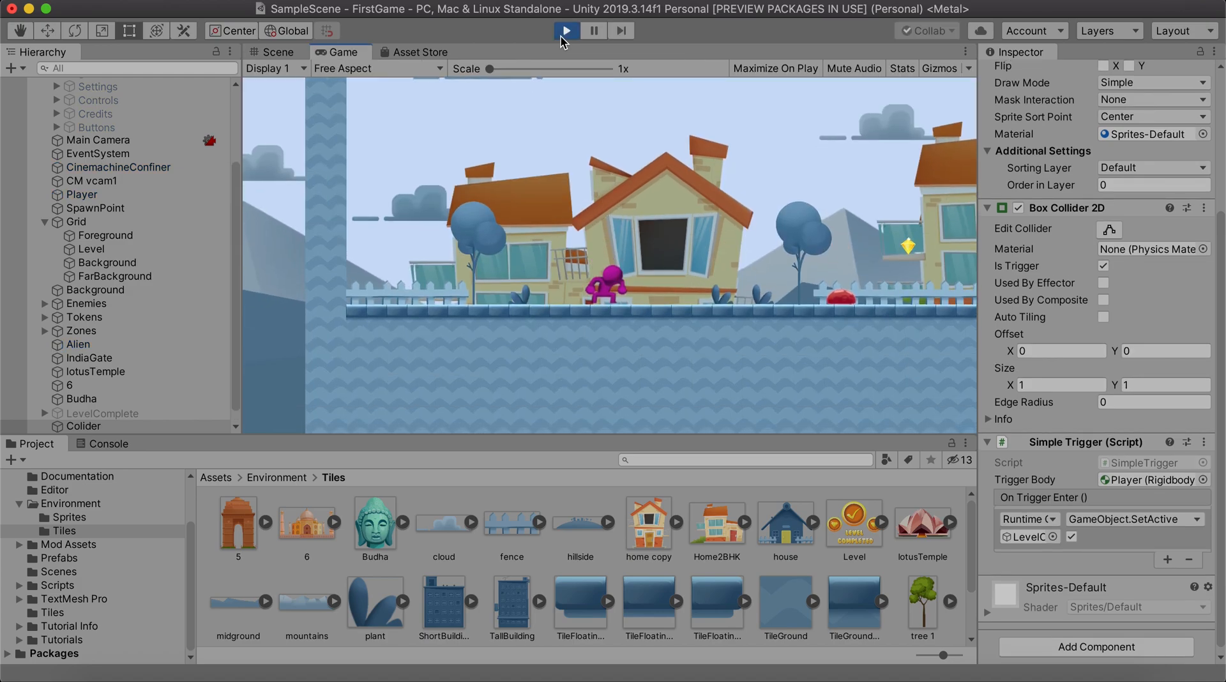
key("Right")
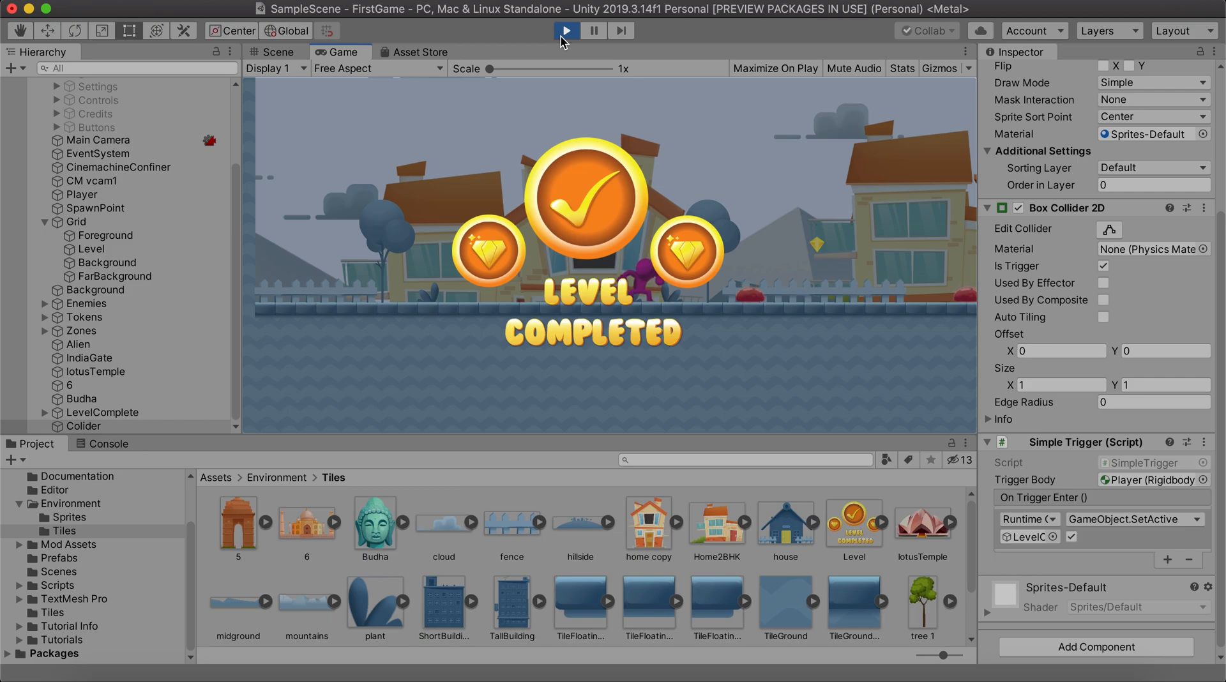
left_click(562, 39)
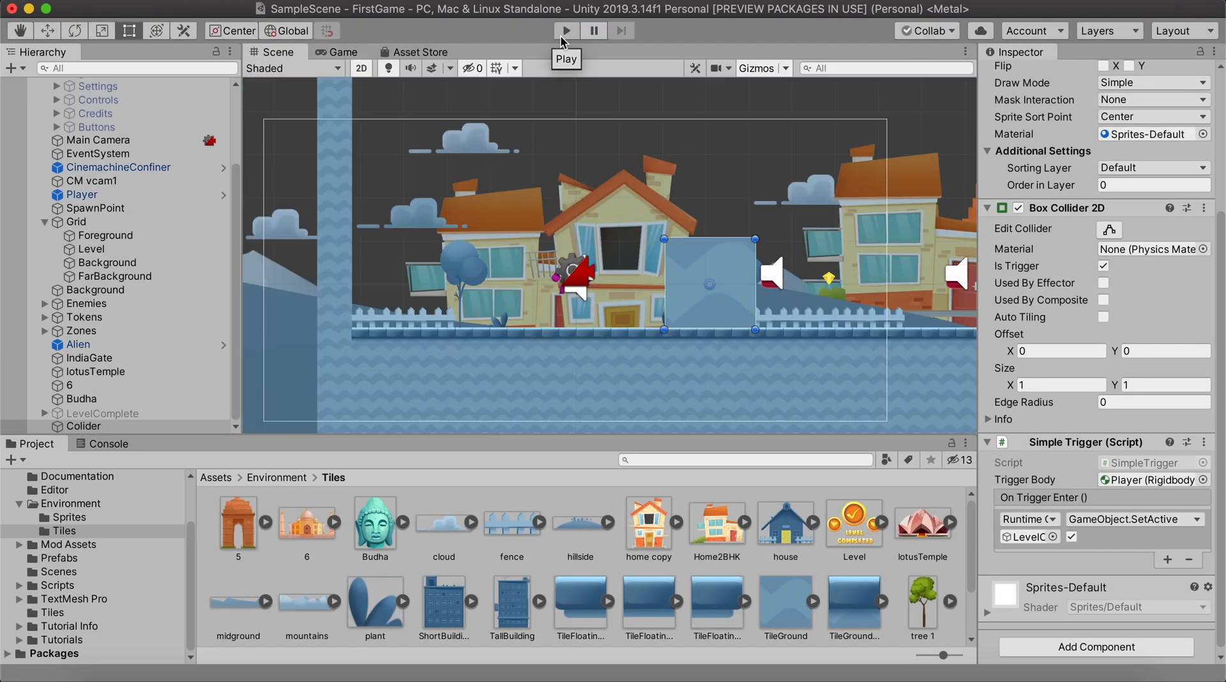
- Move the Colider object across the whole level to the ground section at its far end
scroll(628, 241, "down", 10)
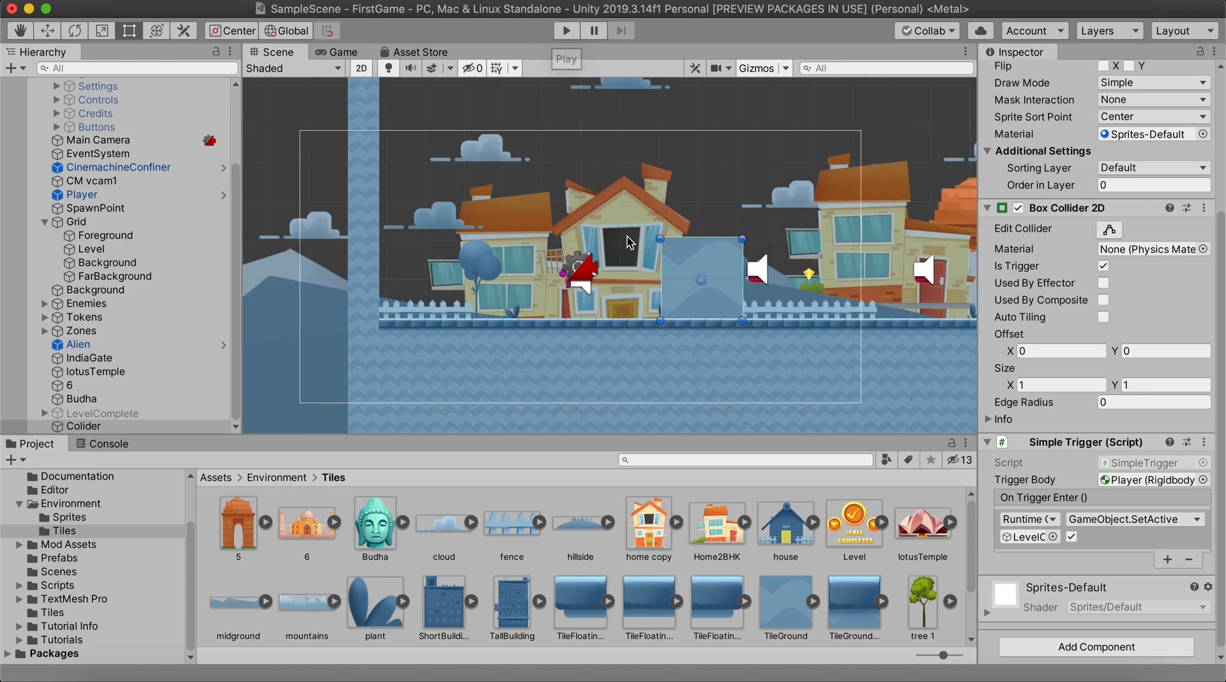
scroll(628, 241, "down", 2)
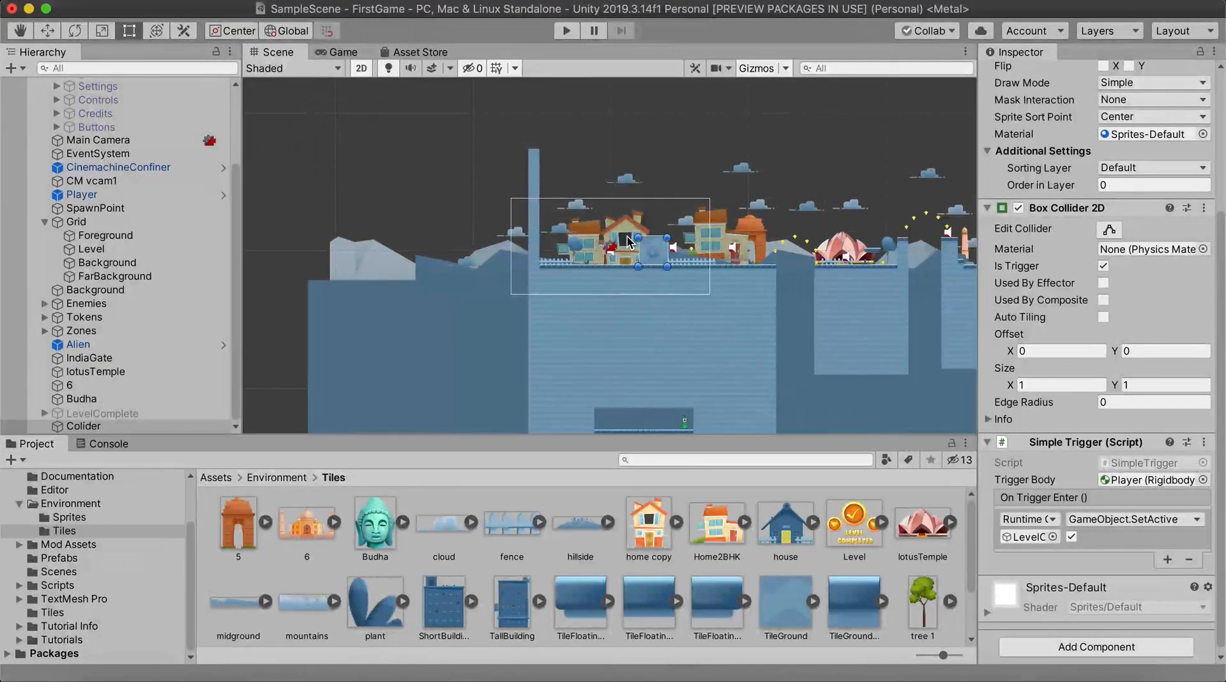
middle_click_drag(629, 242, 396, 219)
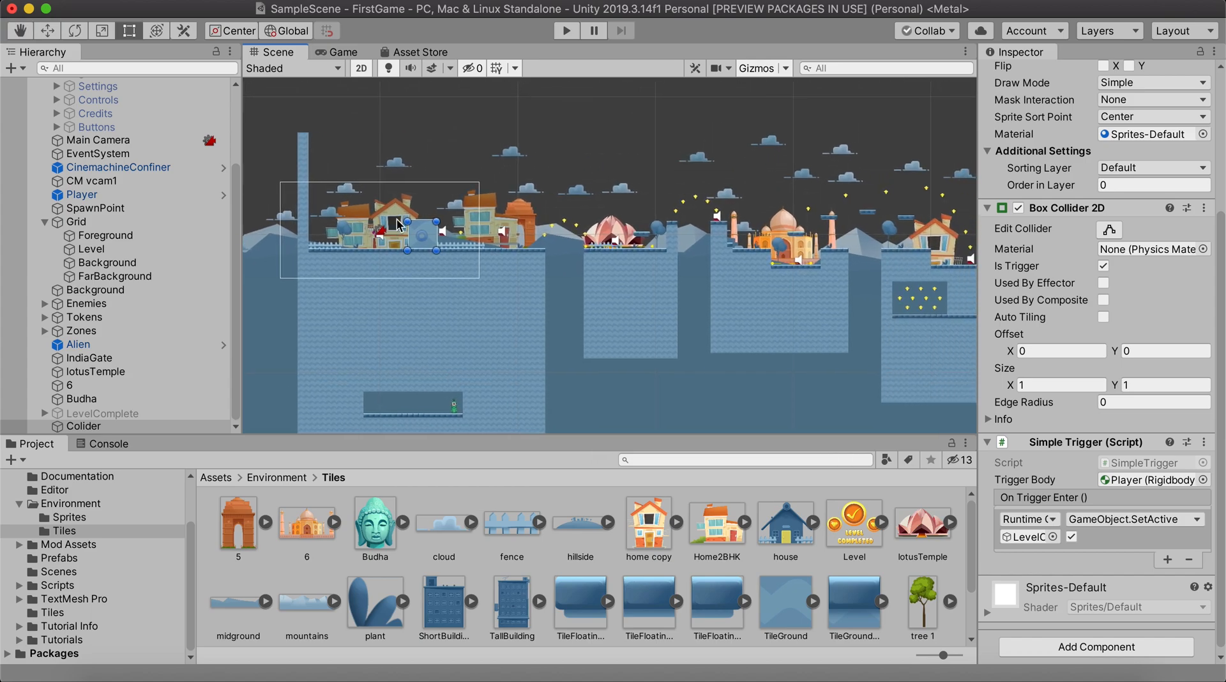
left_click(48, 32)
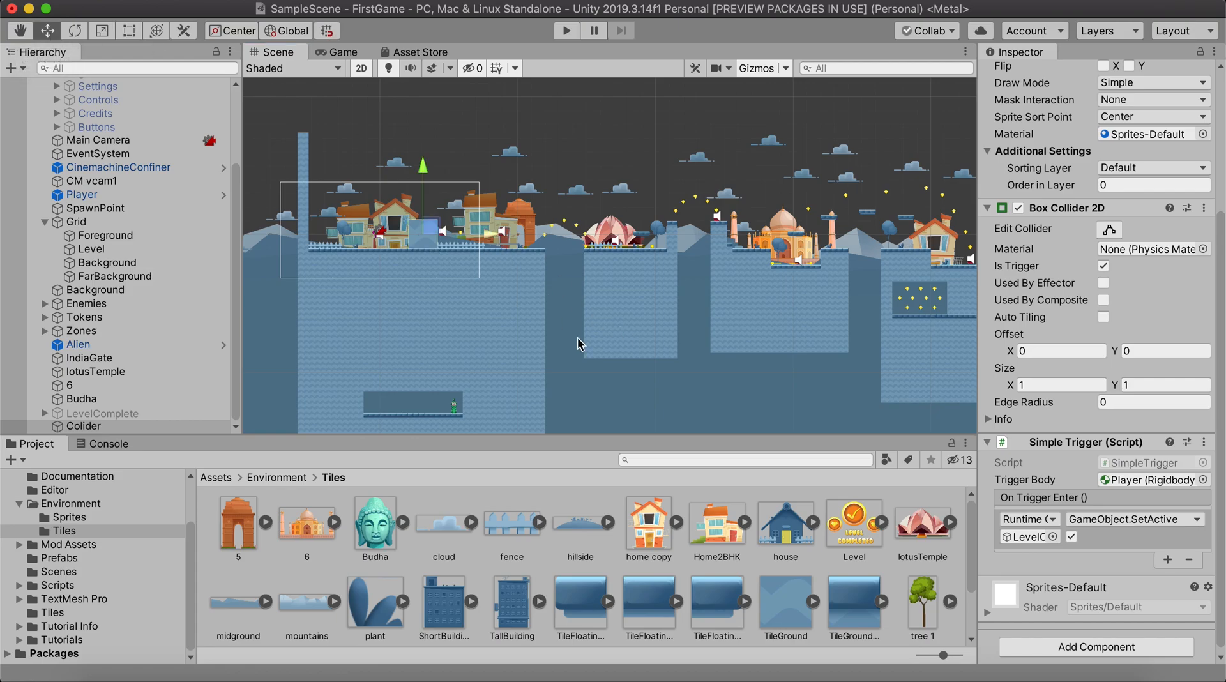
scroll(577, 337, "down", 5)
middle_click_drag(578, 344, 391, 330)
left_click_drag(405, 288, 953, 319)
middle_click_drag(894, 351, 663, 342)
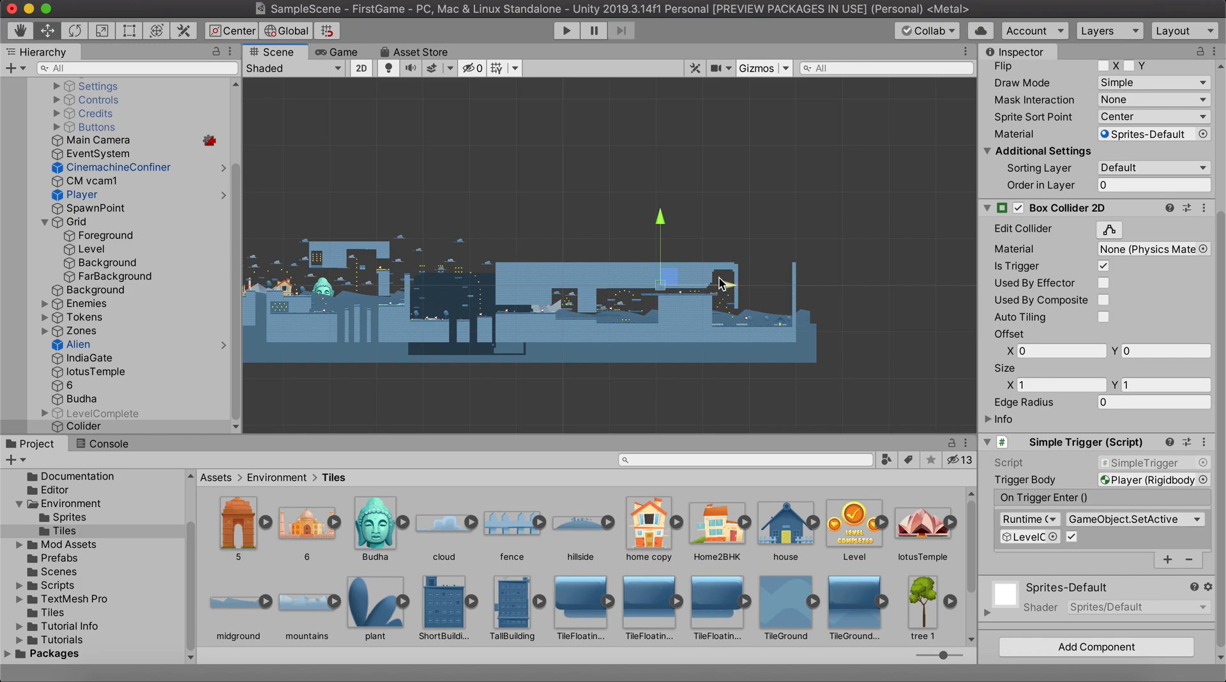
left_click_drag(730, 285, 832, 293)
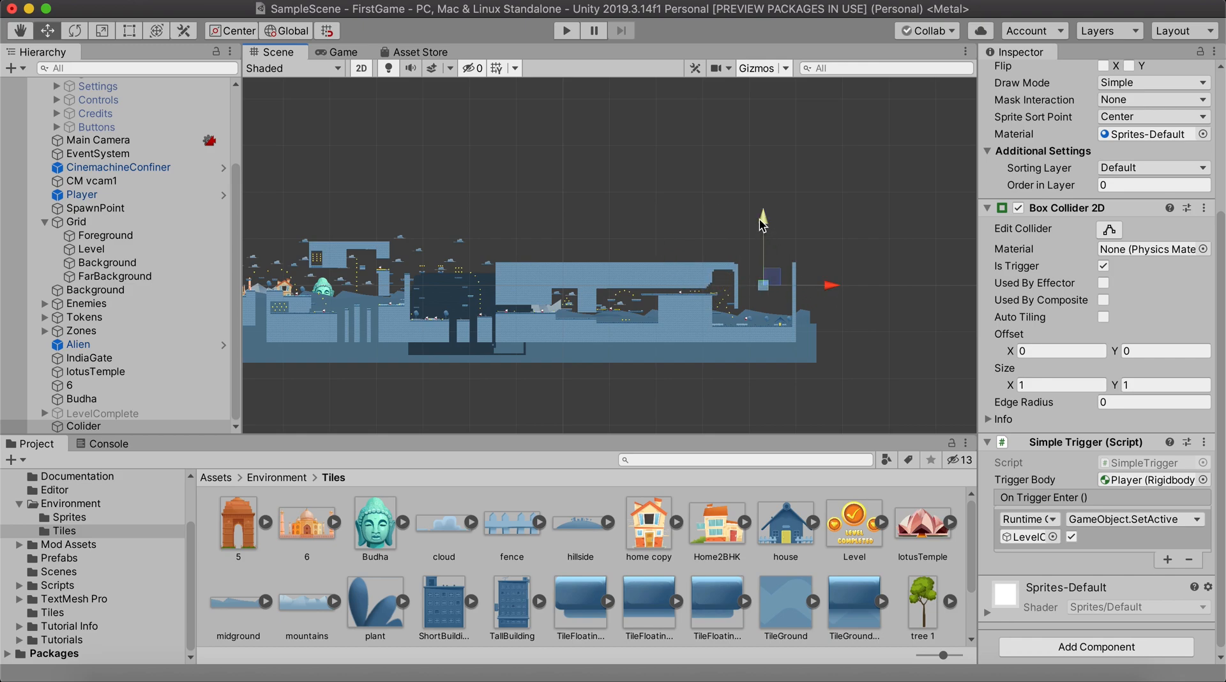
left_click_drag(763, 220, 766, 265)
- Position the Colider object over the small blue house at the end of the level, resting on the ground
scroll(785, 357, "up", 10)
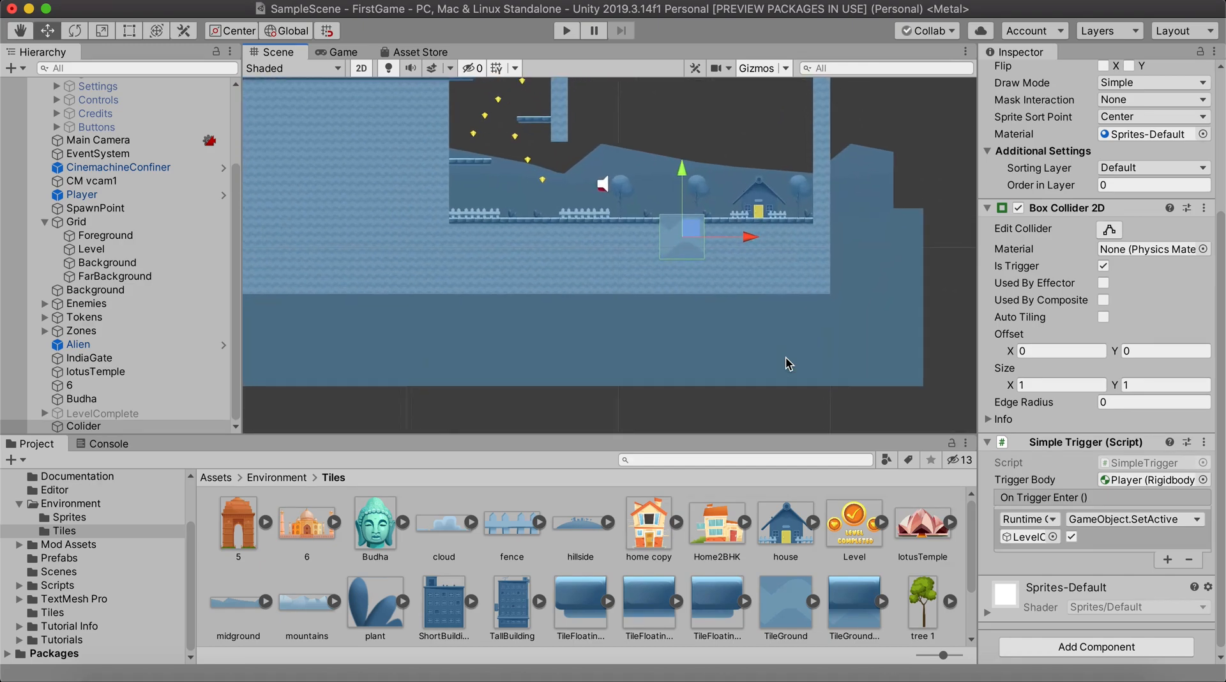
scroll(785, 356, "up", 1)
left_click_drag(673, 164, 674, 122)
left_click_drag(738, 184, 816, 196)
left_click_drag(756, 114, 756, 117)
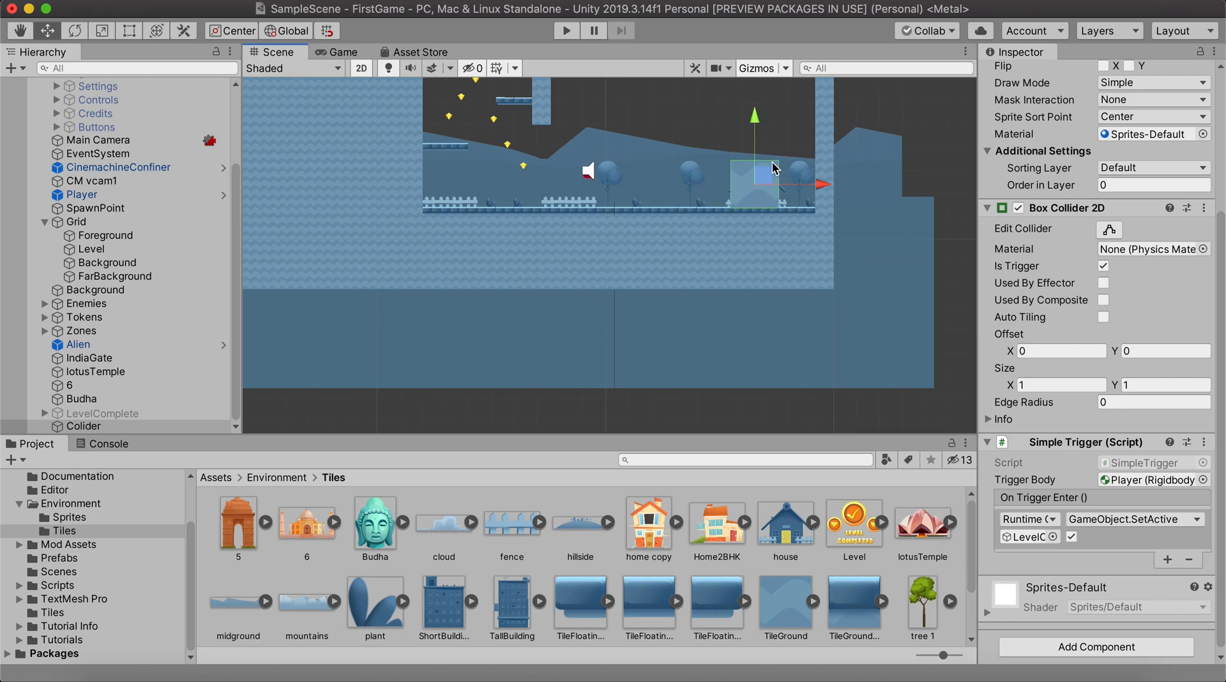
- Enlarge the Colider object over the blue house to a scale of about 2.47 by 2.26
scroll(772, 168, "up", 5)
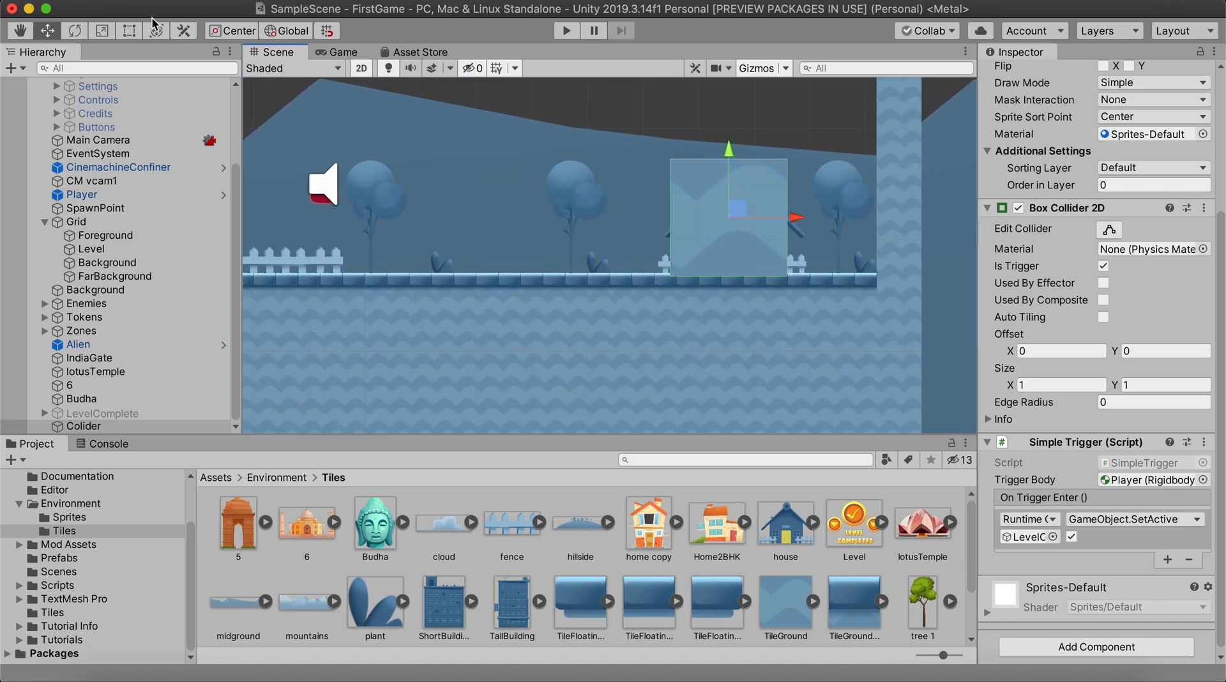
left_click(129, 31)
left_click_drag(671, 162, 649, 152)
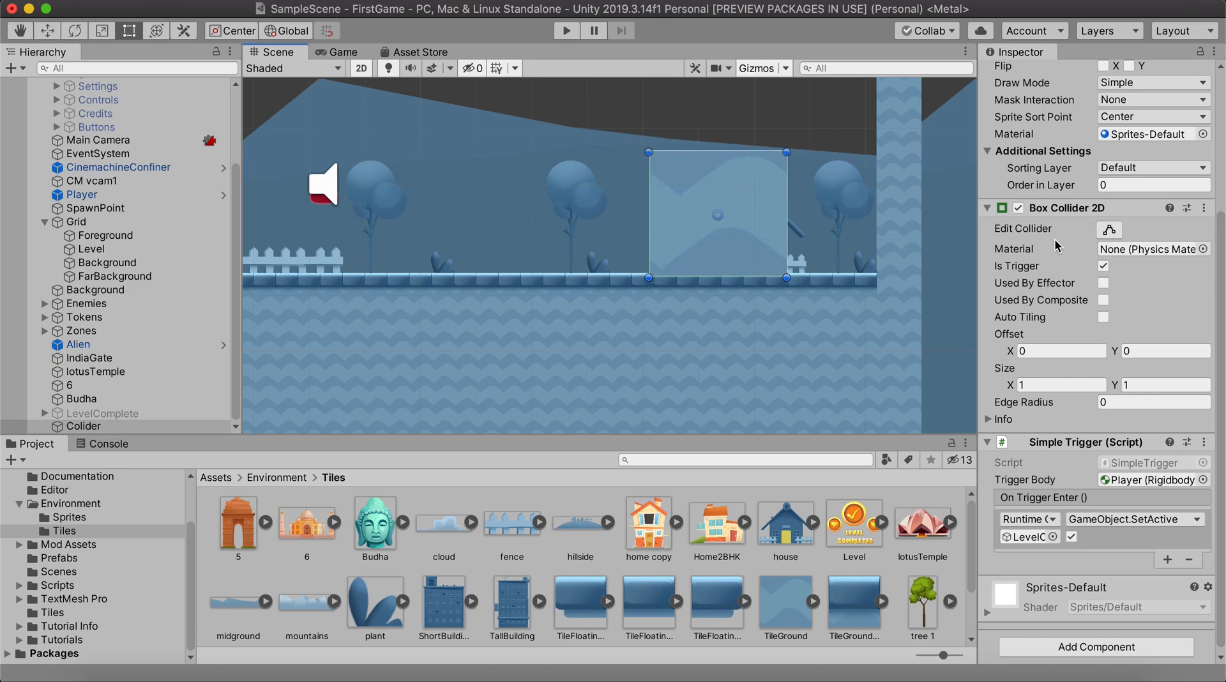
- Disable the Colider object's Sprite Renderer so that only its invisible trigger area covers the house
scroll(1057, 245, "up", 5)
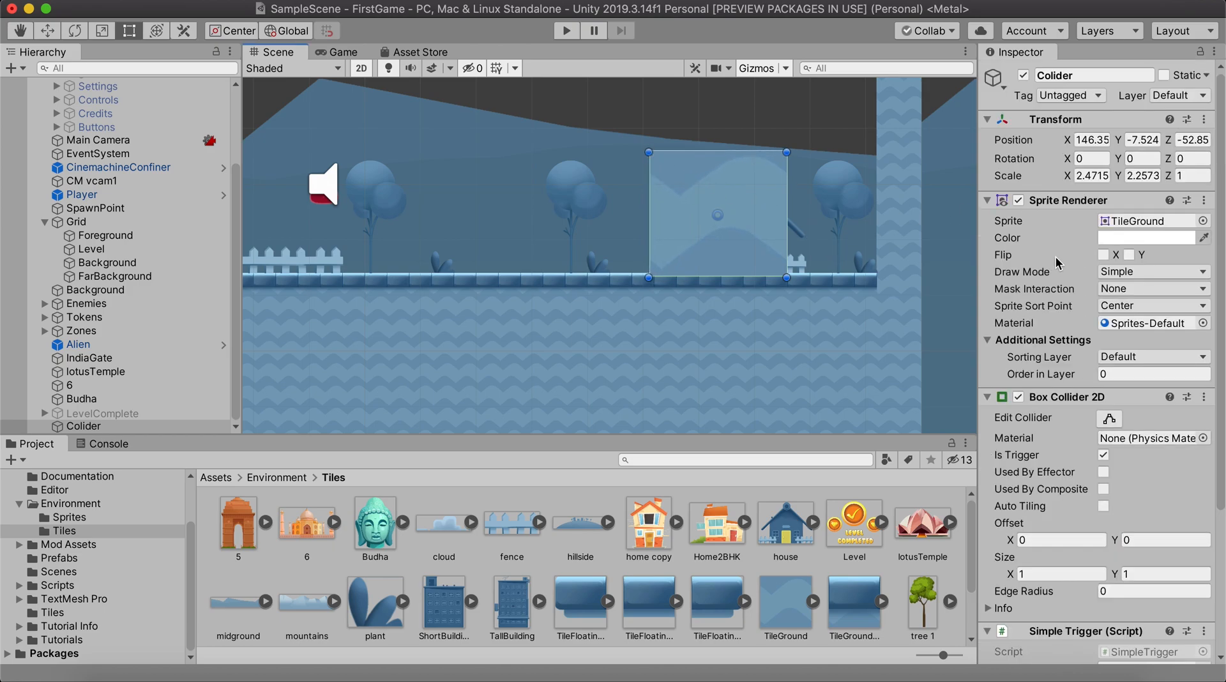
left_click(1019, 201)
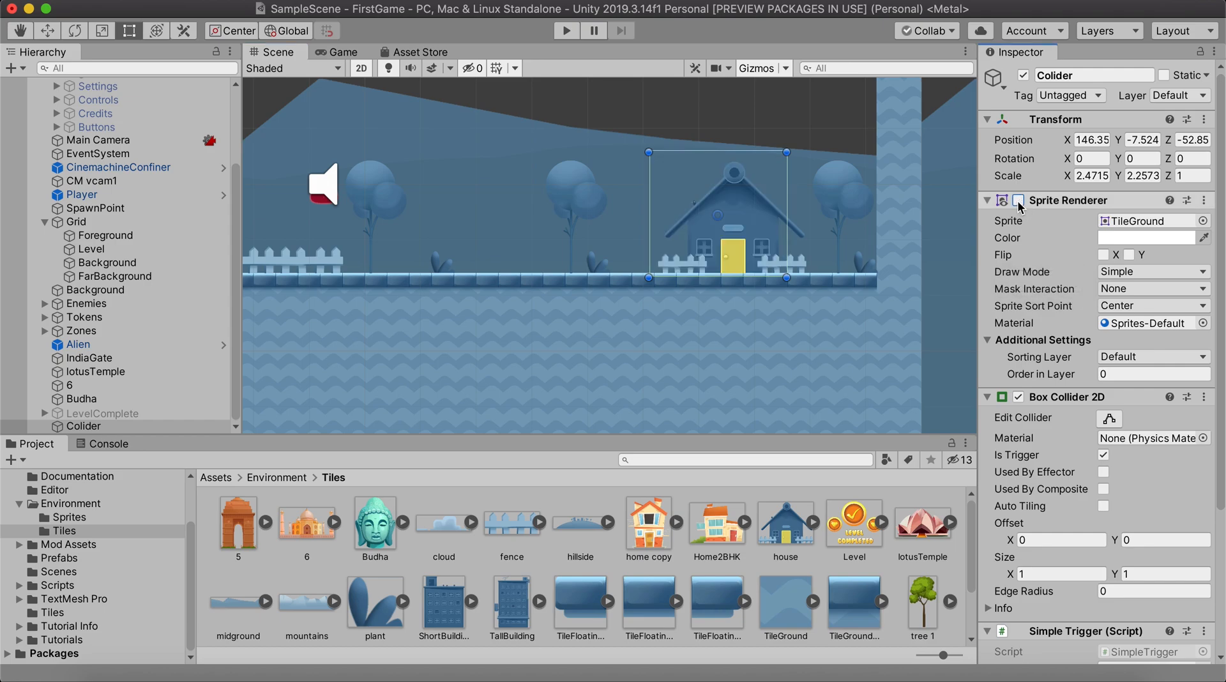
left_click(1019, 201)
left_click(1019, 201)
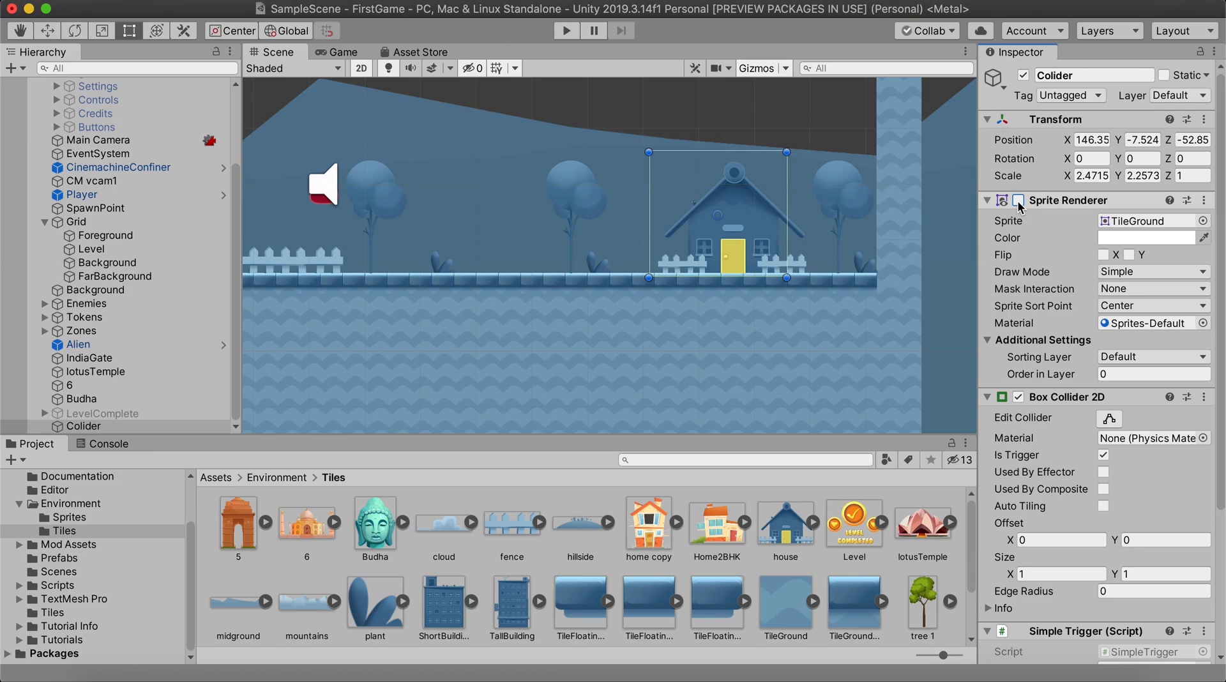
- Start play-testing the level and run the character past the lotus temple and the Budha landmark
left_click(558, 37)
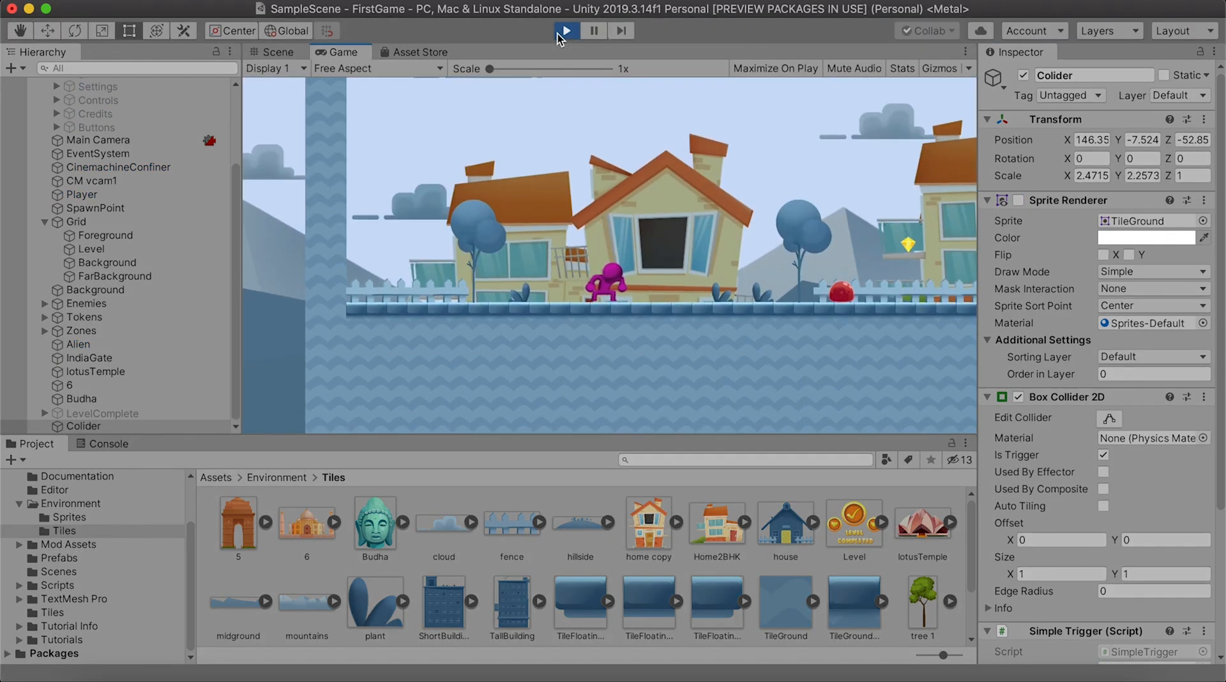
key("Right")
key("space")
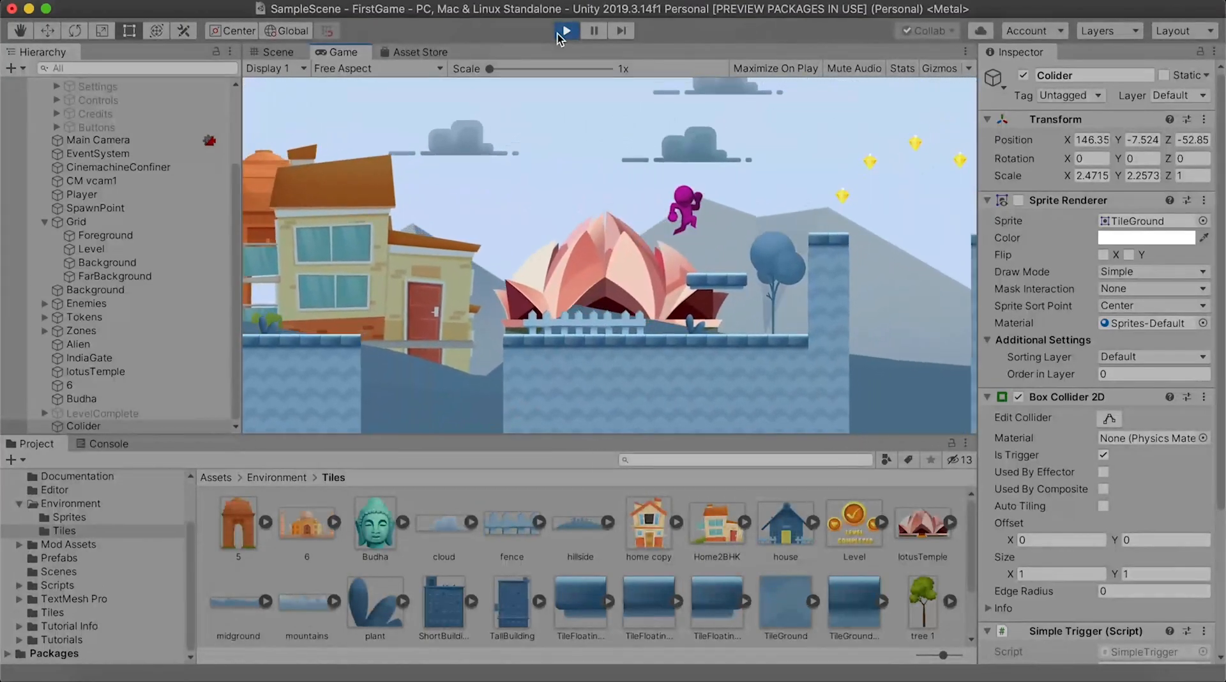
key("Right")
key("space")
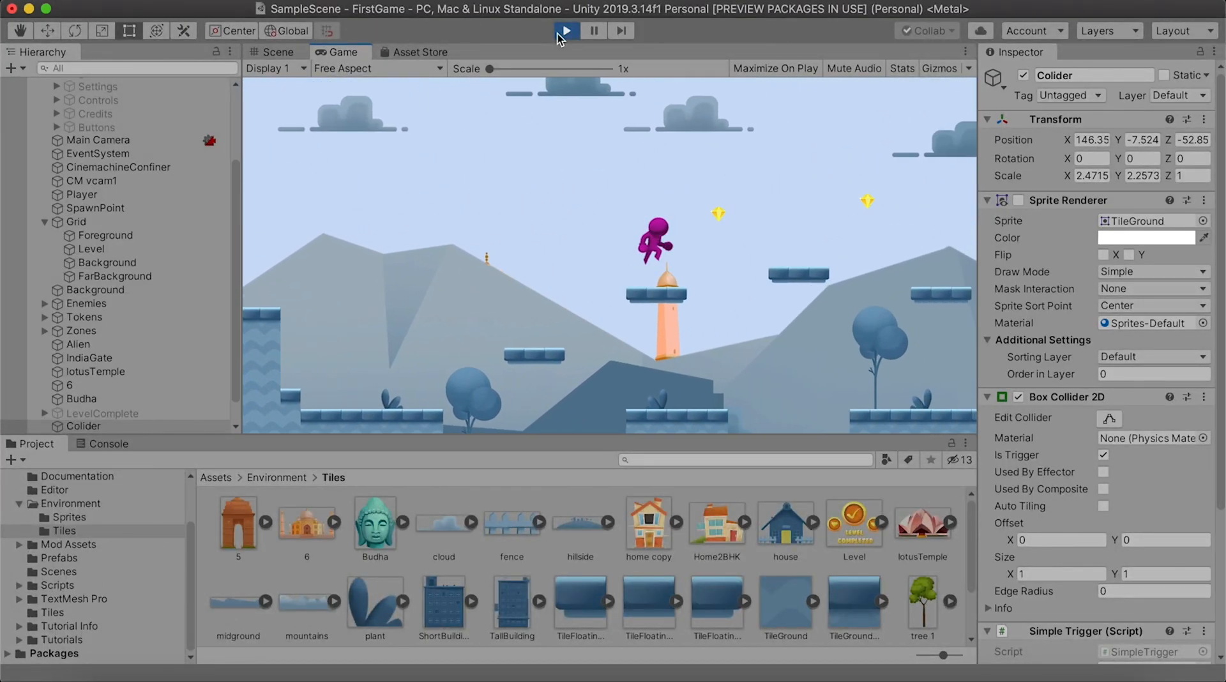
key("space")
key("Right")
key("space")
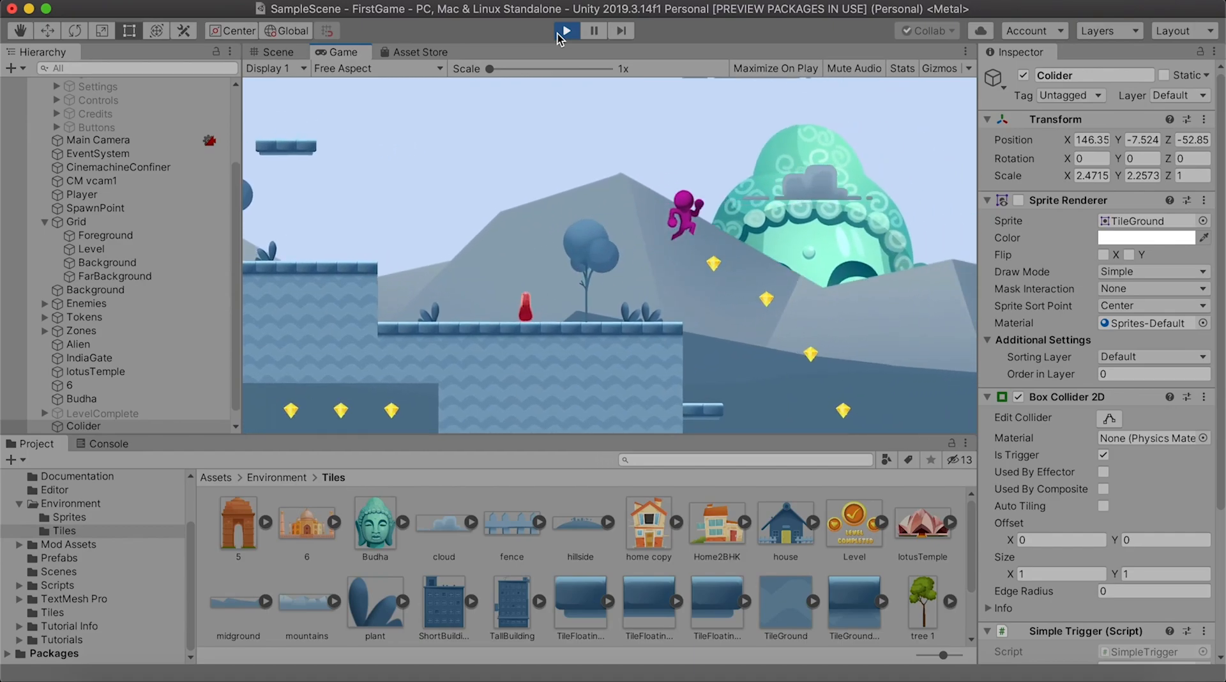
key("Right")
key("space")
key("space")
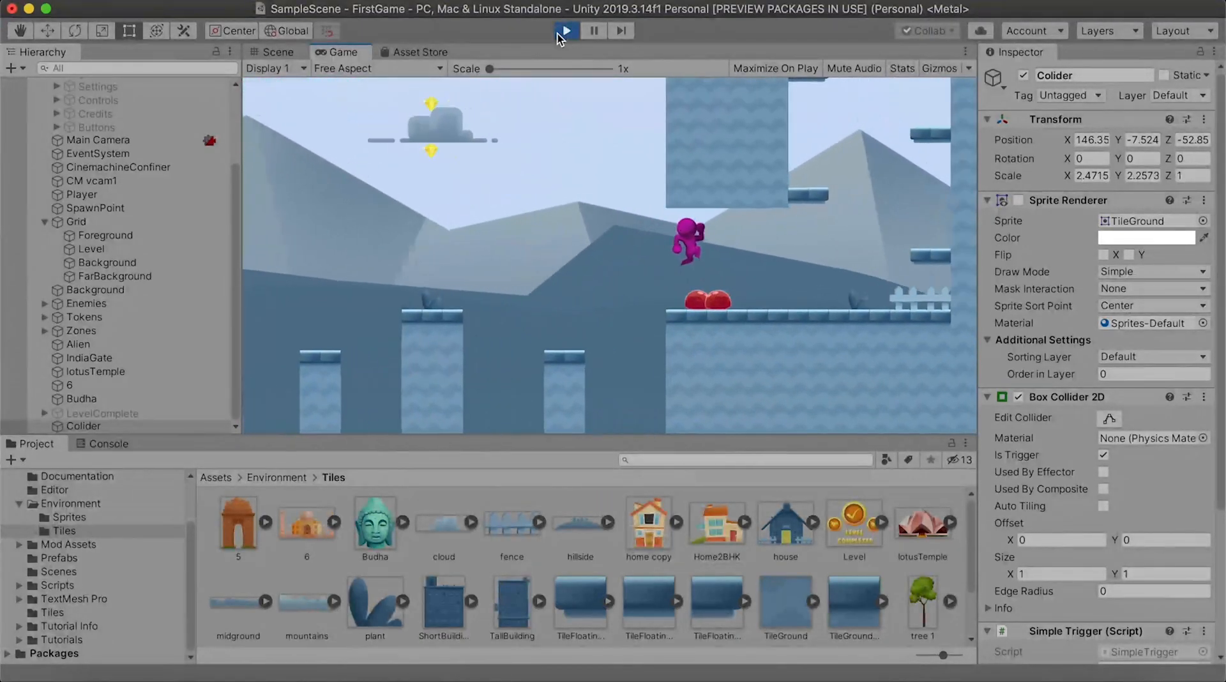
- Continue the play-test over the tall pillars and along the lower ground into the dark cave passage
key("space")
key("Left")
key("space")
key("Right")
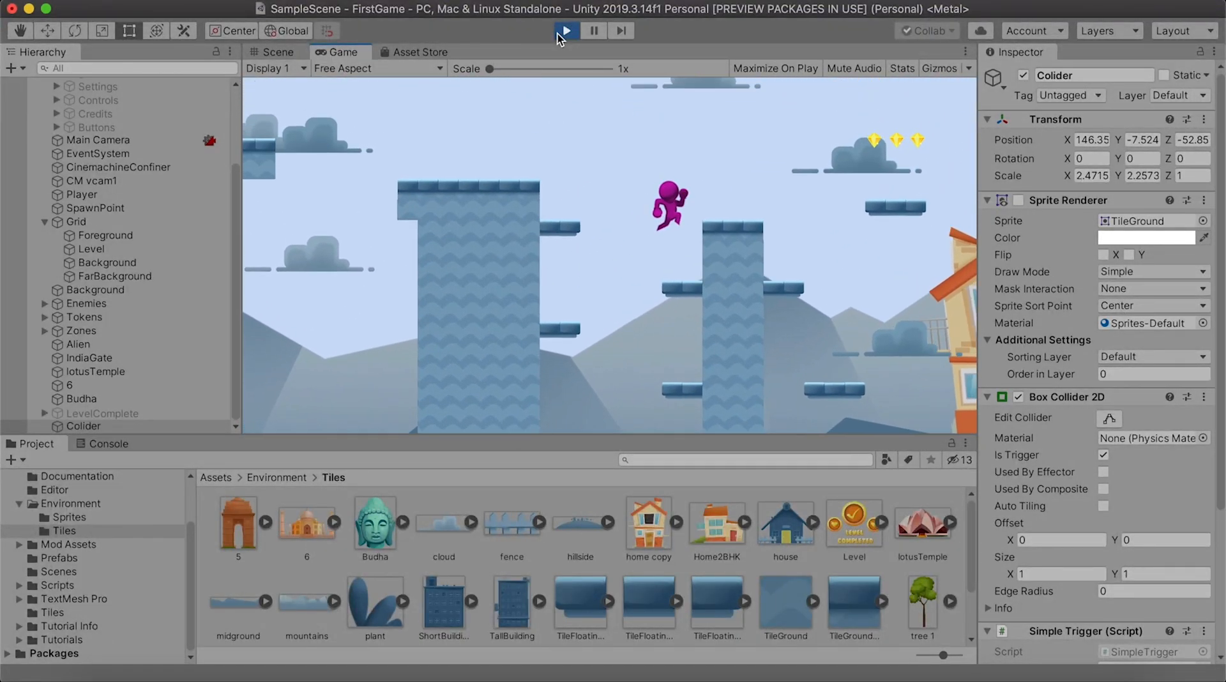
key("space")
key("Right")
key("space")
key("Left")
key("Right")
key("space")
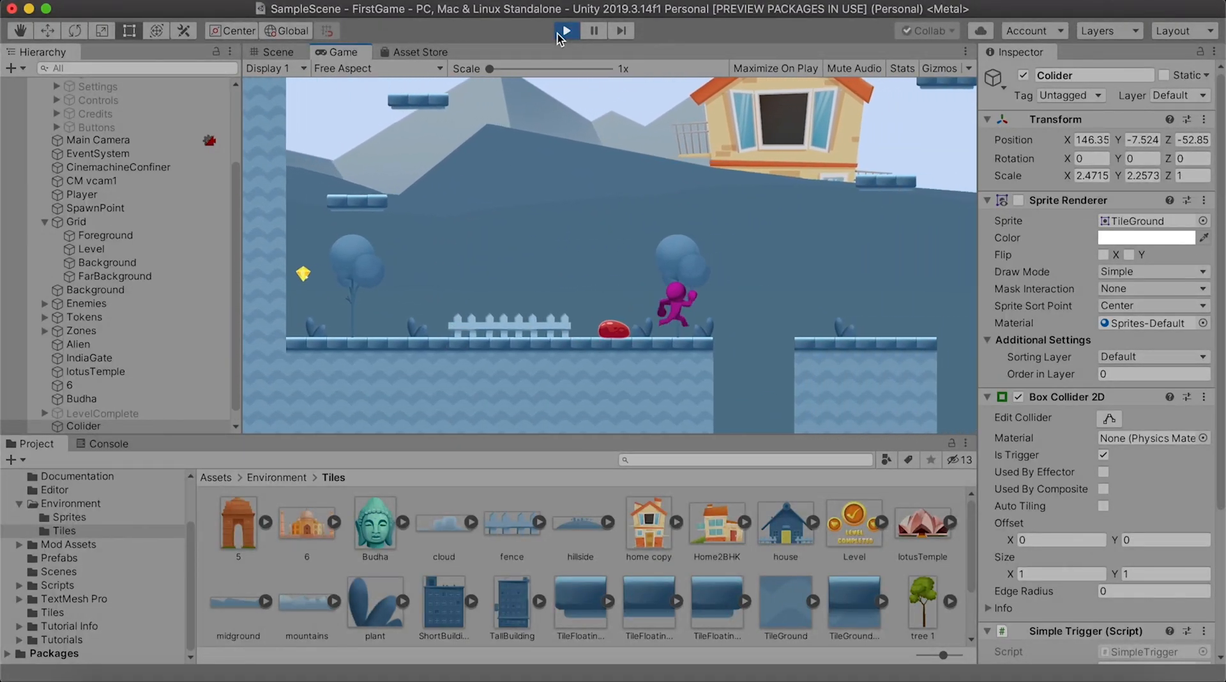
key("space")
key("Right")
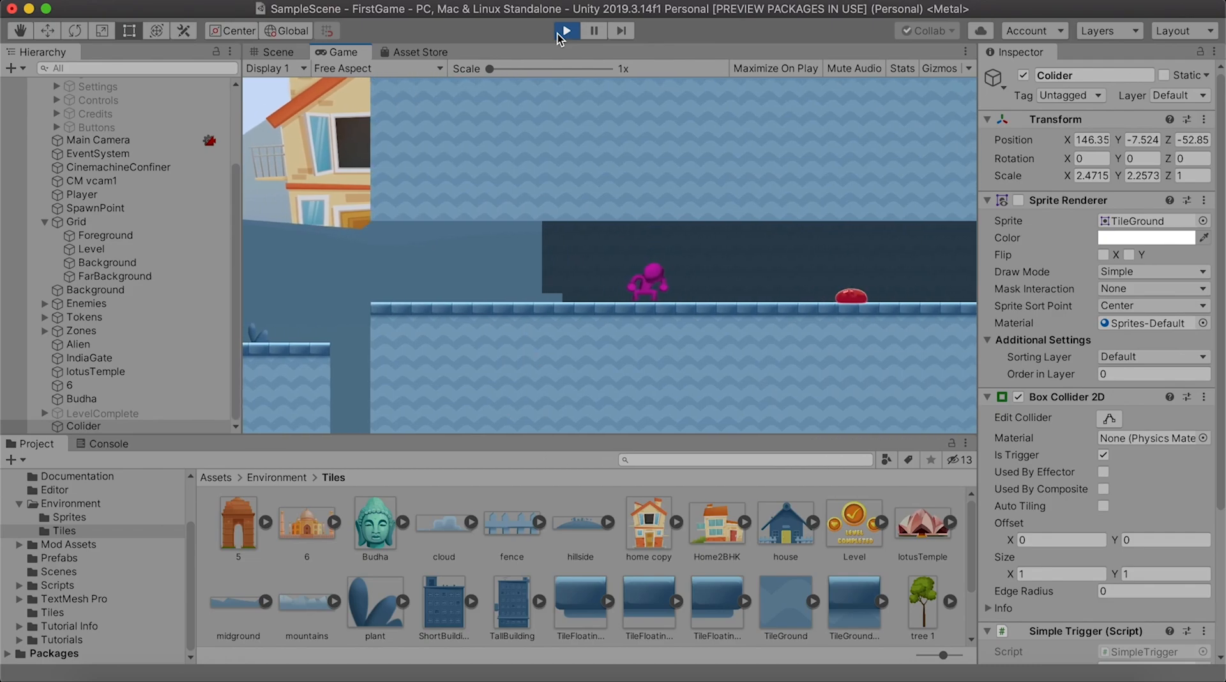
- Guide the character up the floating platforms inside the cave and out through its far side
key("space")
key("Right")
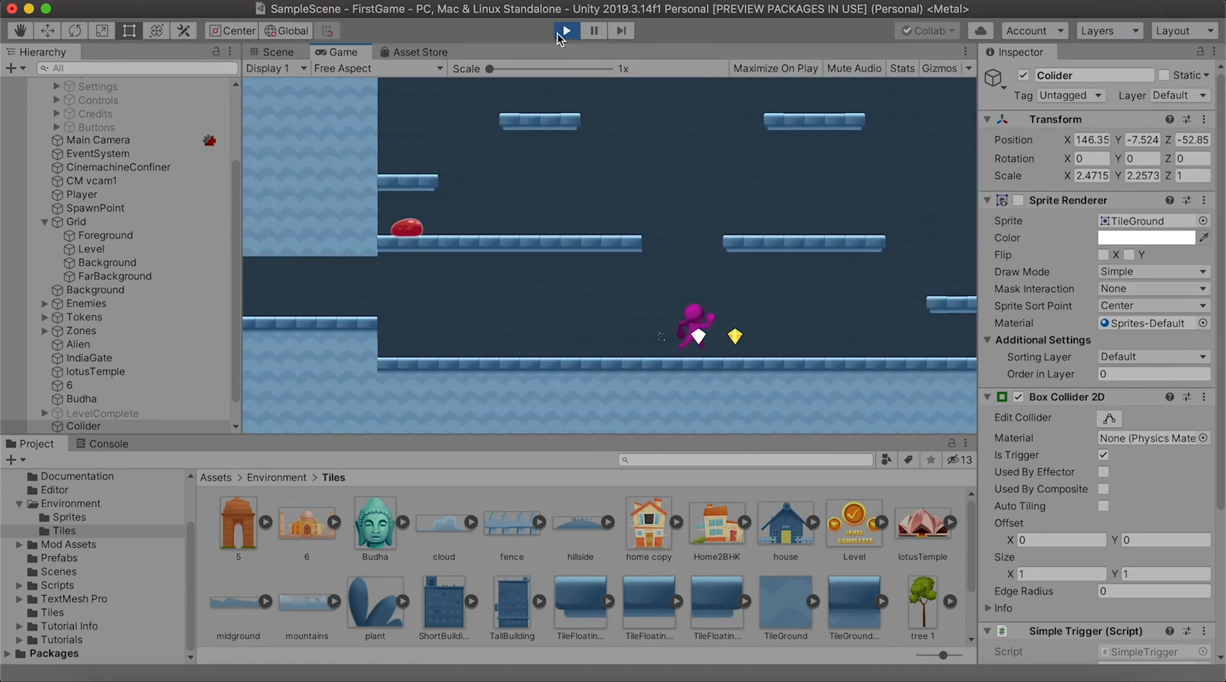
key("space")
key("Left")
key("space")
key("space")
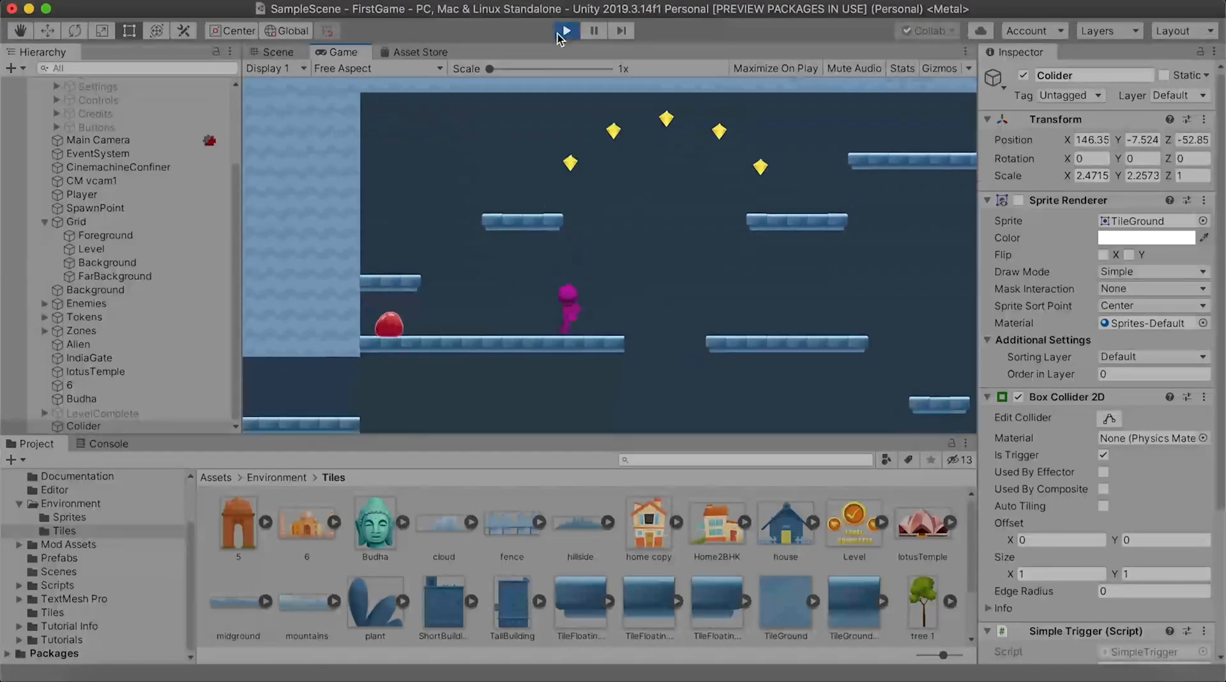
key("space")
key("space")
key("Right")
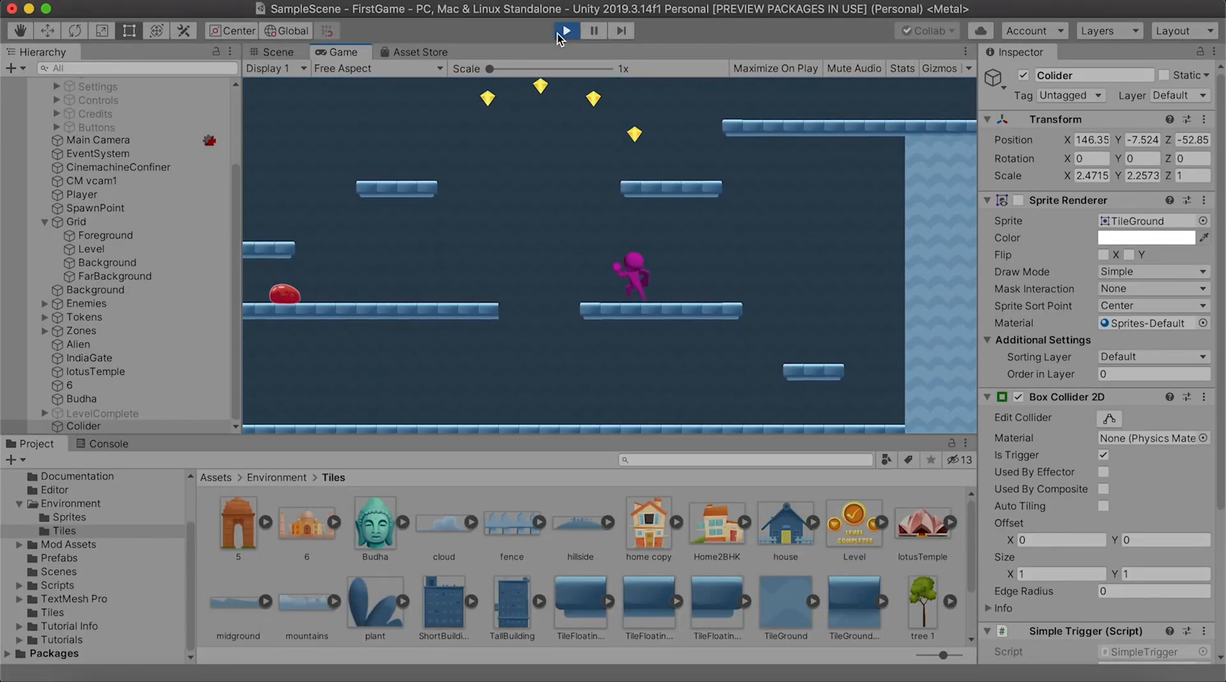
key("Left")
key("space")
key("space")
key("space")
key("Right")
key("space")
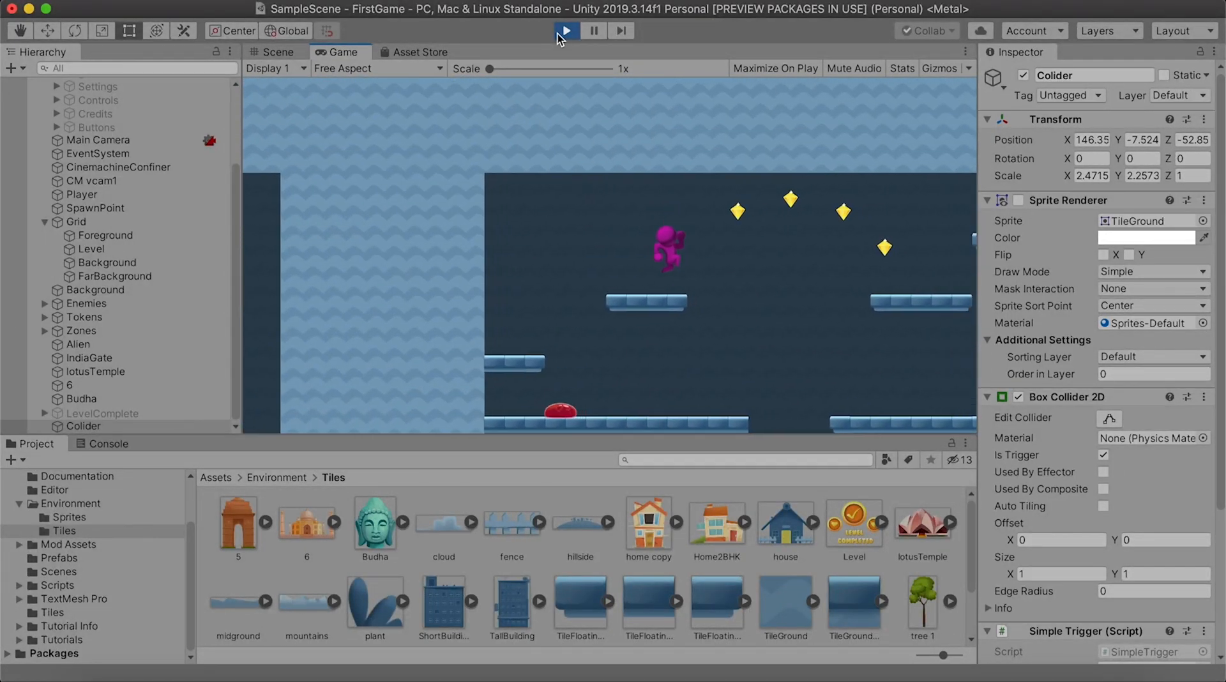
key("space")
key("space")
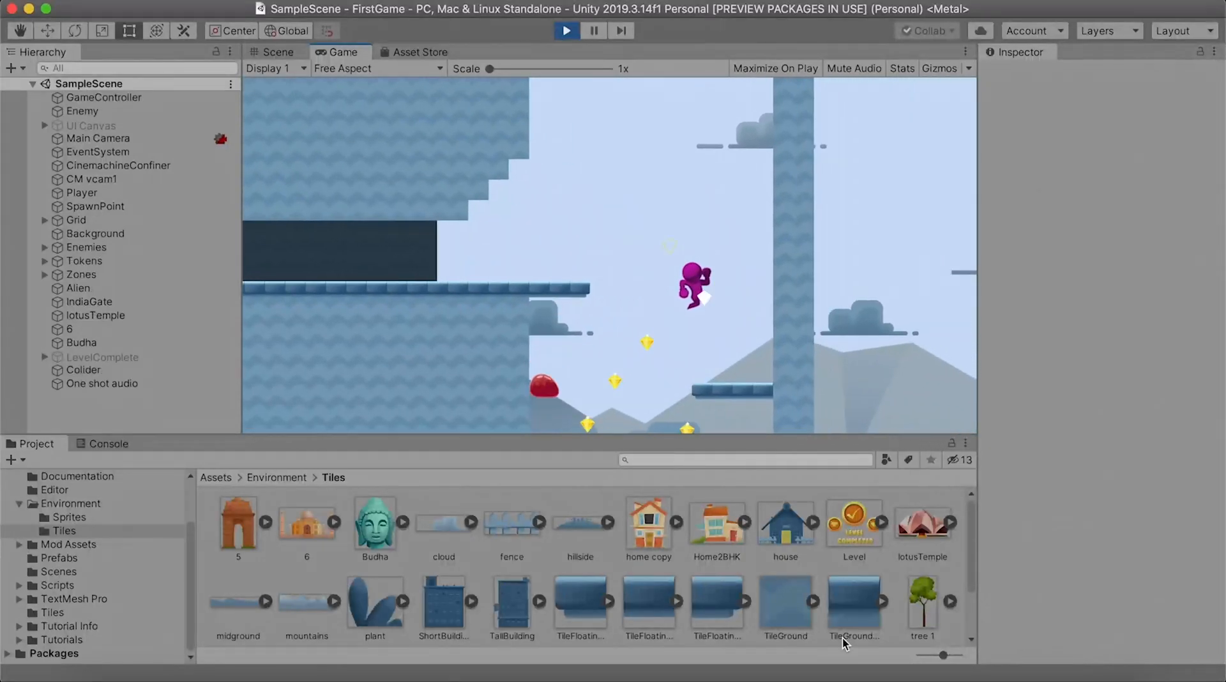
- Run the character to the blue house to test the LevelComplete trigger, and end the play-test
key("Left")
key("Right")
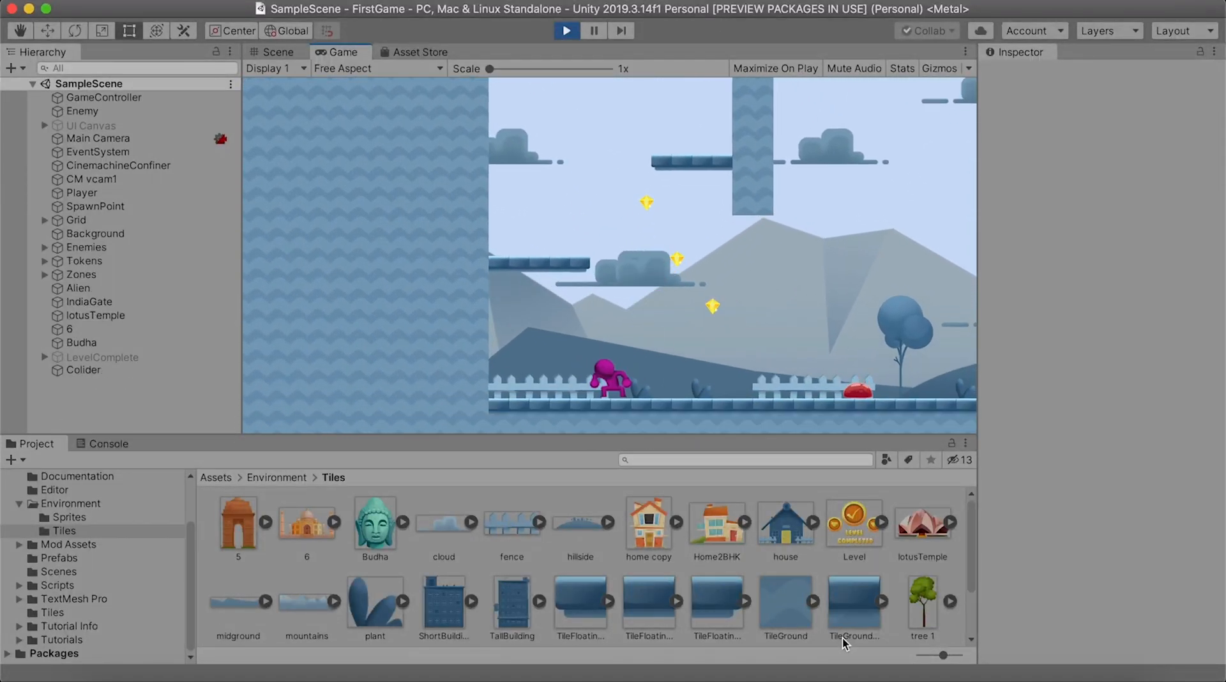
key("space")
key("Right")
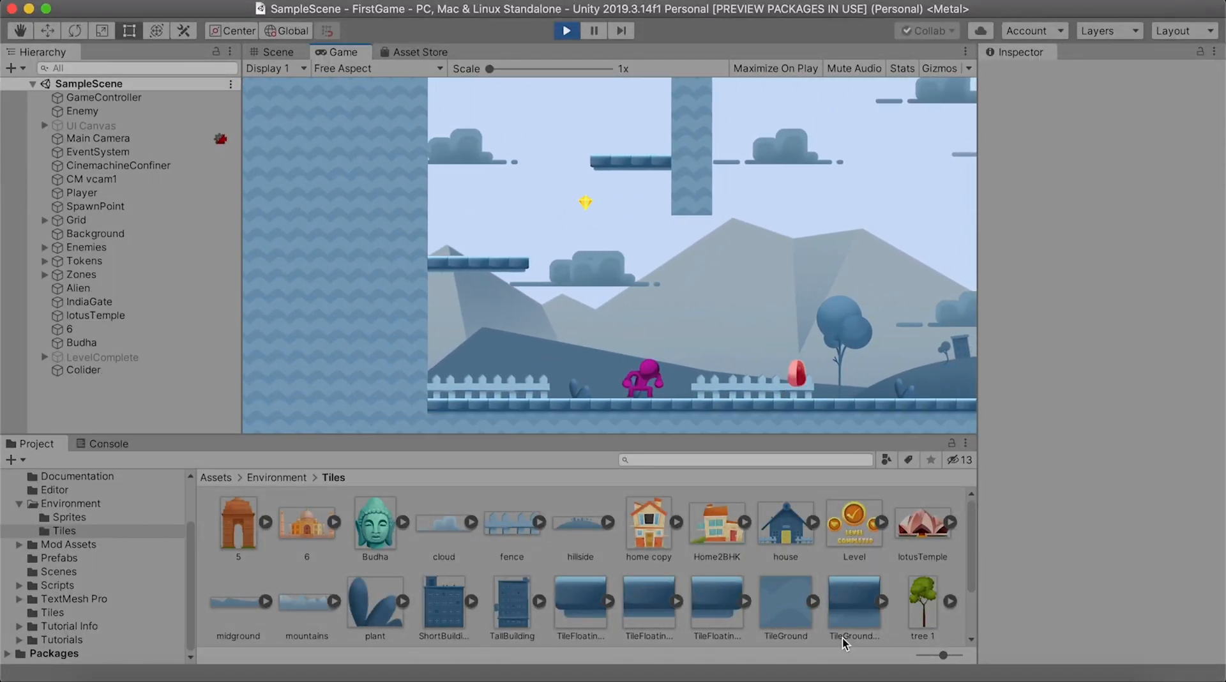
key("space")
key("Right")
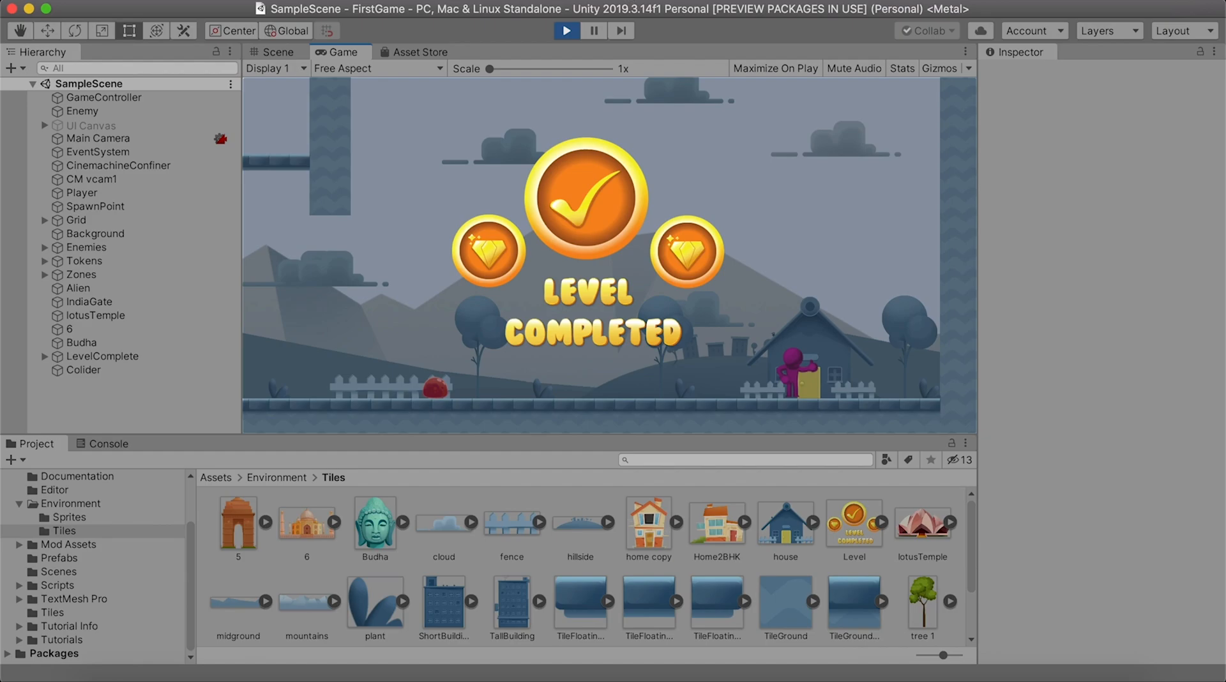
key("super+p")
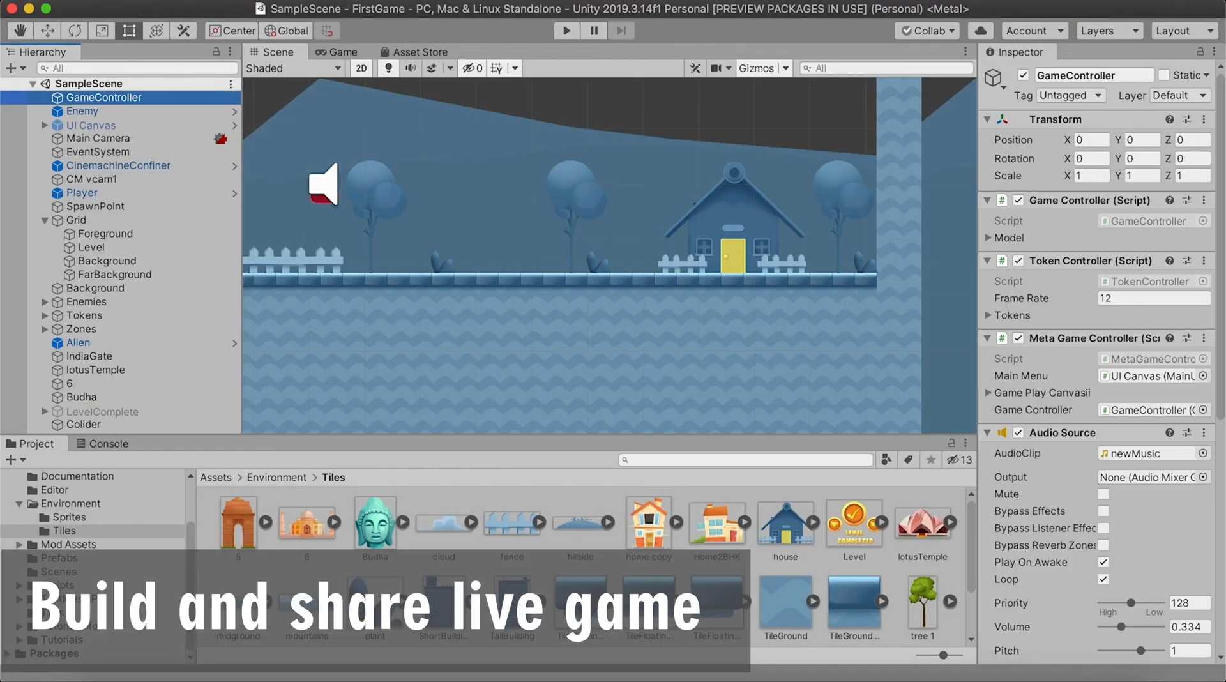
- Switch the project's build platform to WebGL in the Build Settings
left_click(102, 1)
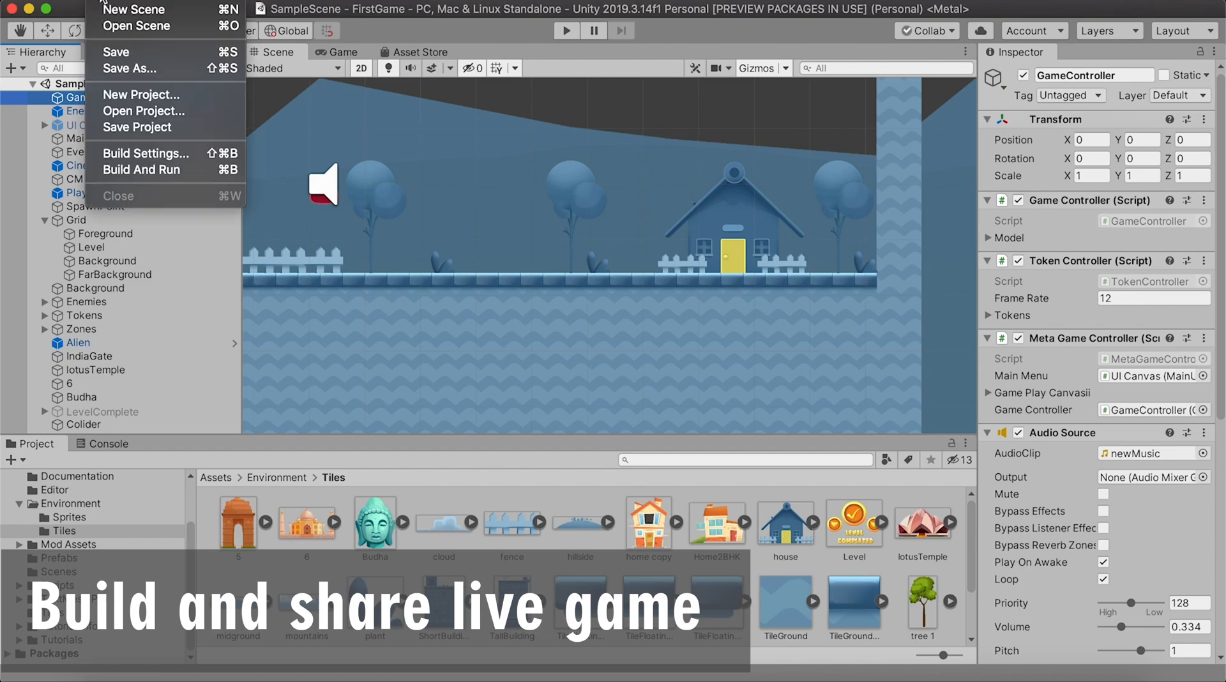
left_click(150, 158)
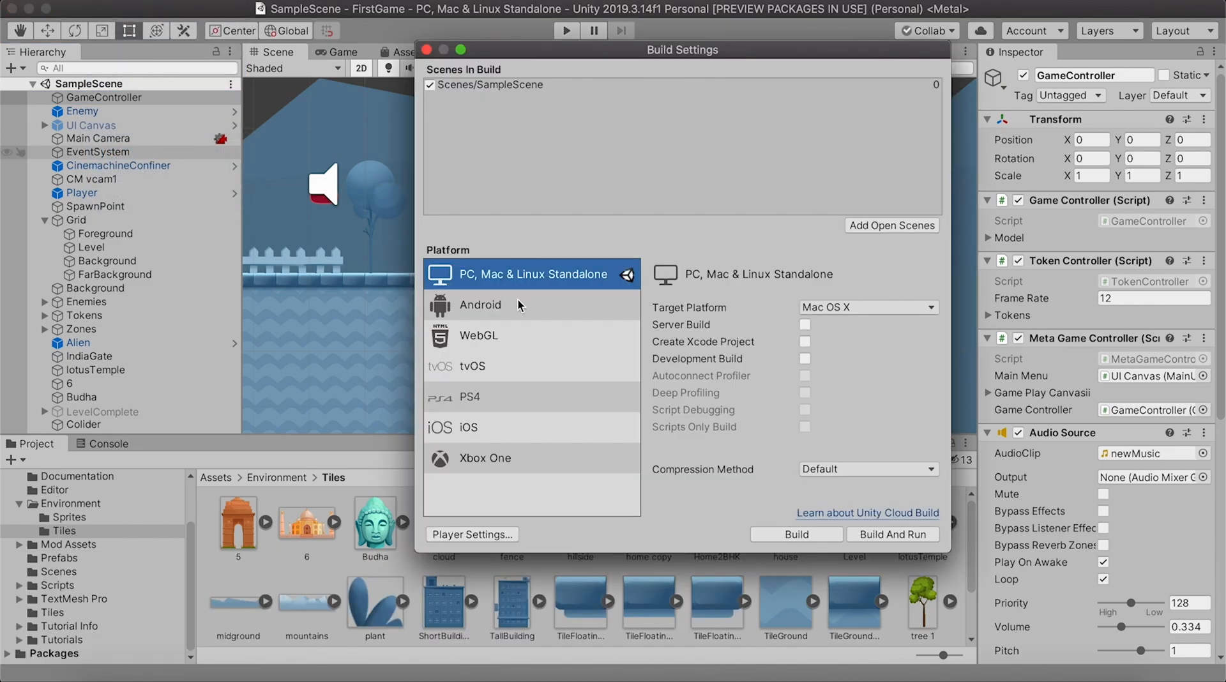
left_click(487, 343)
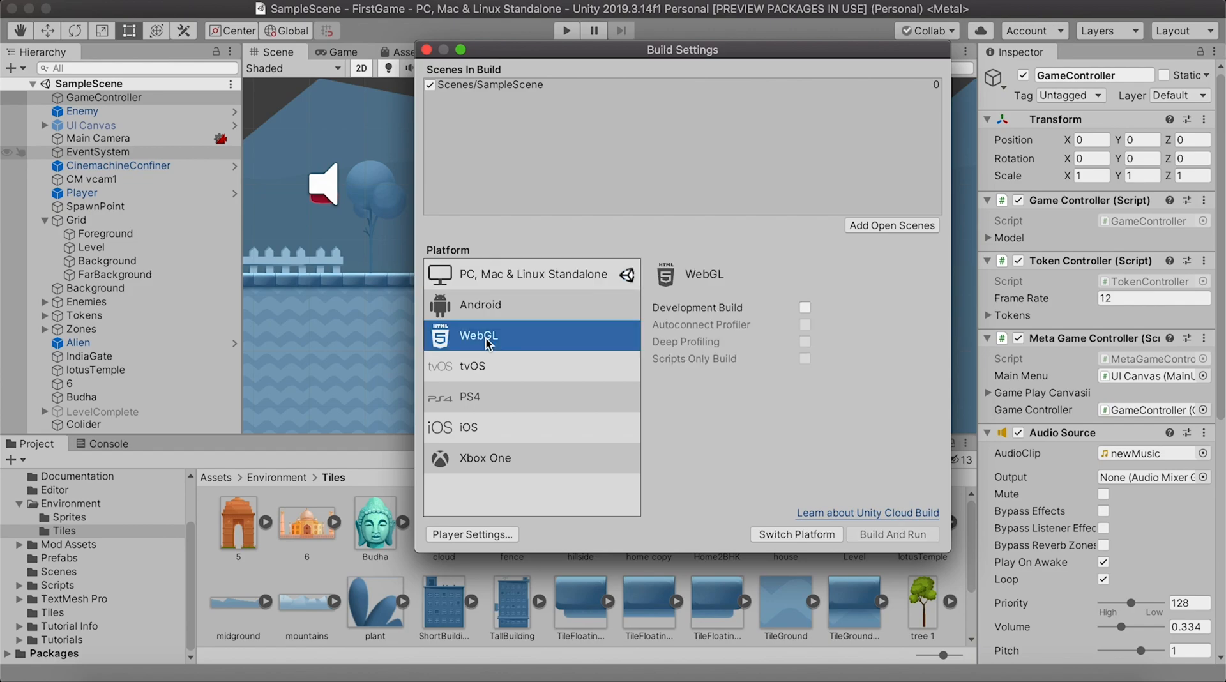
left_click(776, 542)
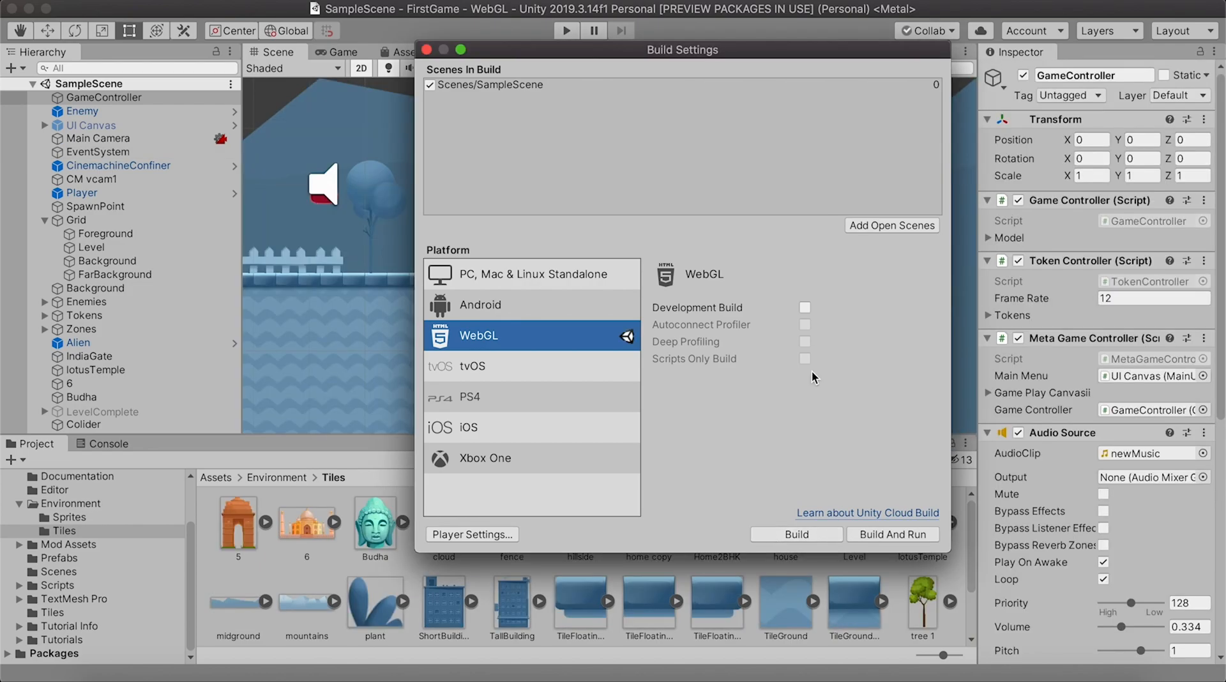
- Build and run the WebGL game, saving the build as RunningGame in the FirstGame folder
left_click(887, 538)
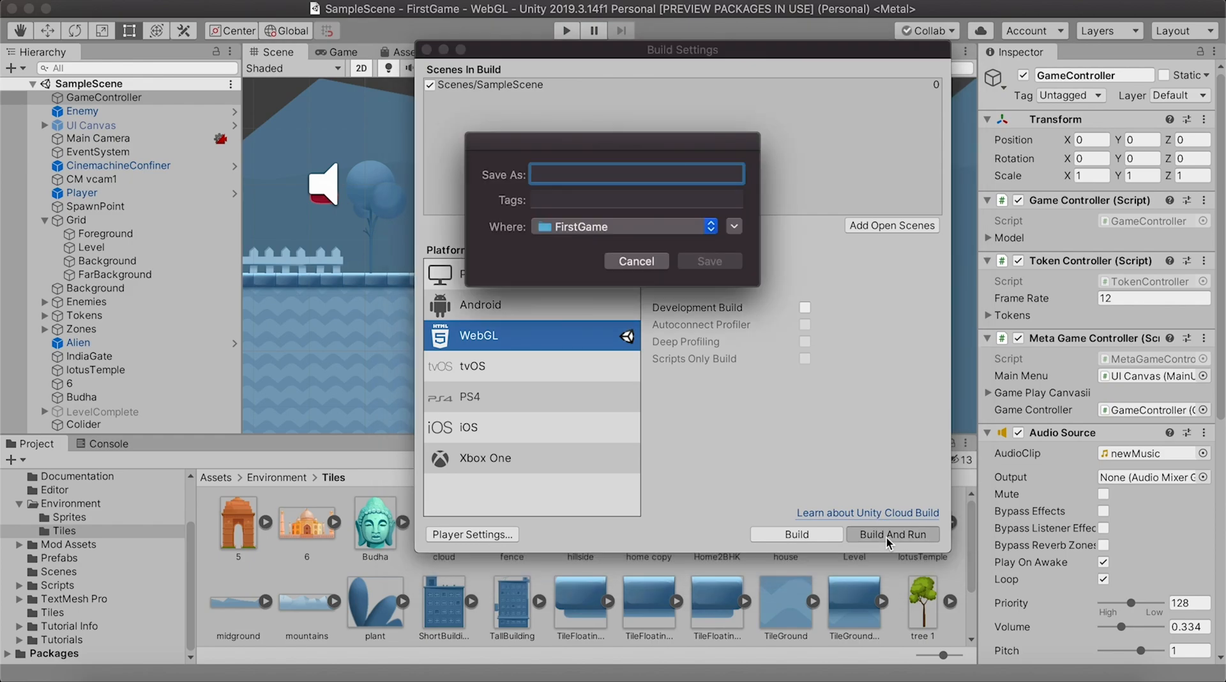
type("RunningGame")
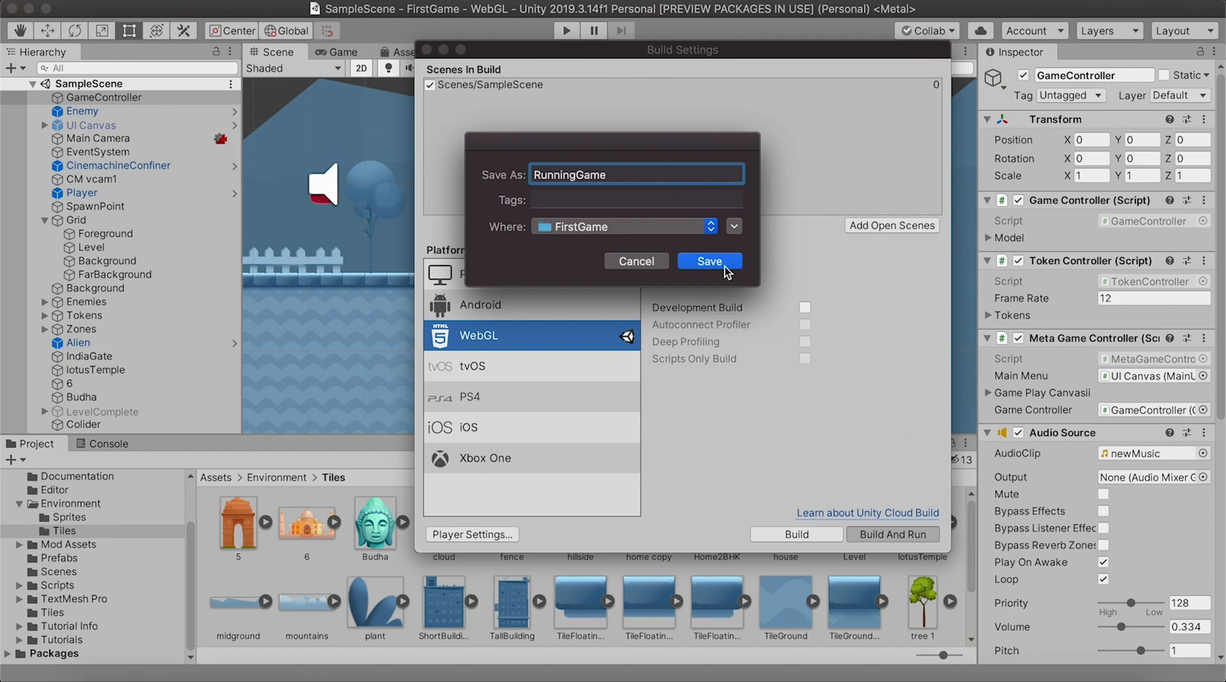
left_click(705, 263)
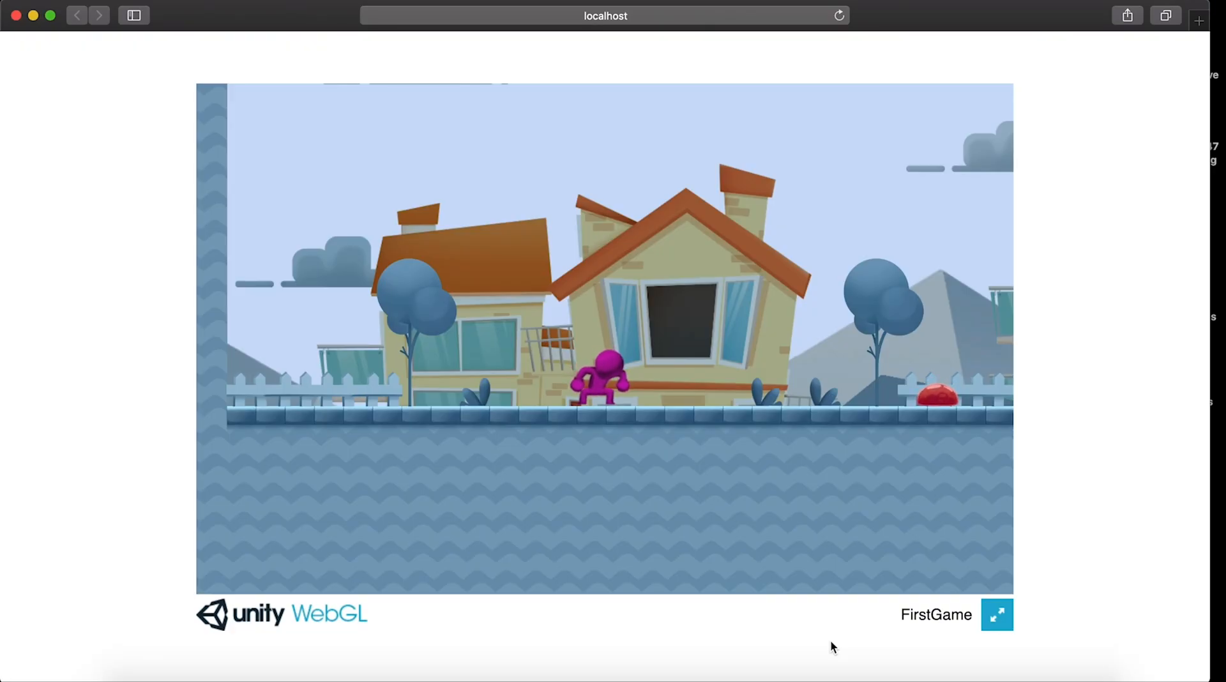
- Play-test the WebGL build in the browser, running past the houses and the lotus temple
key("Right")
key("space")
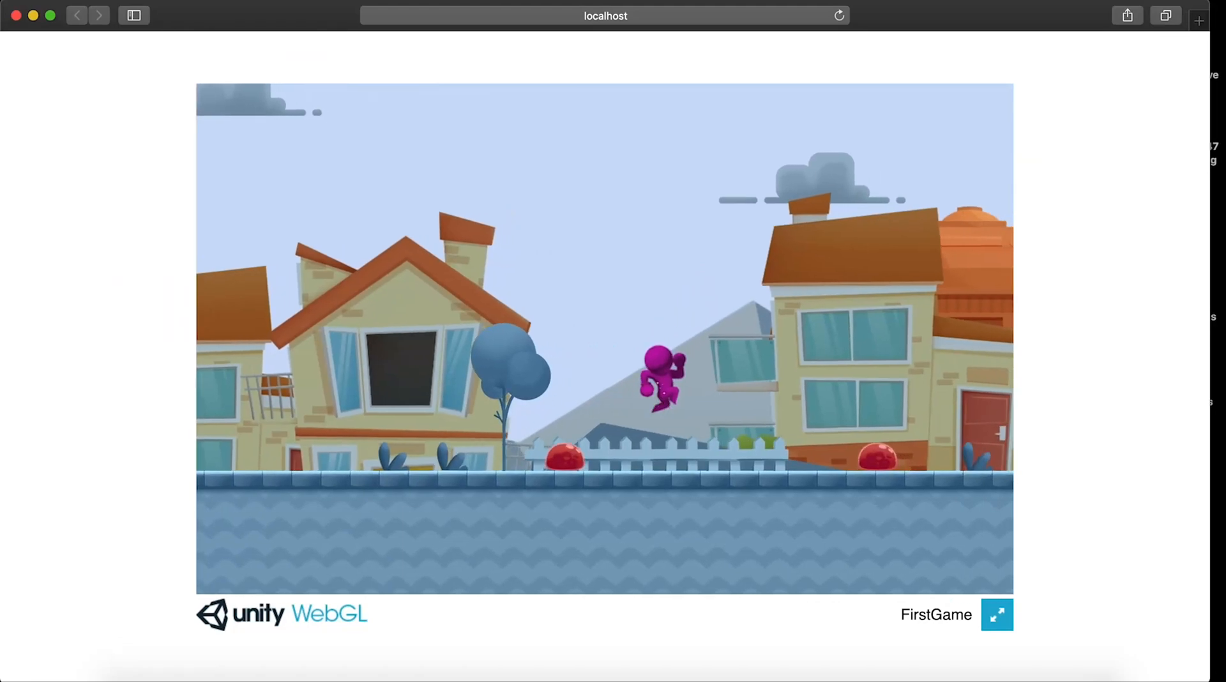
key("space")
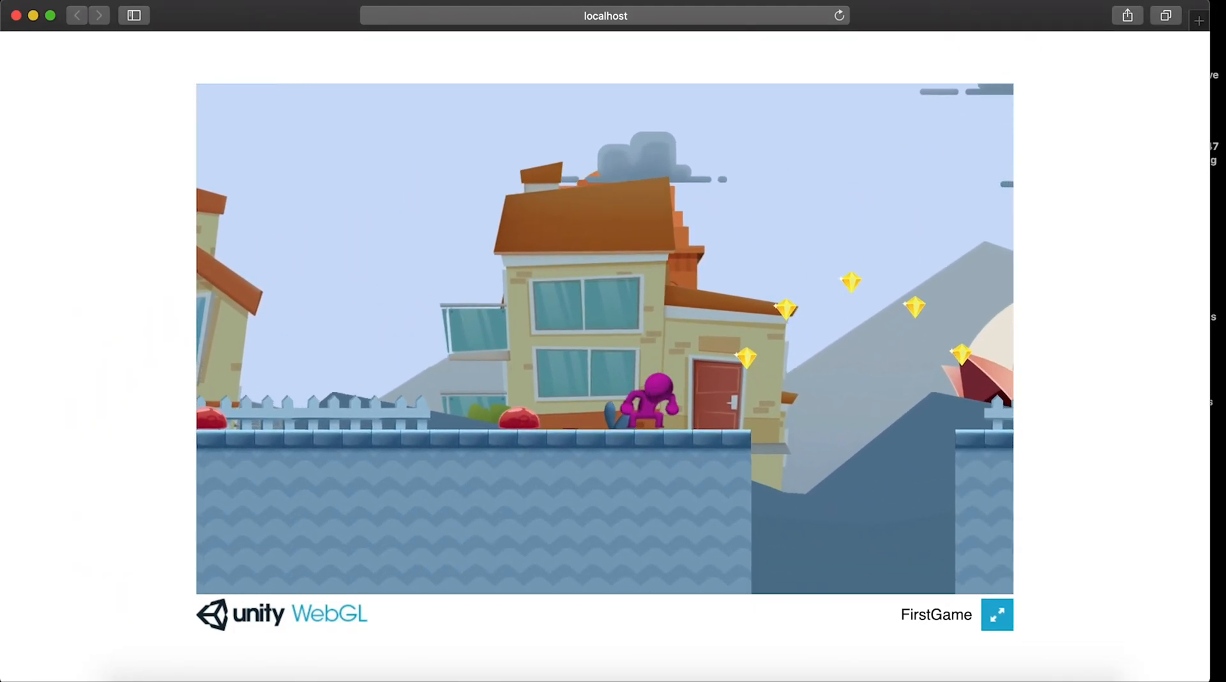
key("space")
key("space")
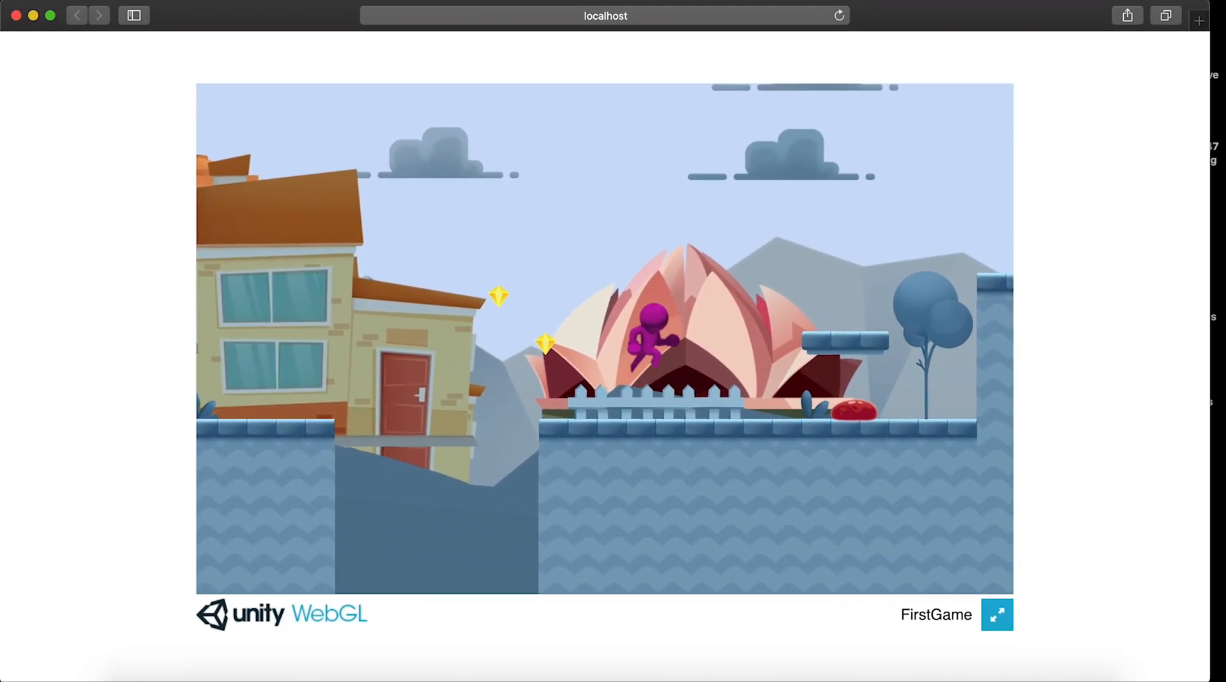
key("space")
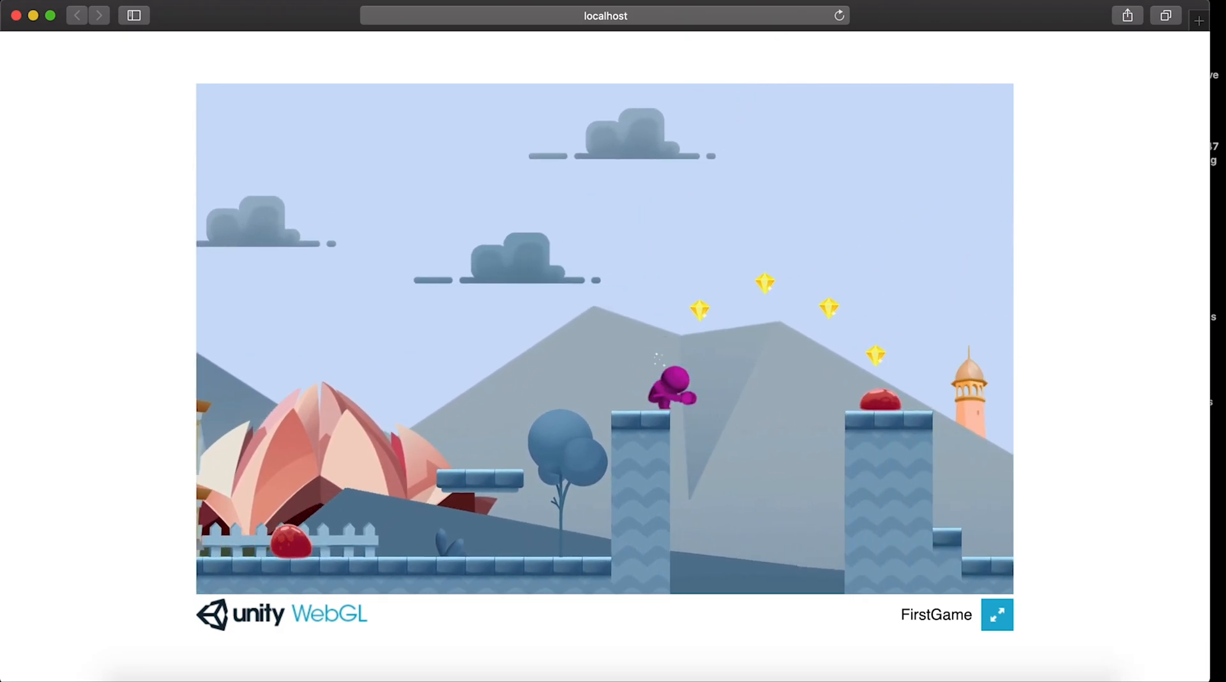
key("space")
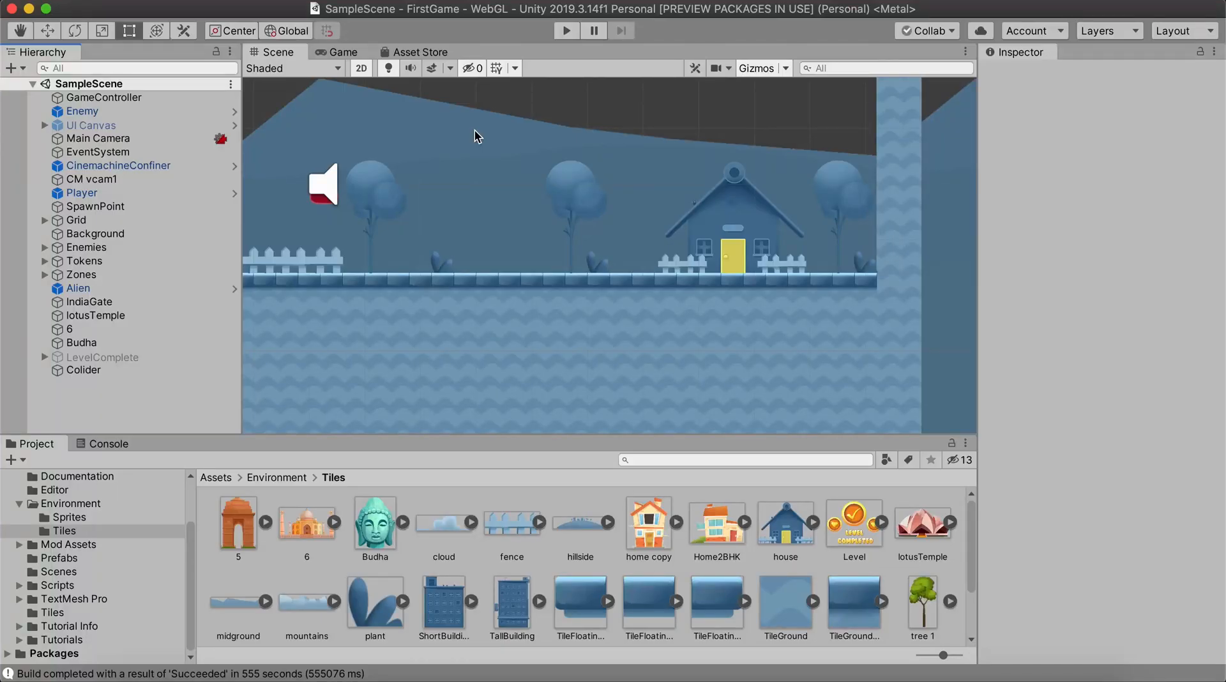
- Return to Unity, open the WebGL game sharing window and name the game Running Game
left_click(540, 4)
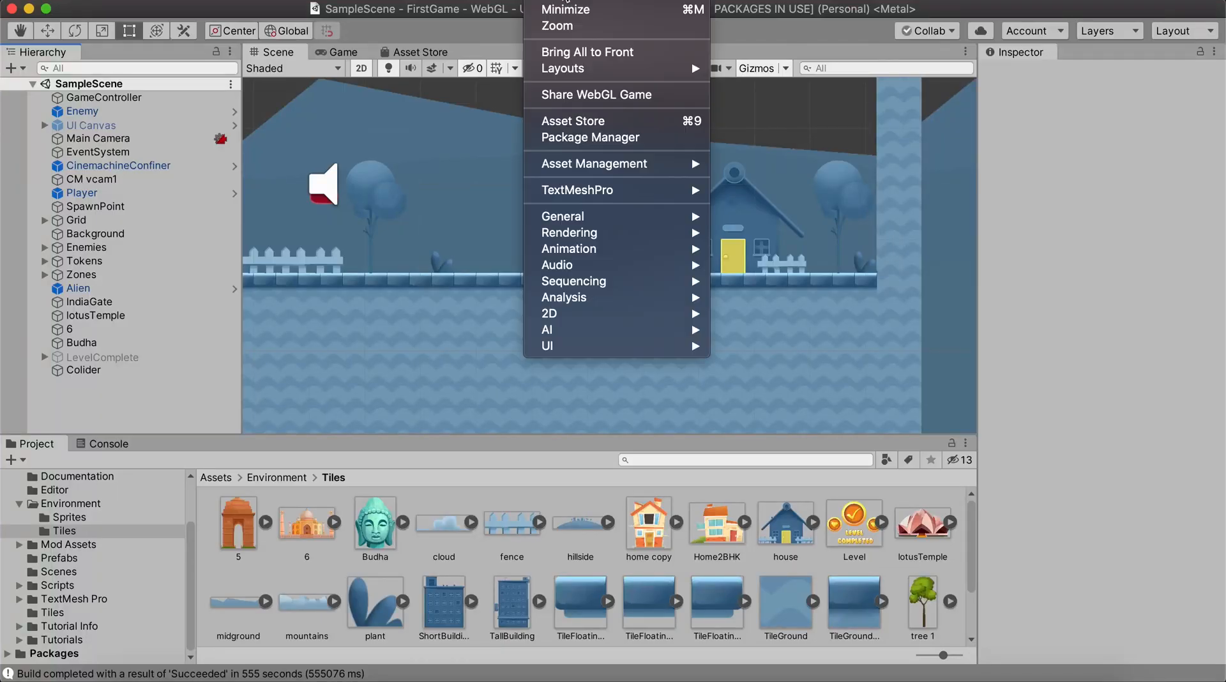
left_click(594, 96)
left_click(99, 91)
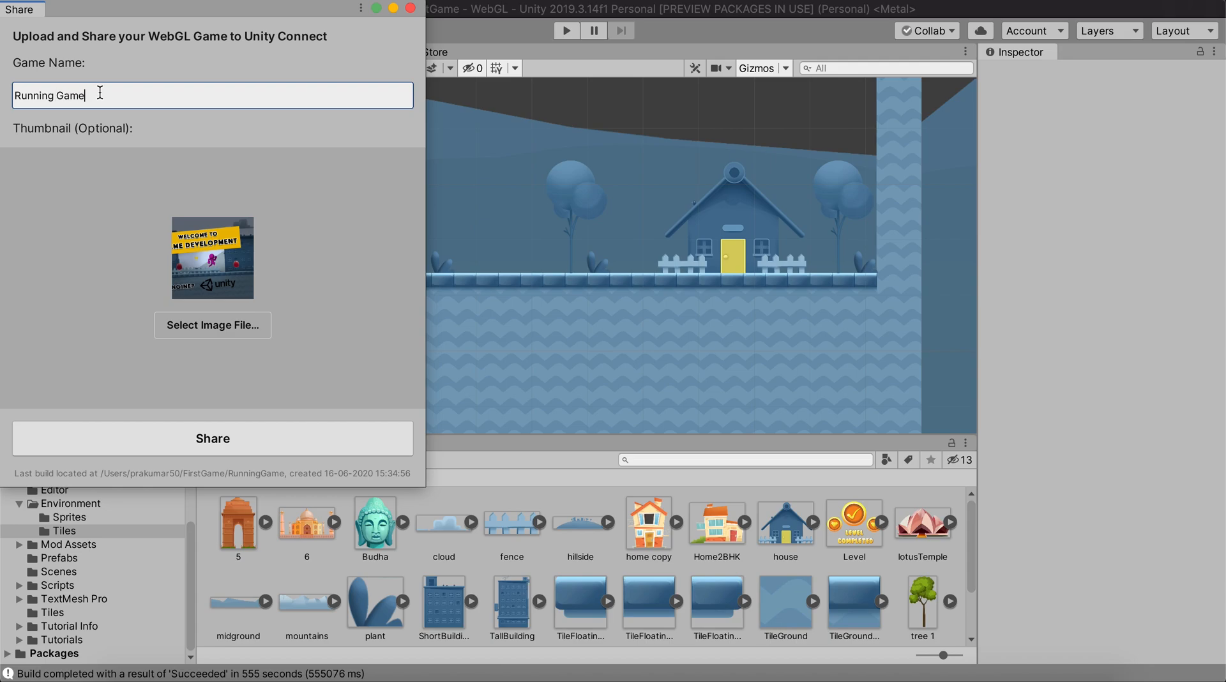
type("Game")
- Set G1.jpg from the GameAssets folder as the game's thumbnail and share the game to Unity Connect
left_click(246, 327)
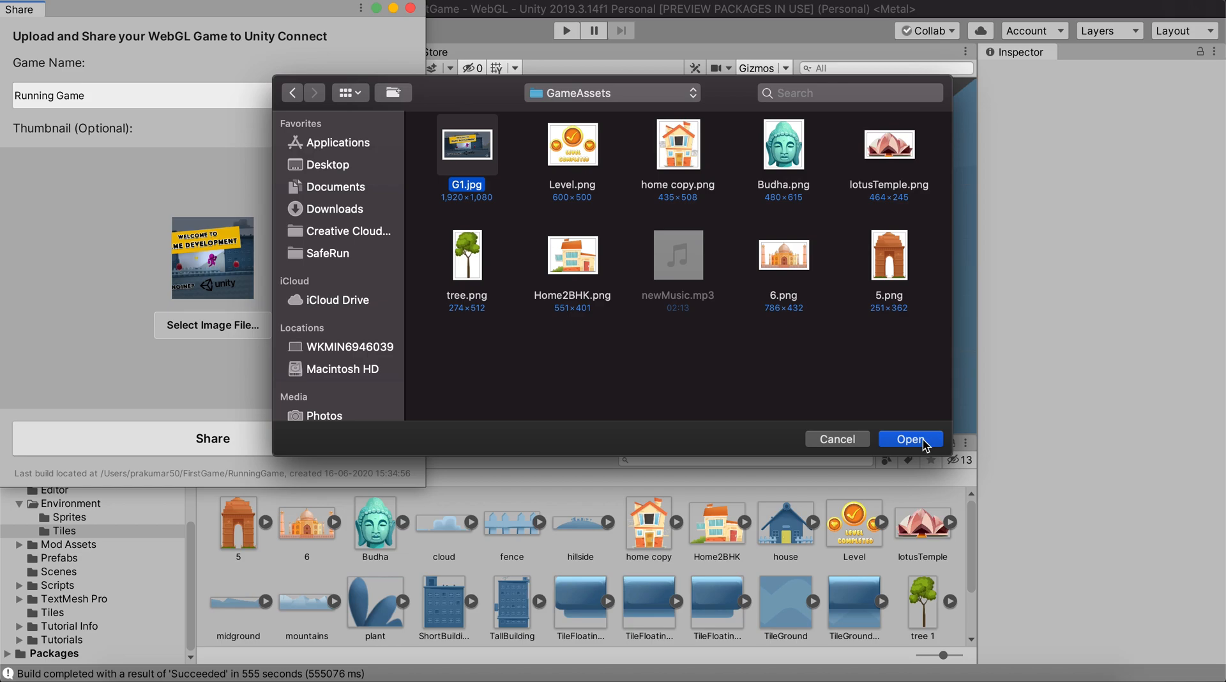
left_click(911, 440)
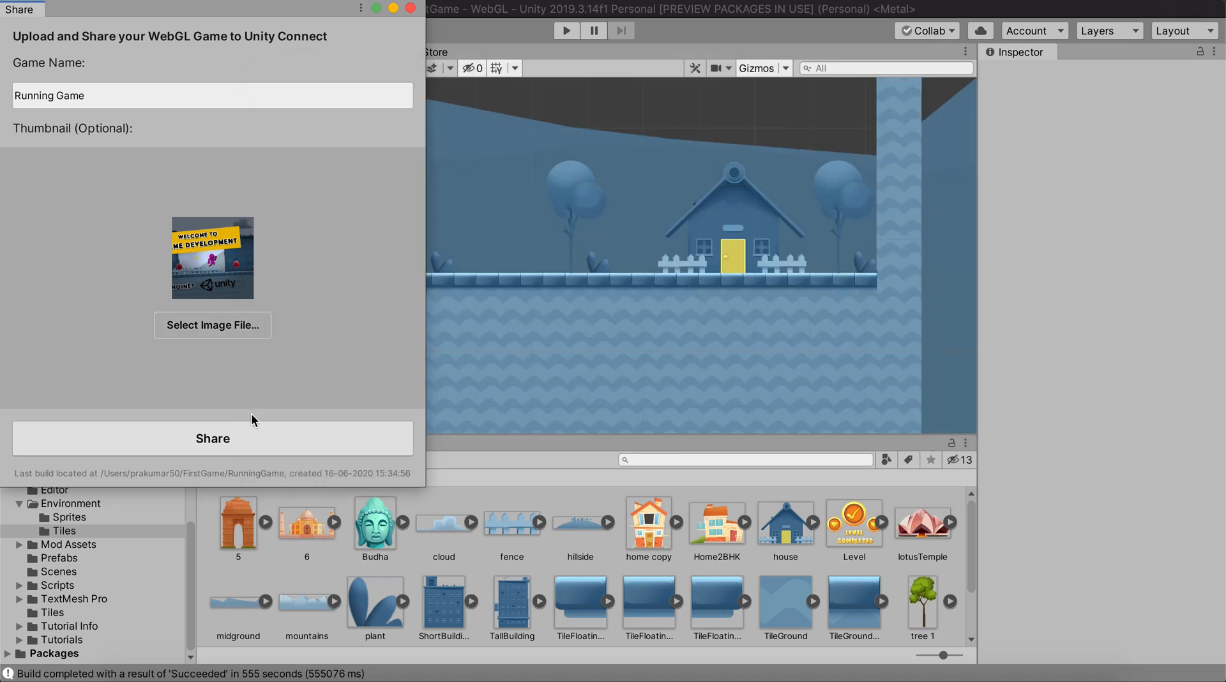
left_click(232, 435)
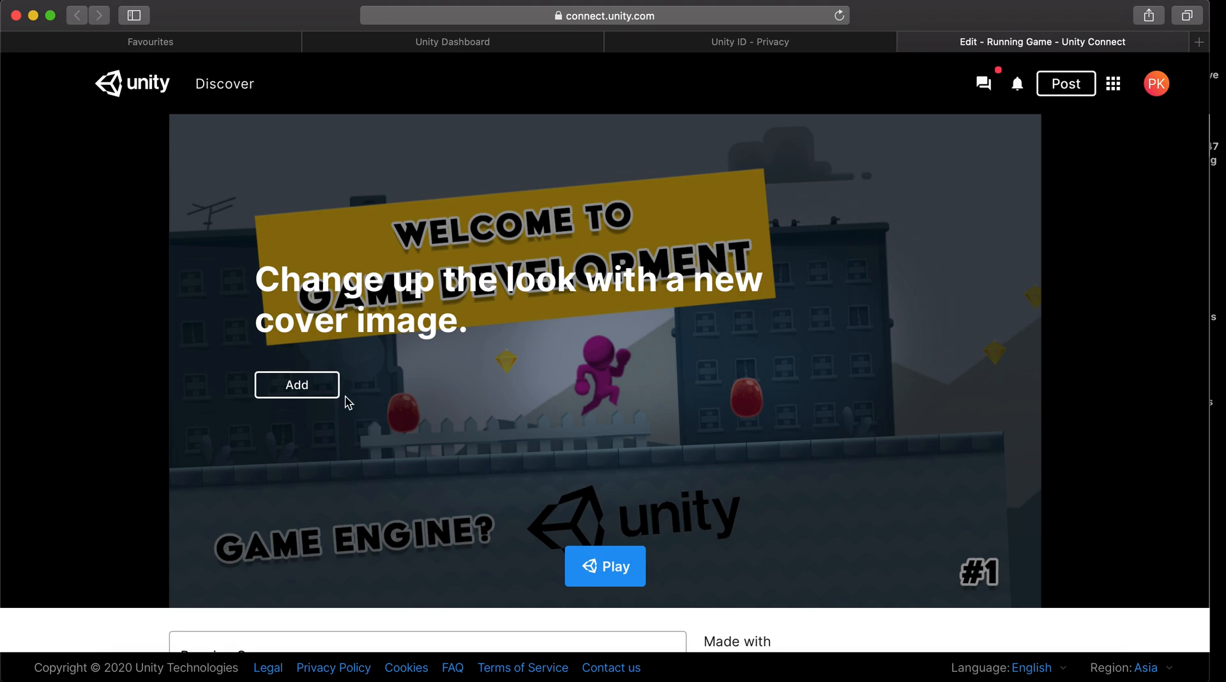
scroll(348, 402, "down", 5)
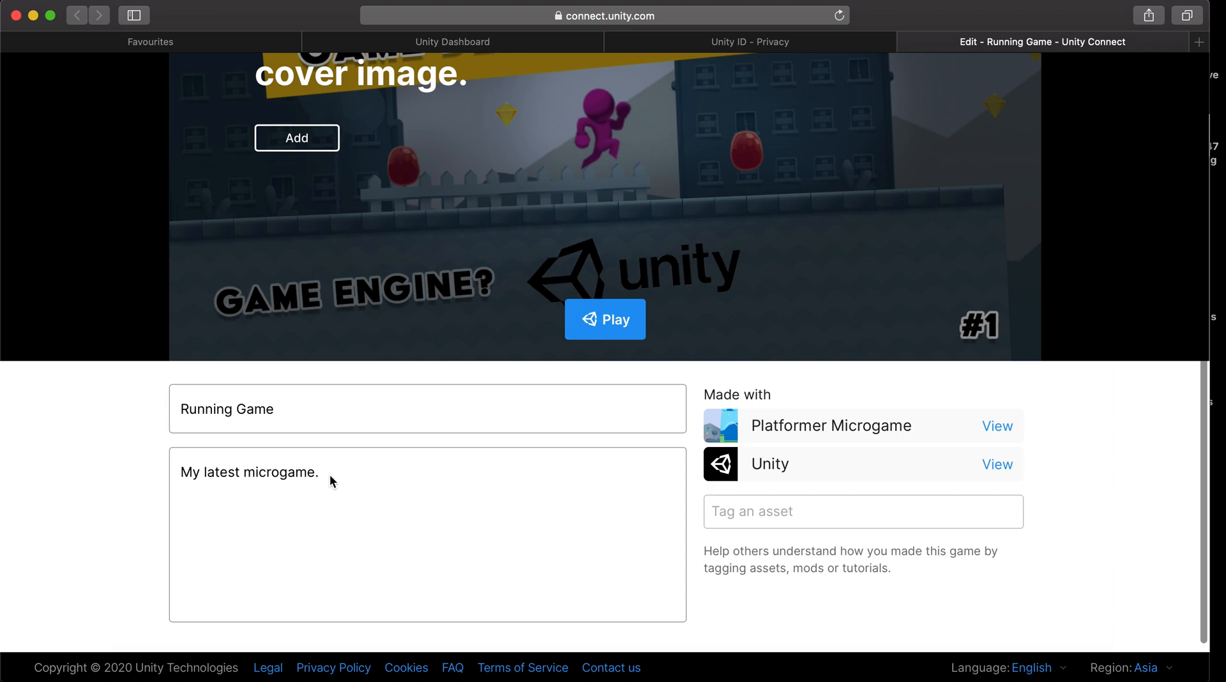
- Review the published Running Game page, copy the game's link from its sharing options and close them
scroll(511, 530, "down", 2)
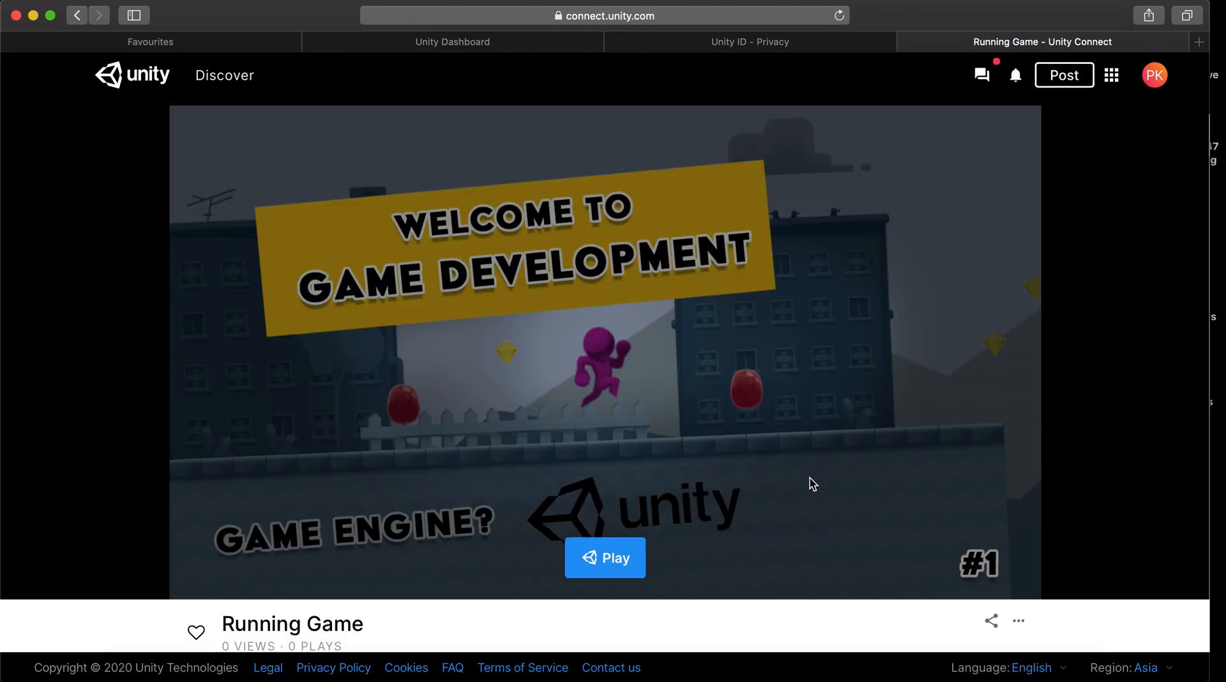
scroll(812, 483, "down", 2)
scroll(812, 483, "up", 2)
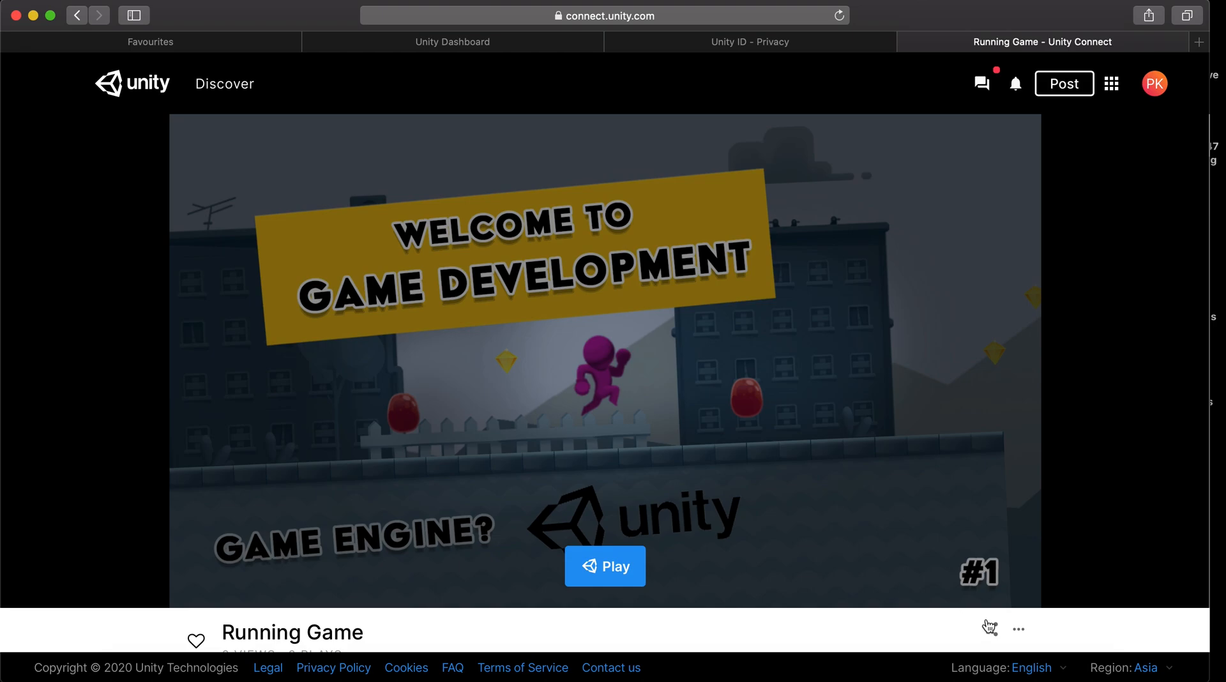
left_click(992, 631)
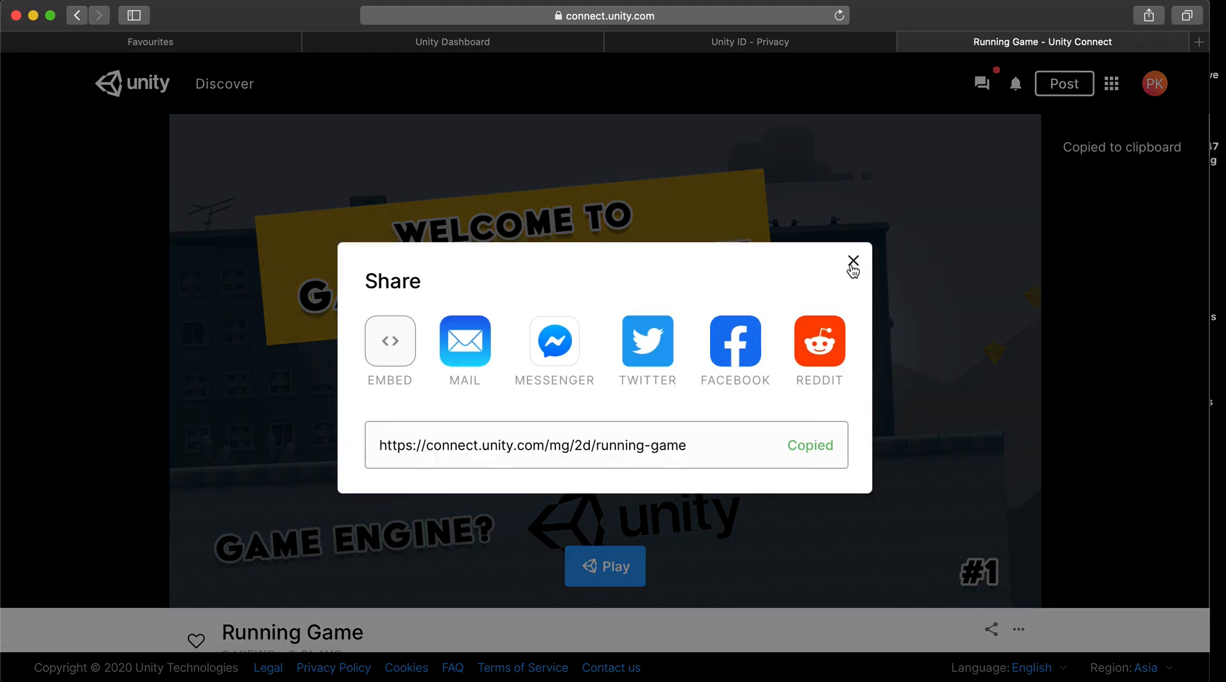
left_click(853, 263)
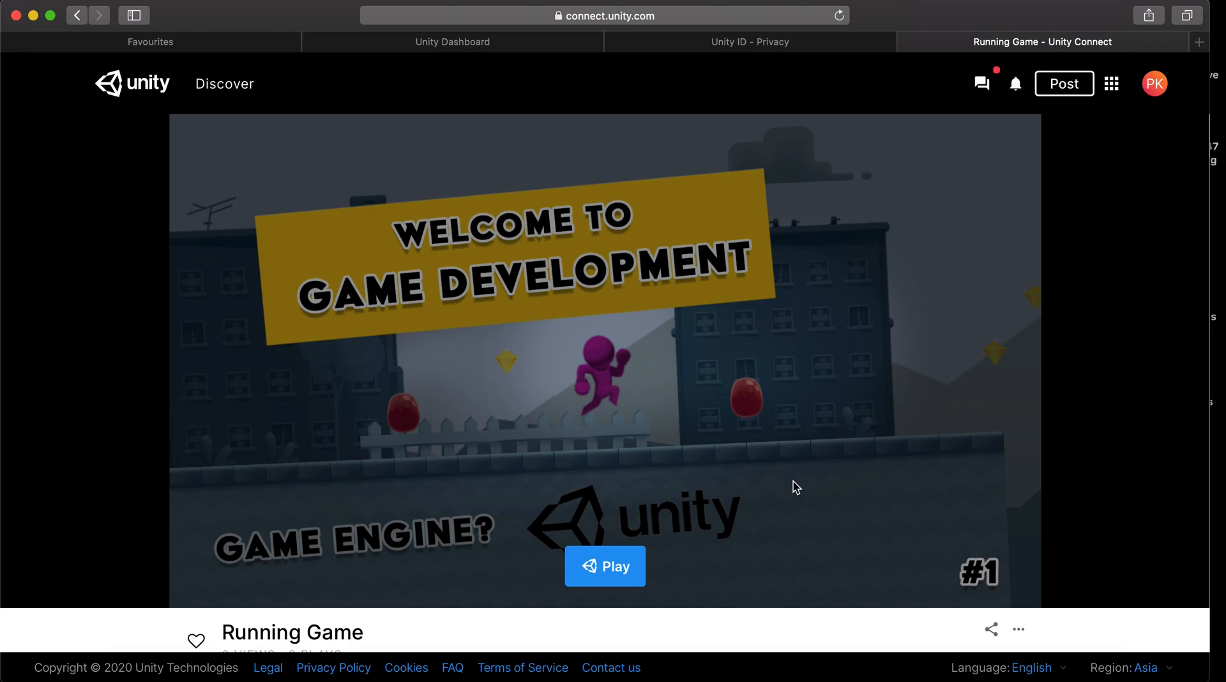
- Play-test the published Running Game on its Unity Connect page, jumping past the houses and onto the floating platform by the lotus temple
left_click(614, 570)
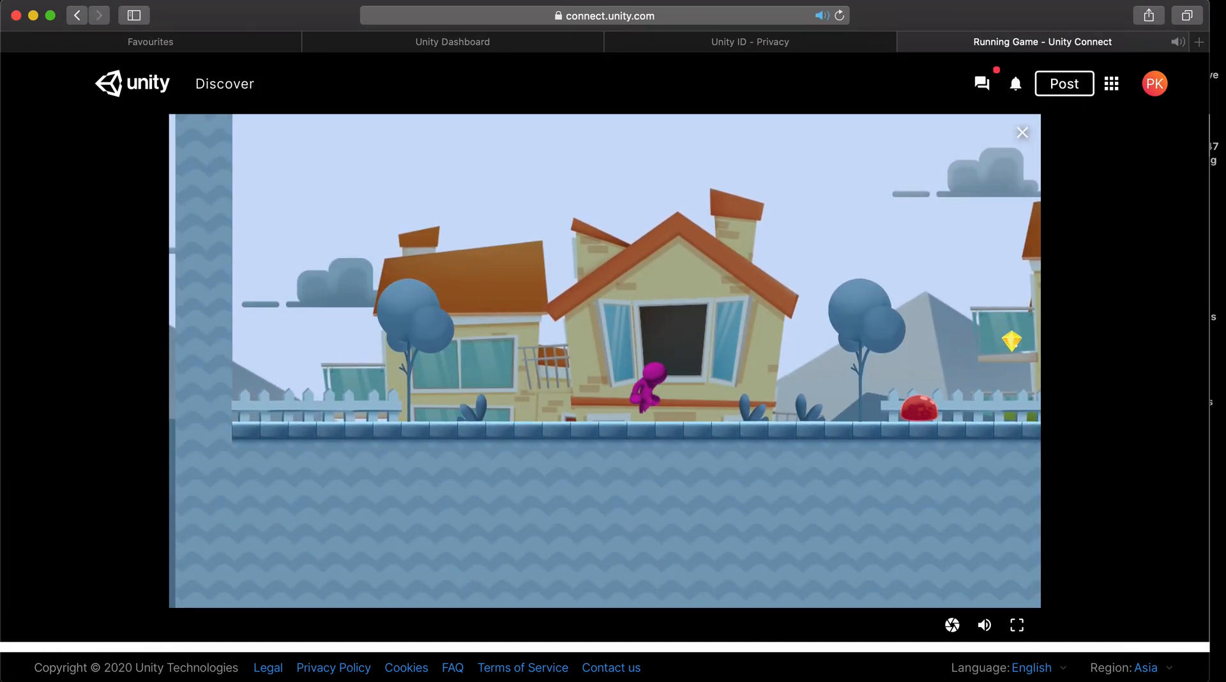
key("space")
key("space")
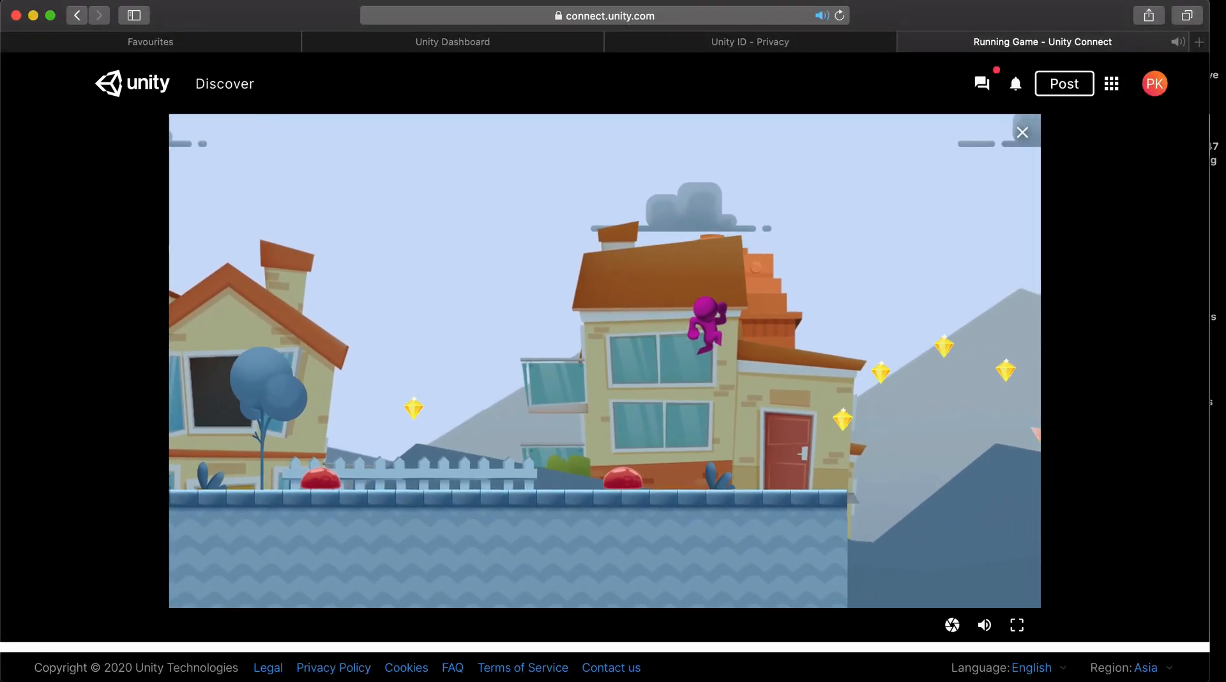
key("space")
key("space")
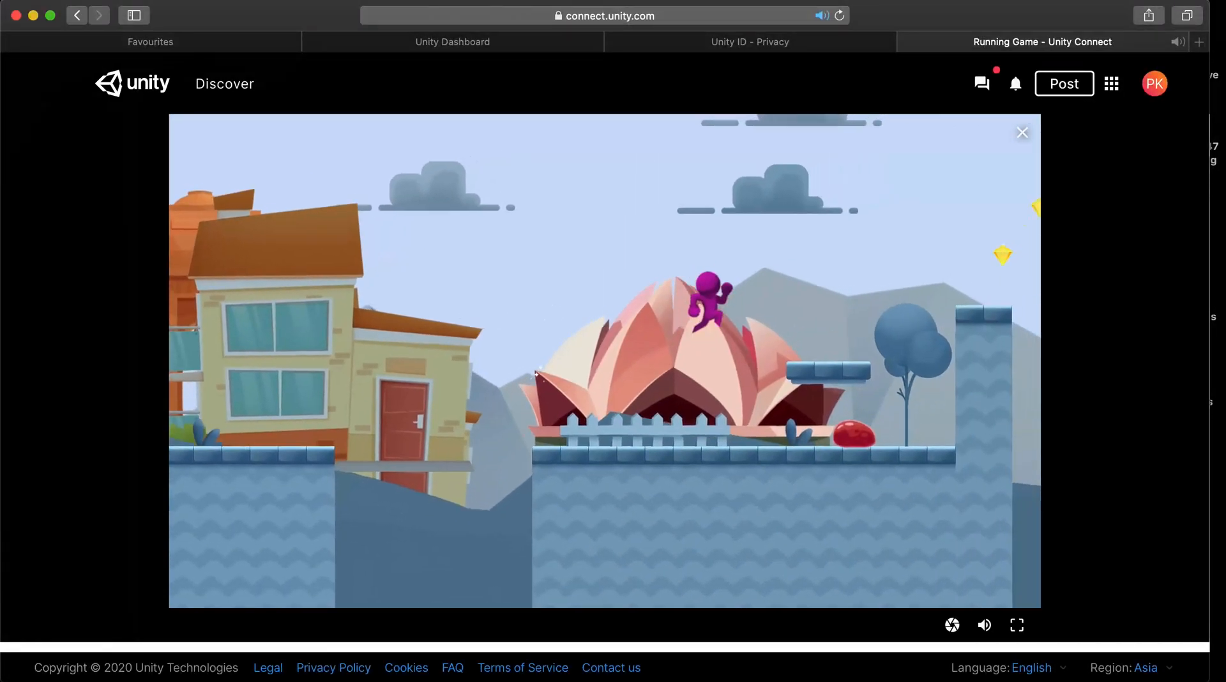
key("Right")
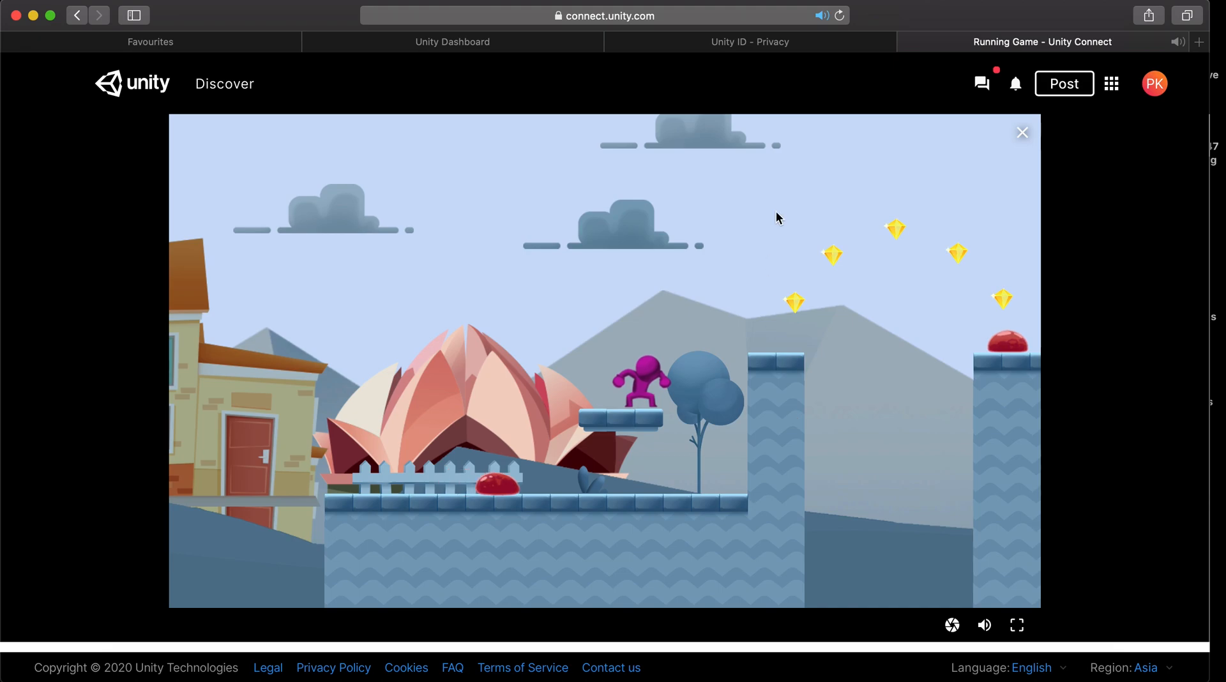